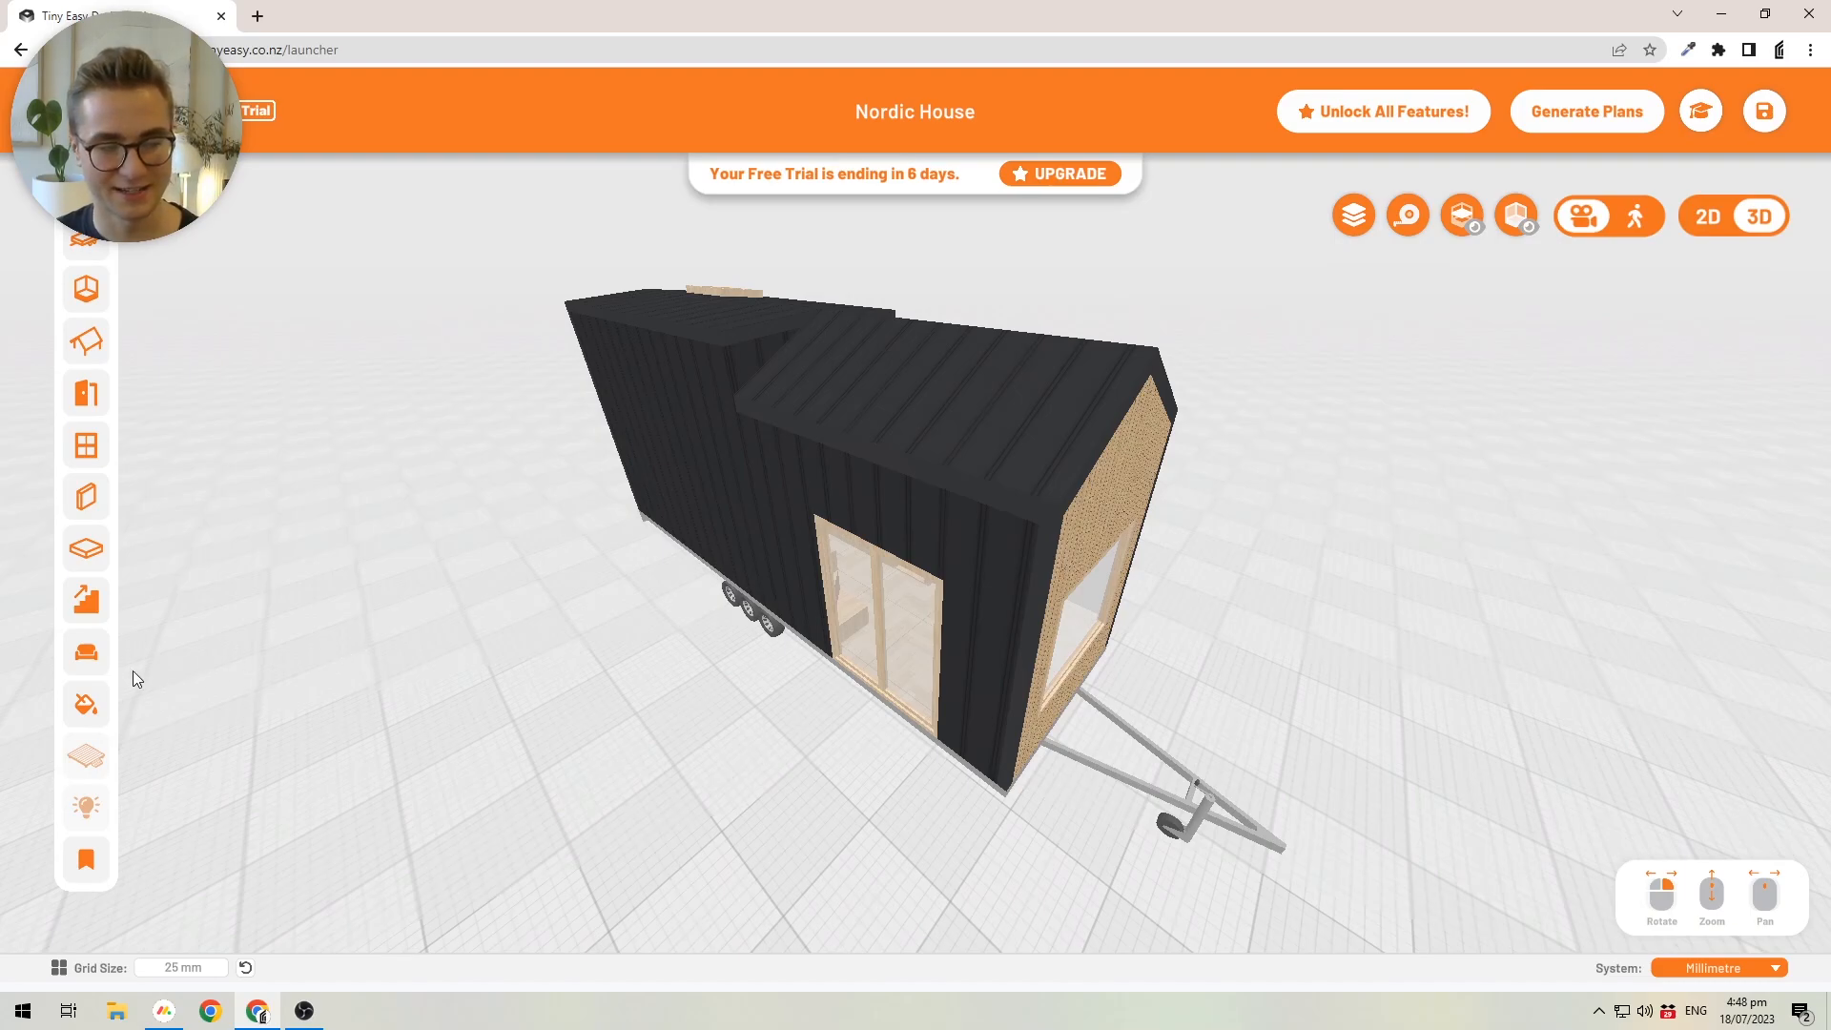
- Set the master exterior cladding for all walls to Tray Mist Green
left_click(85, 710)
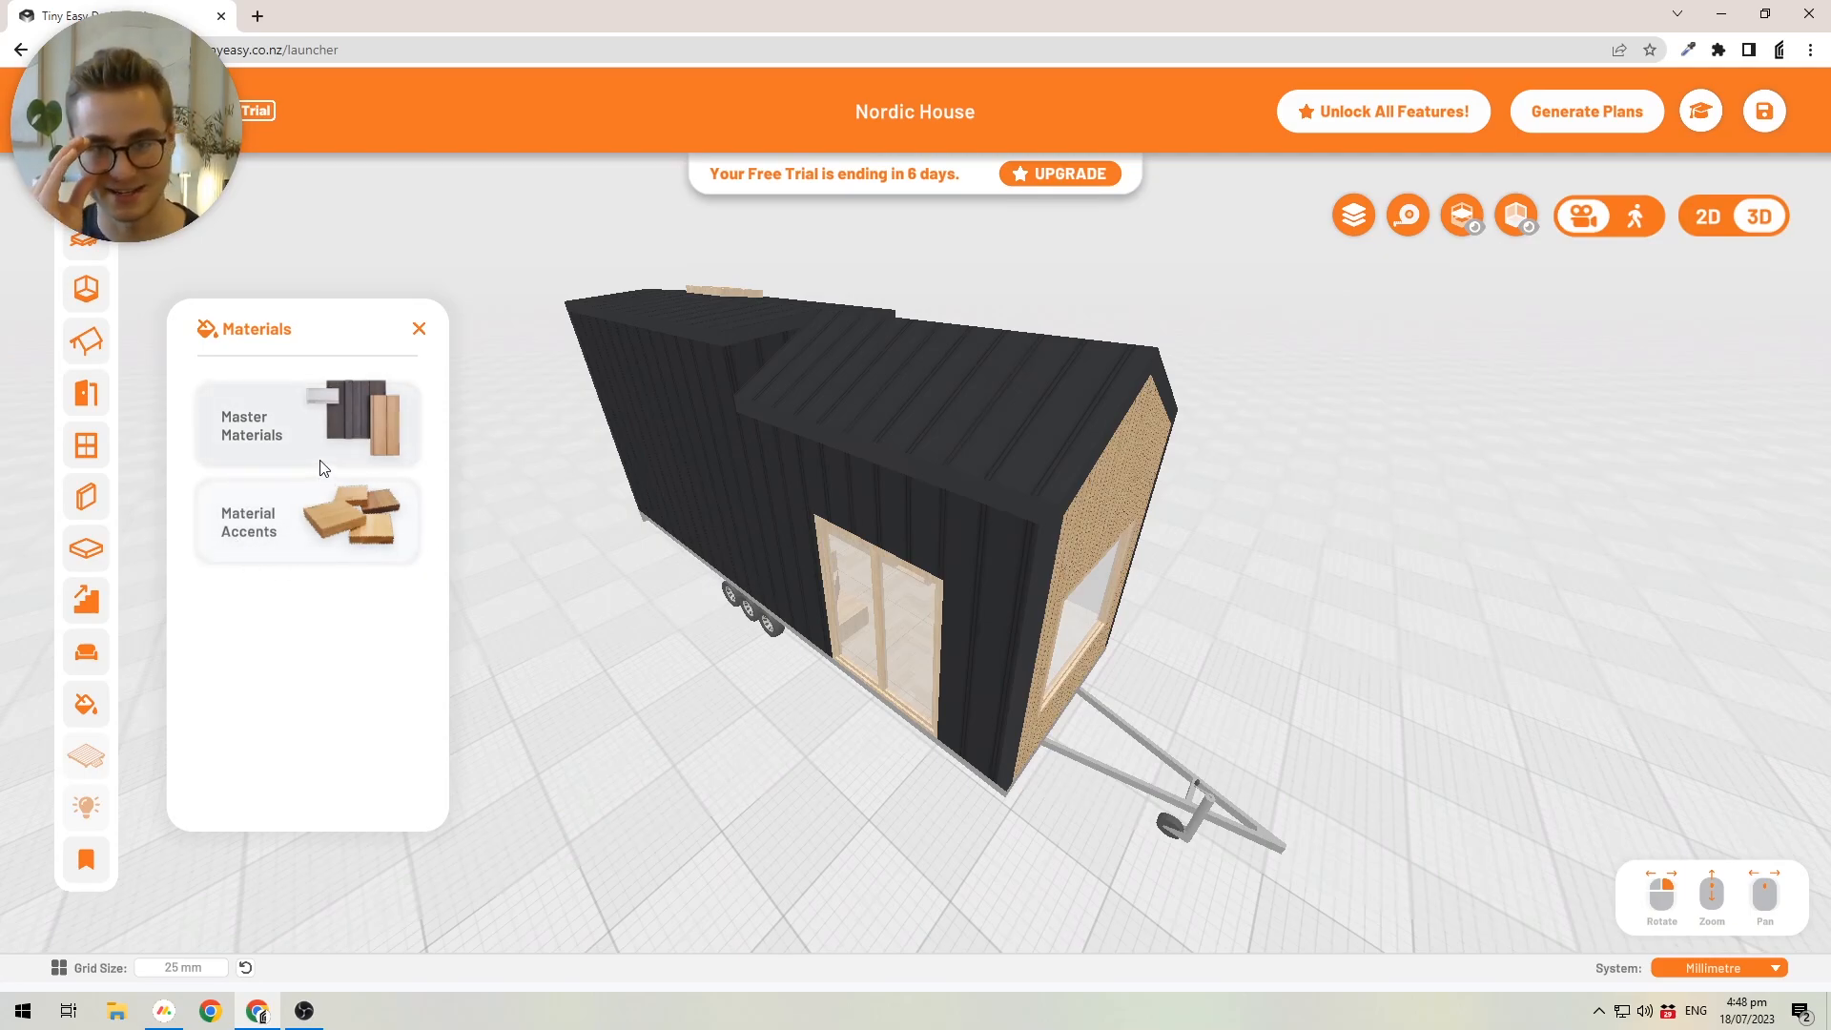
left_click(273, 434)
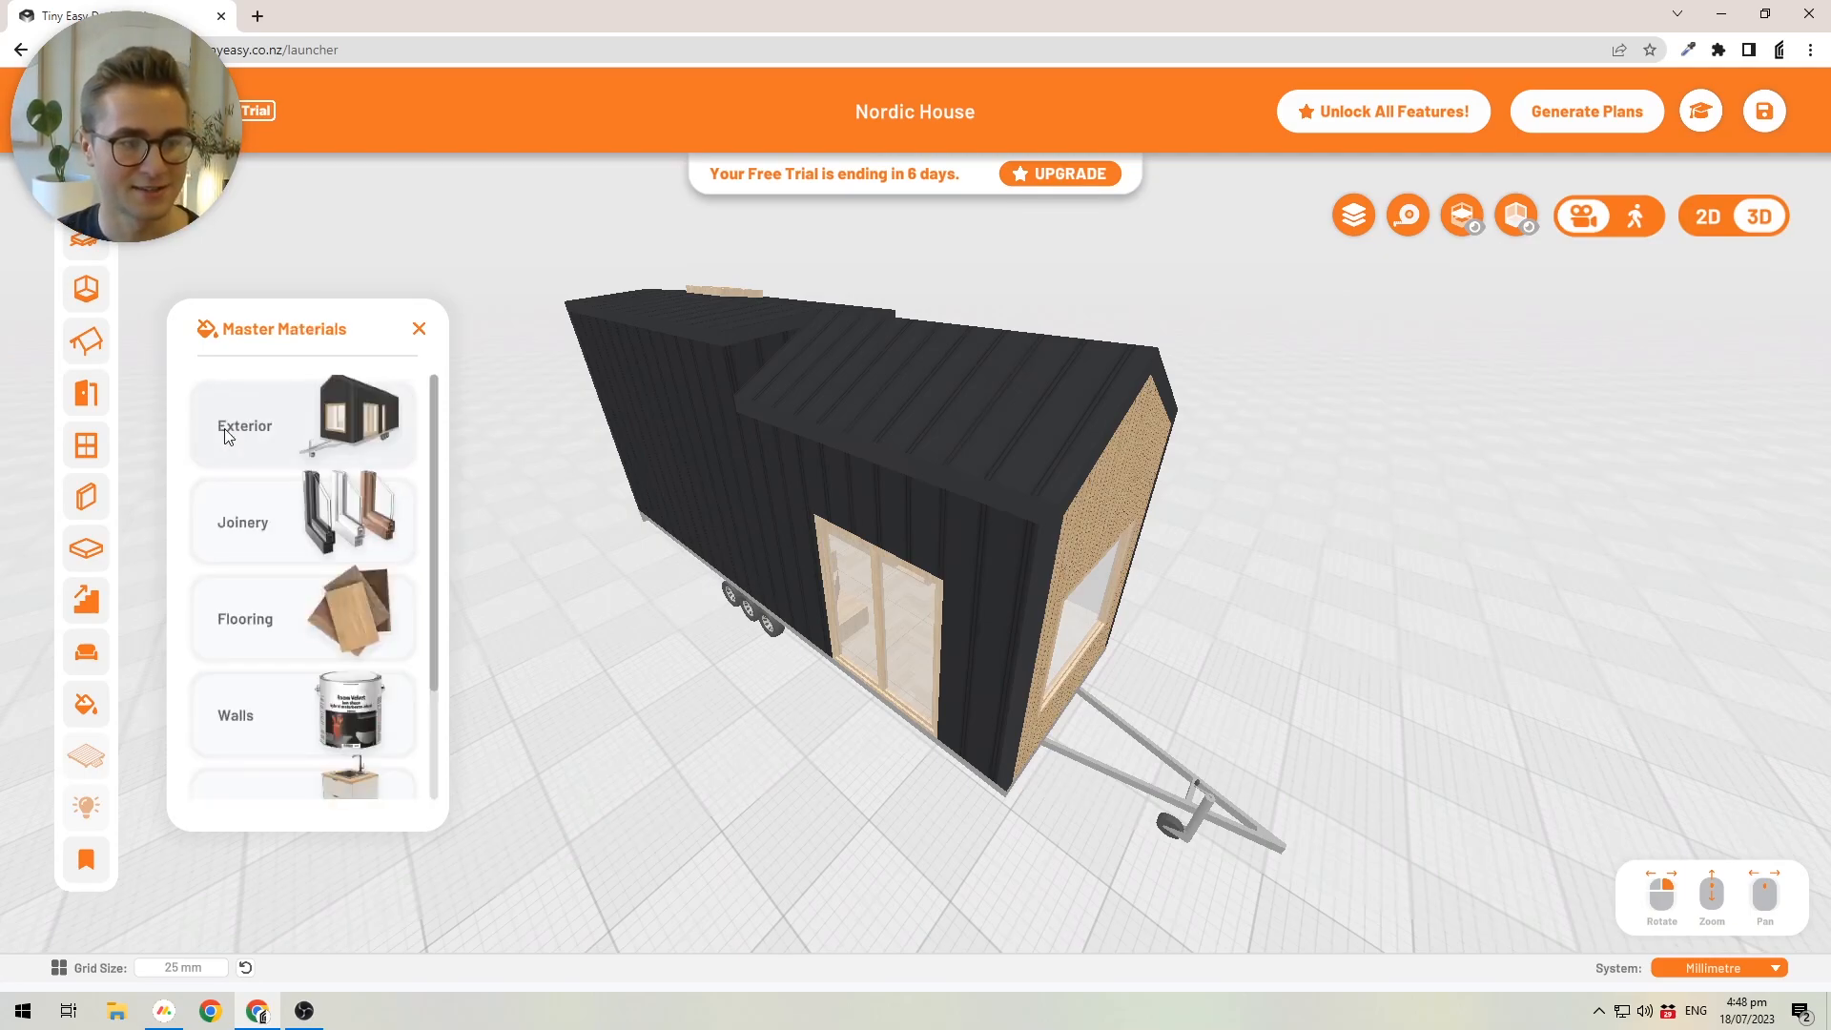
left_click_drag(646, 534, 390, 439)
scroll(389, 424, "up", 1)
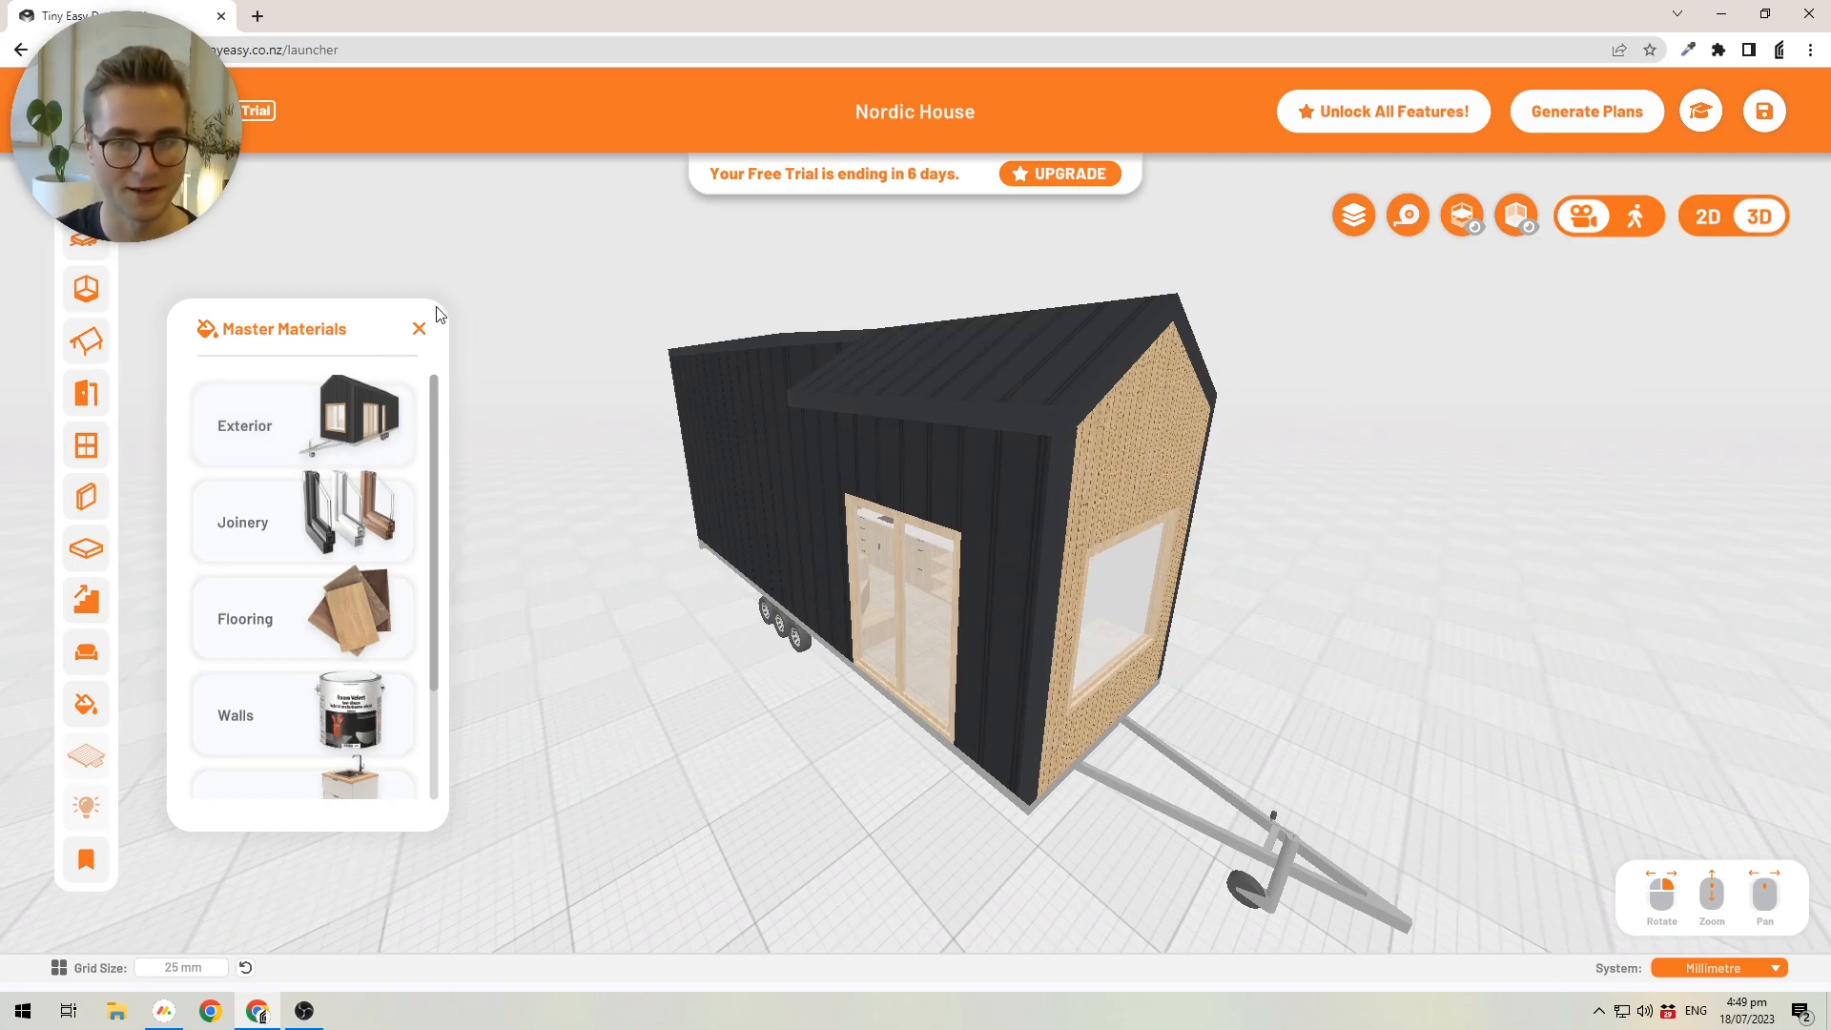
left_click_drag(682, 460, 643, 518)
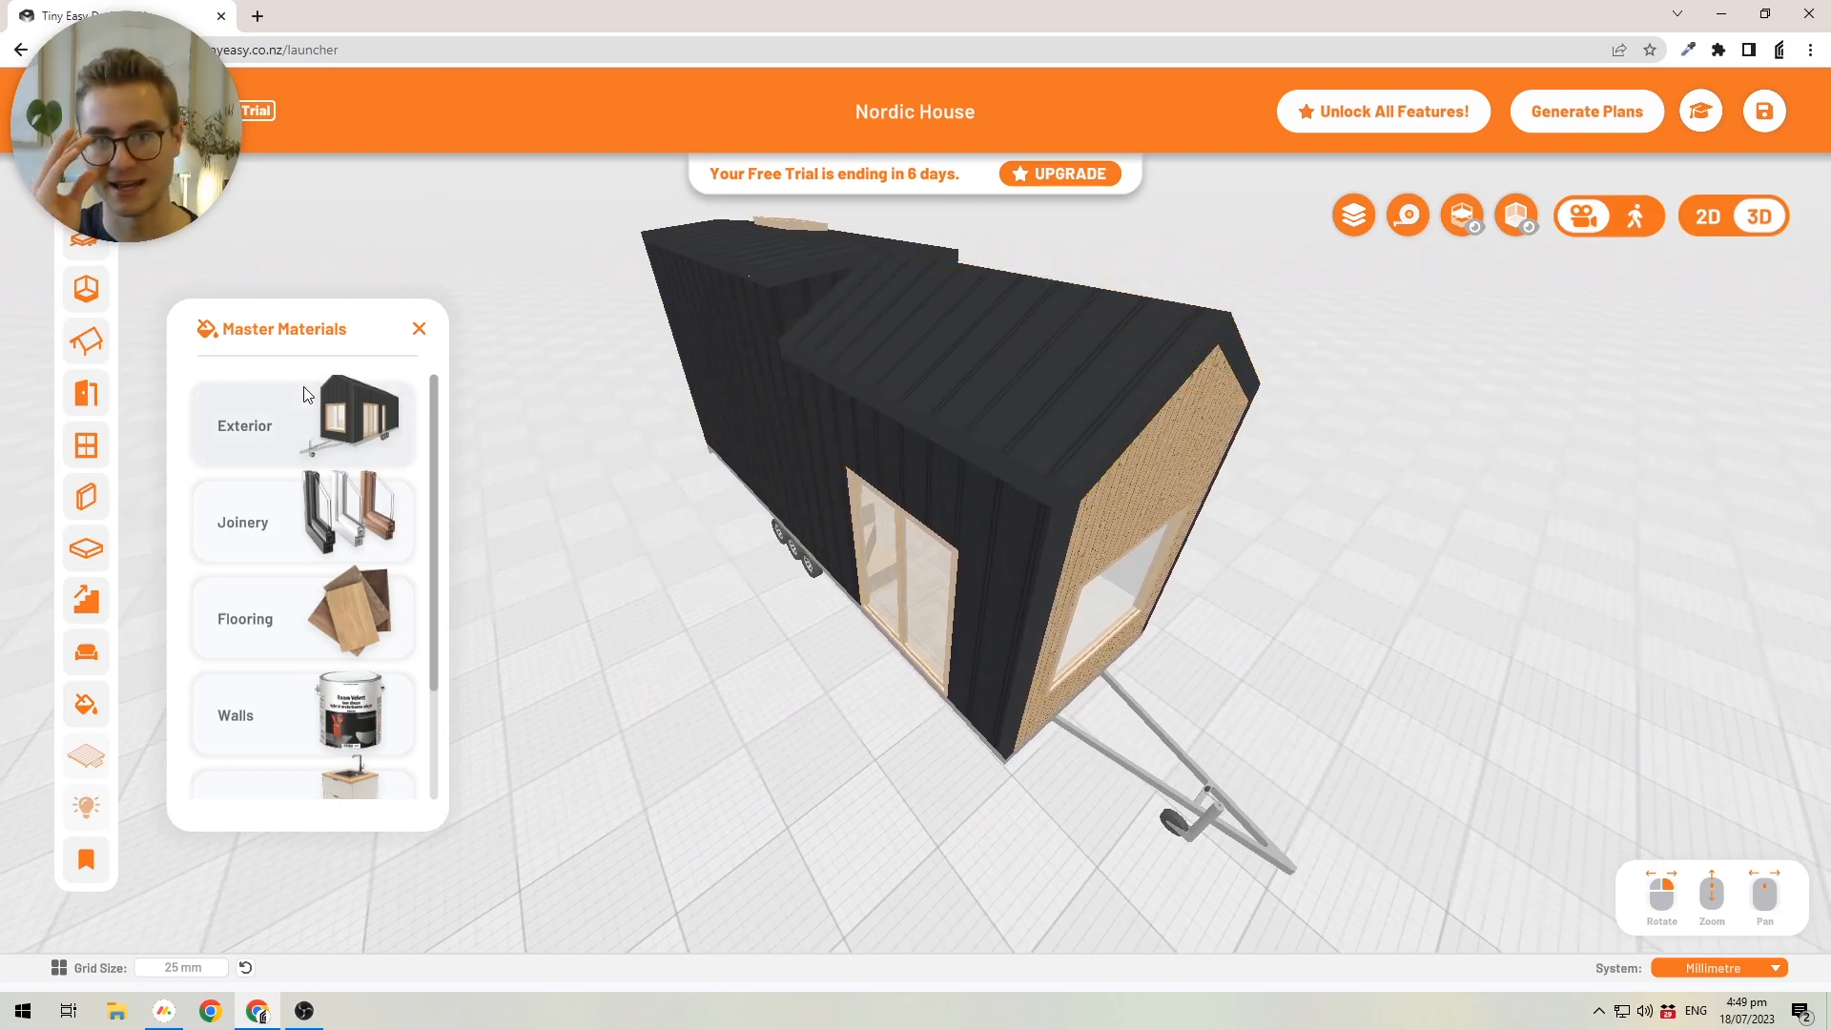
left_click(286, 415)
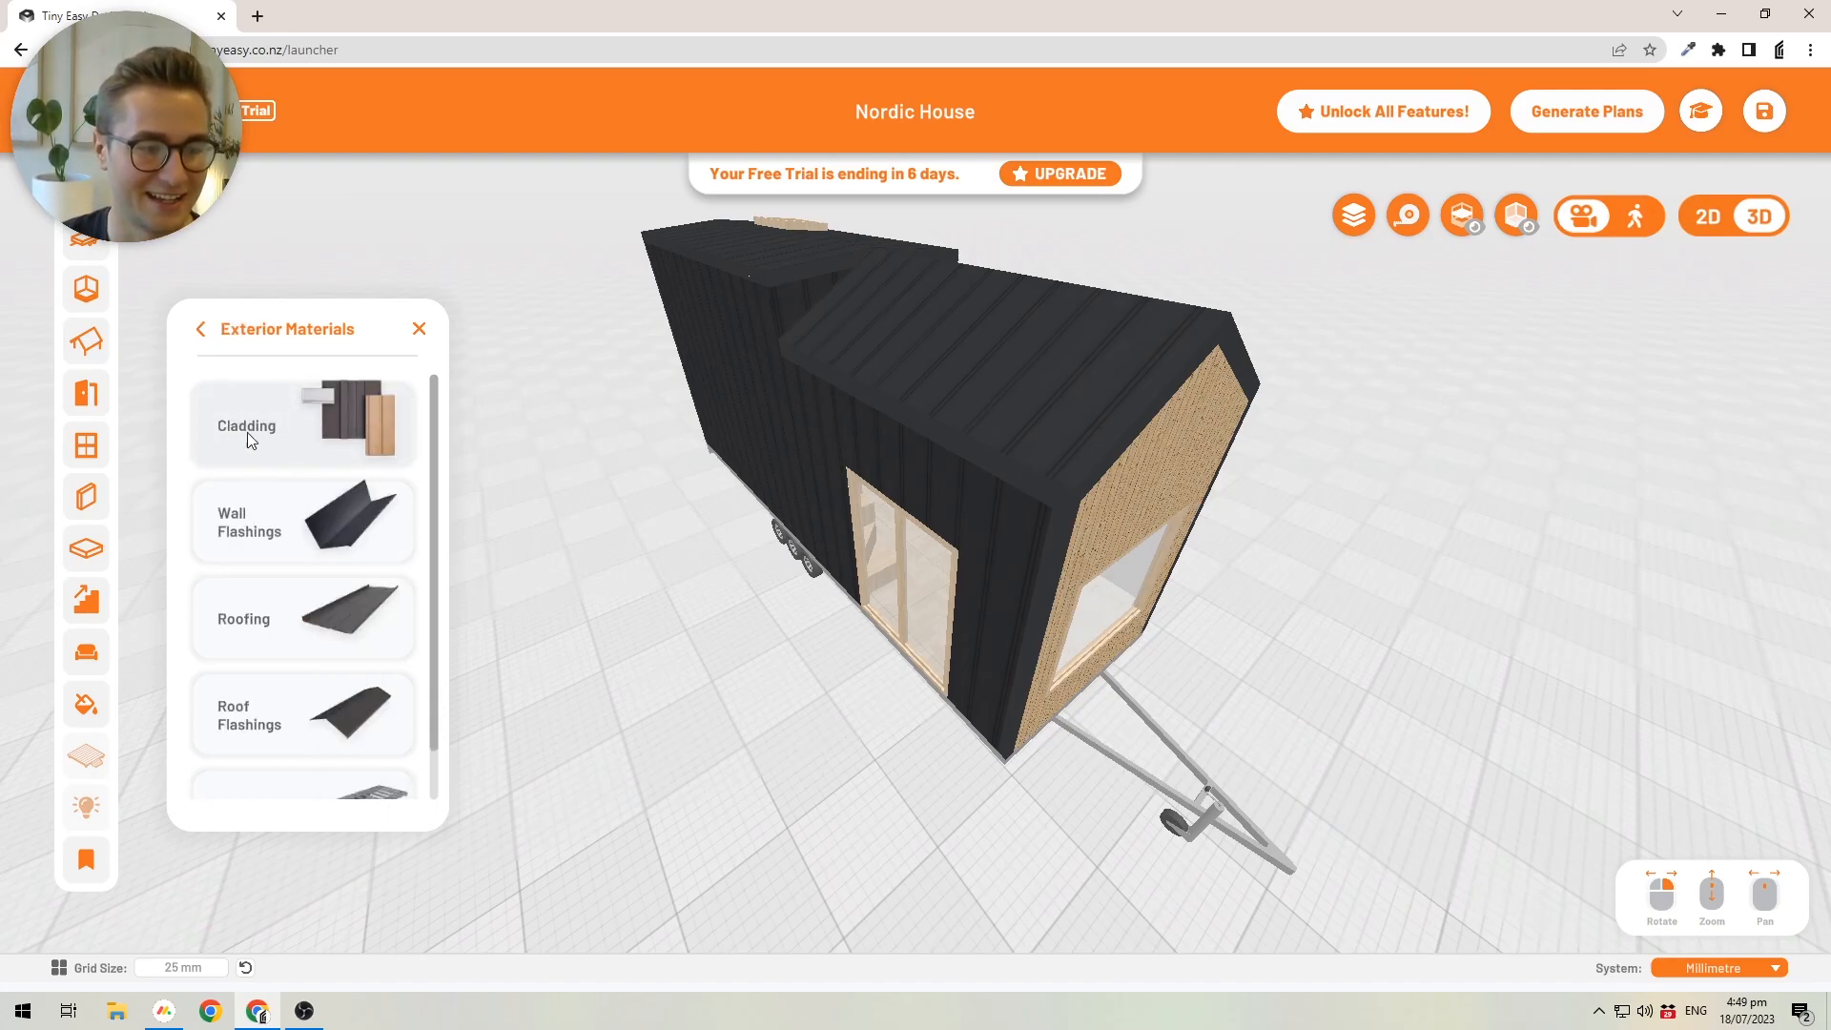
left_click(241, 428)
scroll(397, 387, "down", 1)
left_click_drag(397, 387, 380, 566)
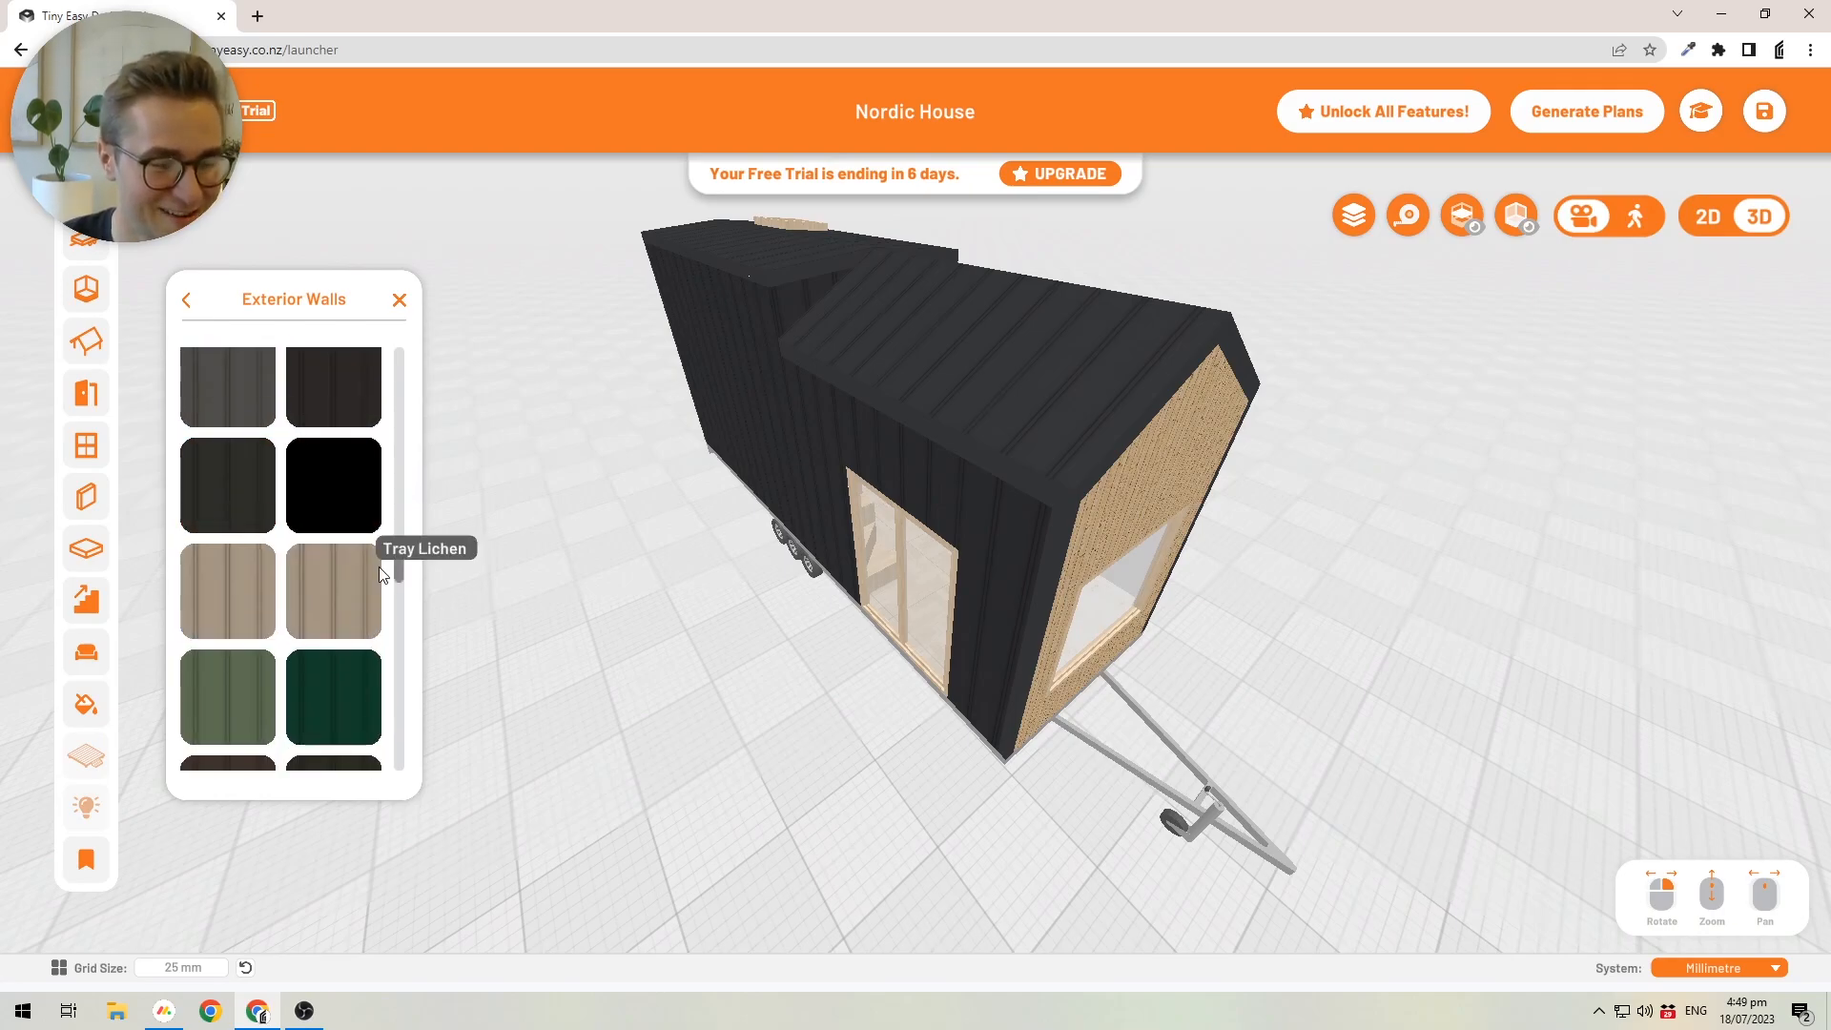
scroll(229, 592, "down", 1)
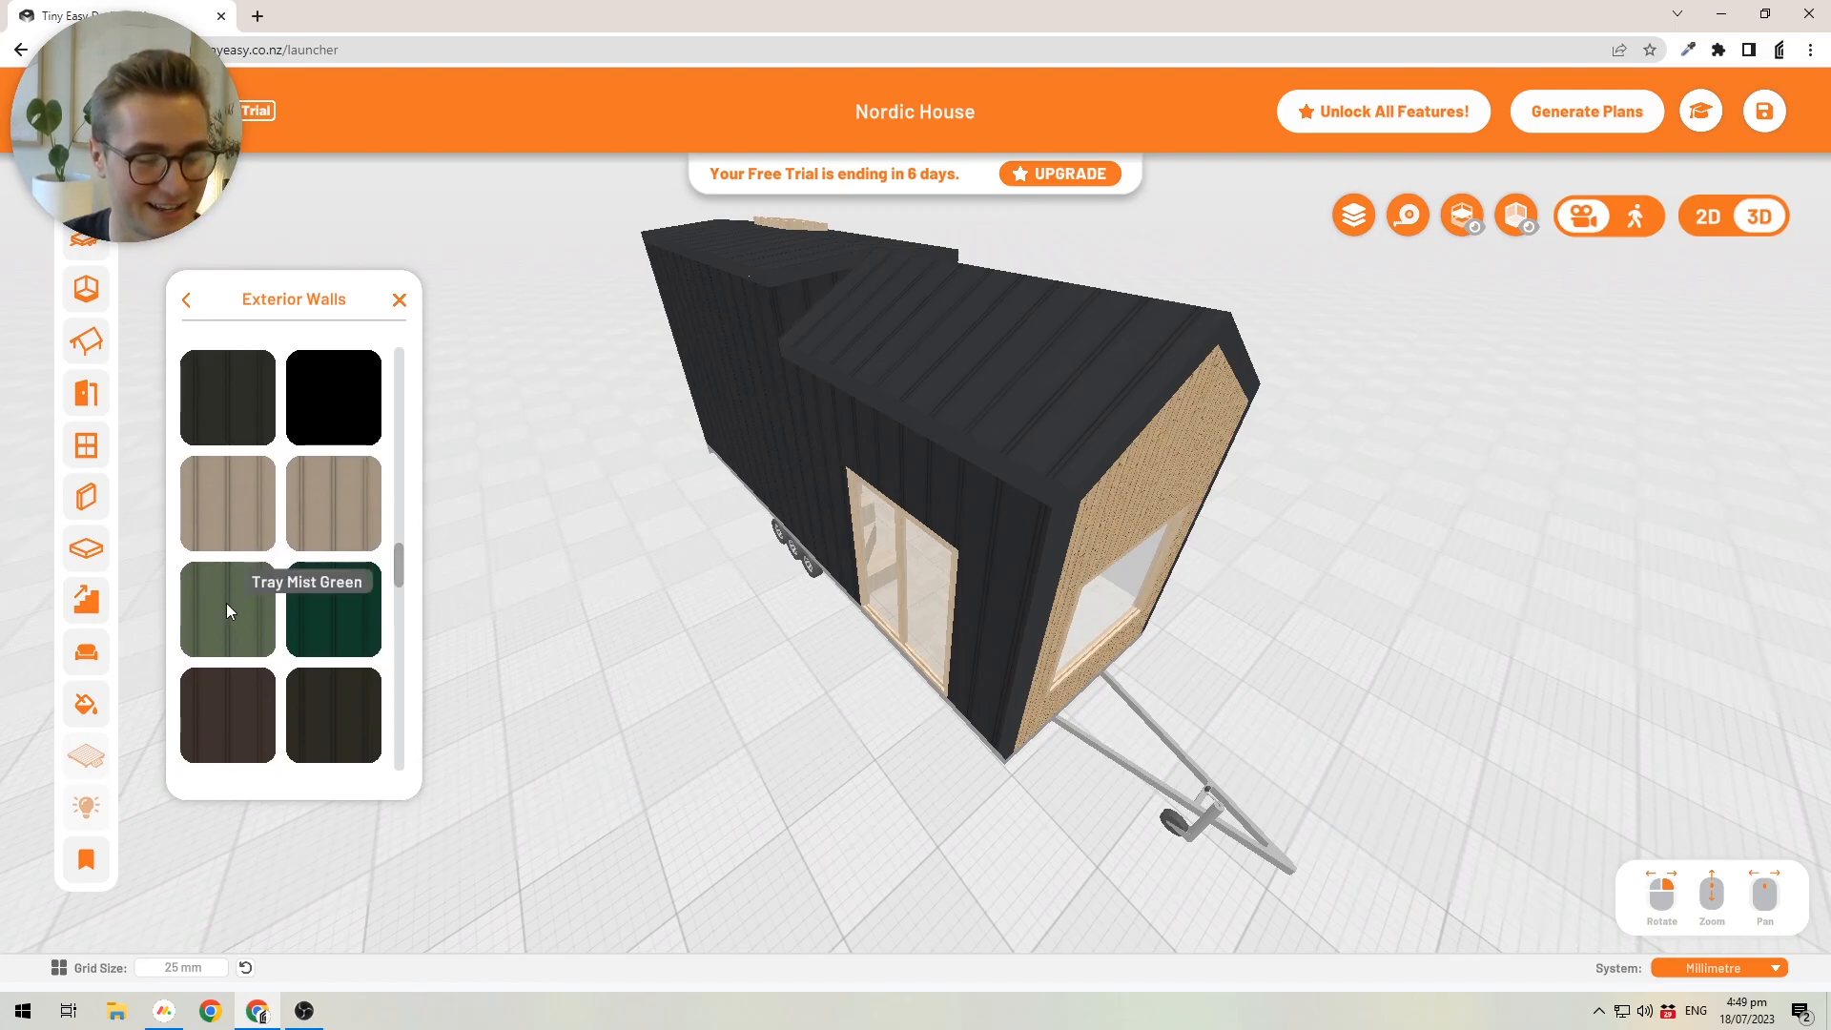
left_click(226, 610)
- Set the master roofing material to Tray Mist Green
left_click_drag(738, 655, 468, 515)
left_click_drag(633, 414, 740, 295)
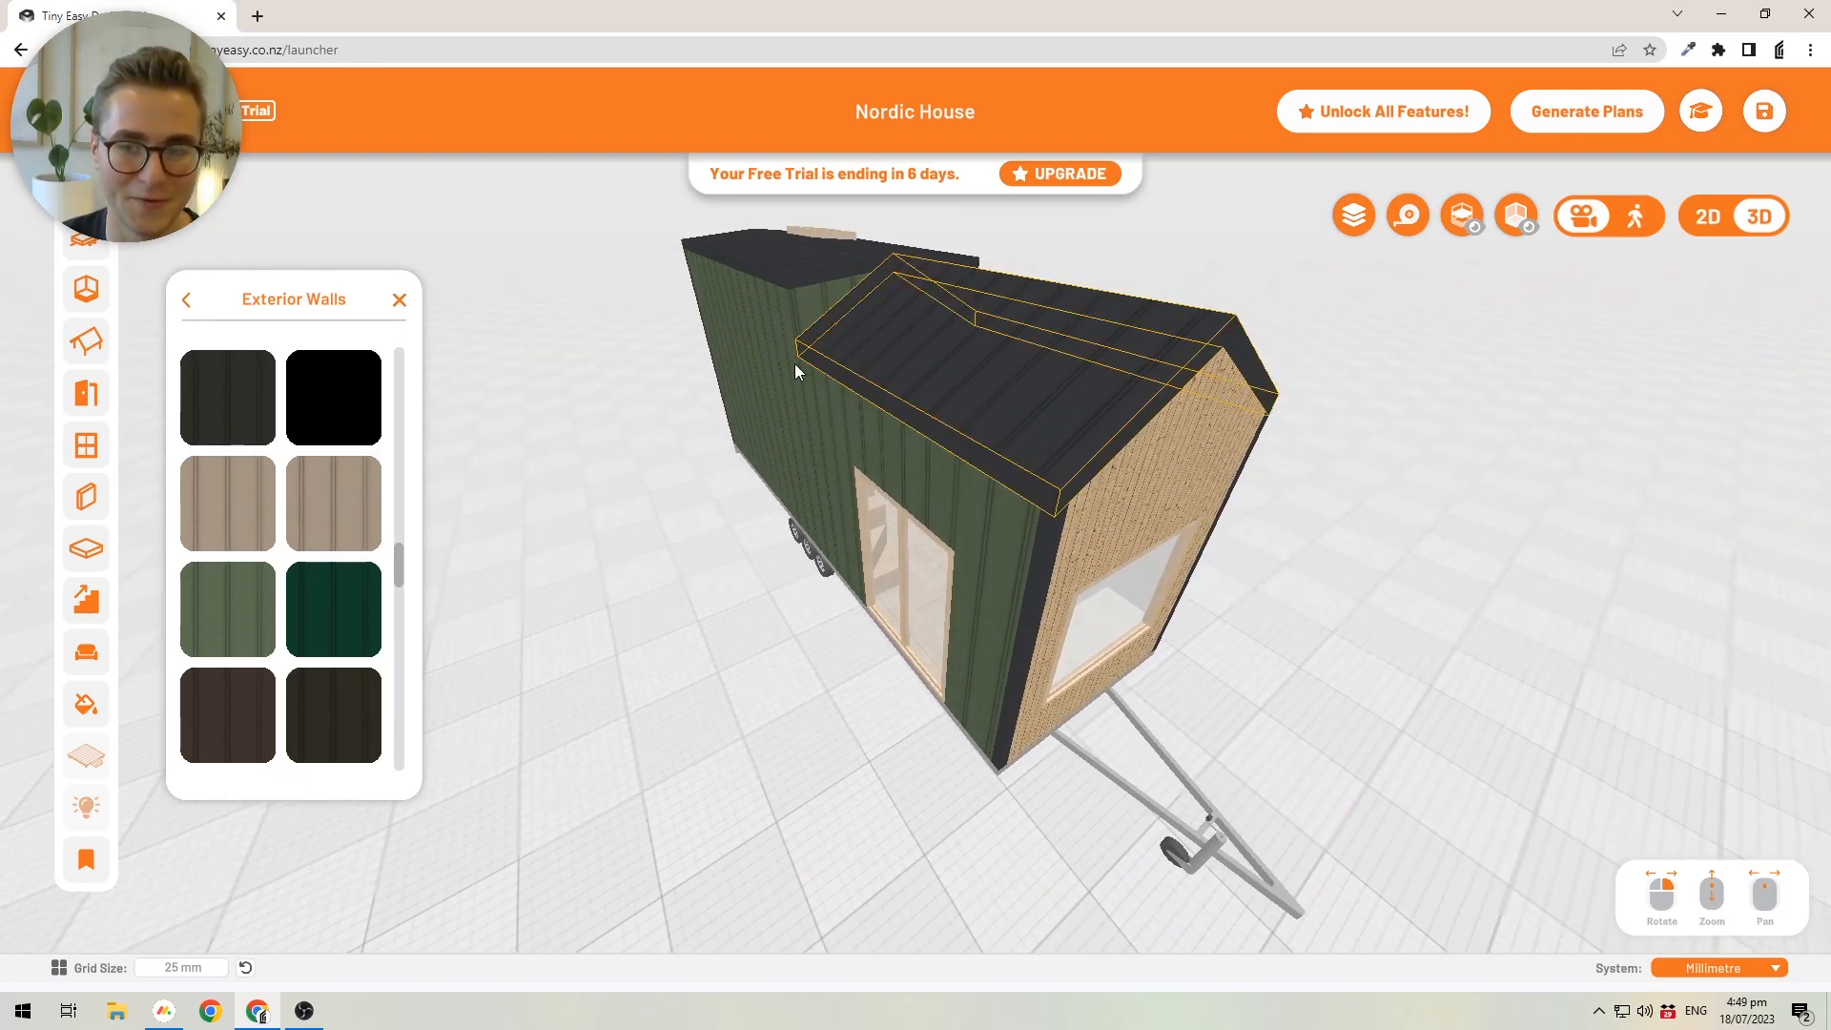
left_click(187, 301)
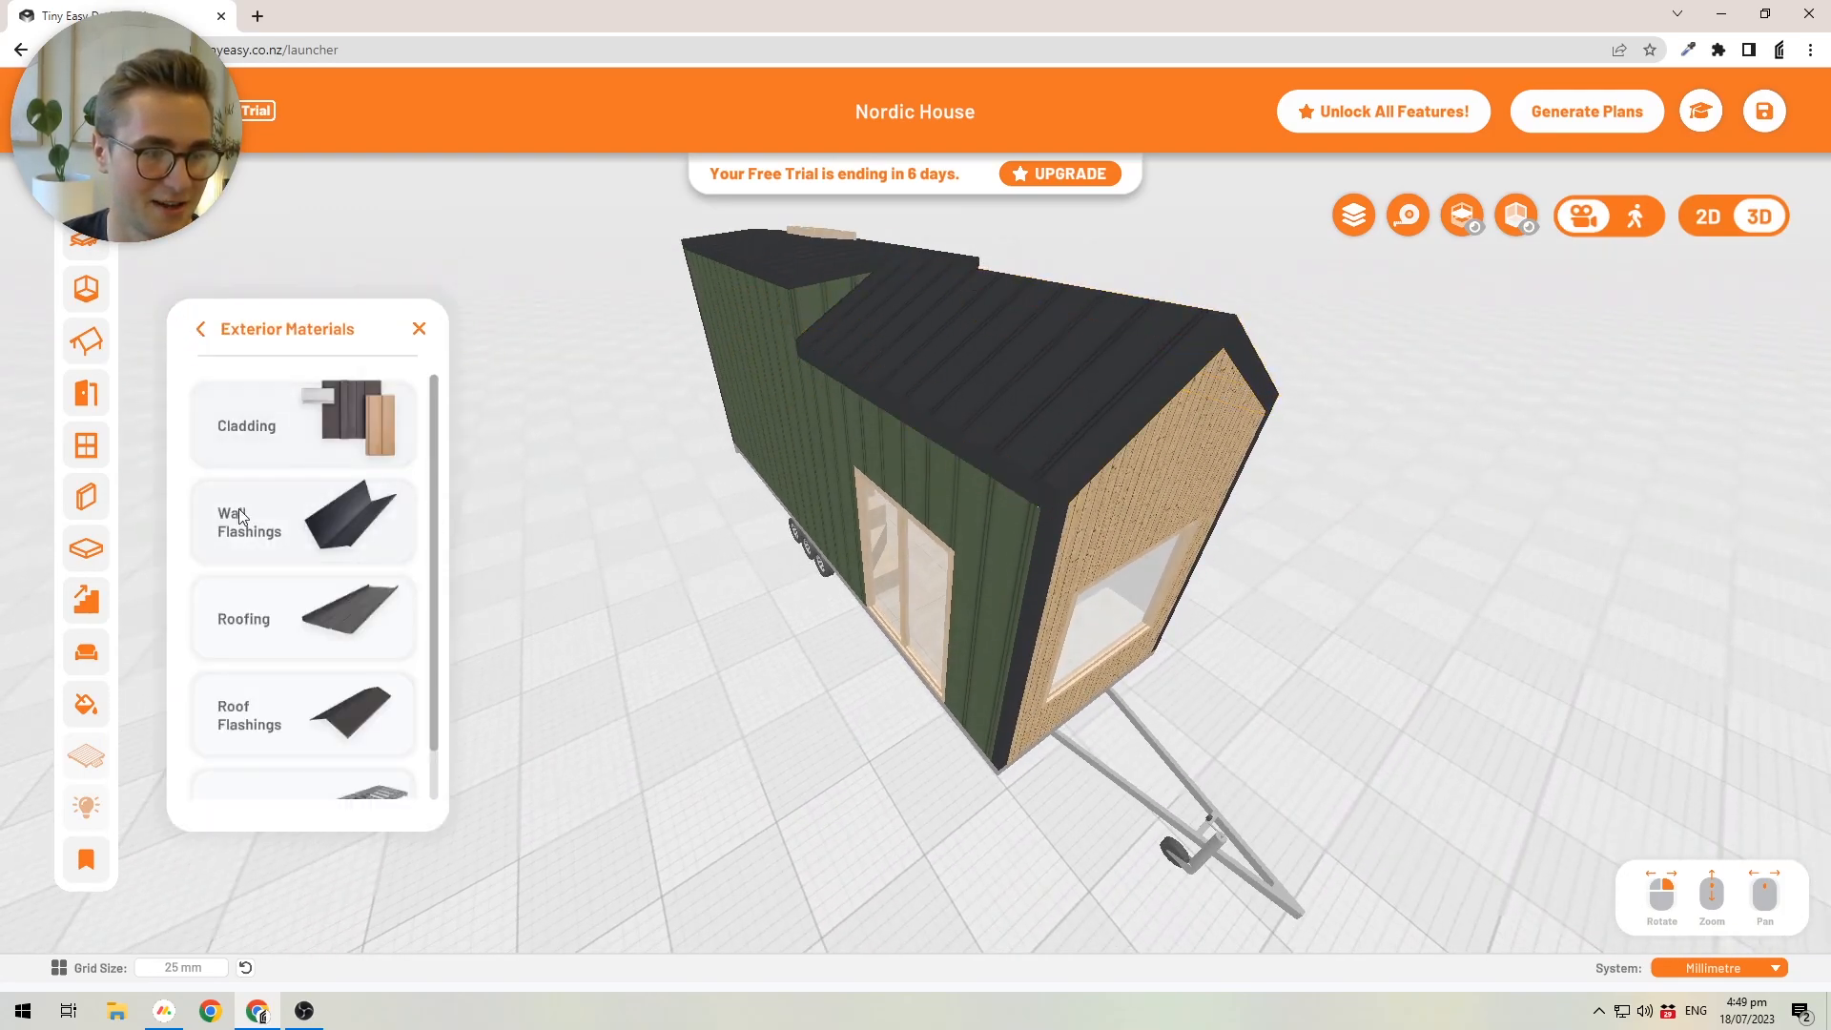
left_click(267, 620)
left_click_drag(398, 376, 395, 579)
left_click(211, 515)
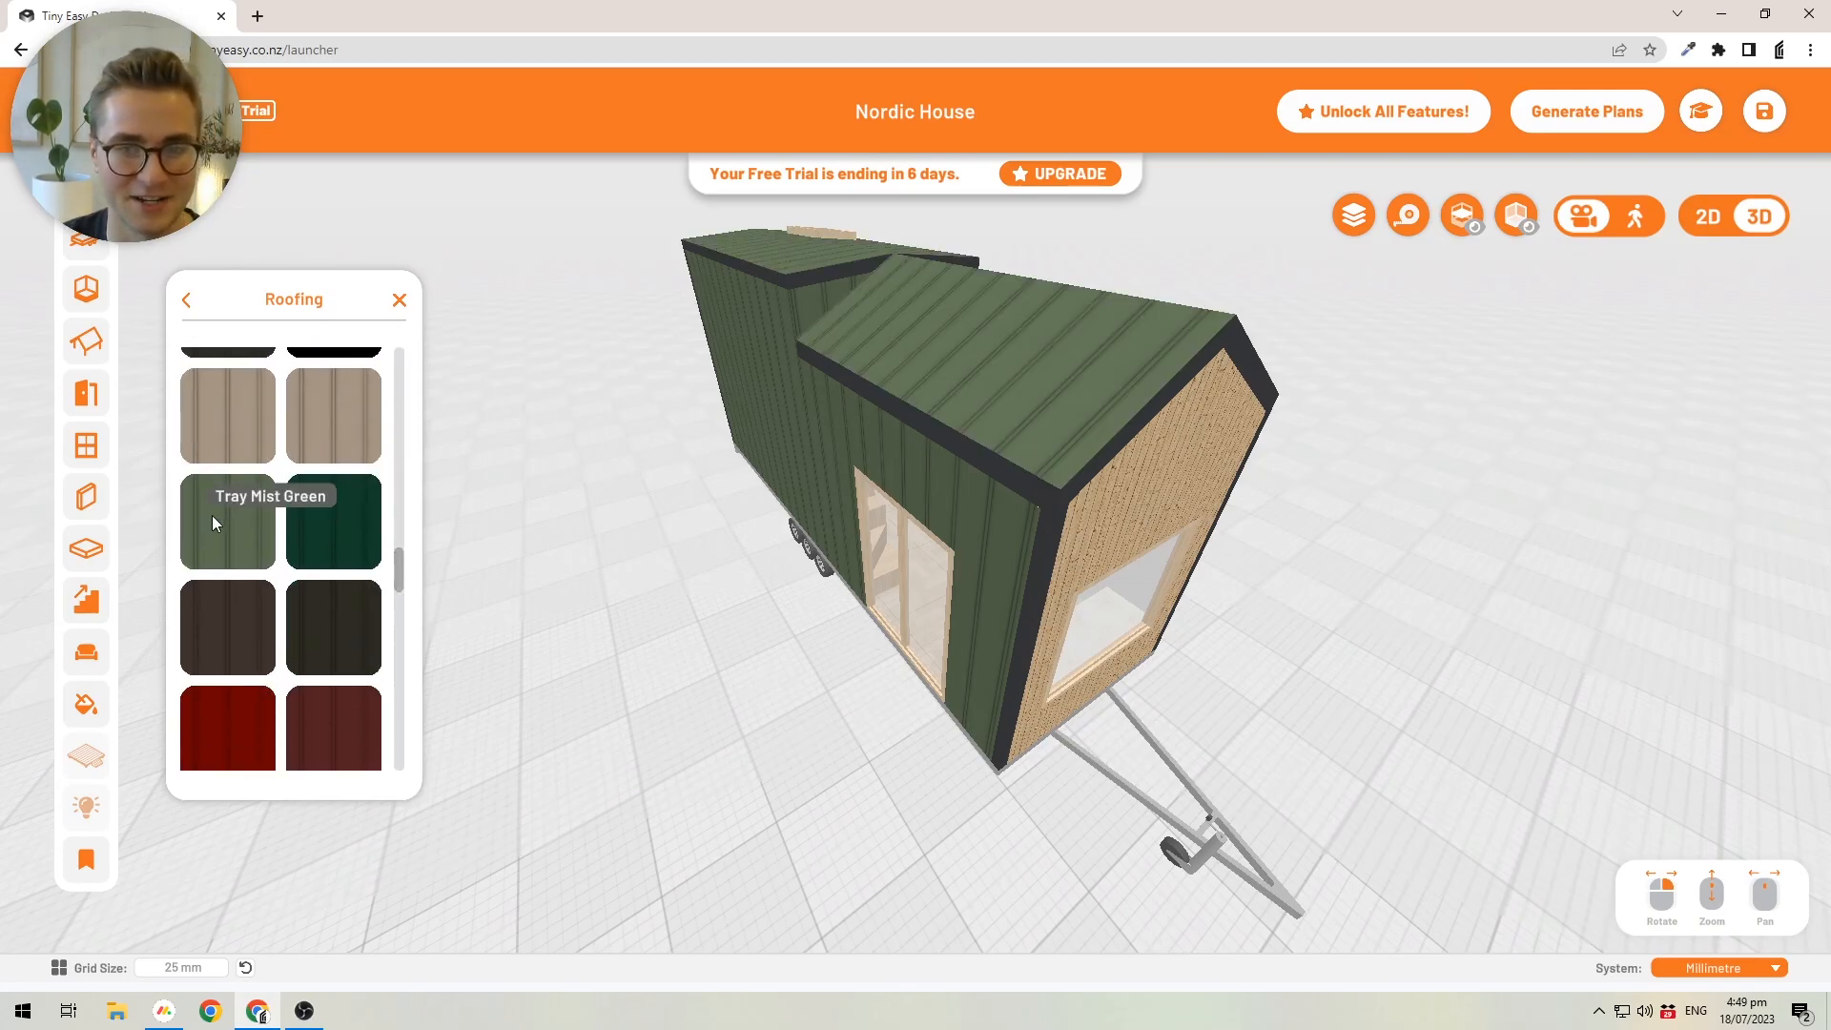
left_click(188, 301)
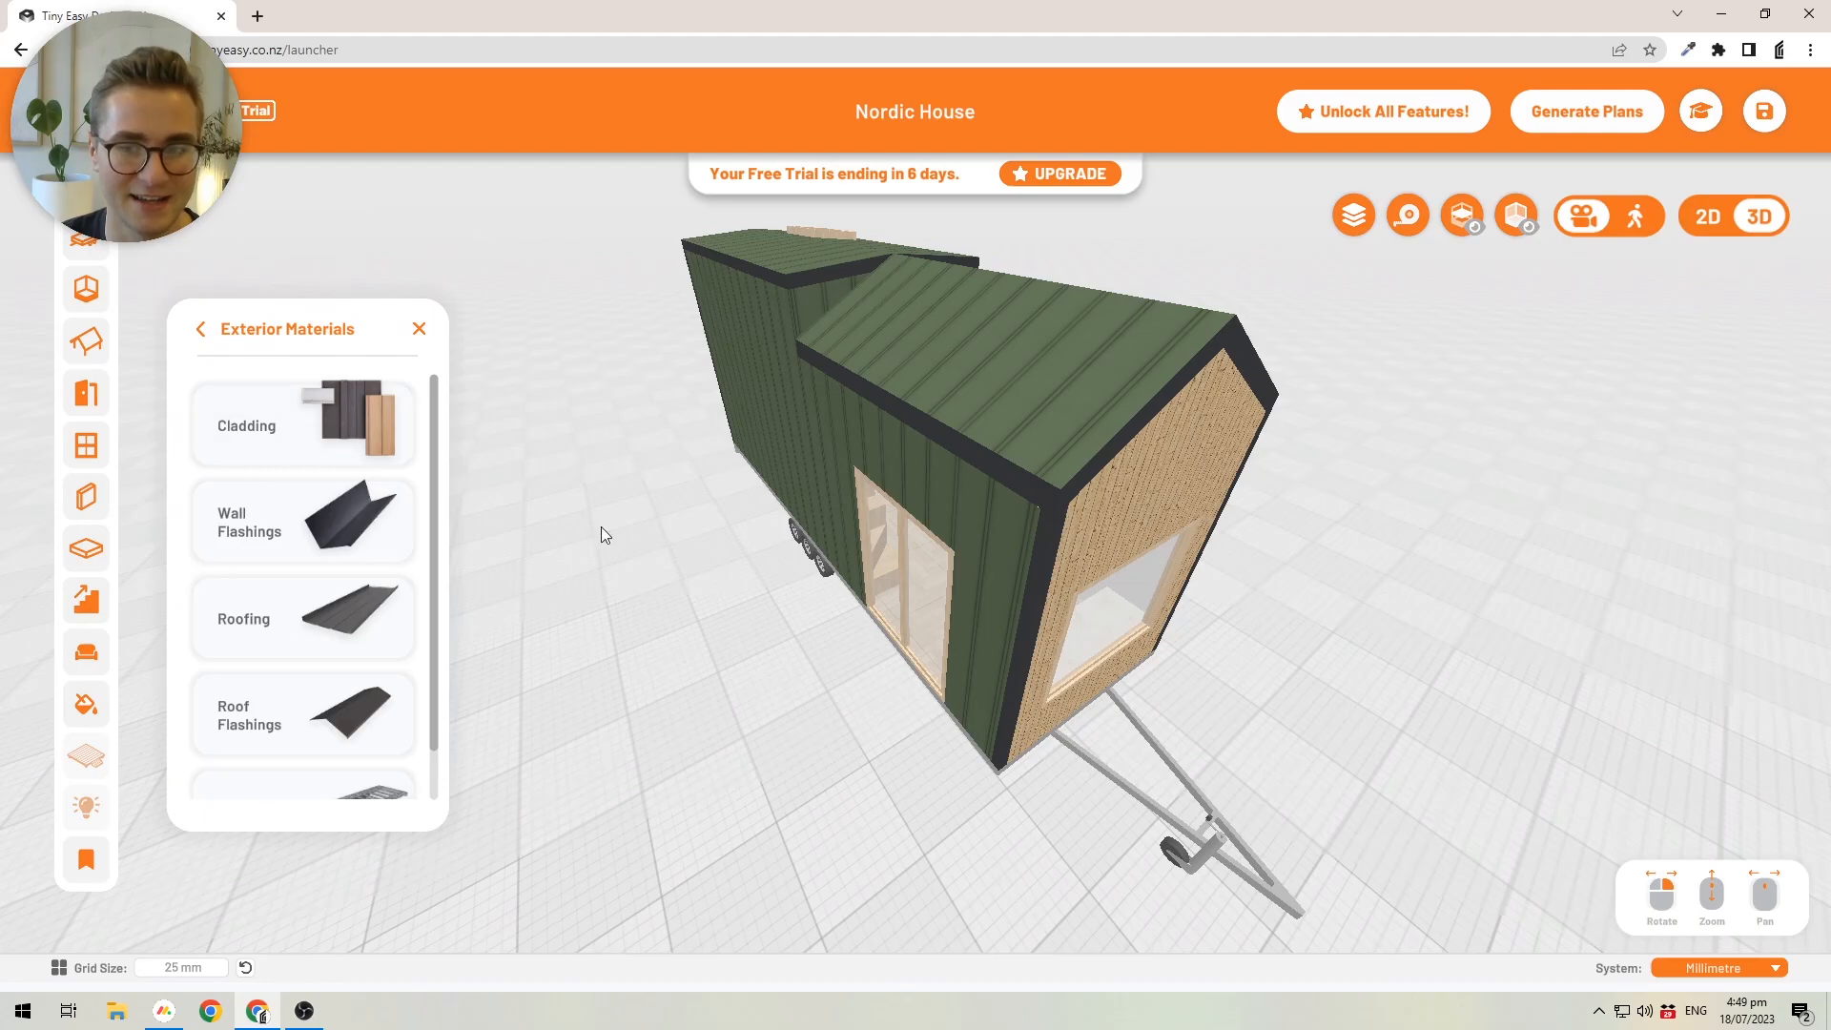
- Change the master wall flashings to the mist green colour that matches the cladding
left_click_drag(574, 505, 739, 574)
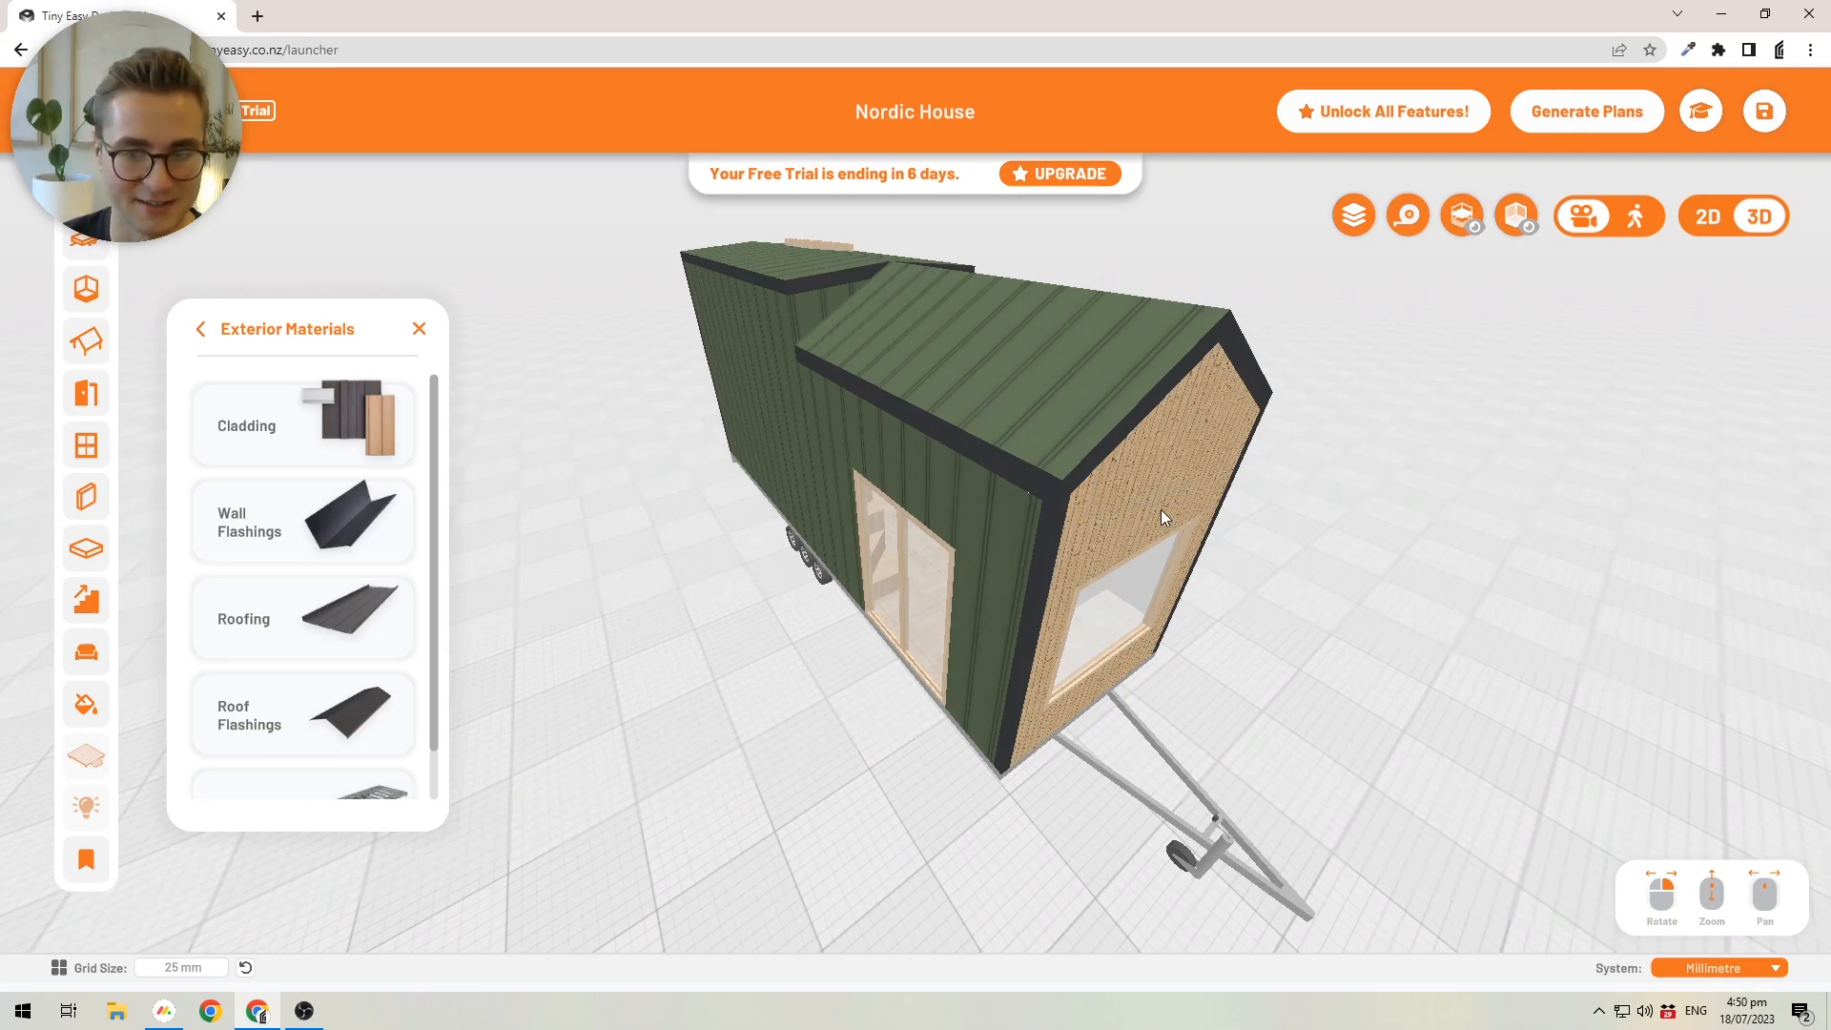
left_click(280, 501)
mouse_move(401, 395)
left_mouse_down()
mouse_move(399, 422)
mouse_move(398, 393)
left_mouse_up()
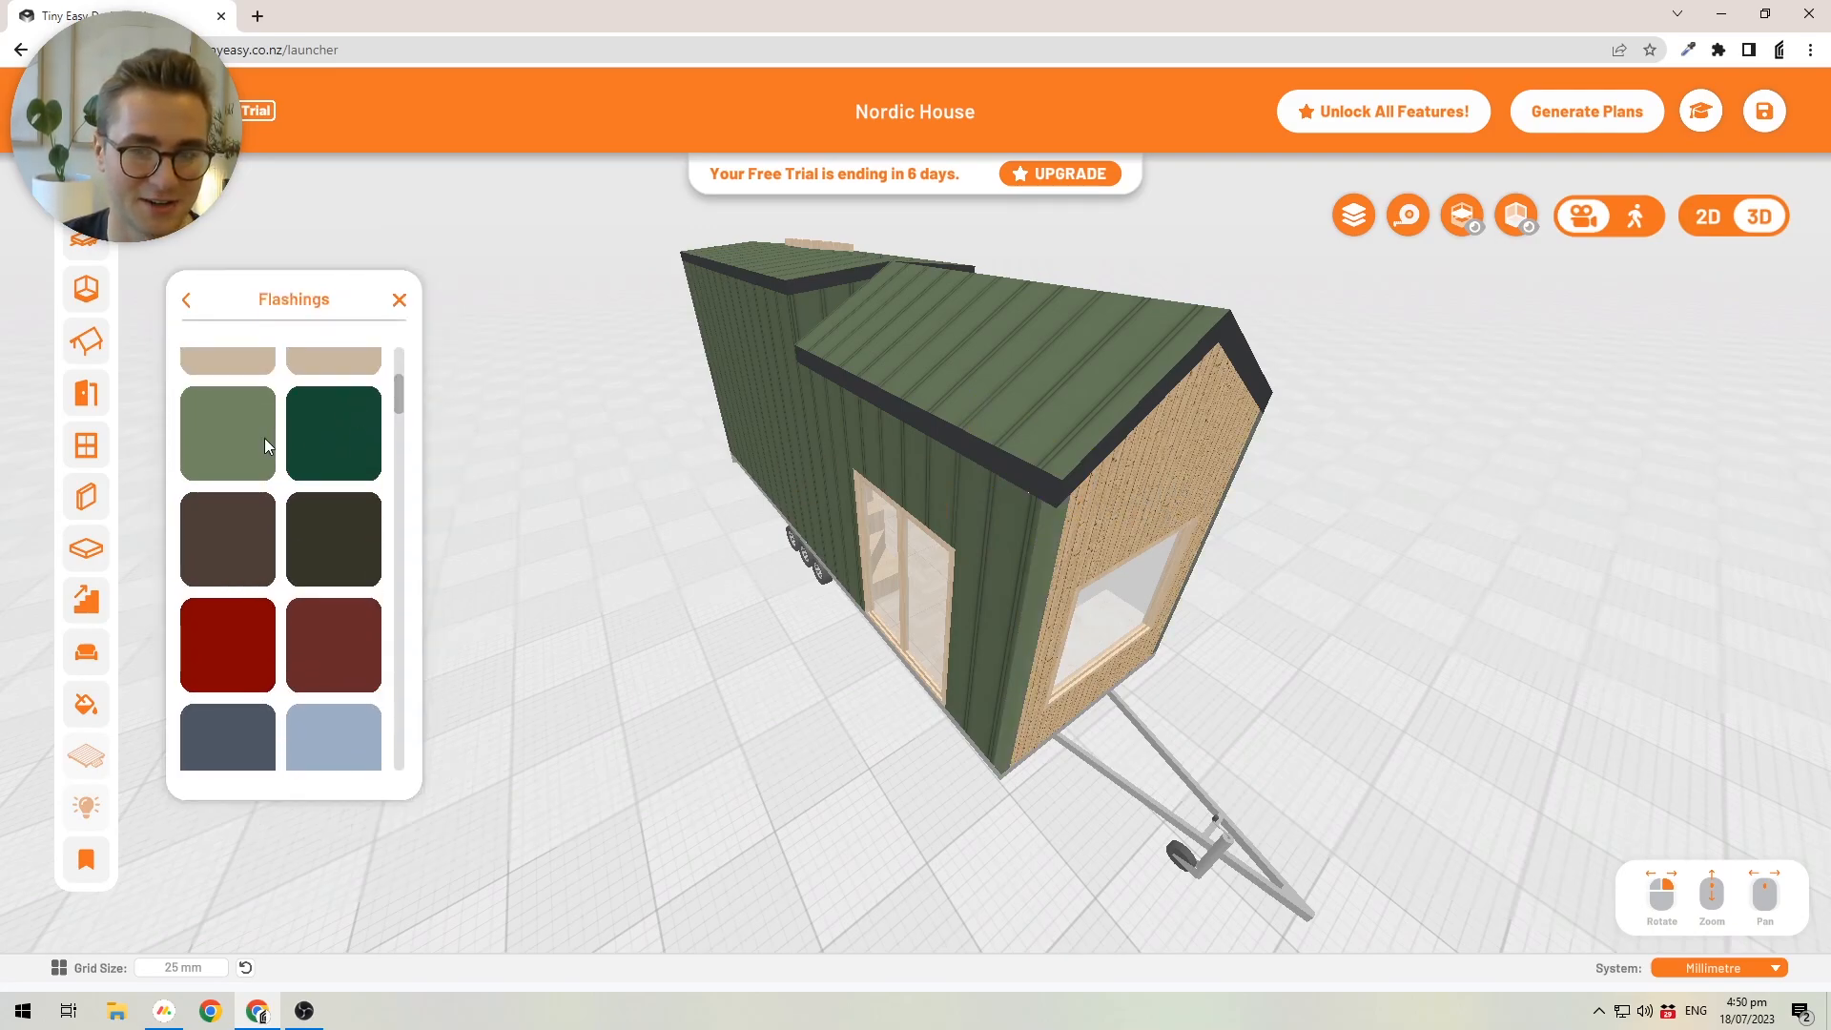
- Change the master roof flashings to the same mist green and close the materials list
left_click(187, 302)
left_click(267, 716)
left_click_drag(399, 373, 398, 404)
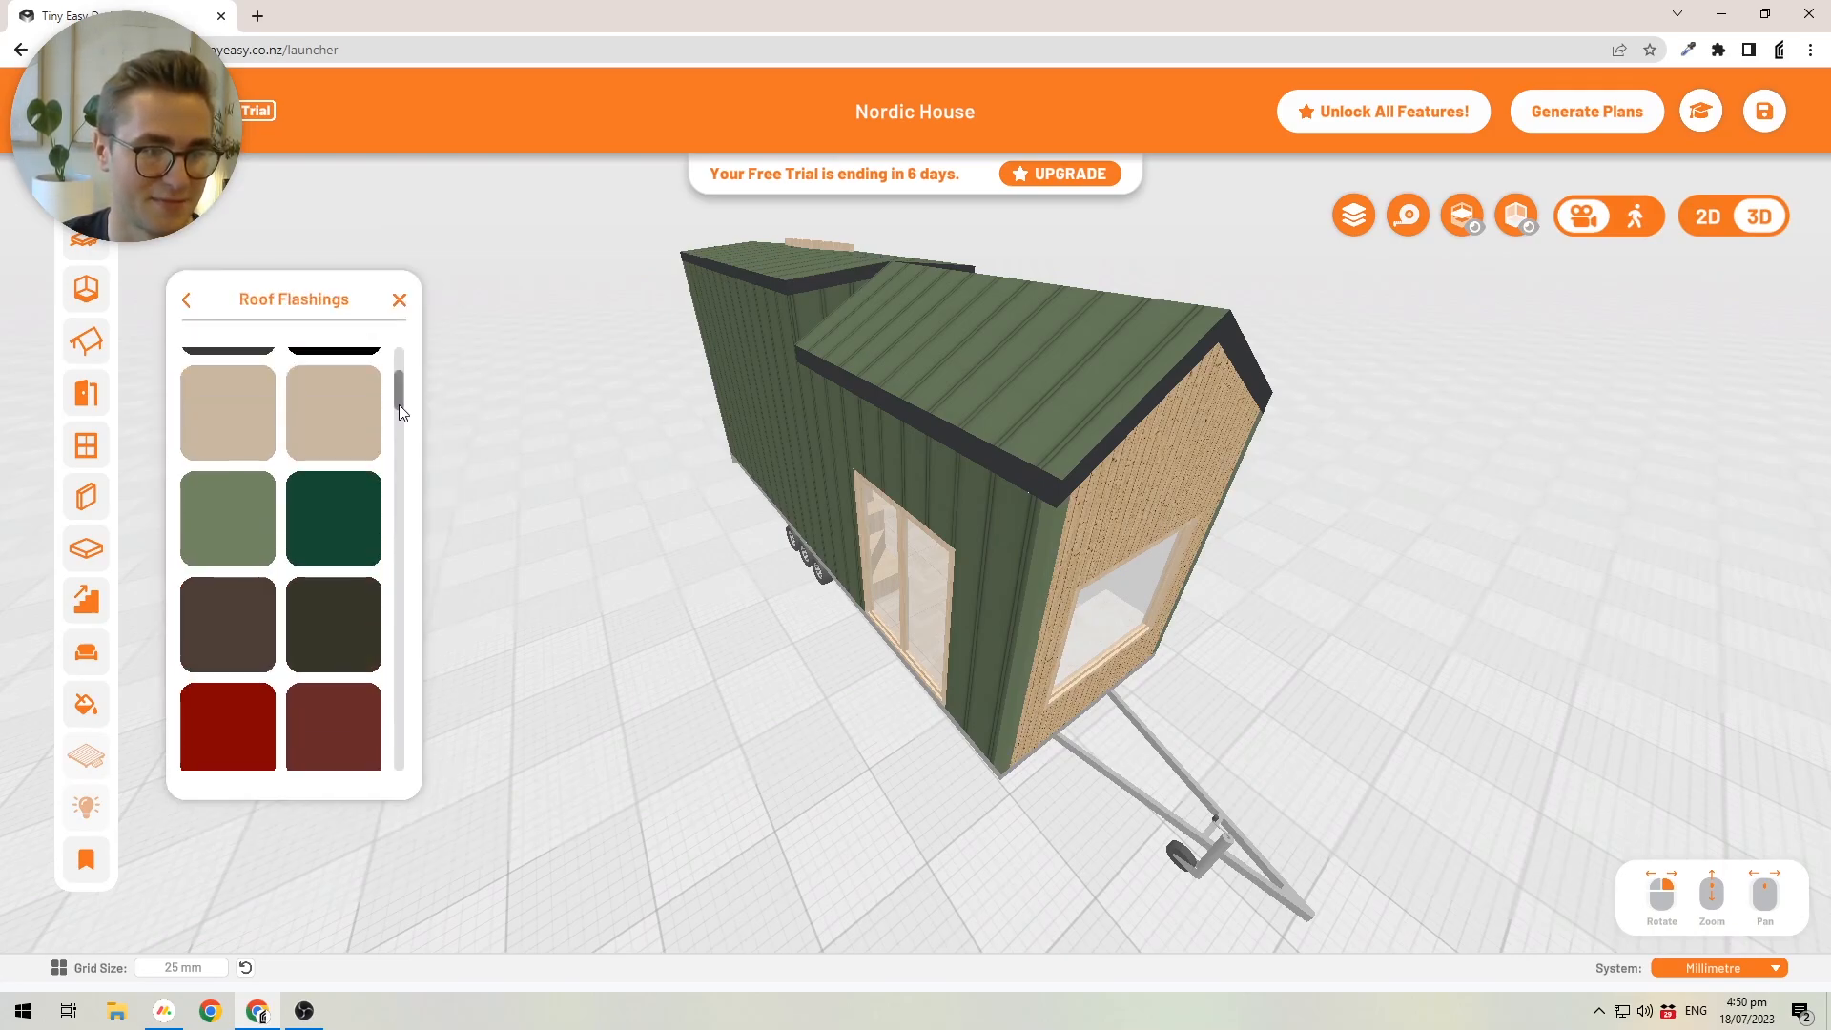
left_click(221, 526)
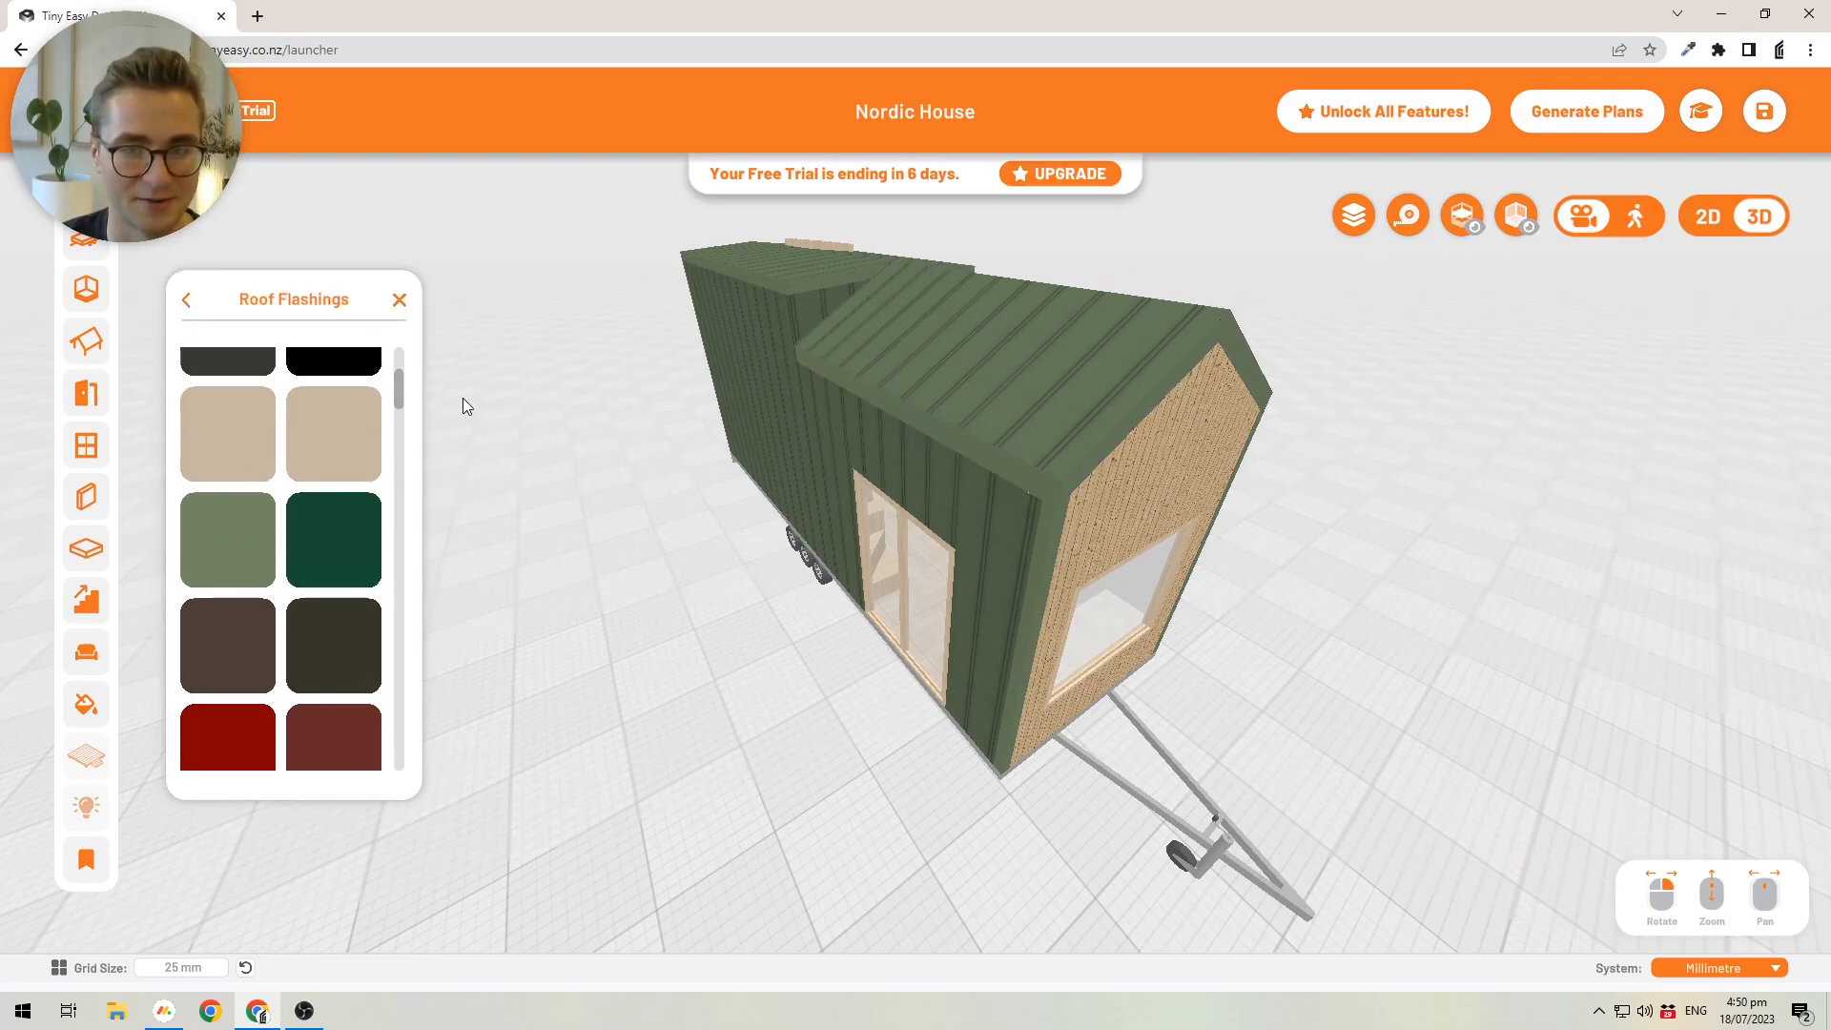
left_click(398, 302)
- Try to select the timber-clad gable wall at the trailer's hitch end
left_click_drag(658, 645, 523, 519)
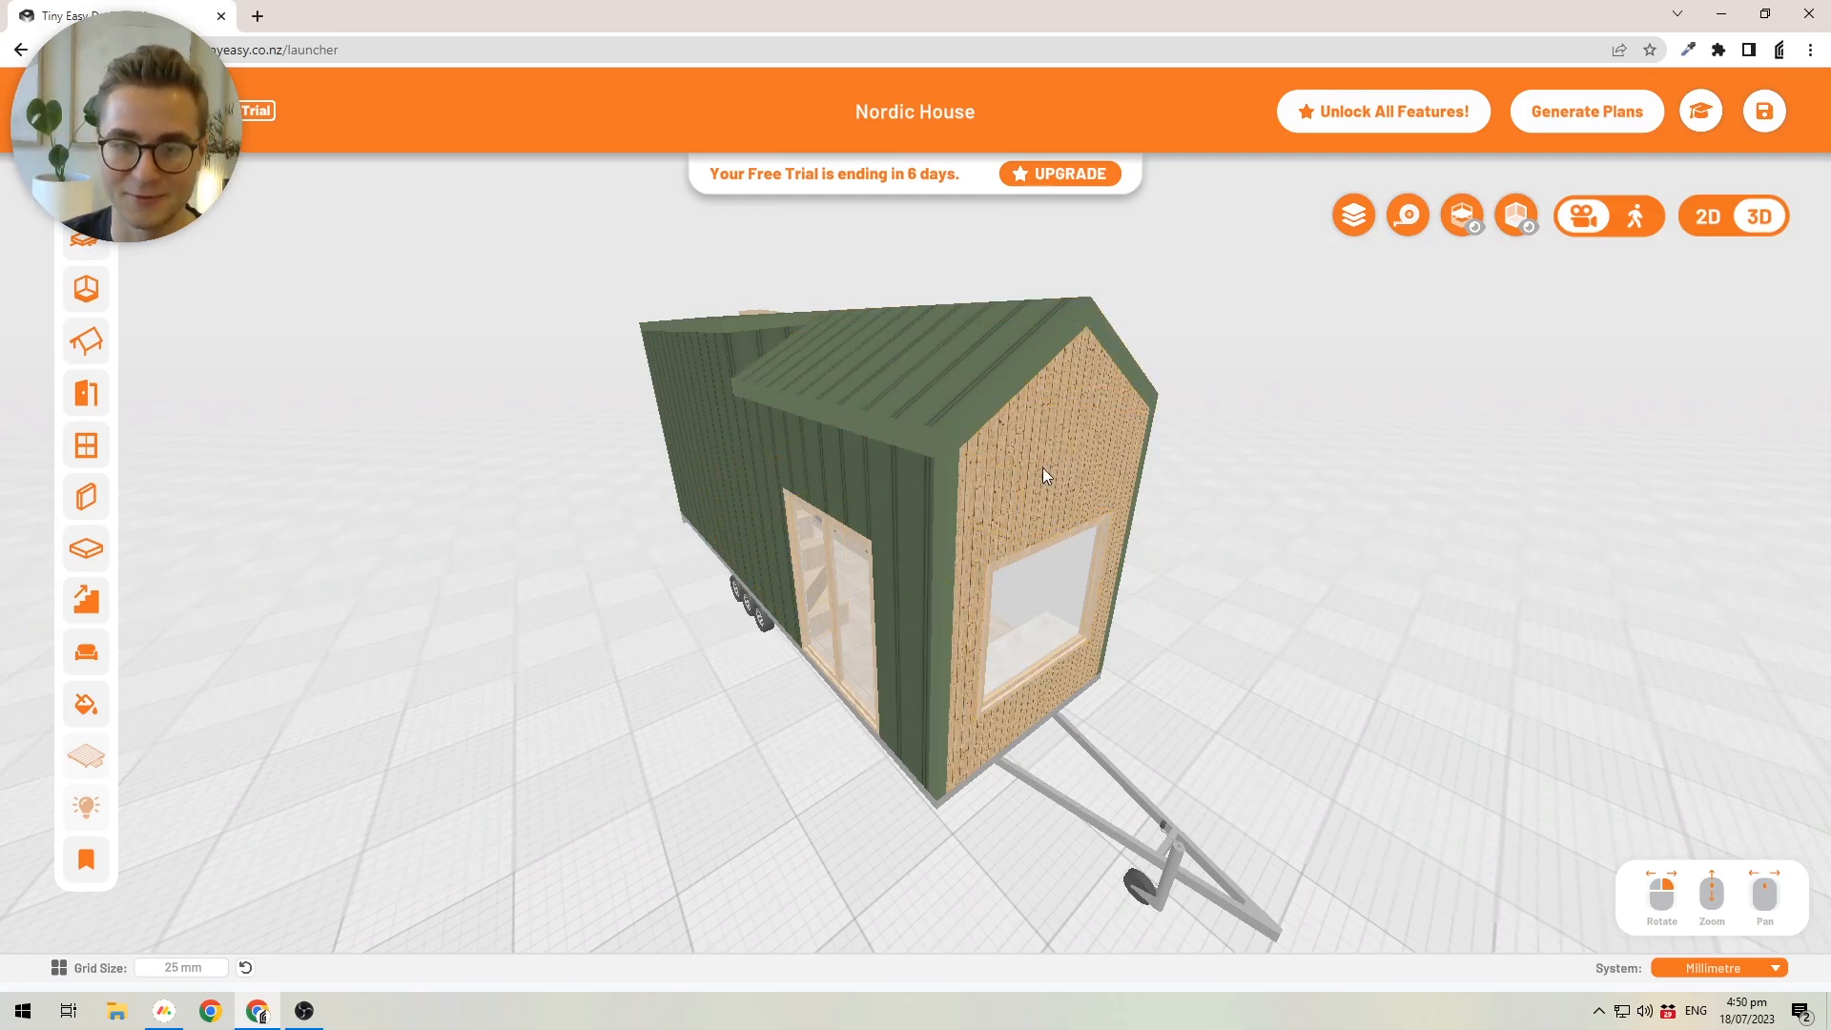
scroll(1009, 491, "down", 1)
scroll(1007, 498, "down", 1)
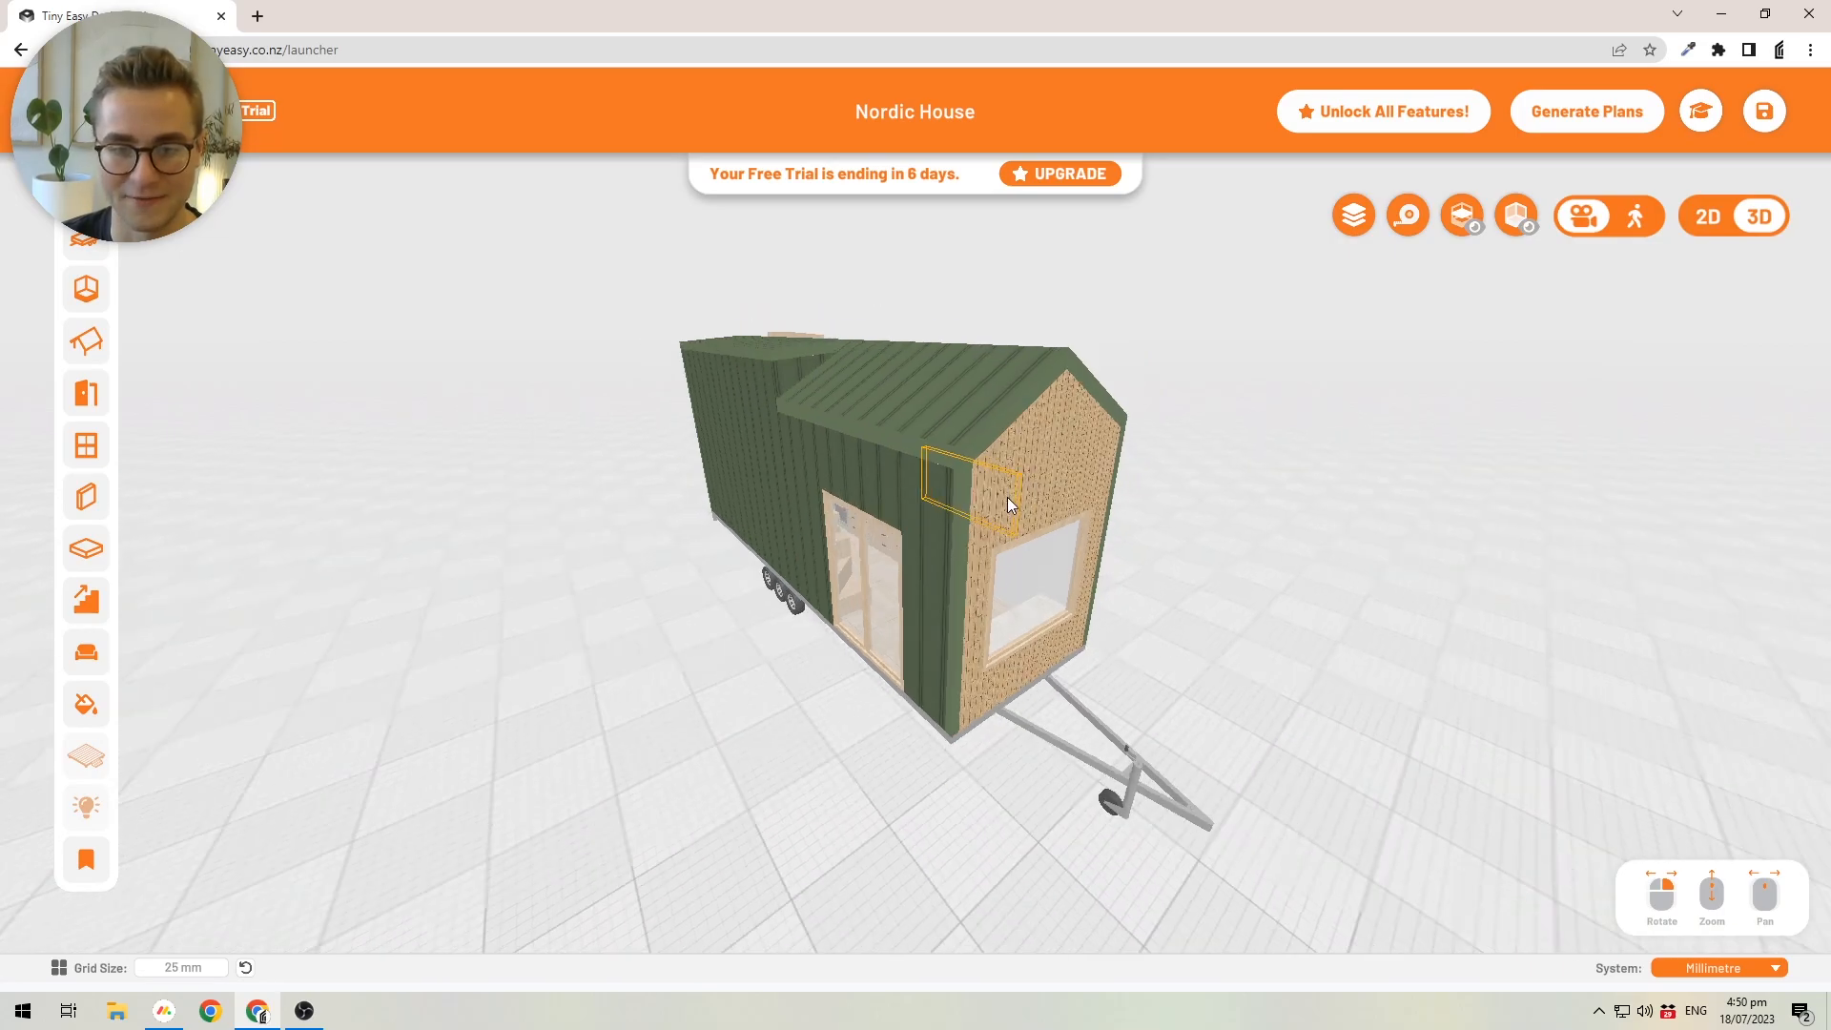
left_click_drag(692, 420, 1039, 379)
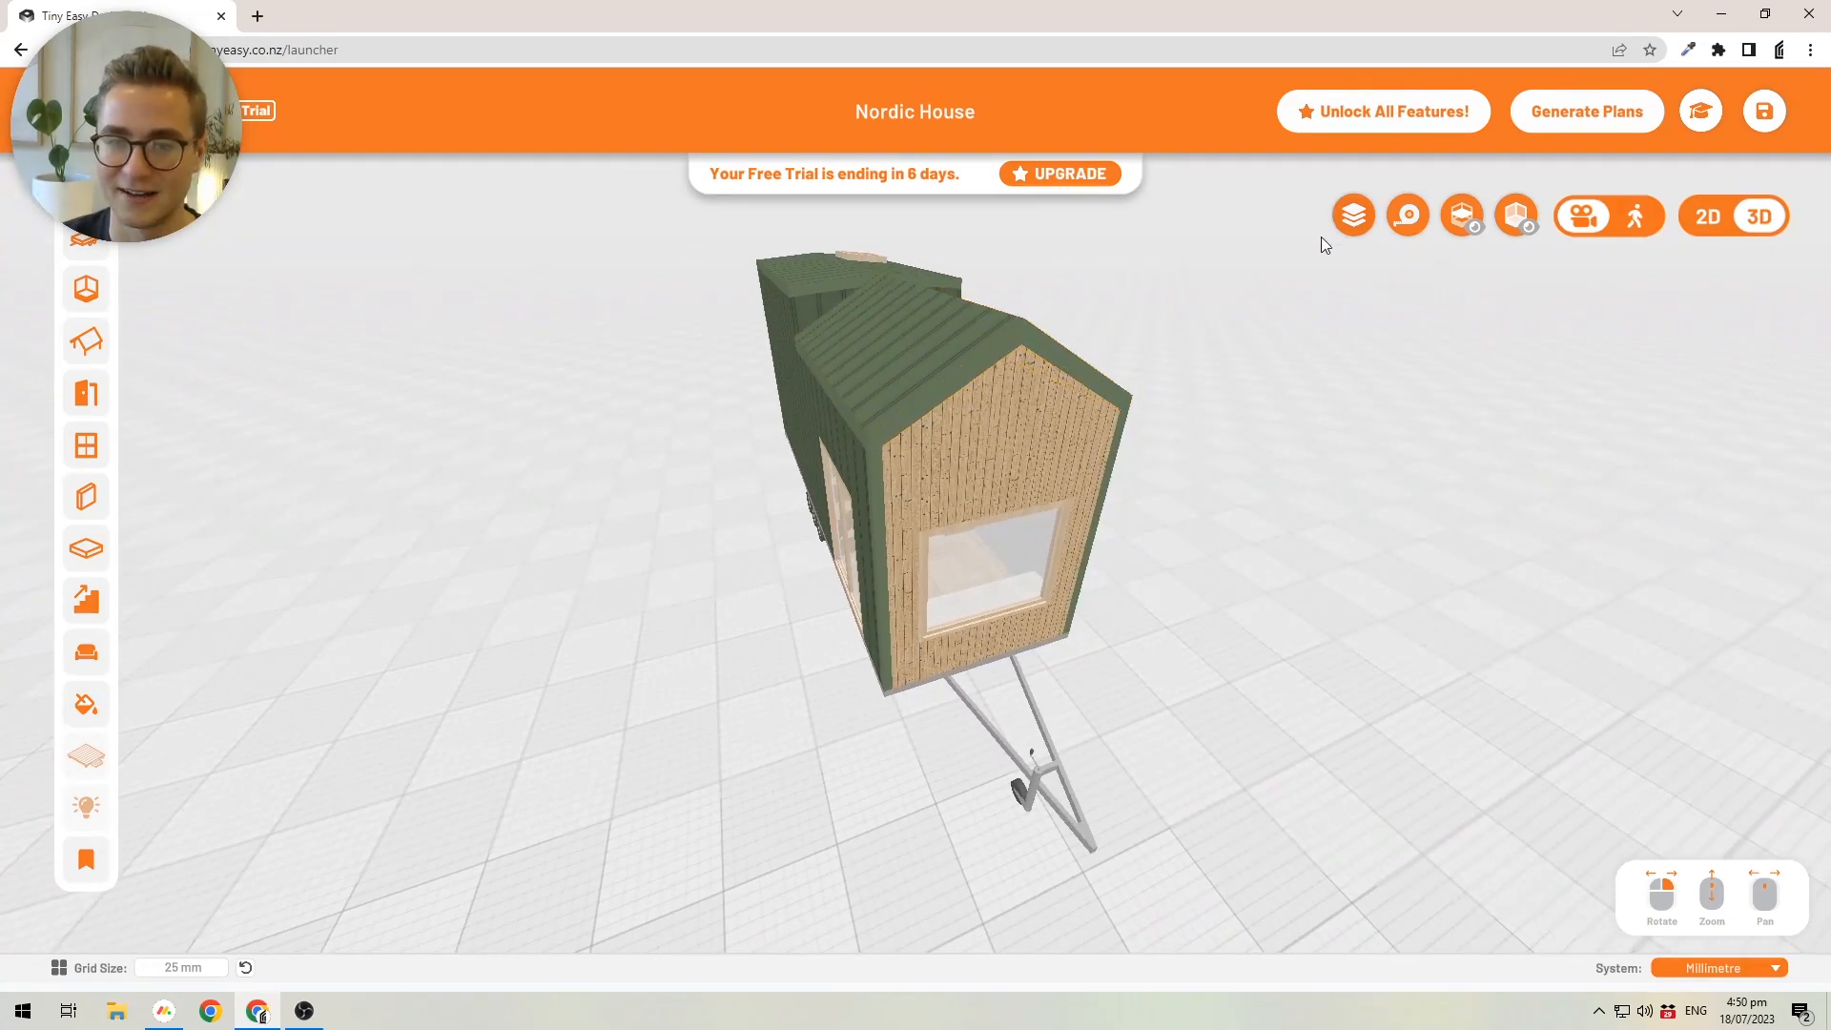
scroll(936, 456, "up", 1)
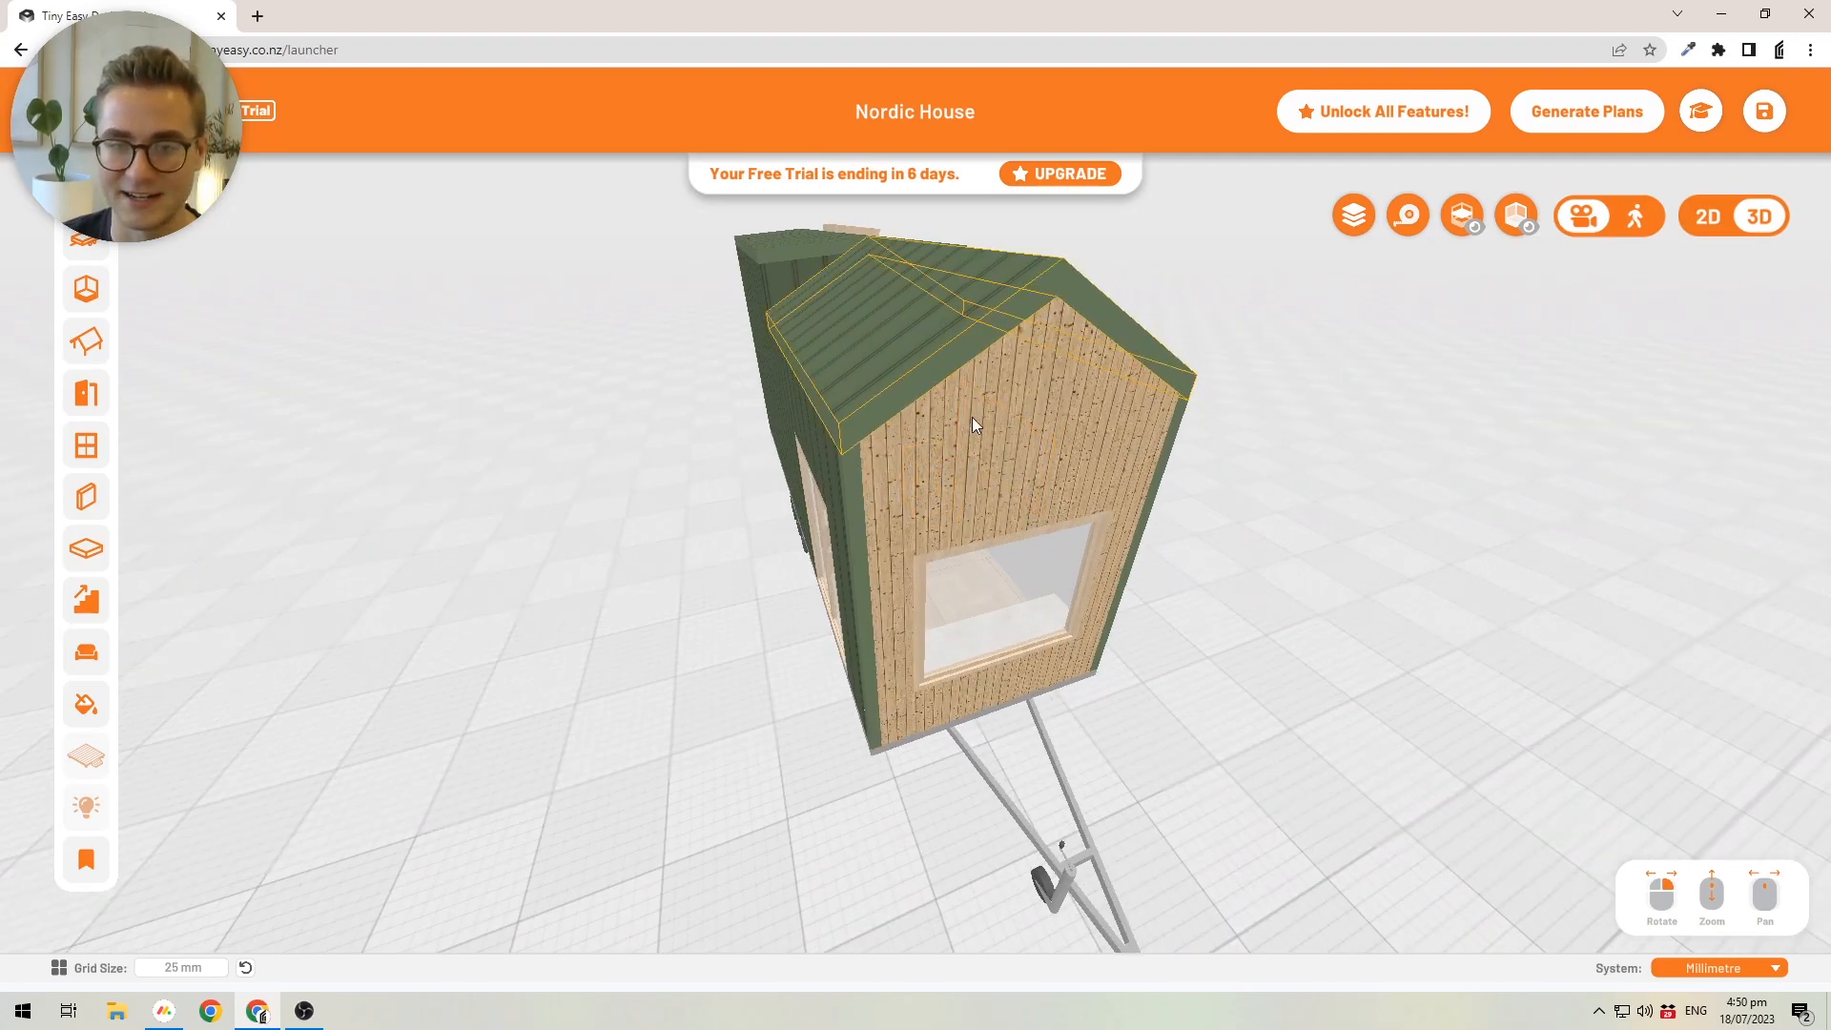
left_click(935, 479)
left_click(907, 496)
left_click(1234, 402)
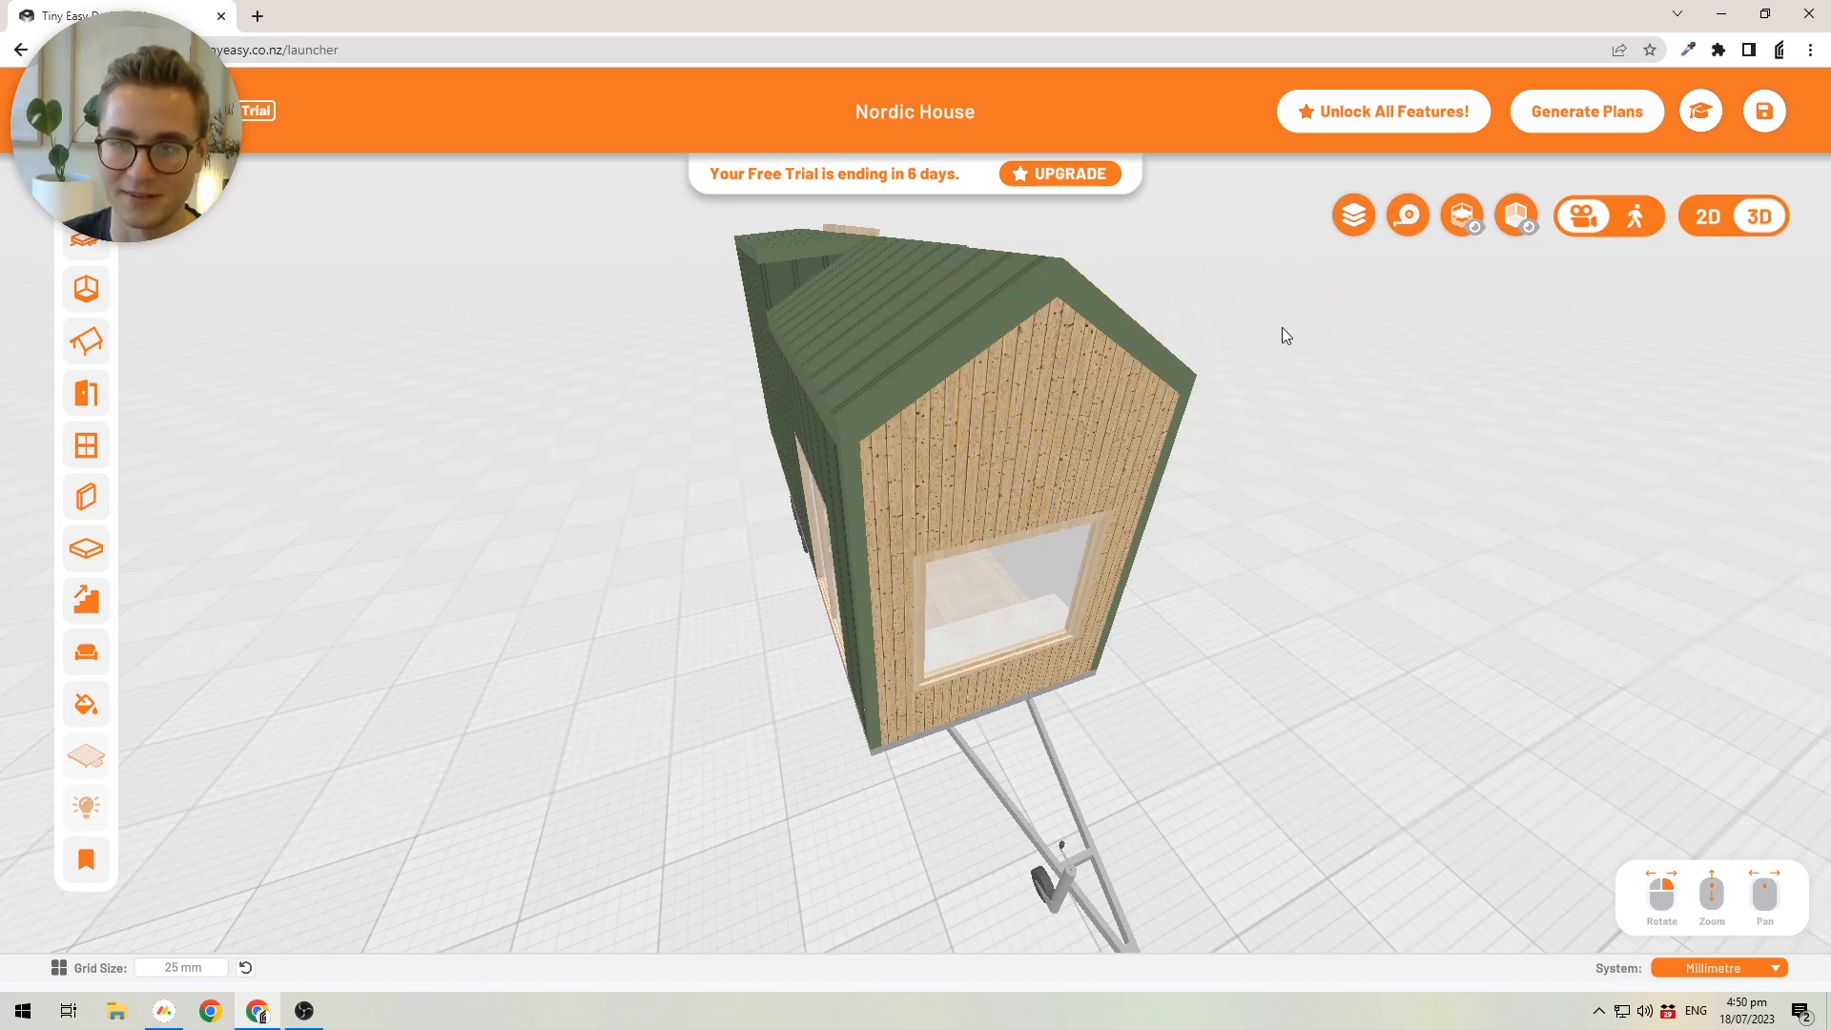
- Make walls selectable by enabling Walls in the Selection Layers
left_click(1355, 216)
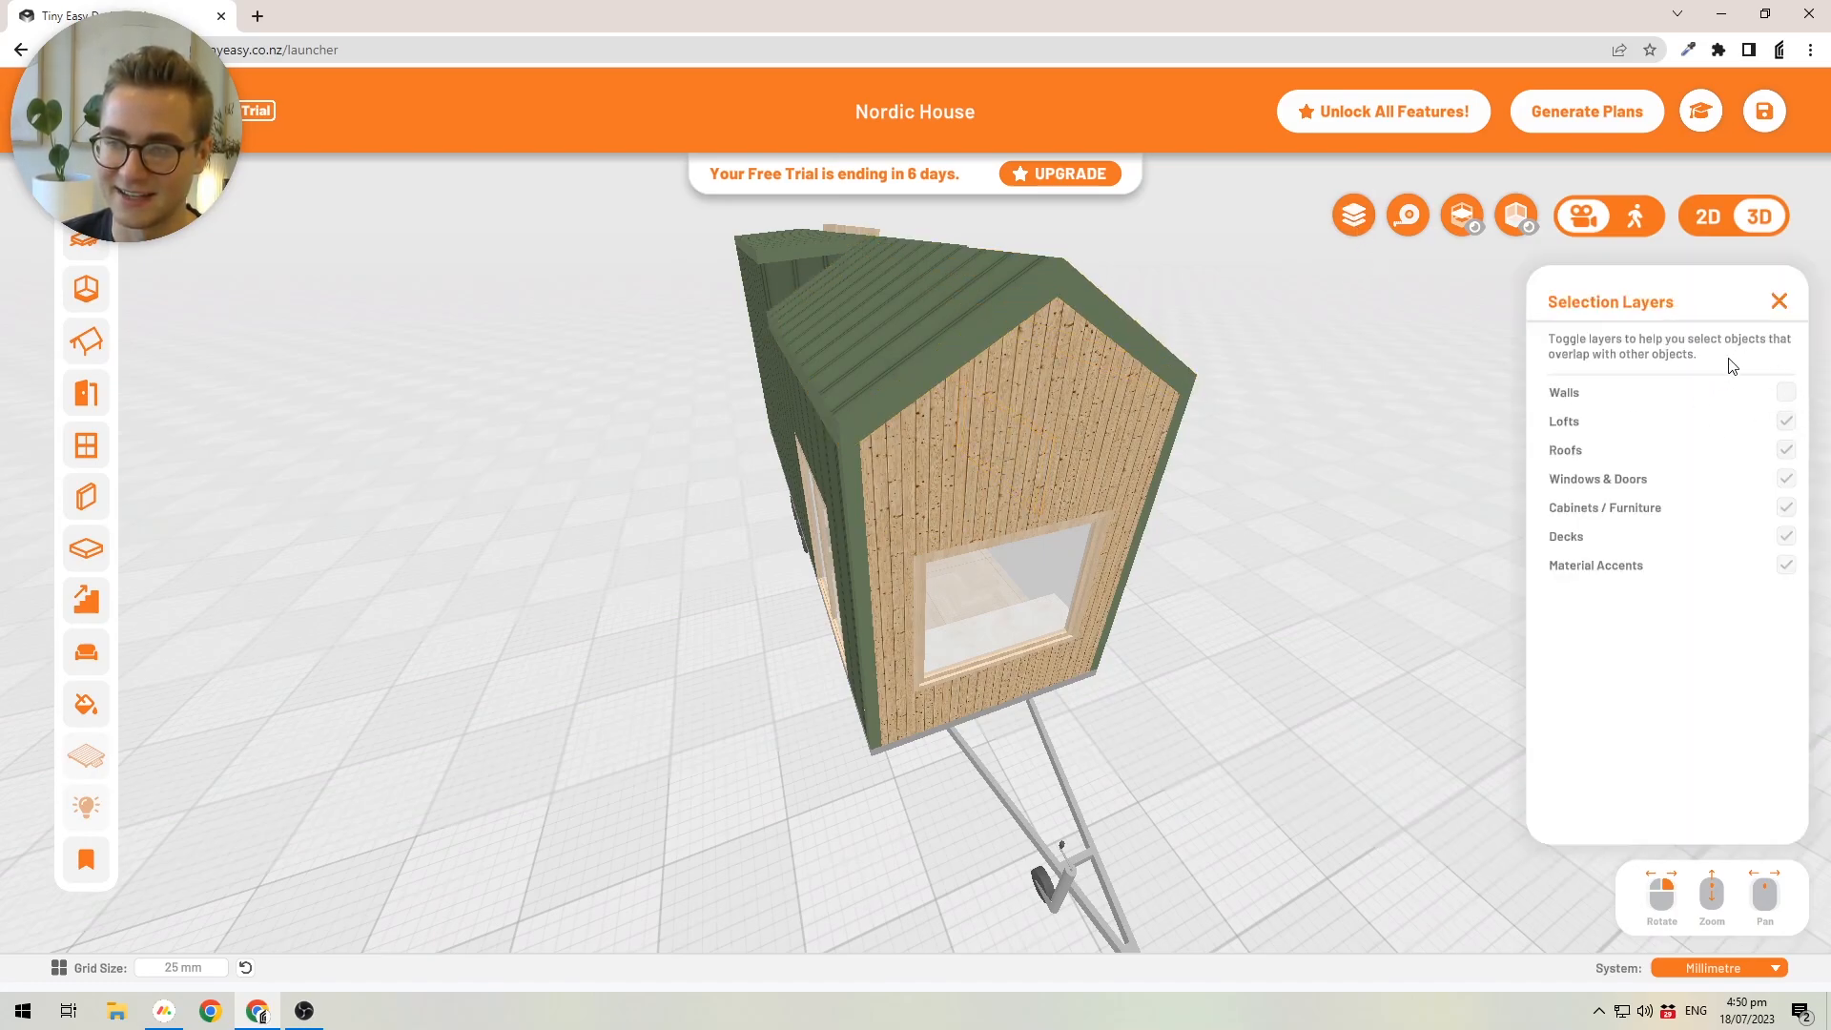
left_click(1787, 395)
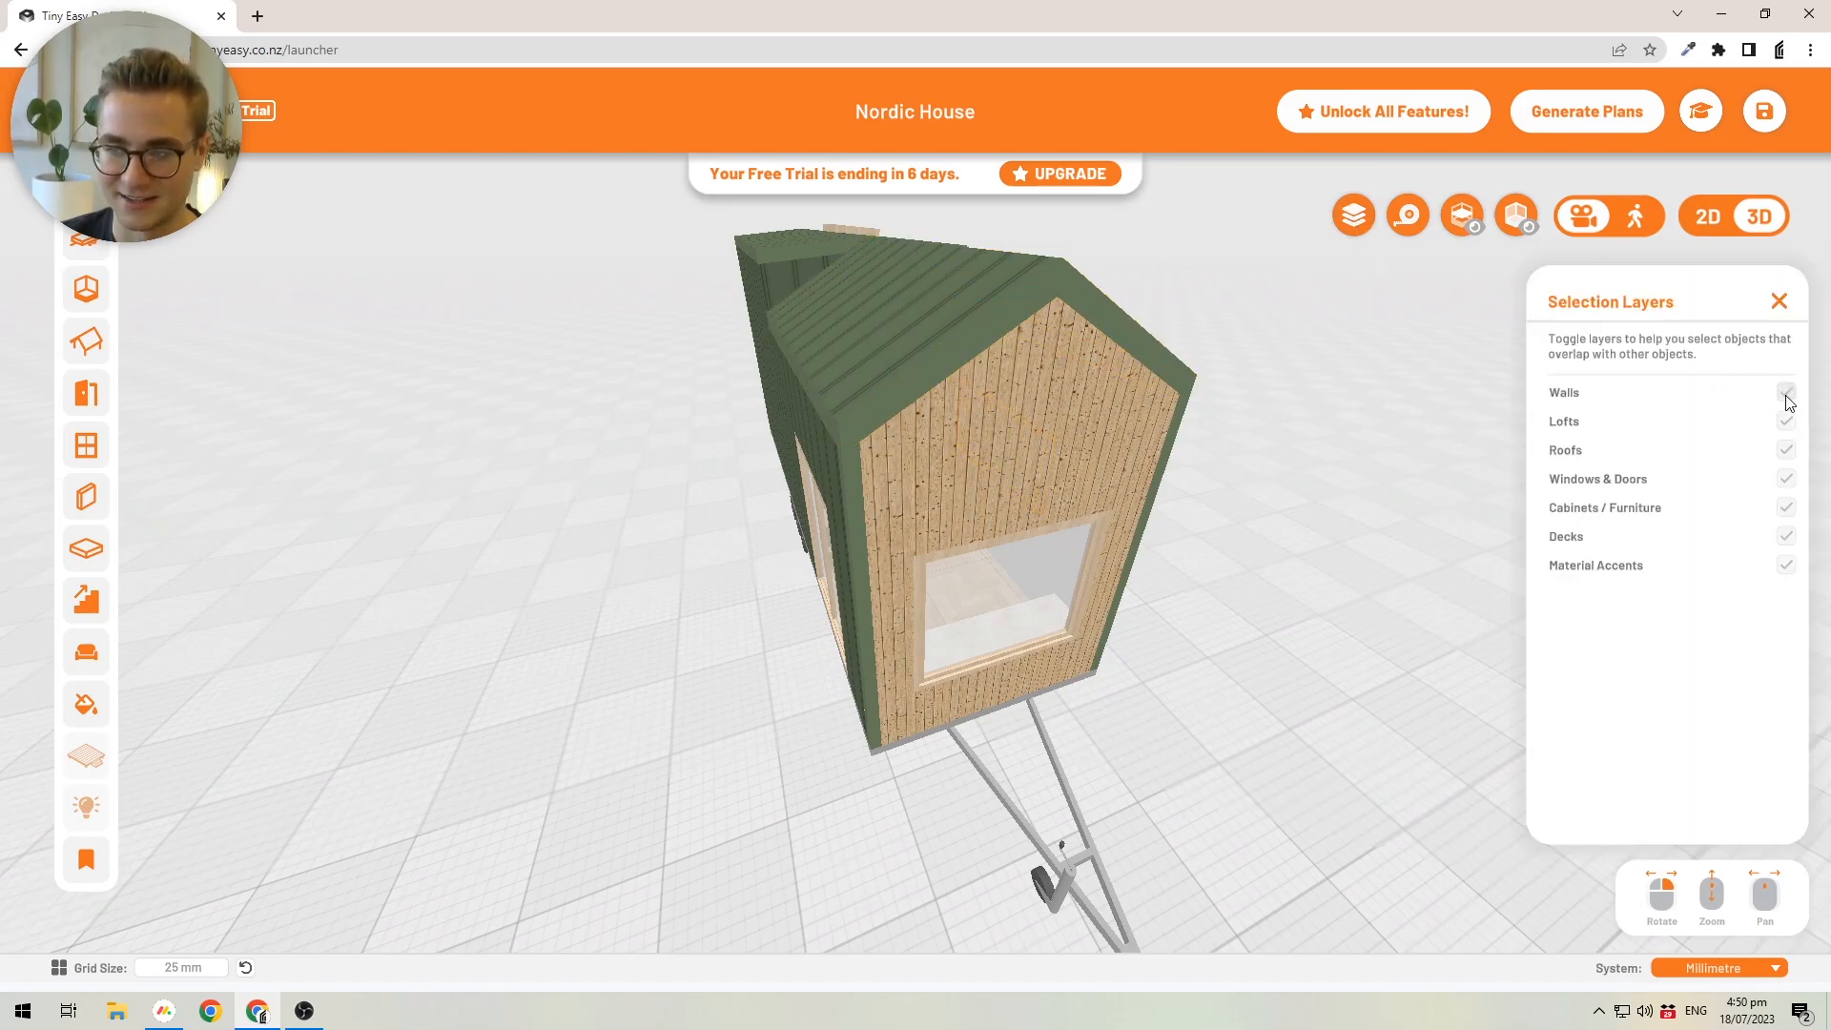
left_click(1780, 301)
- Reset the hitch-end gable wall's exterior material from Nordic Pine Vertical to the default cladding
left_click(1040, 431)
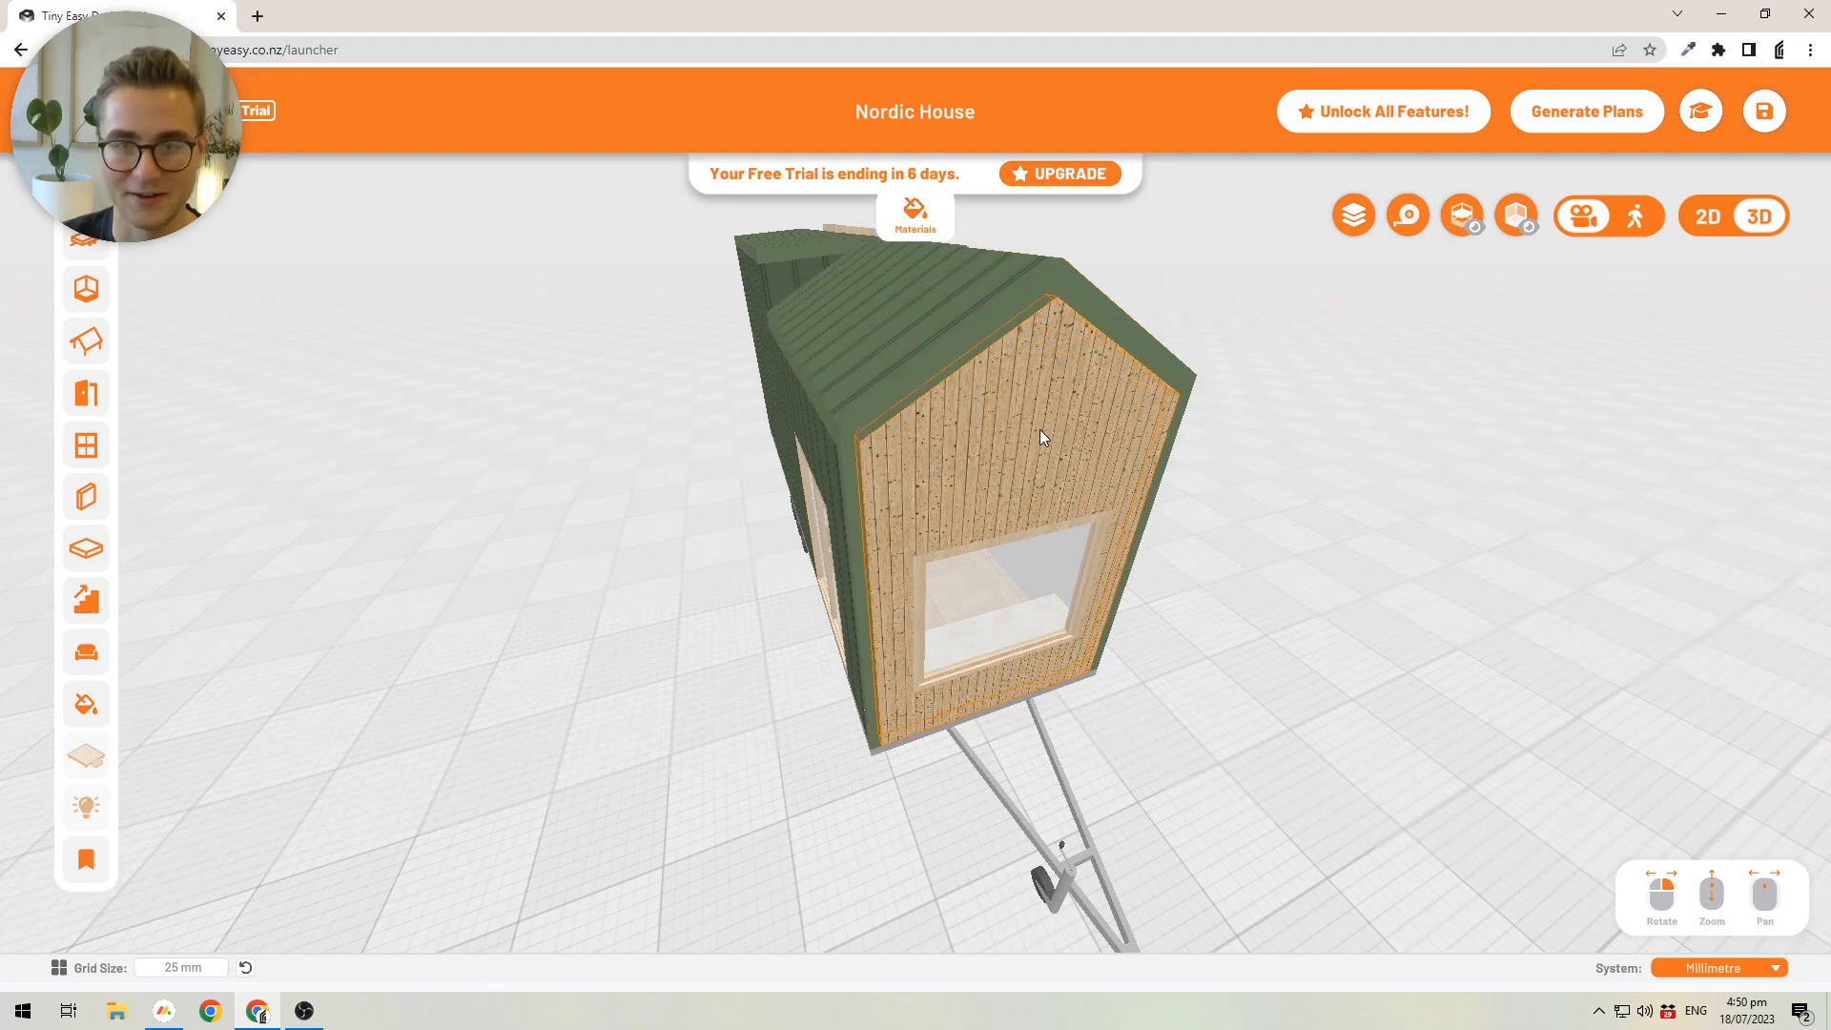
left_click(914, 216)
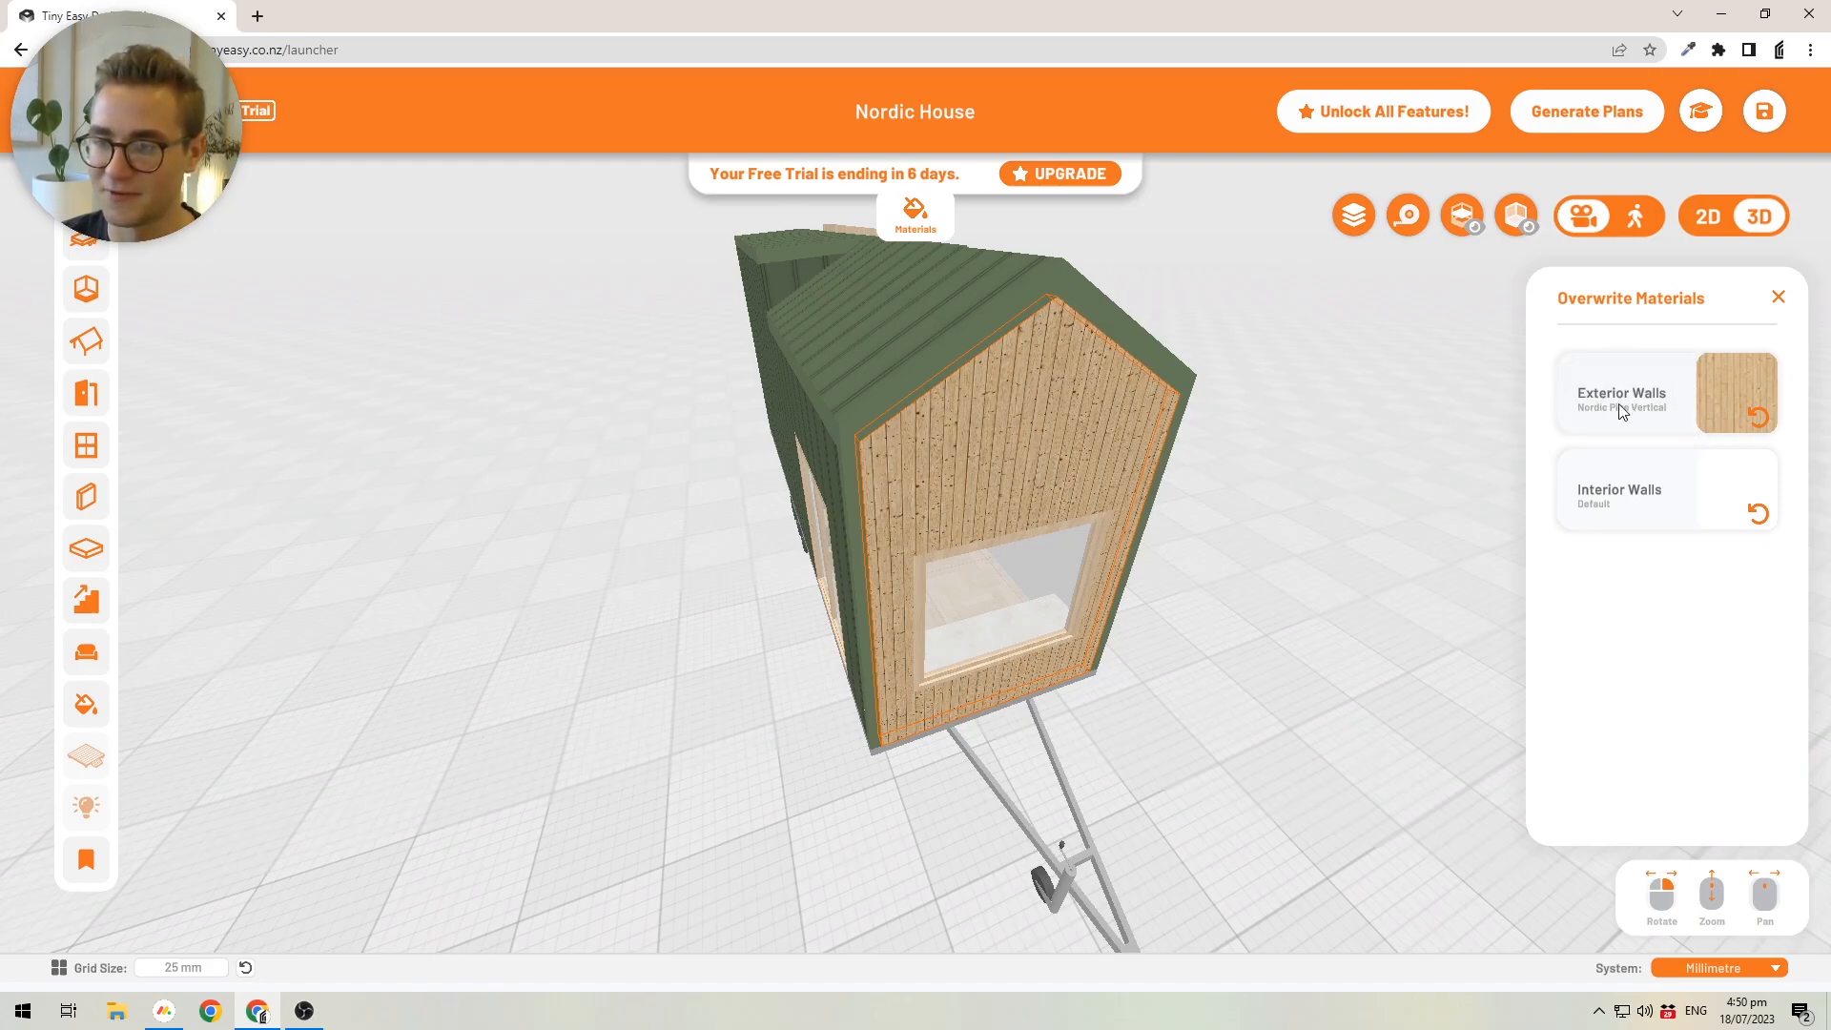
left_click(1759, 416)
- Try a white tray cladding and a dark grey vertical cladding on the hitch-end gable wall
left_click_drag(1158, 627, 1001, 448)
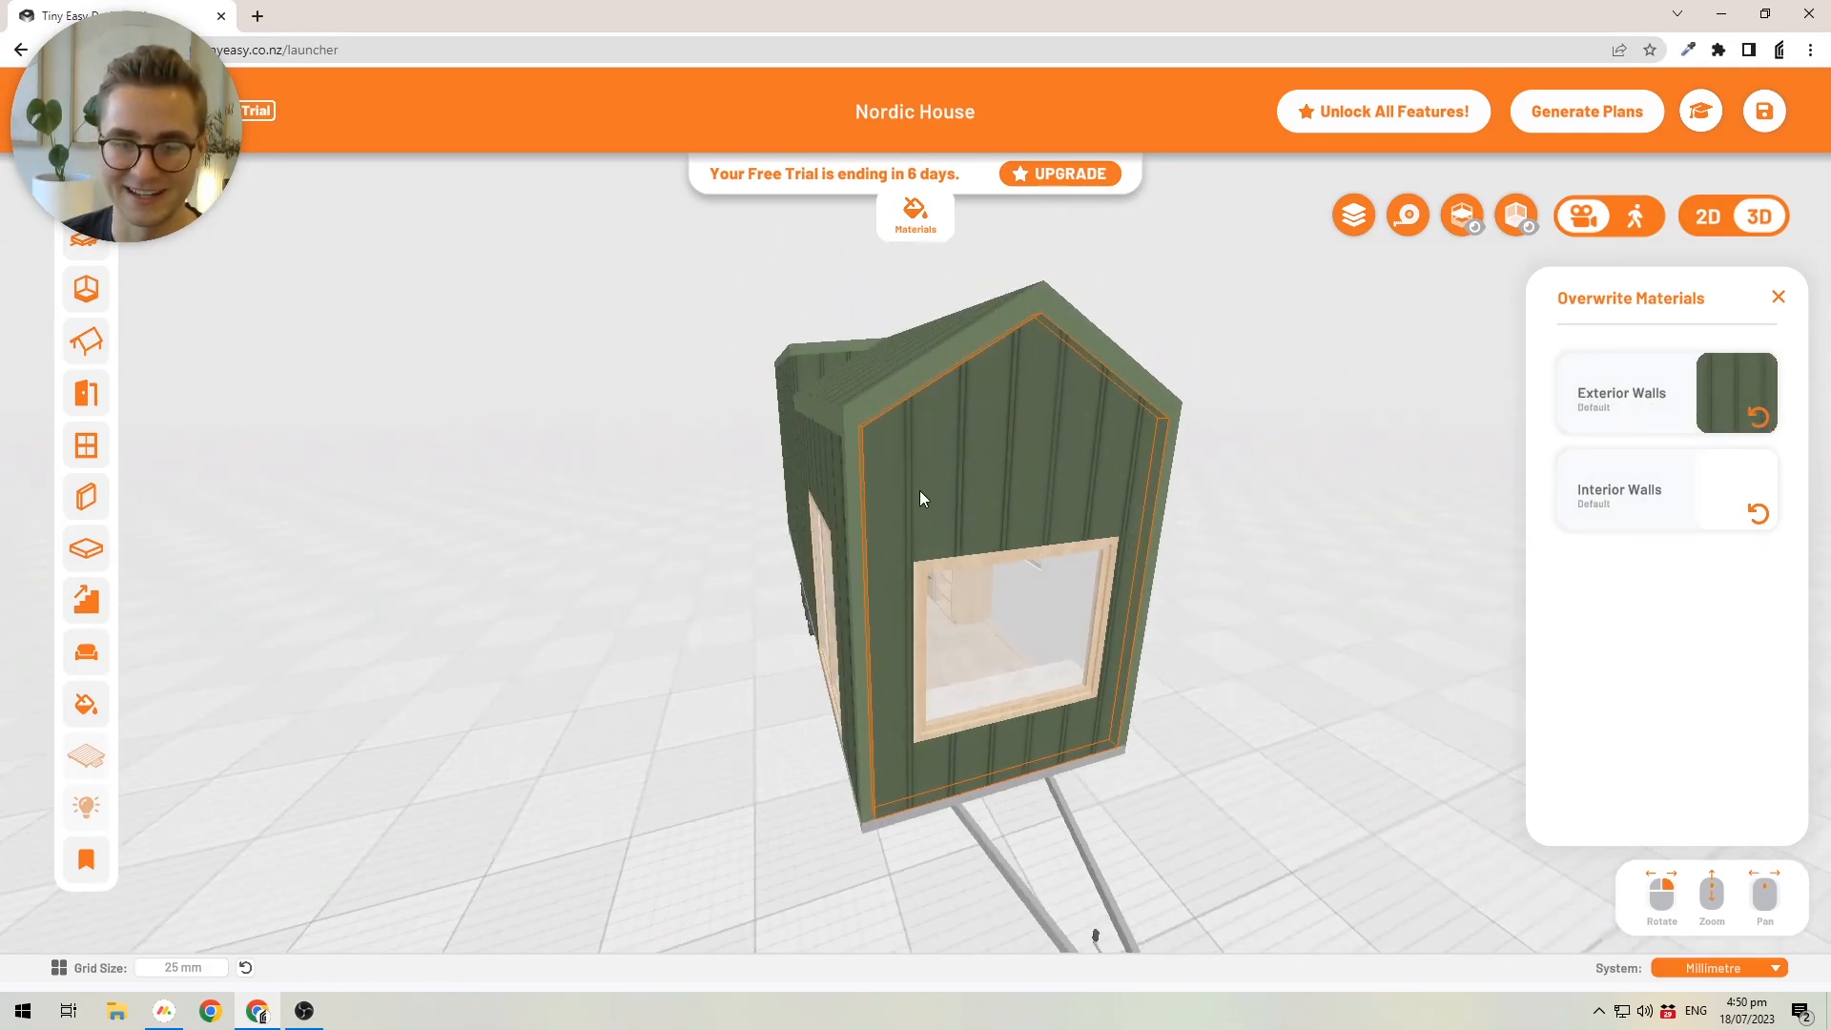
left_click_drag(969, 486, 1176, 525)
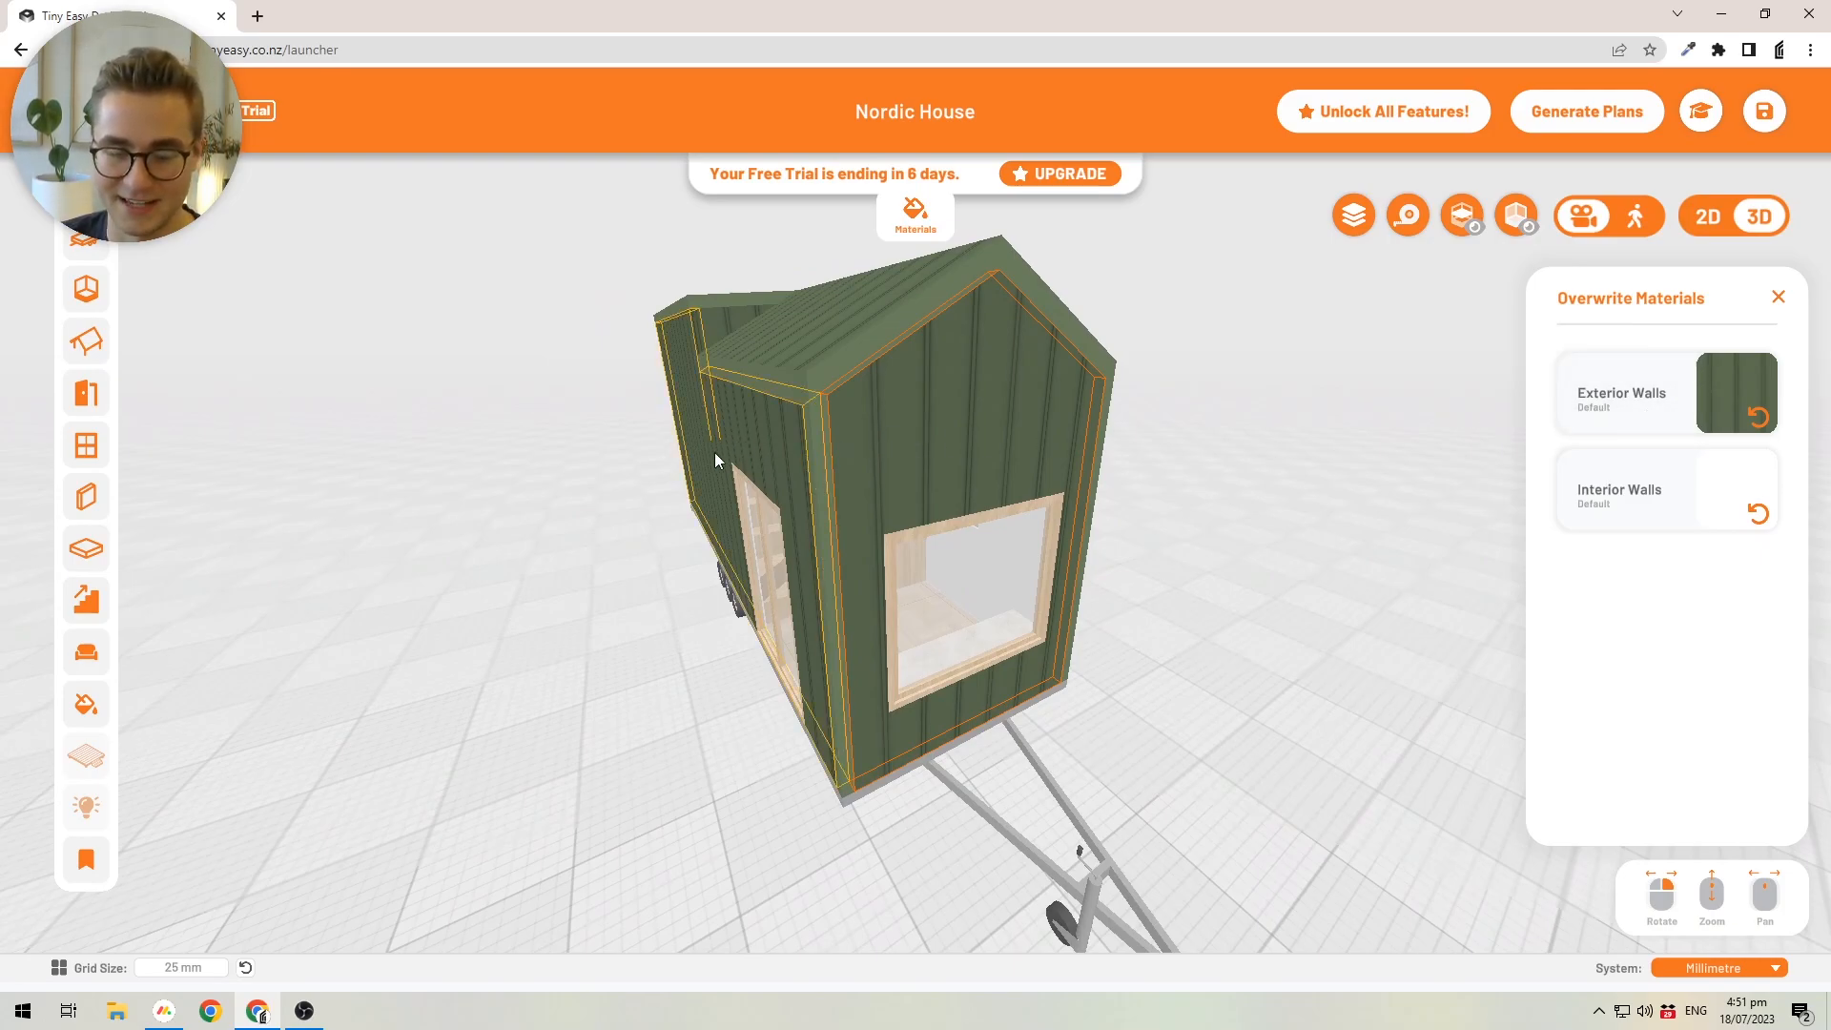
left_click(1626, 399)
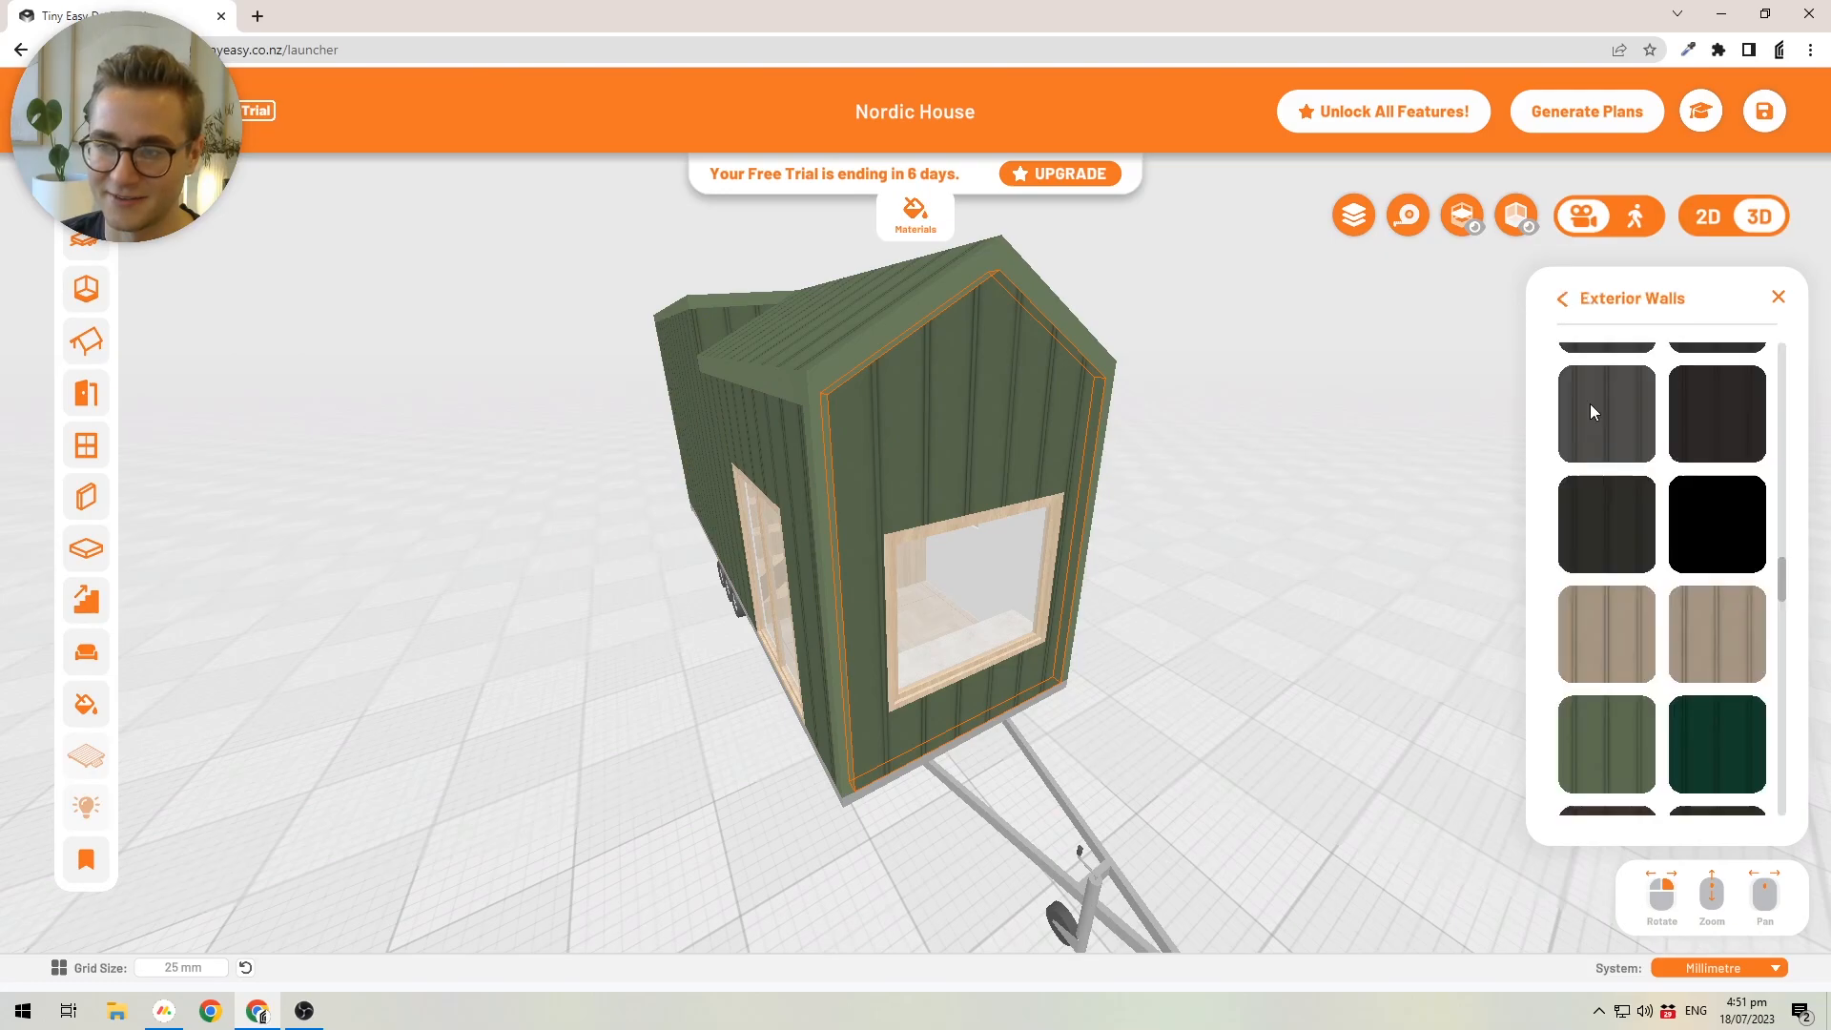
left_click_drag(1783, 574, 1777, 644)
left_click(1618, 504)
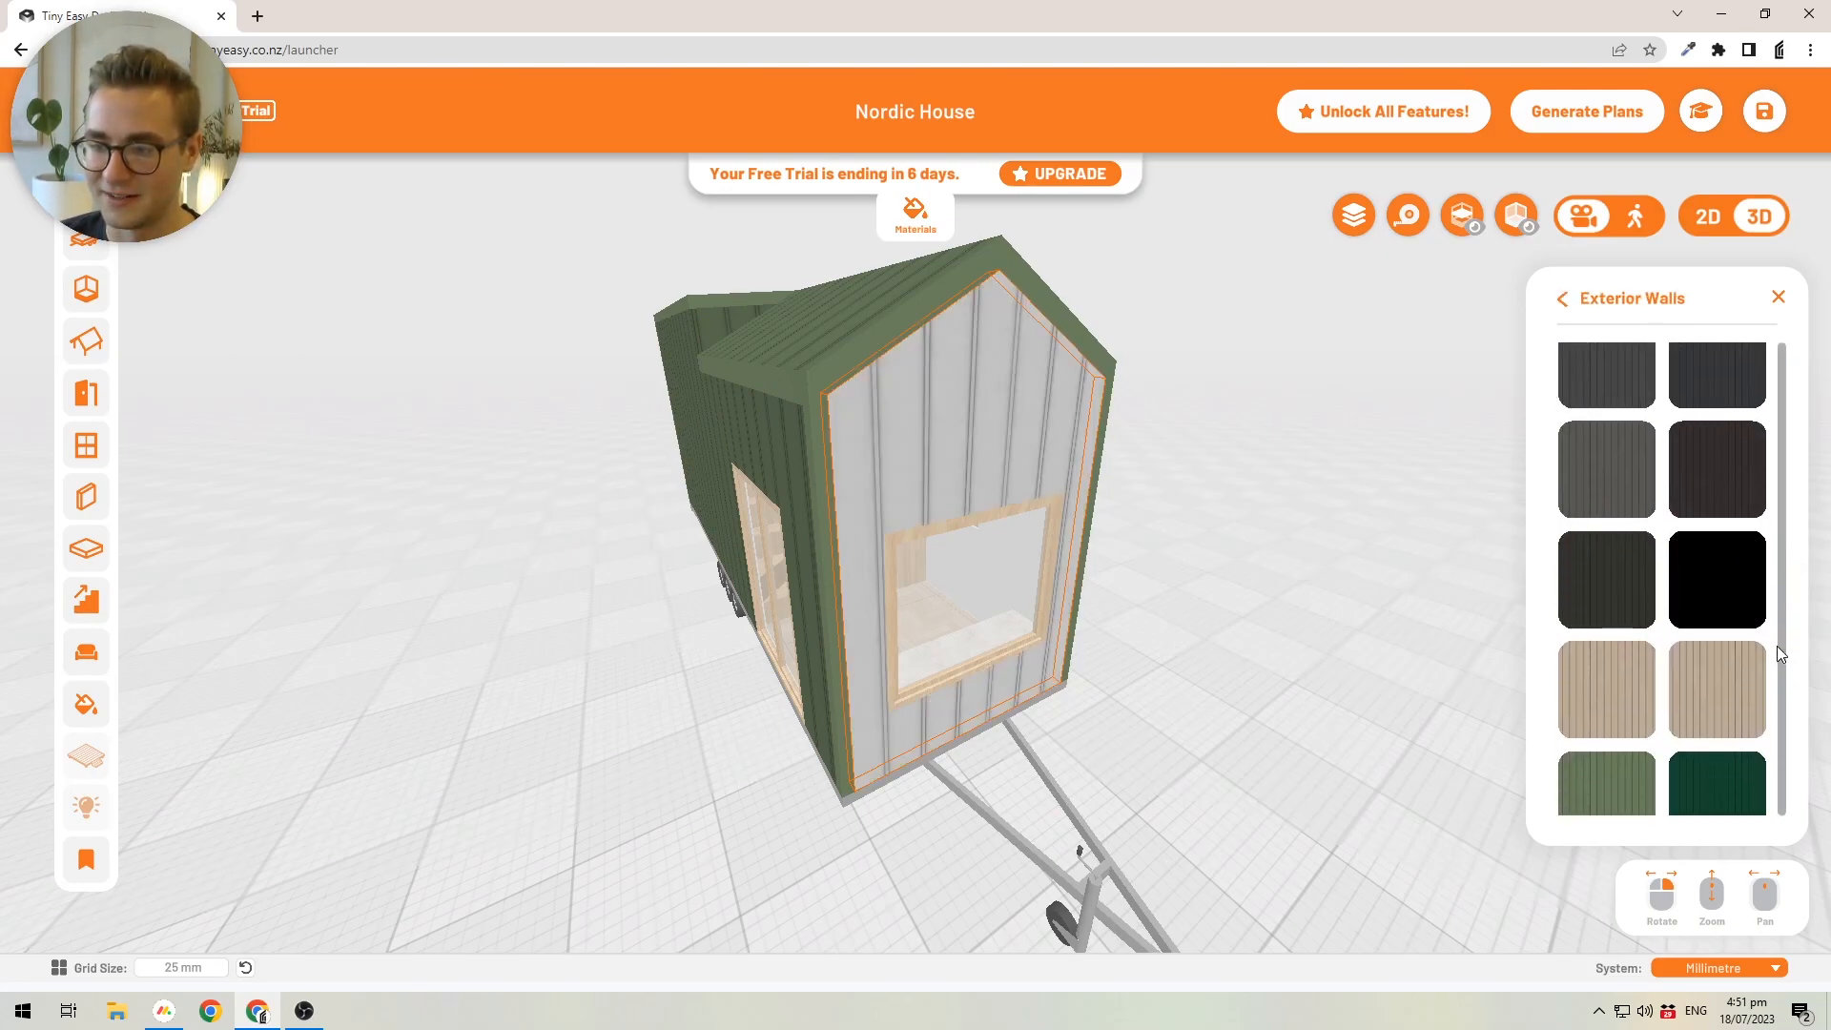
left_click(1608, 471)
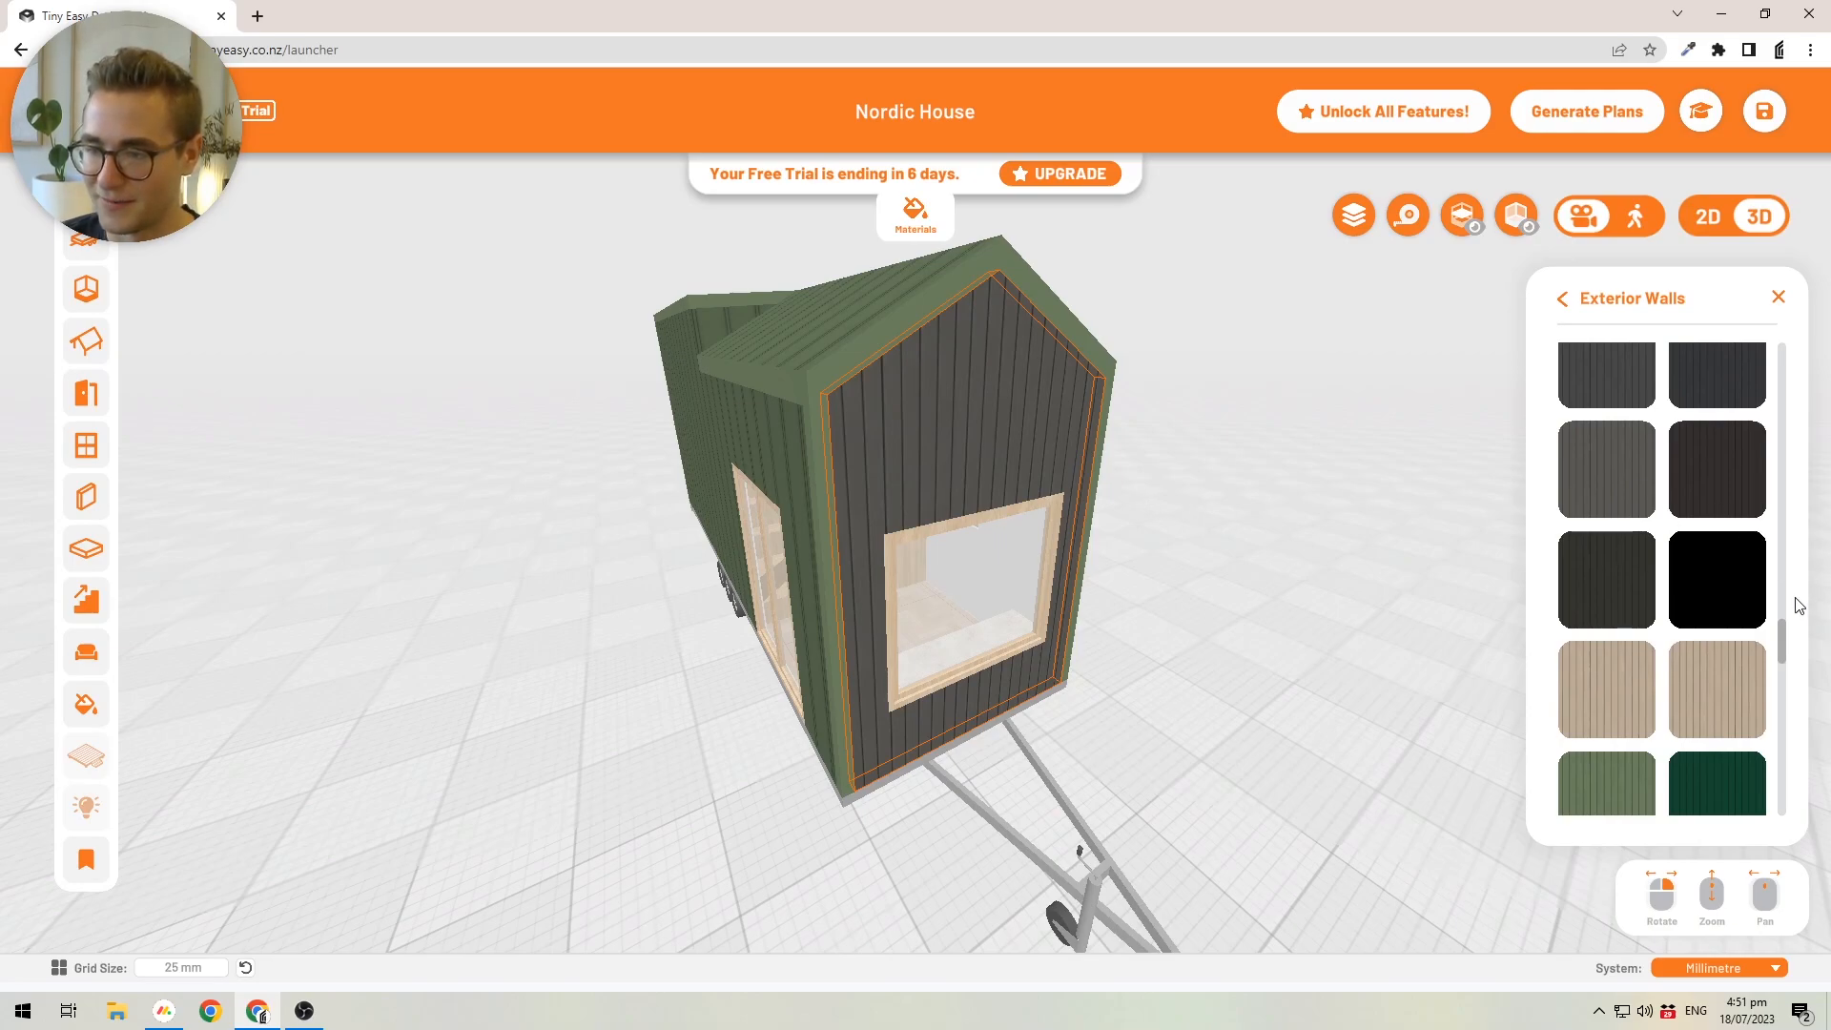
- Override the hitch-end gable wall's cladding with brown vertical timber, and replace that with wood shingles
left_click_drag(1782, 649, 1759, 765)
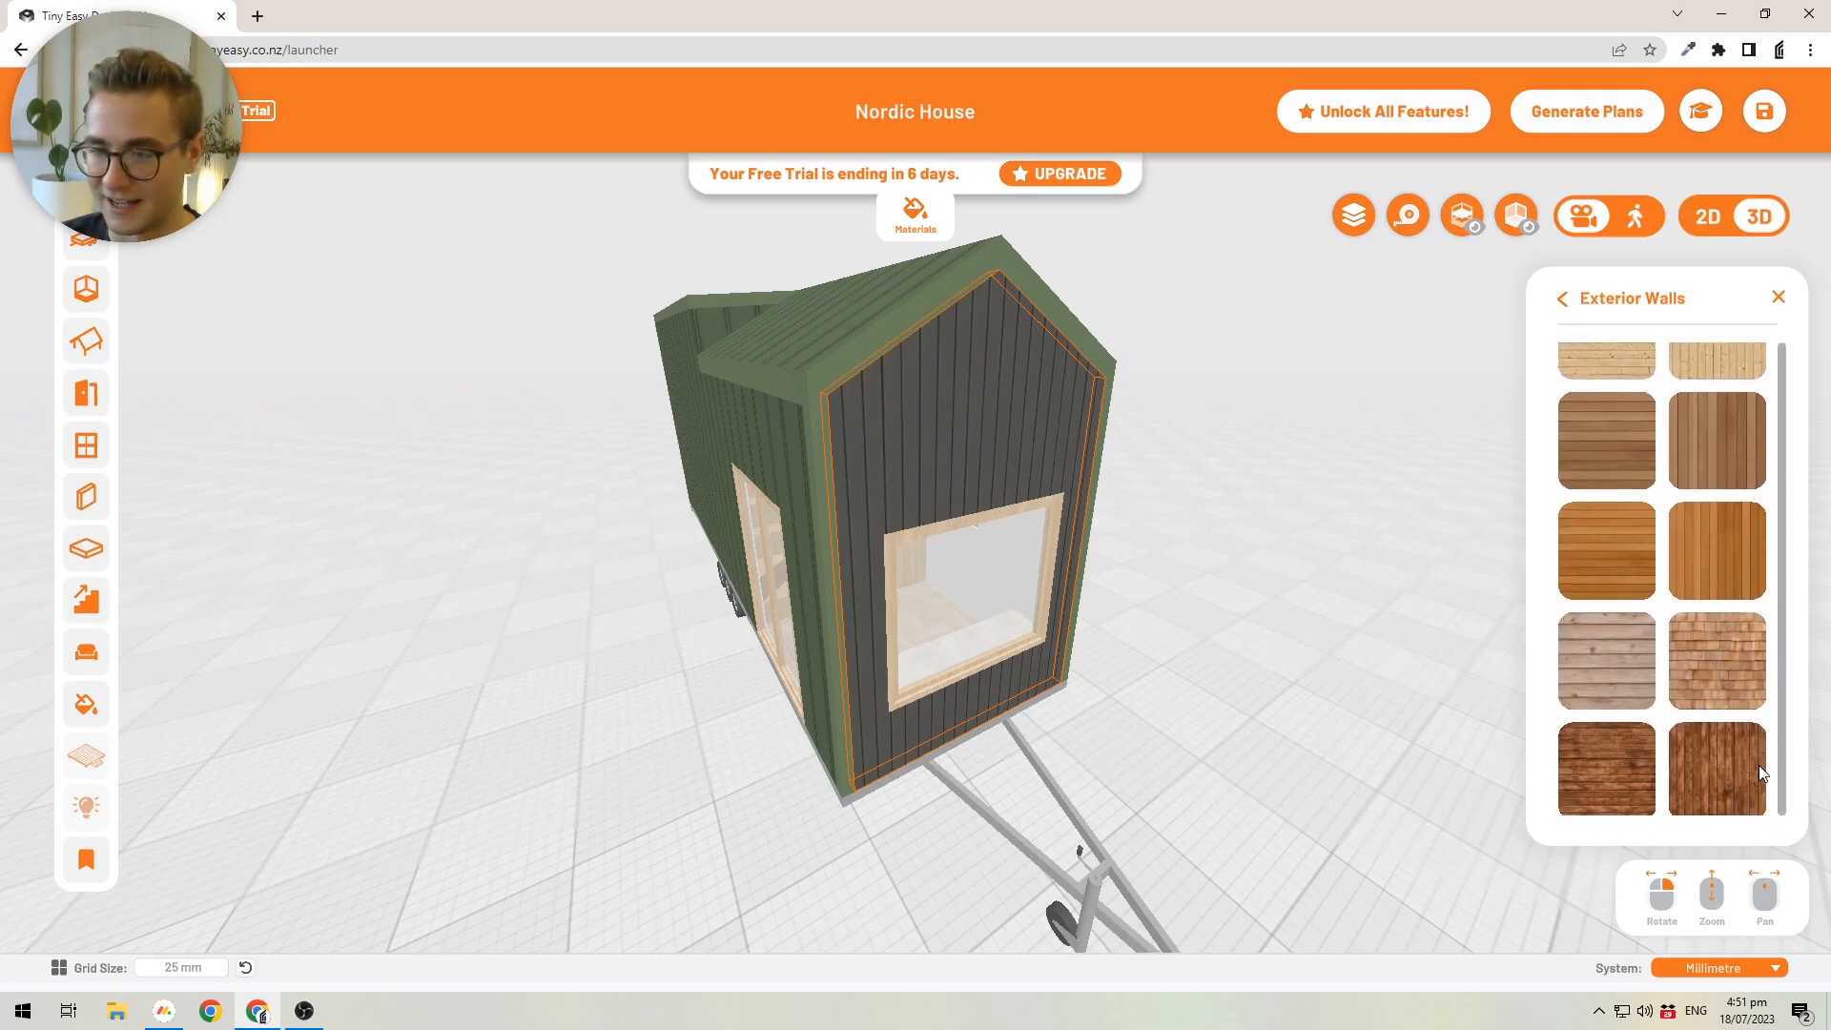
left_click(1723, 452)
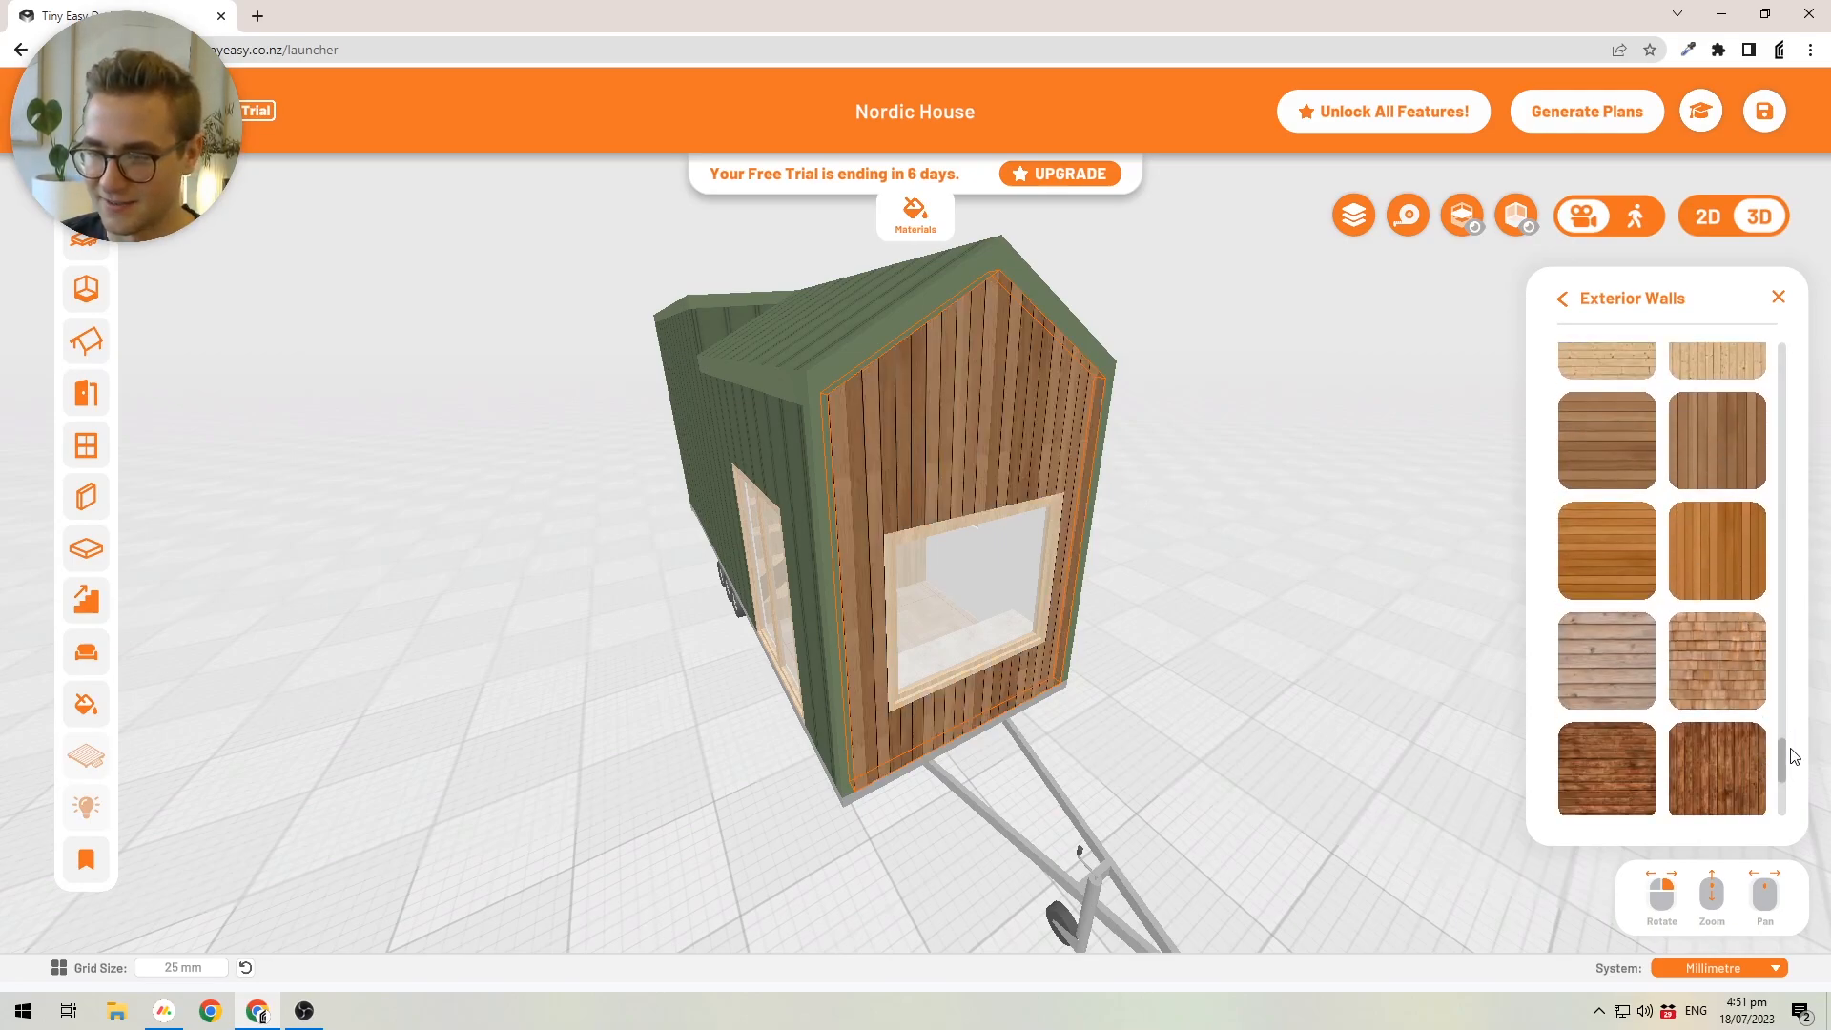
scroll(1681, 706, "down", 1)
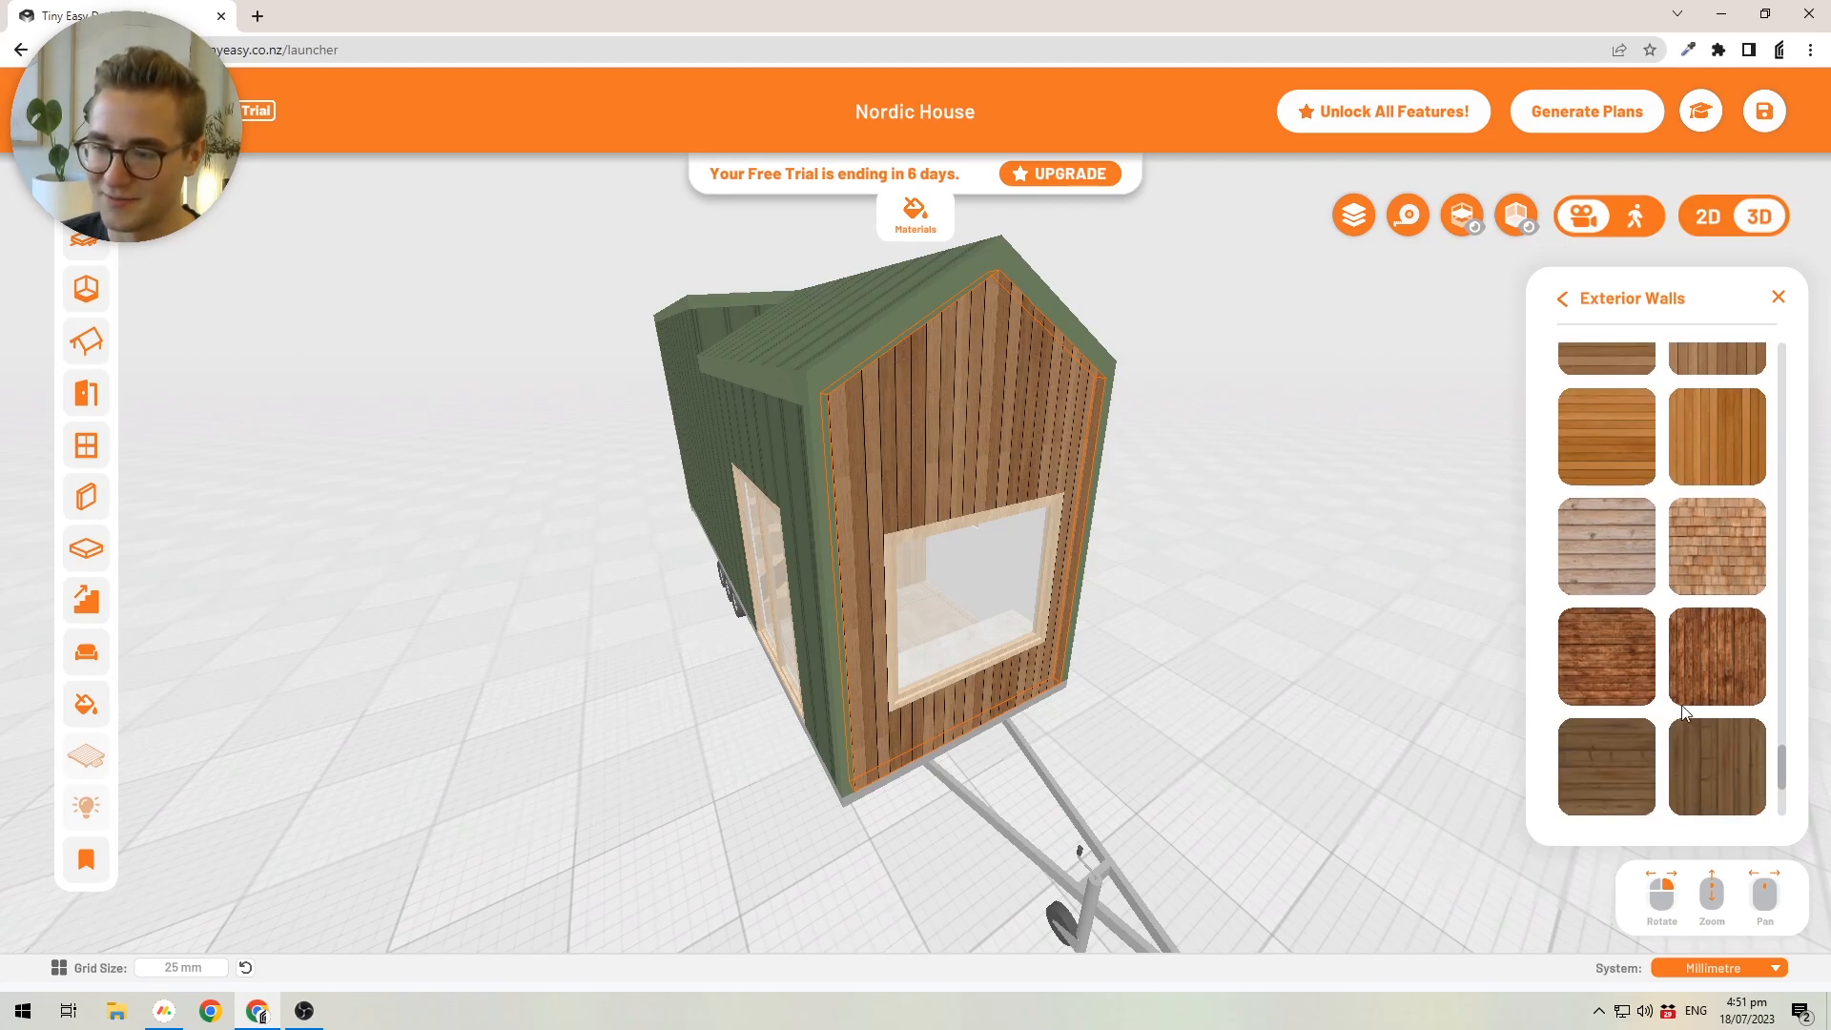
left_click(1717, 528)
- Override the exterior material of the rear end wall, opposite the hitch, with wood shingles
left_click_drag(1263, 649, 1101, 621)
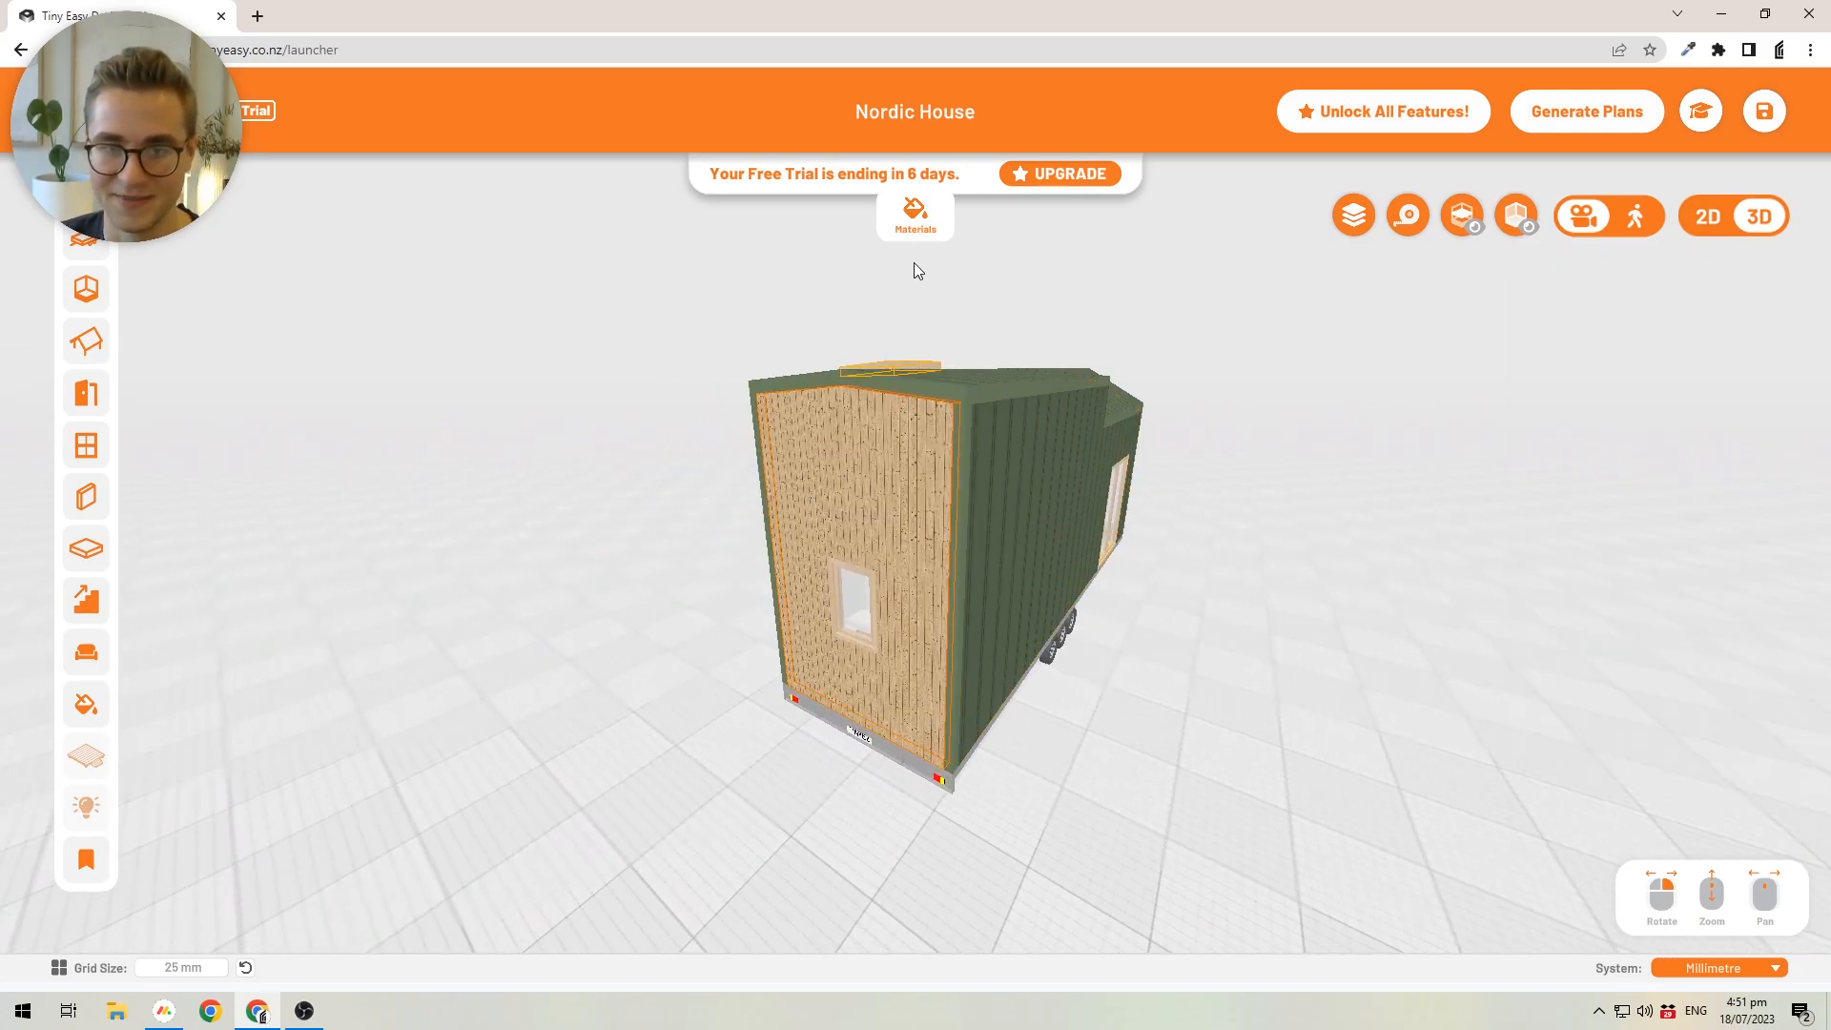
left_click(915, 218)
left_click(1629, 401)
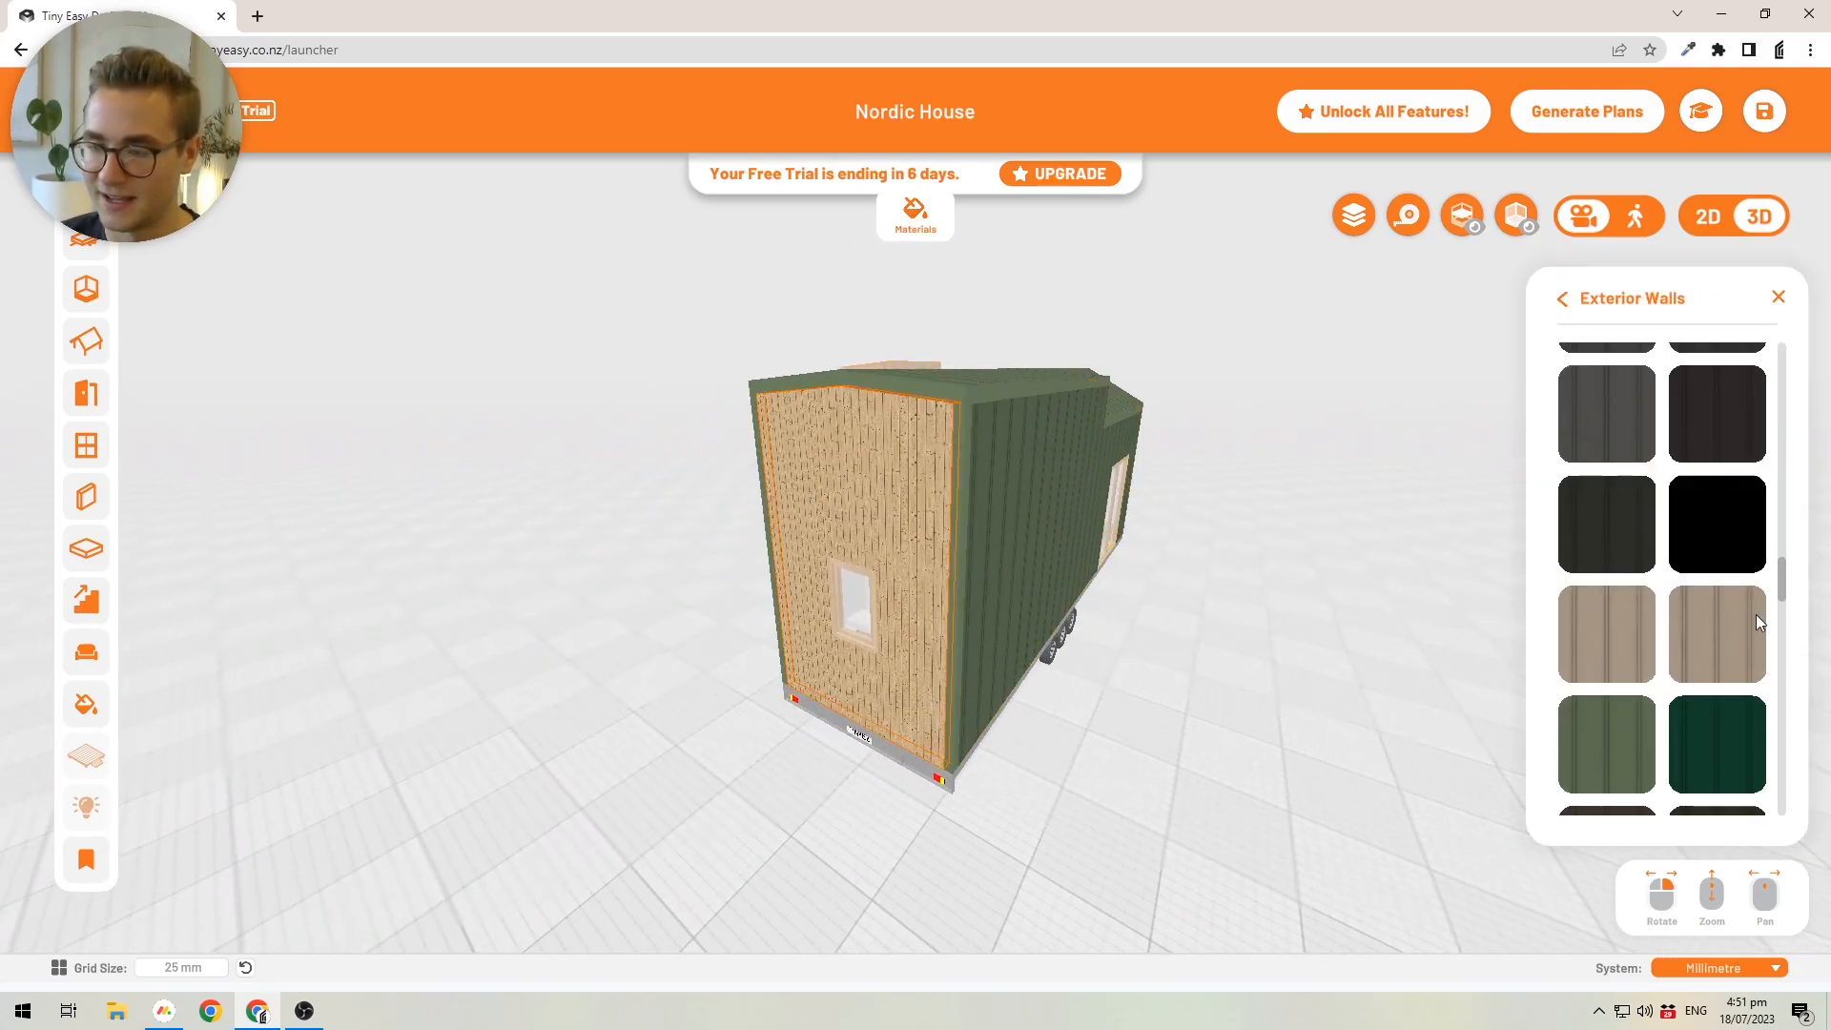
scroll(1776, 611, "down", 5)
scroll(1757, 753, "down", 5)
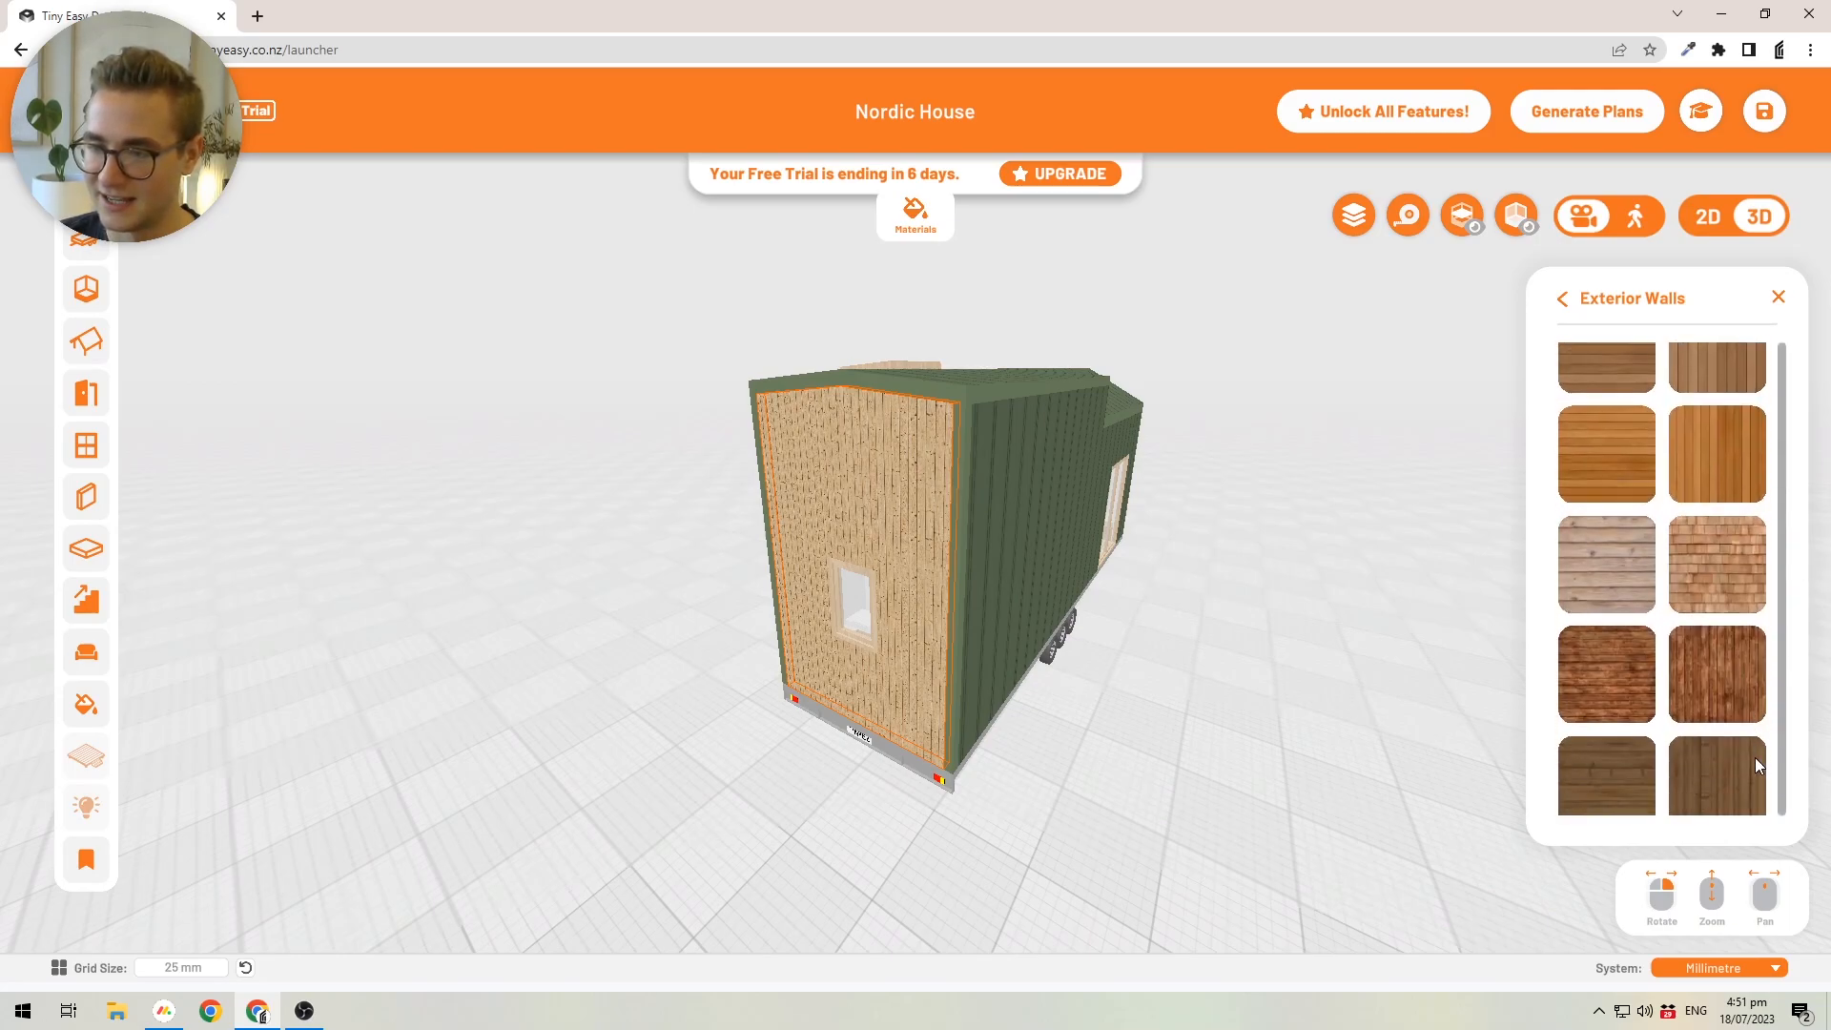
left_click(1745, 603)
left_click(1301, 712)
left_click_drag(1347, 658, 324, 362)
right_click_drag(324, 362, 828, 468)
left_click_drag(953, 465, 776, 346)
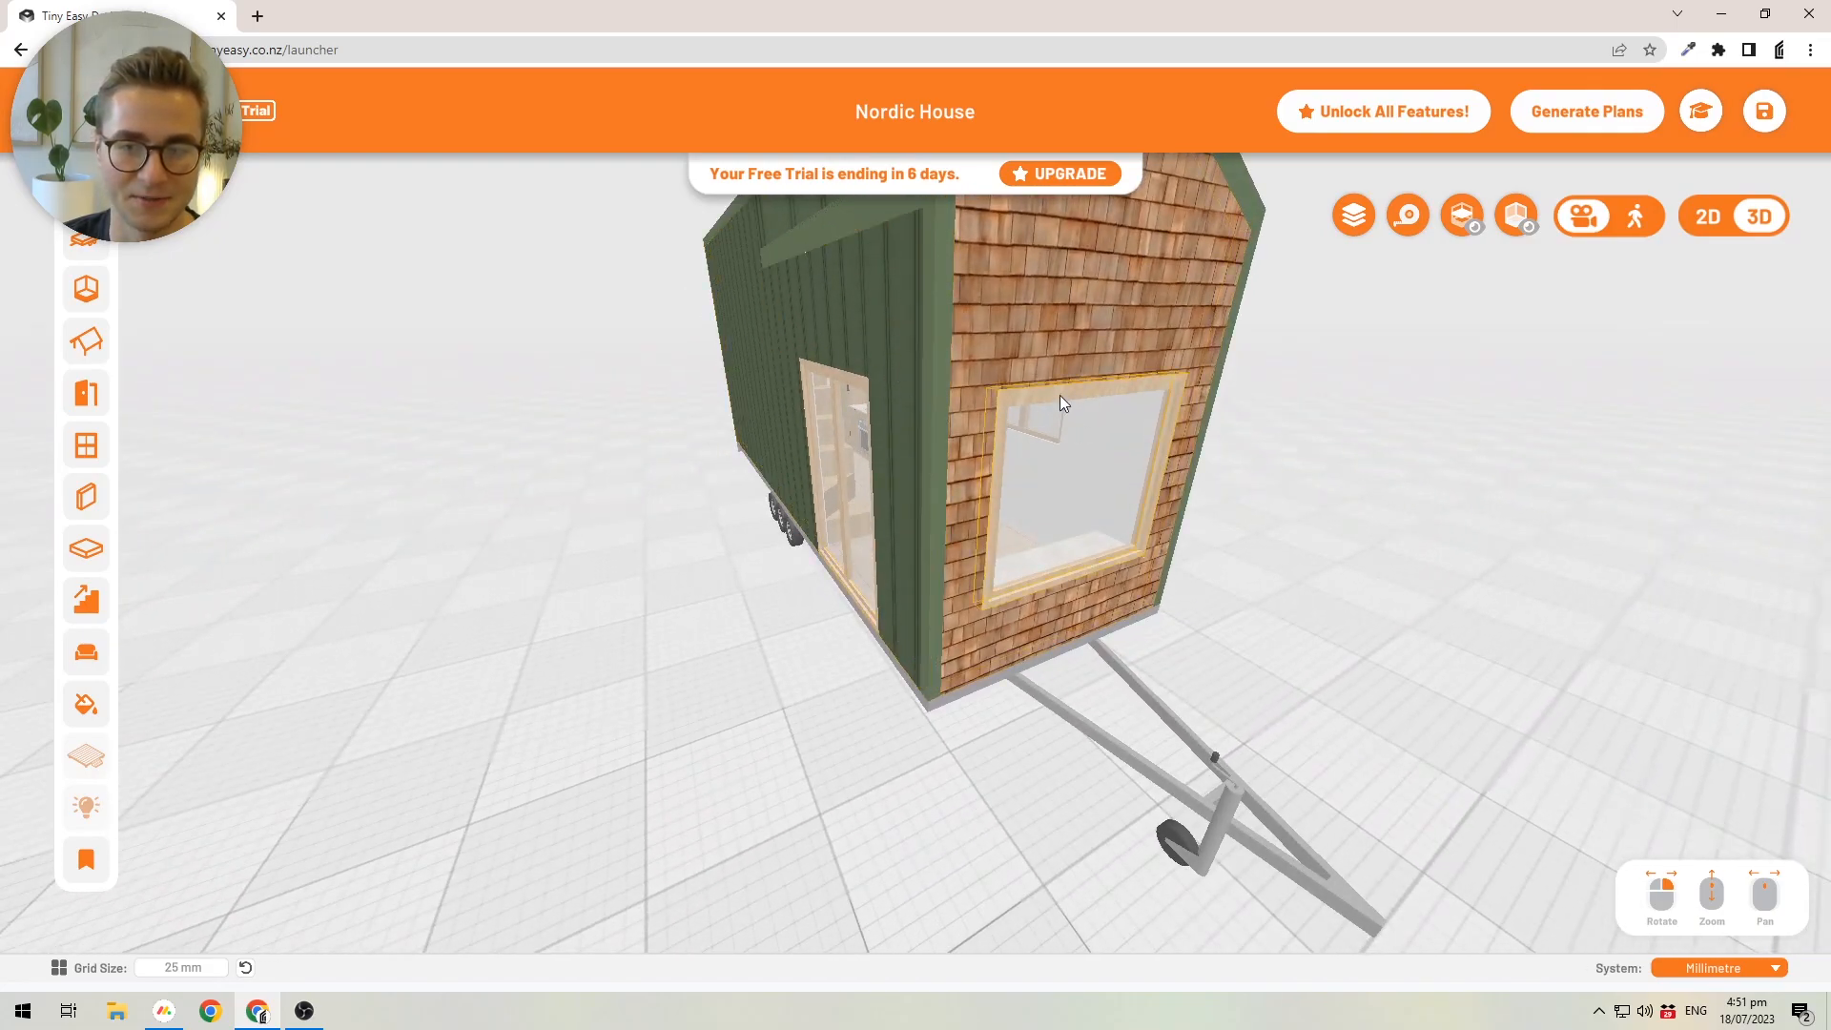
- Set the master joinery frames material to dark charcoal for all windows and doors
left_click(85, 711)
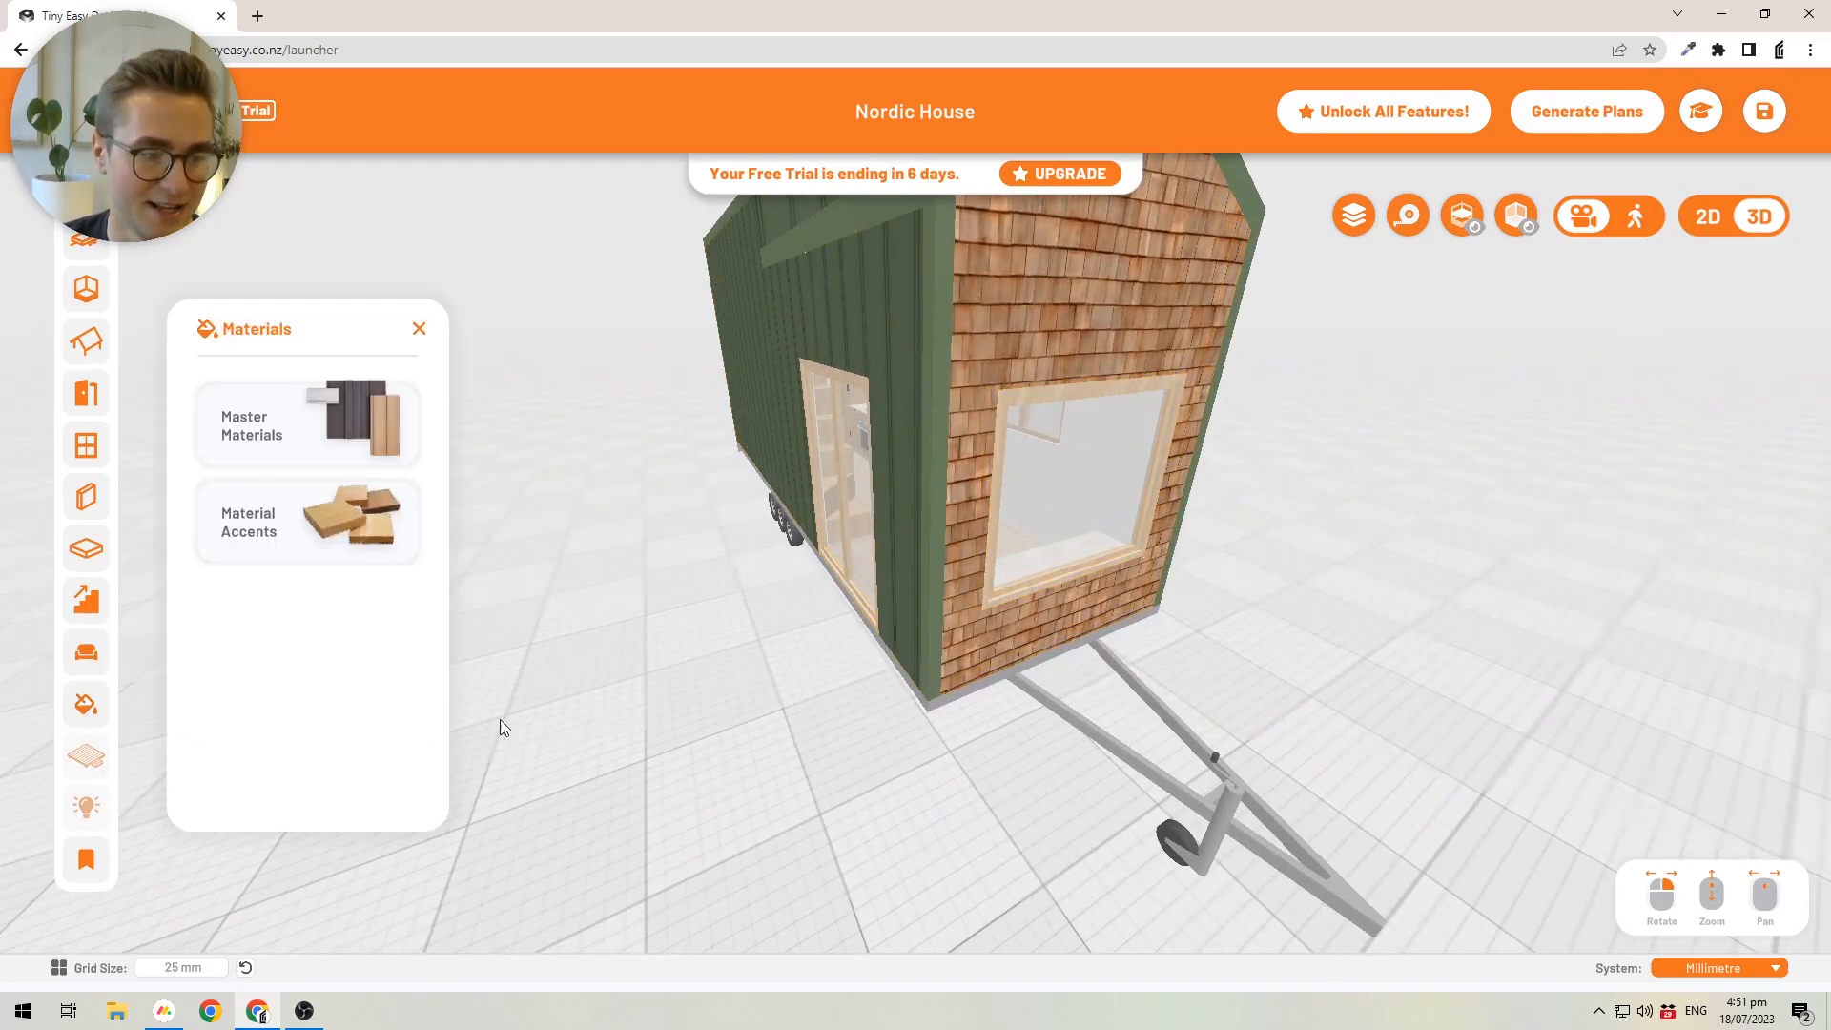
left_click(314, 425)
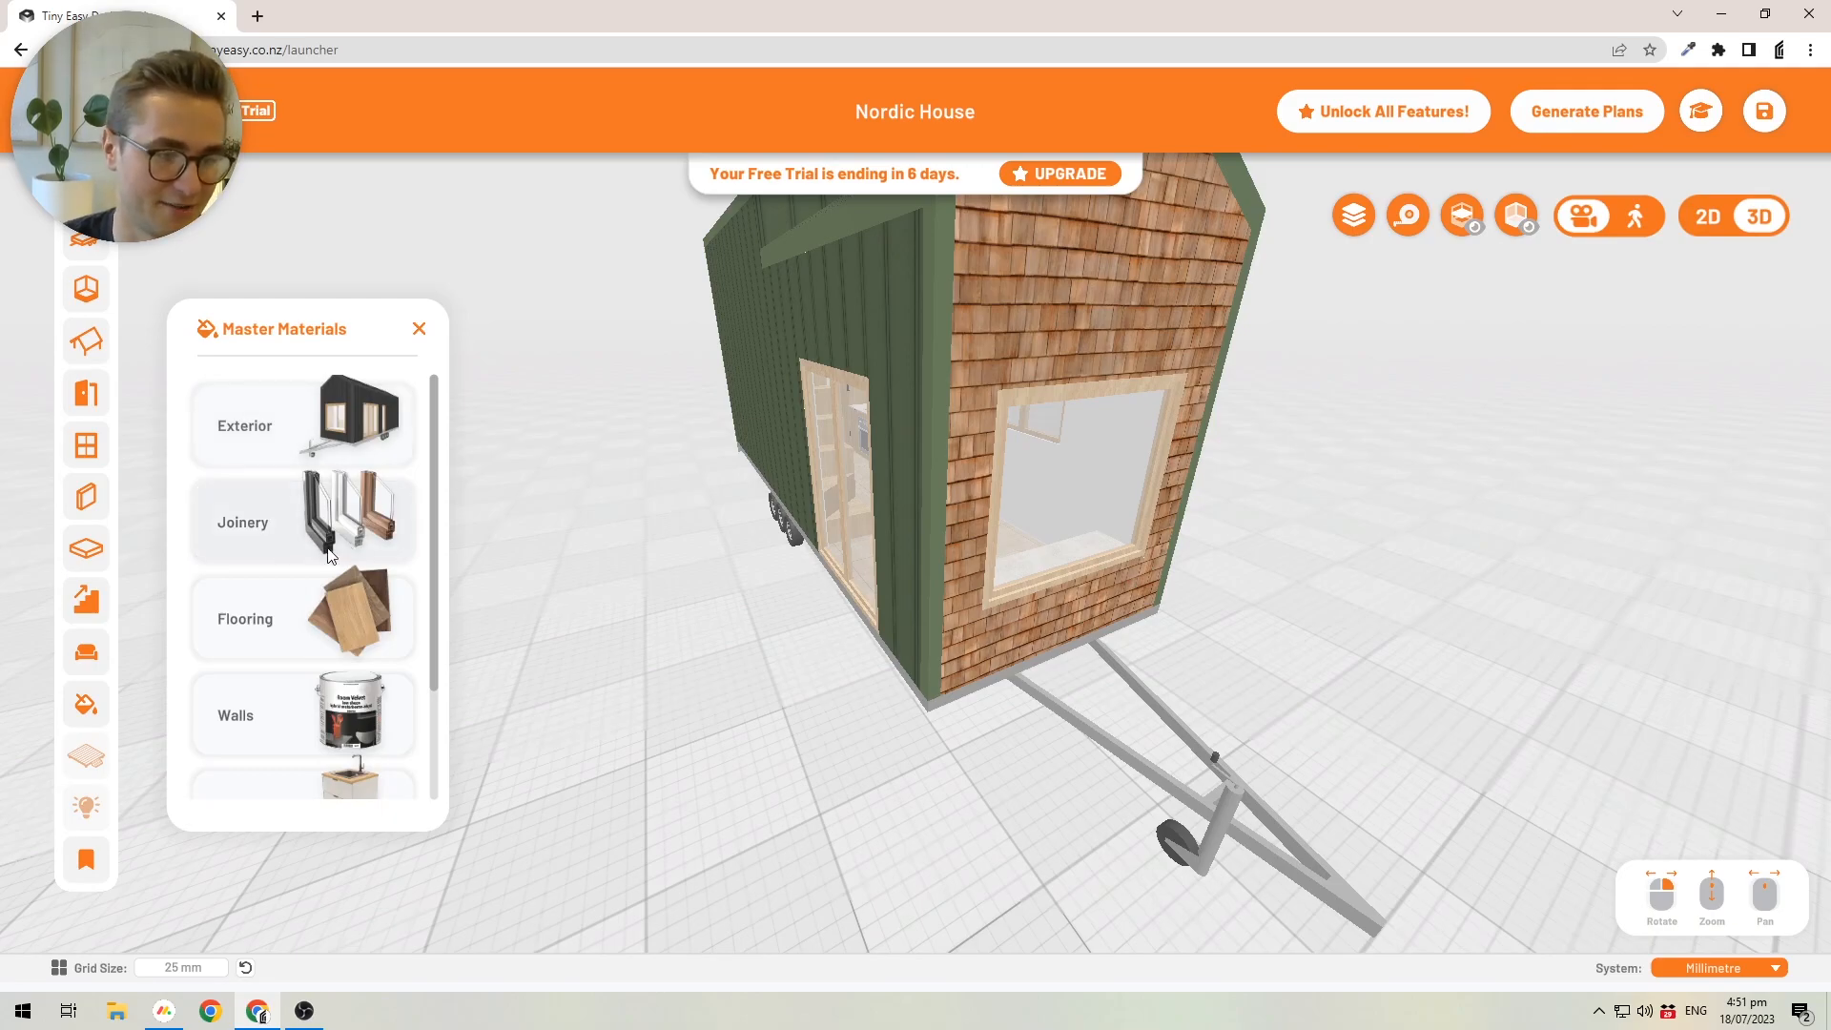
left_click(279, 562)
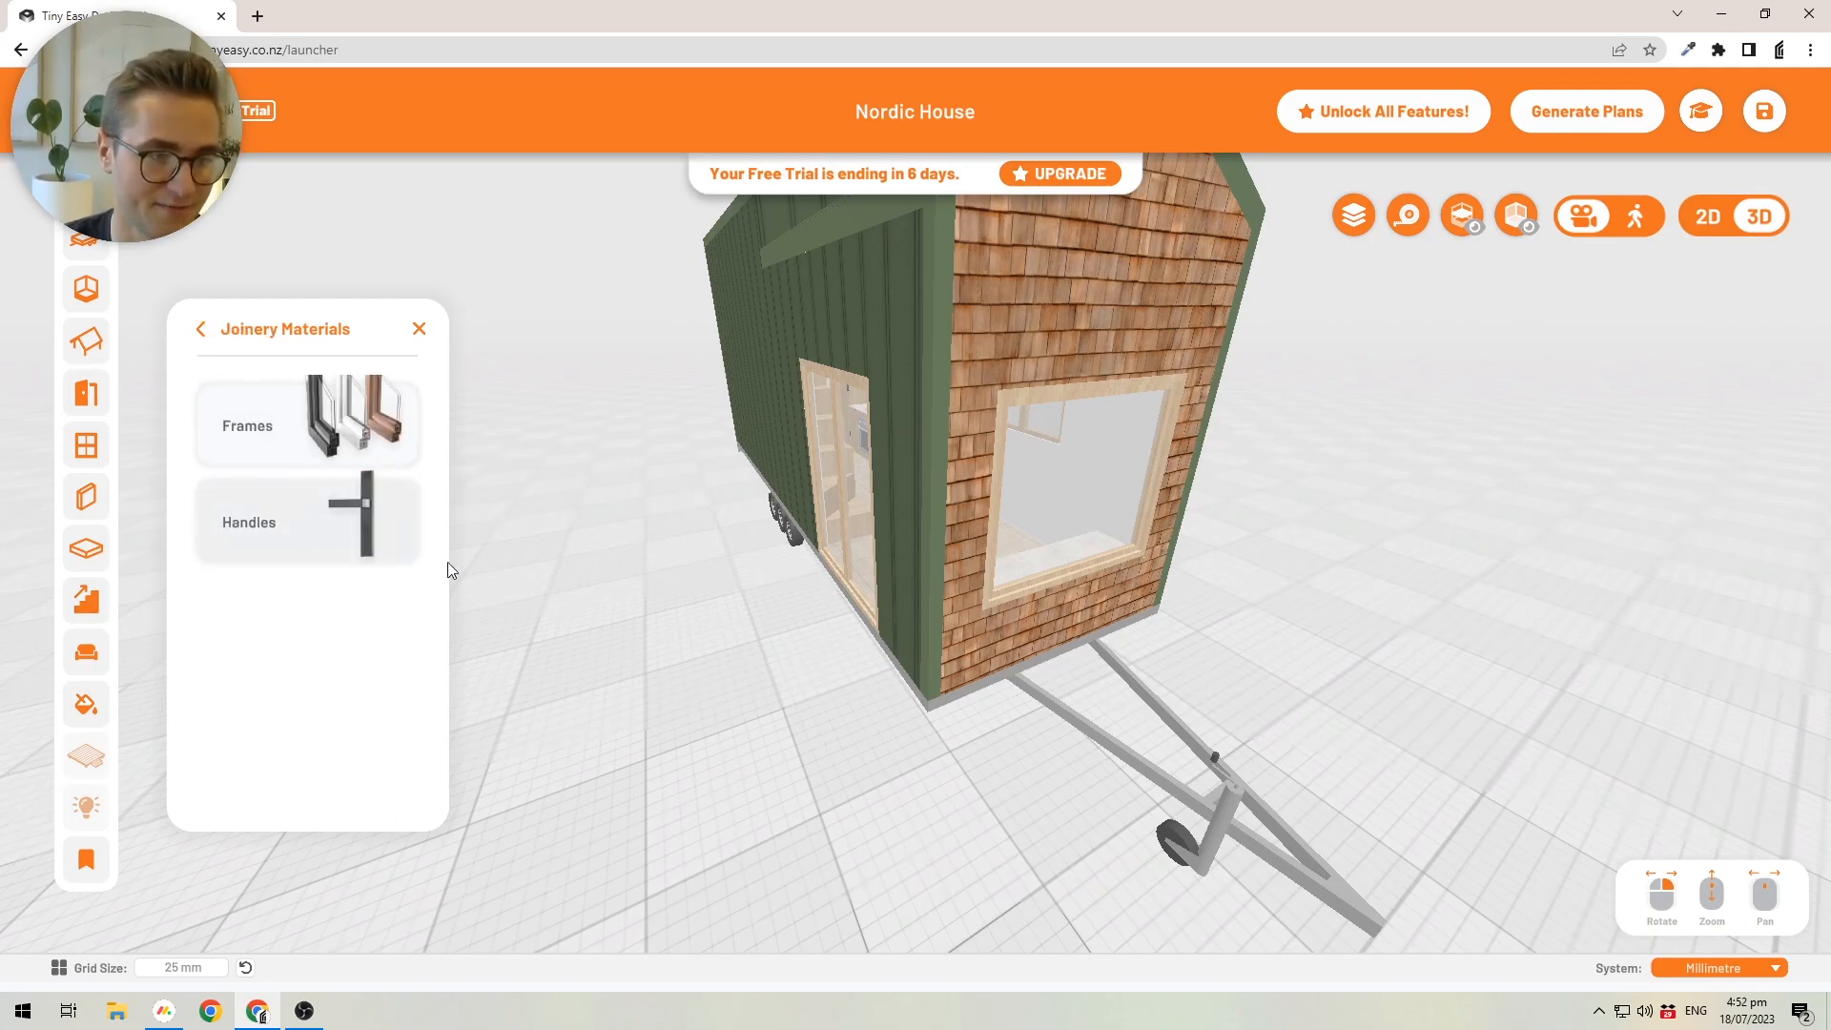
left_click(275, 404)
left_click(370, 613)
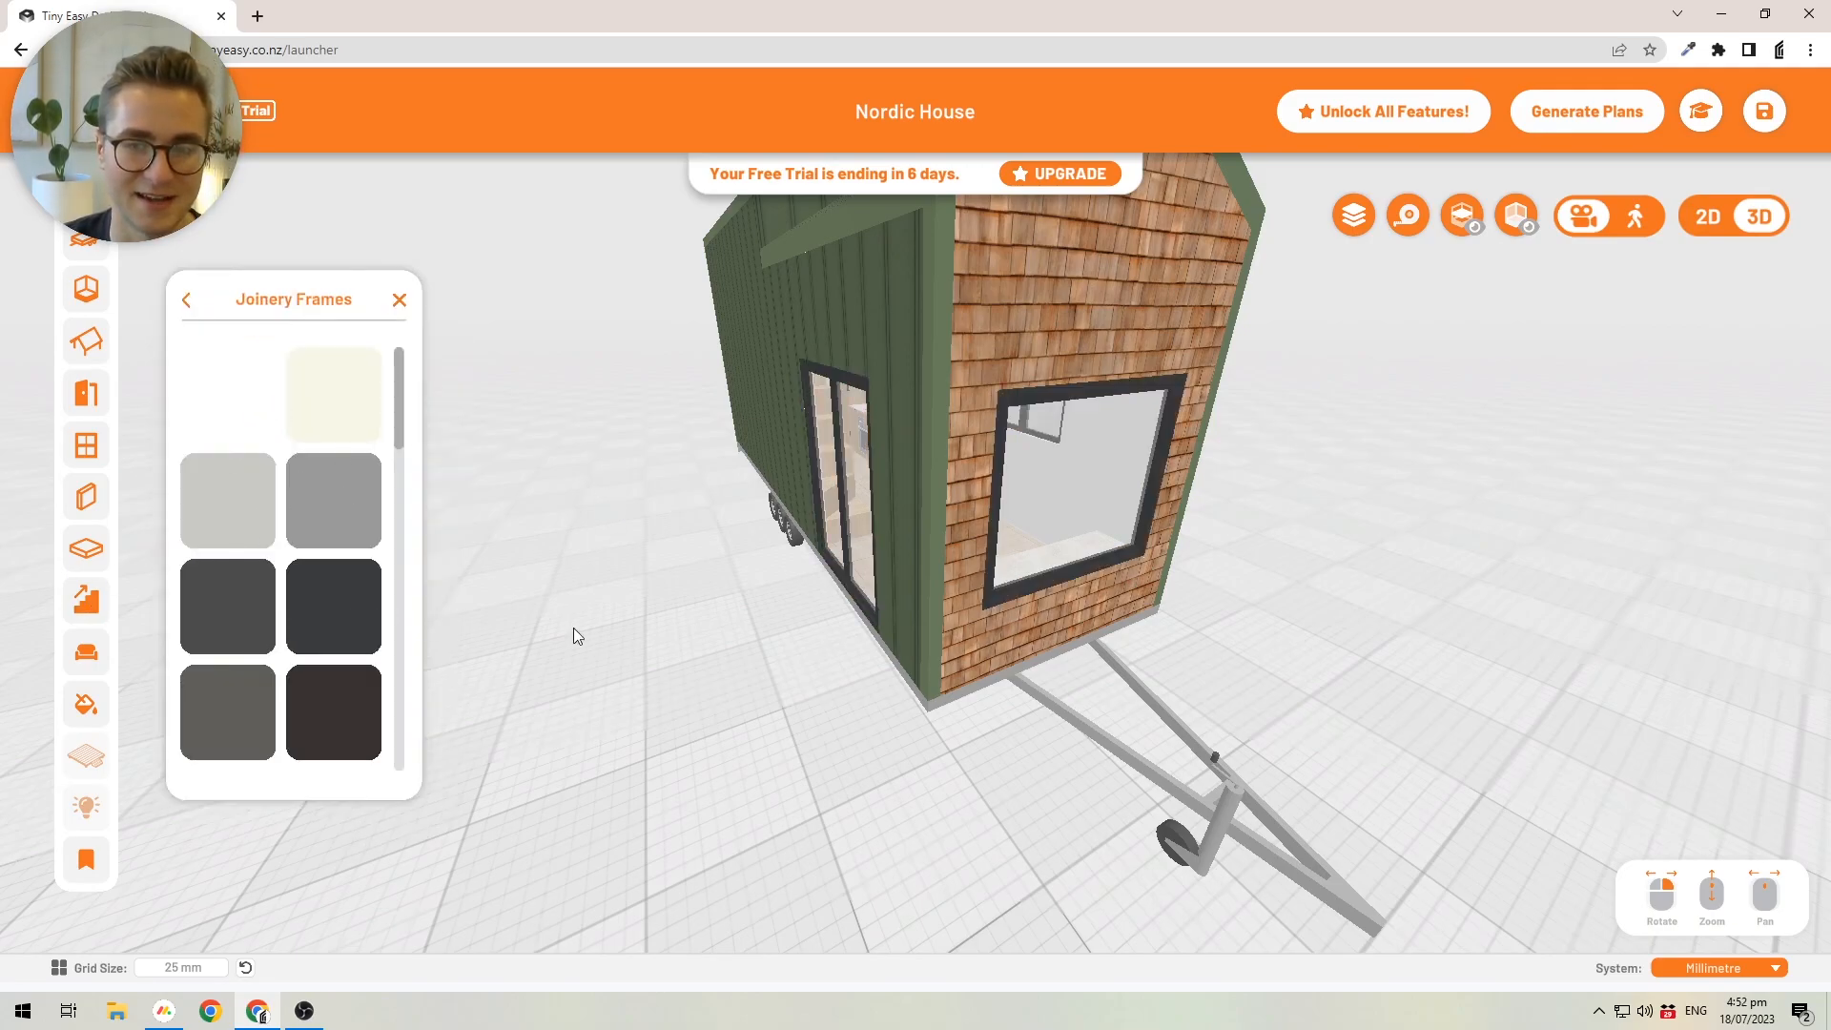
- Change the master joinery frames material to the sage green that matches the cladding
scroll(879, 608, "down", 5)
right_click_drag(811, 563, 1017, 462)
left_click_drag(1016, 461, 519, 534)
left_click_drag(398, 433, 382, 529)
left_click(220, 531)
right_click_drag(630, 591, 610, 629)
left_click_drag(774, 673, 563, 493)
left_click_drag(918, 397, 973, 453)
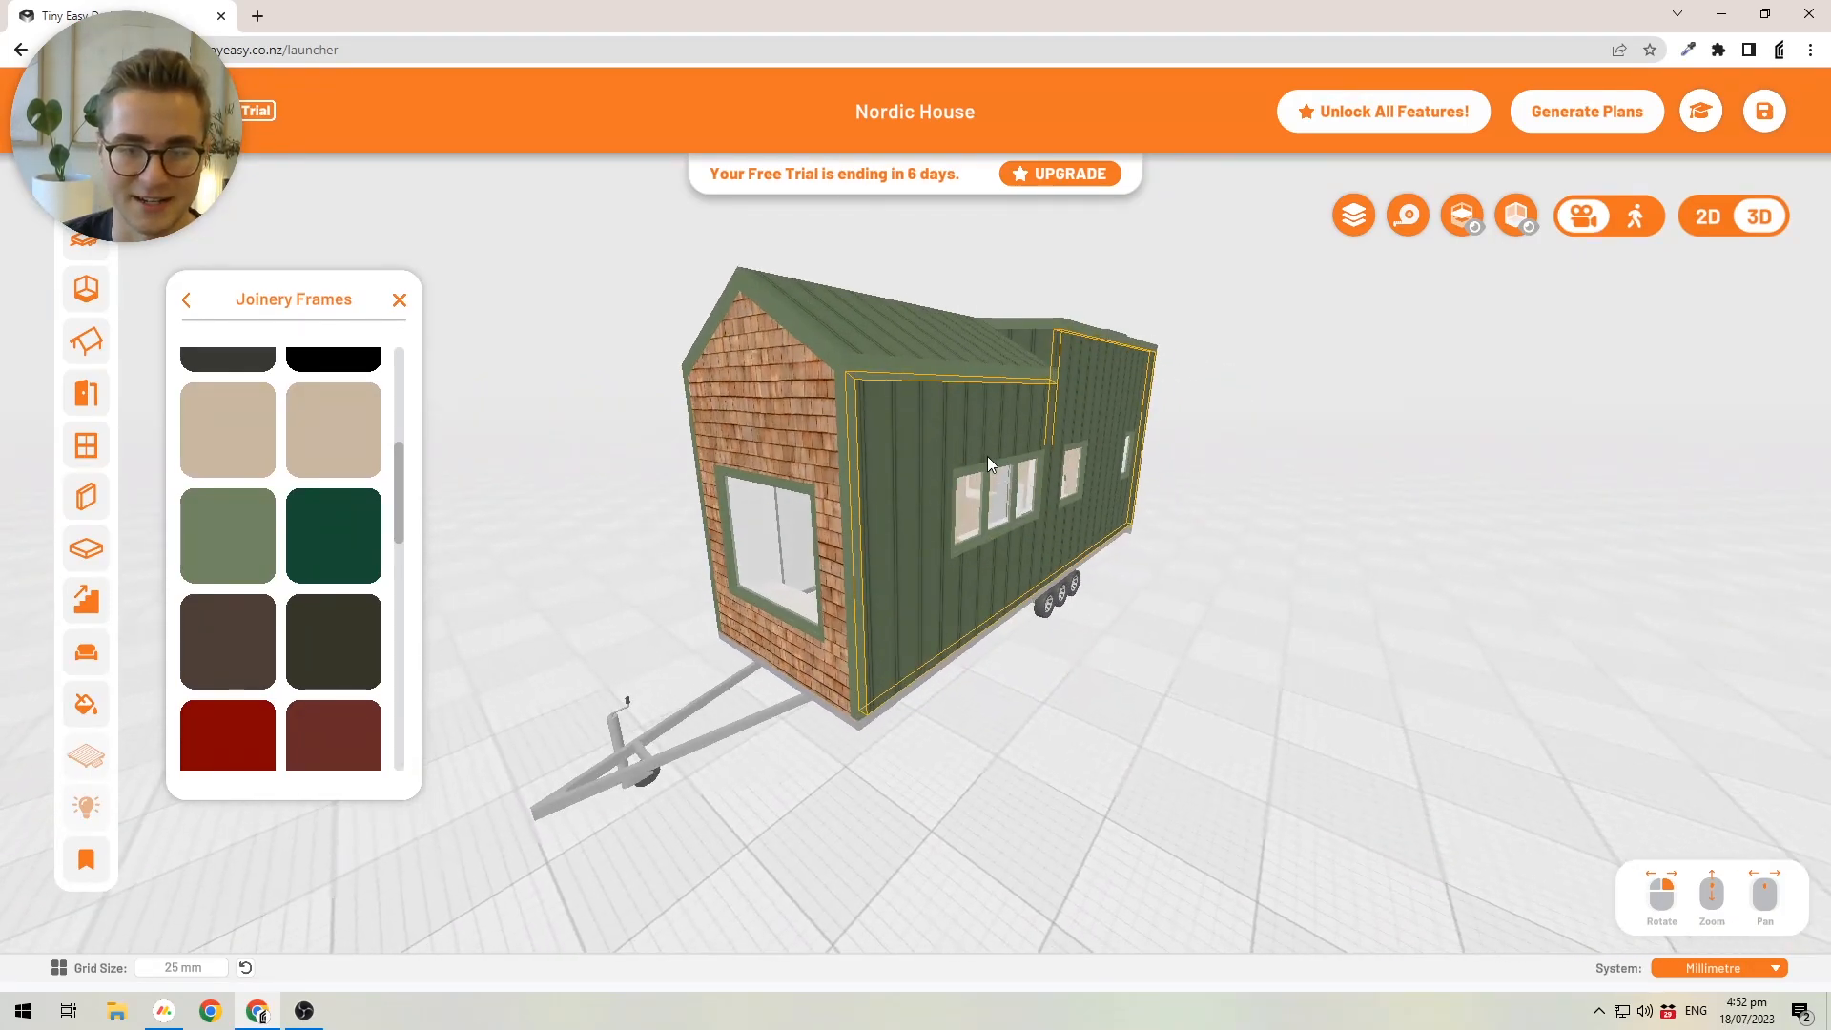
scroll(717, 523, "up", 5)
left_click_drag(1169, 499, 1386, 422)
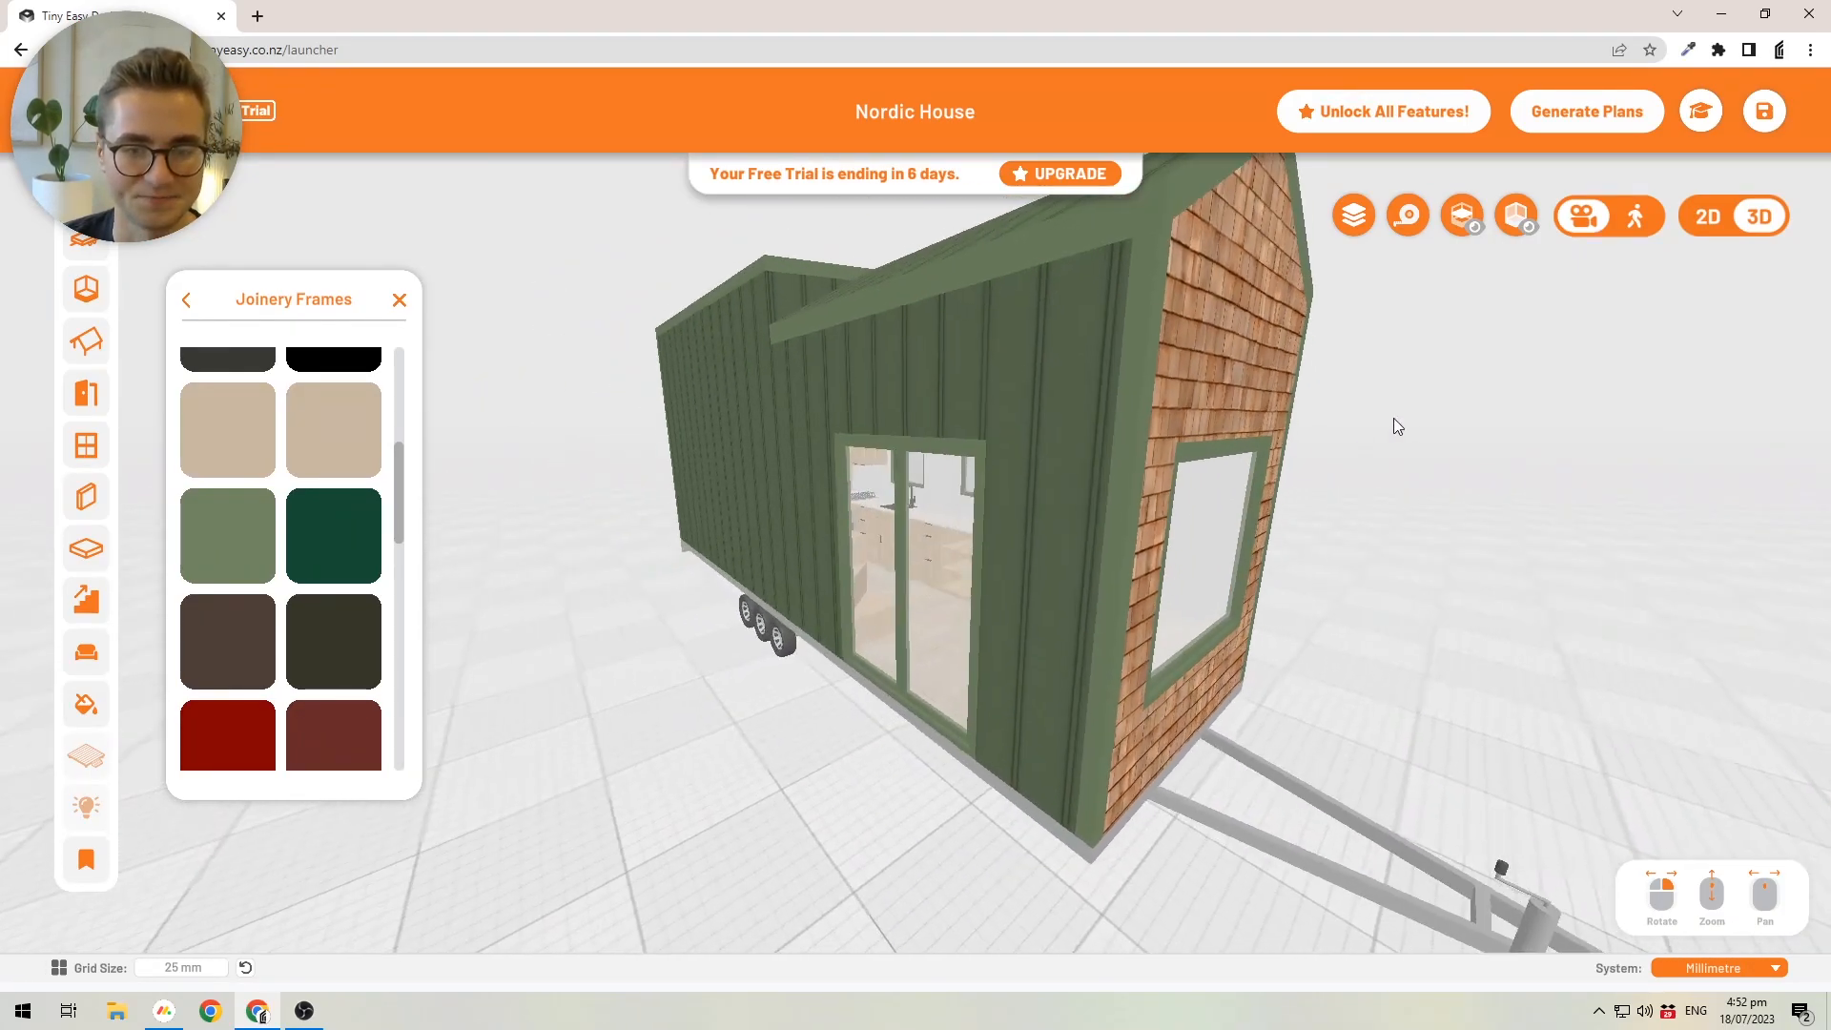
- Return to the master material categories and select the rear roof, the front roof and the exterior door in turn
left_click(189, 313)
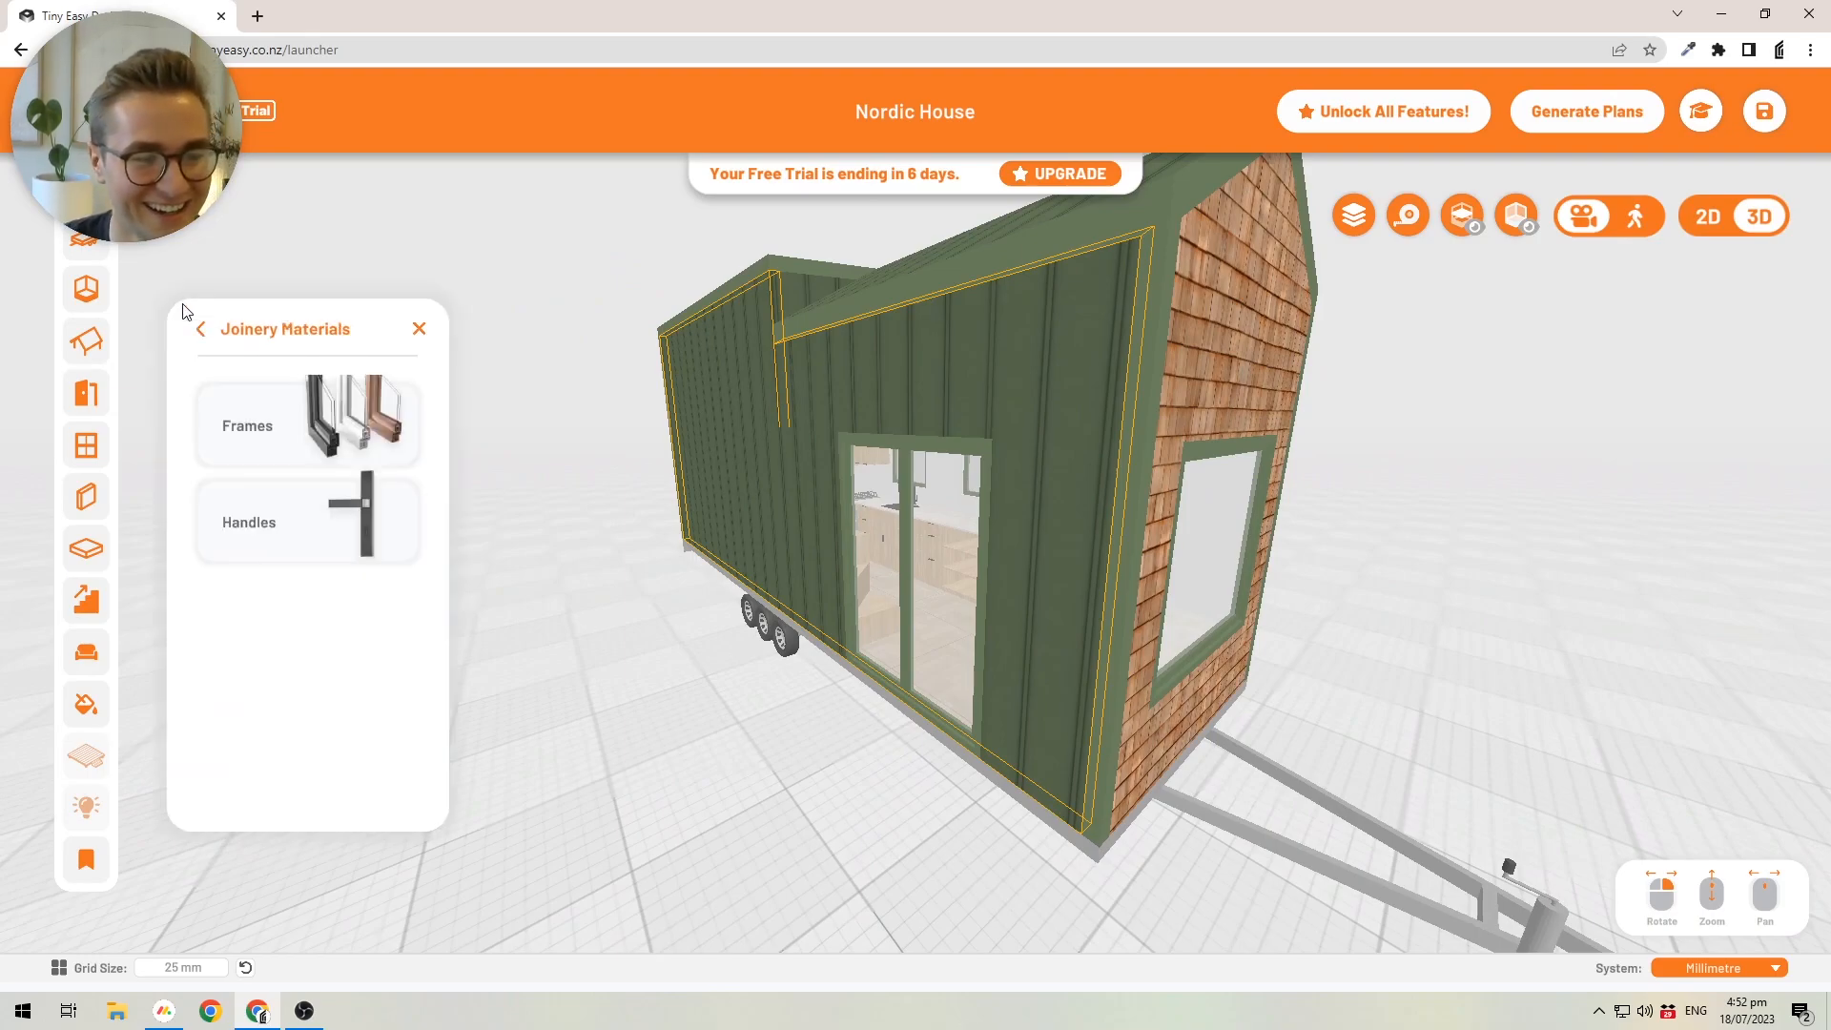
left_click(196, 324)
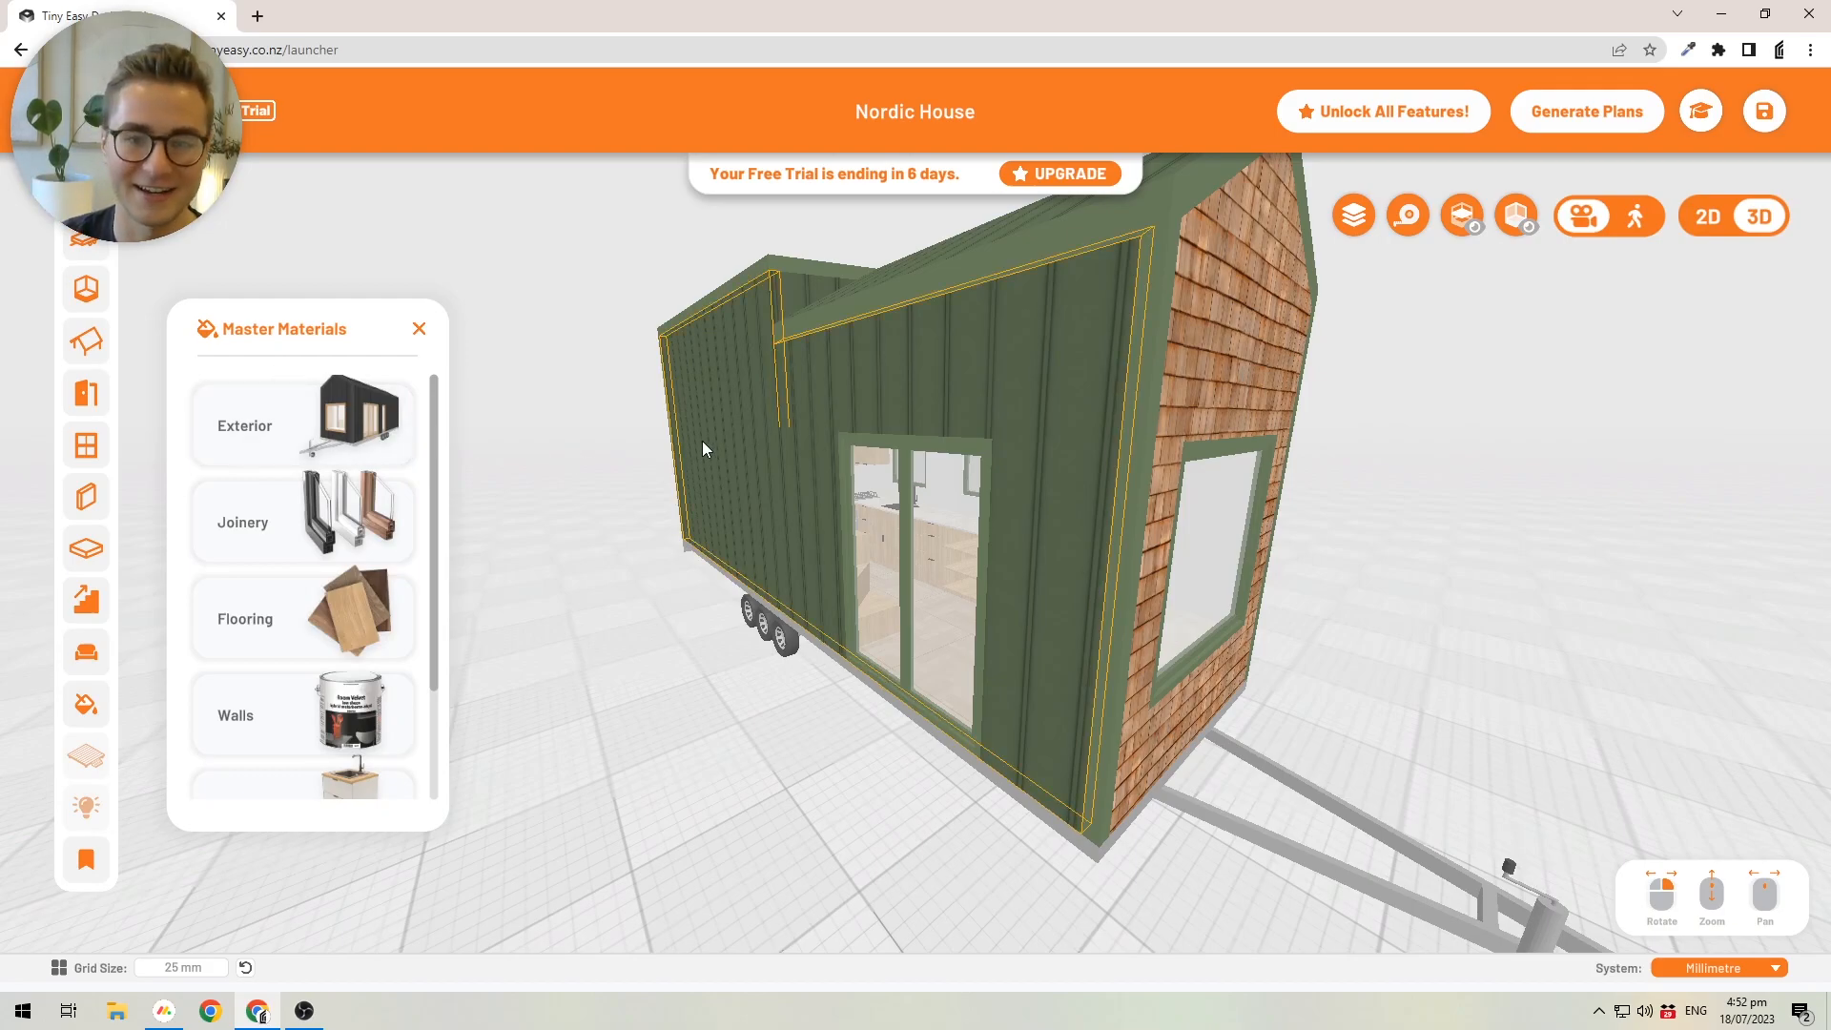
scroll(930, 458, "down", 5)
right_click_drag(878, 416, 868, 467)
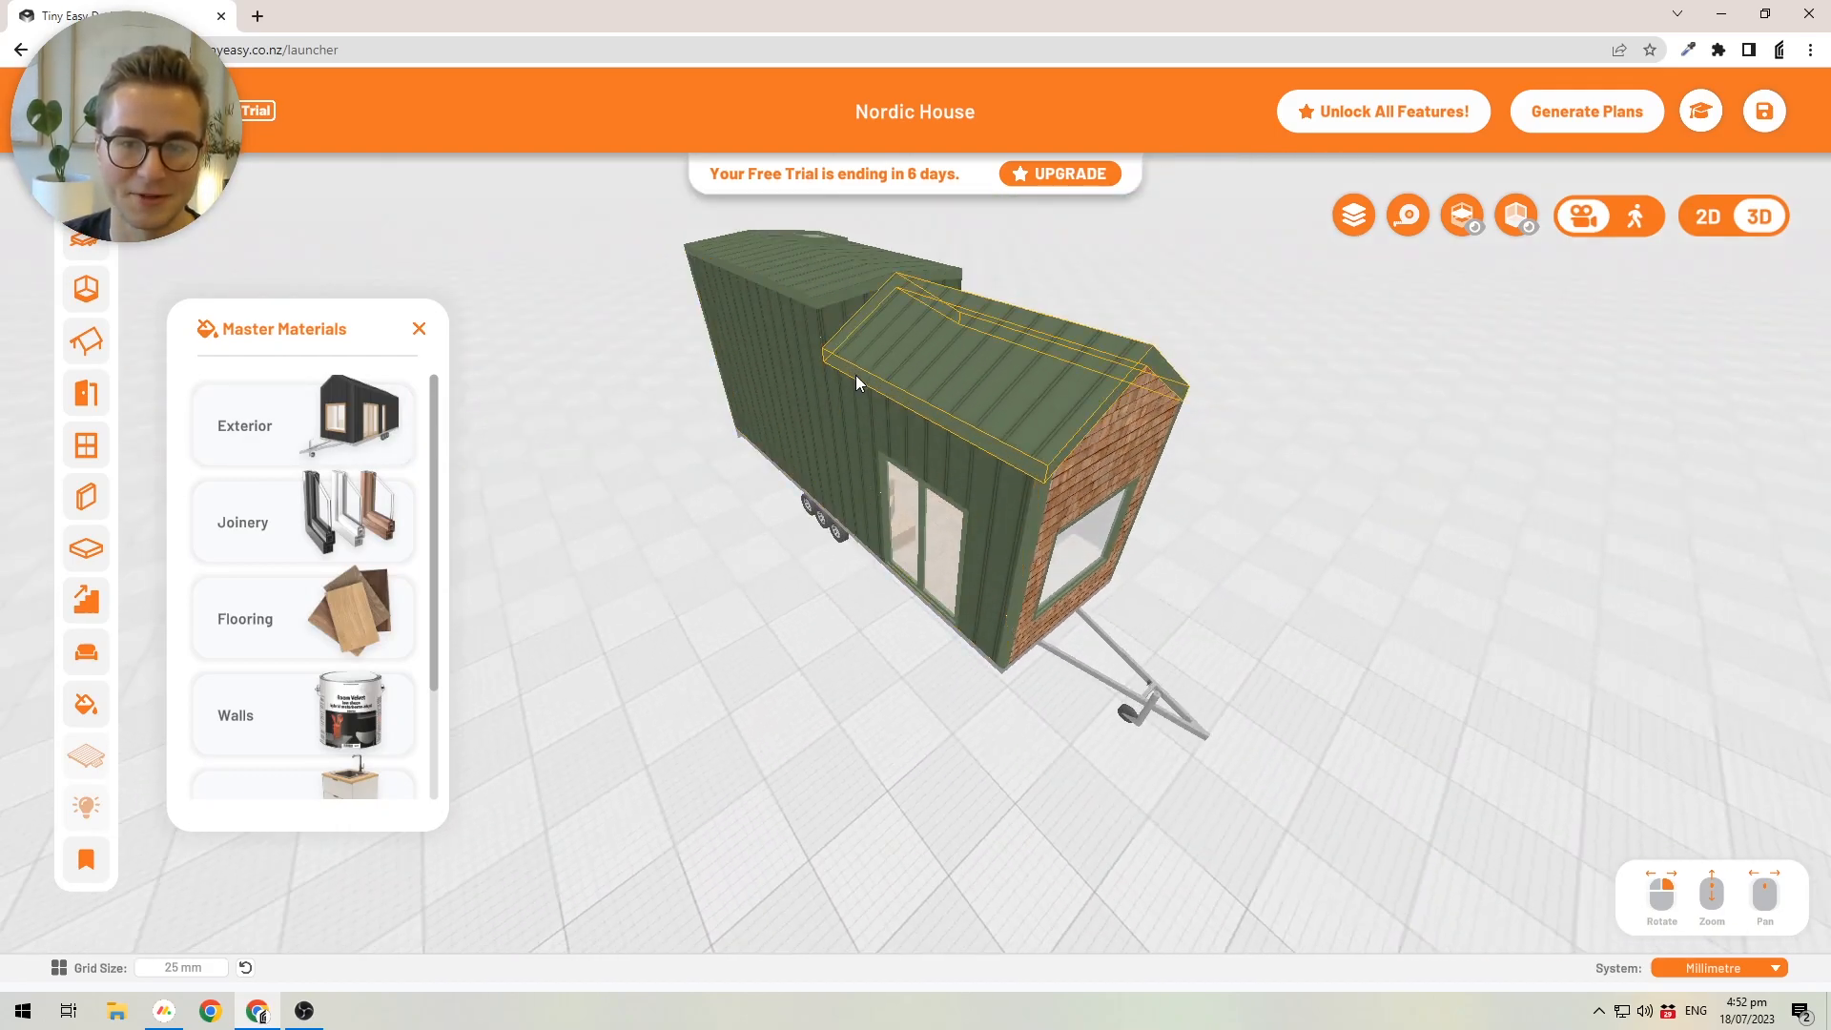
left_click(870, 299)
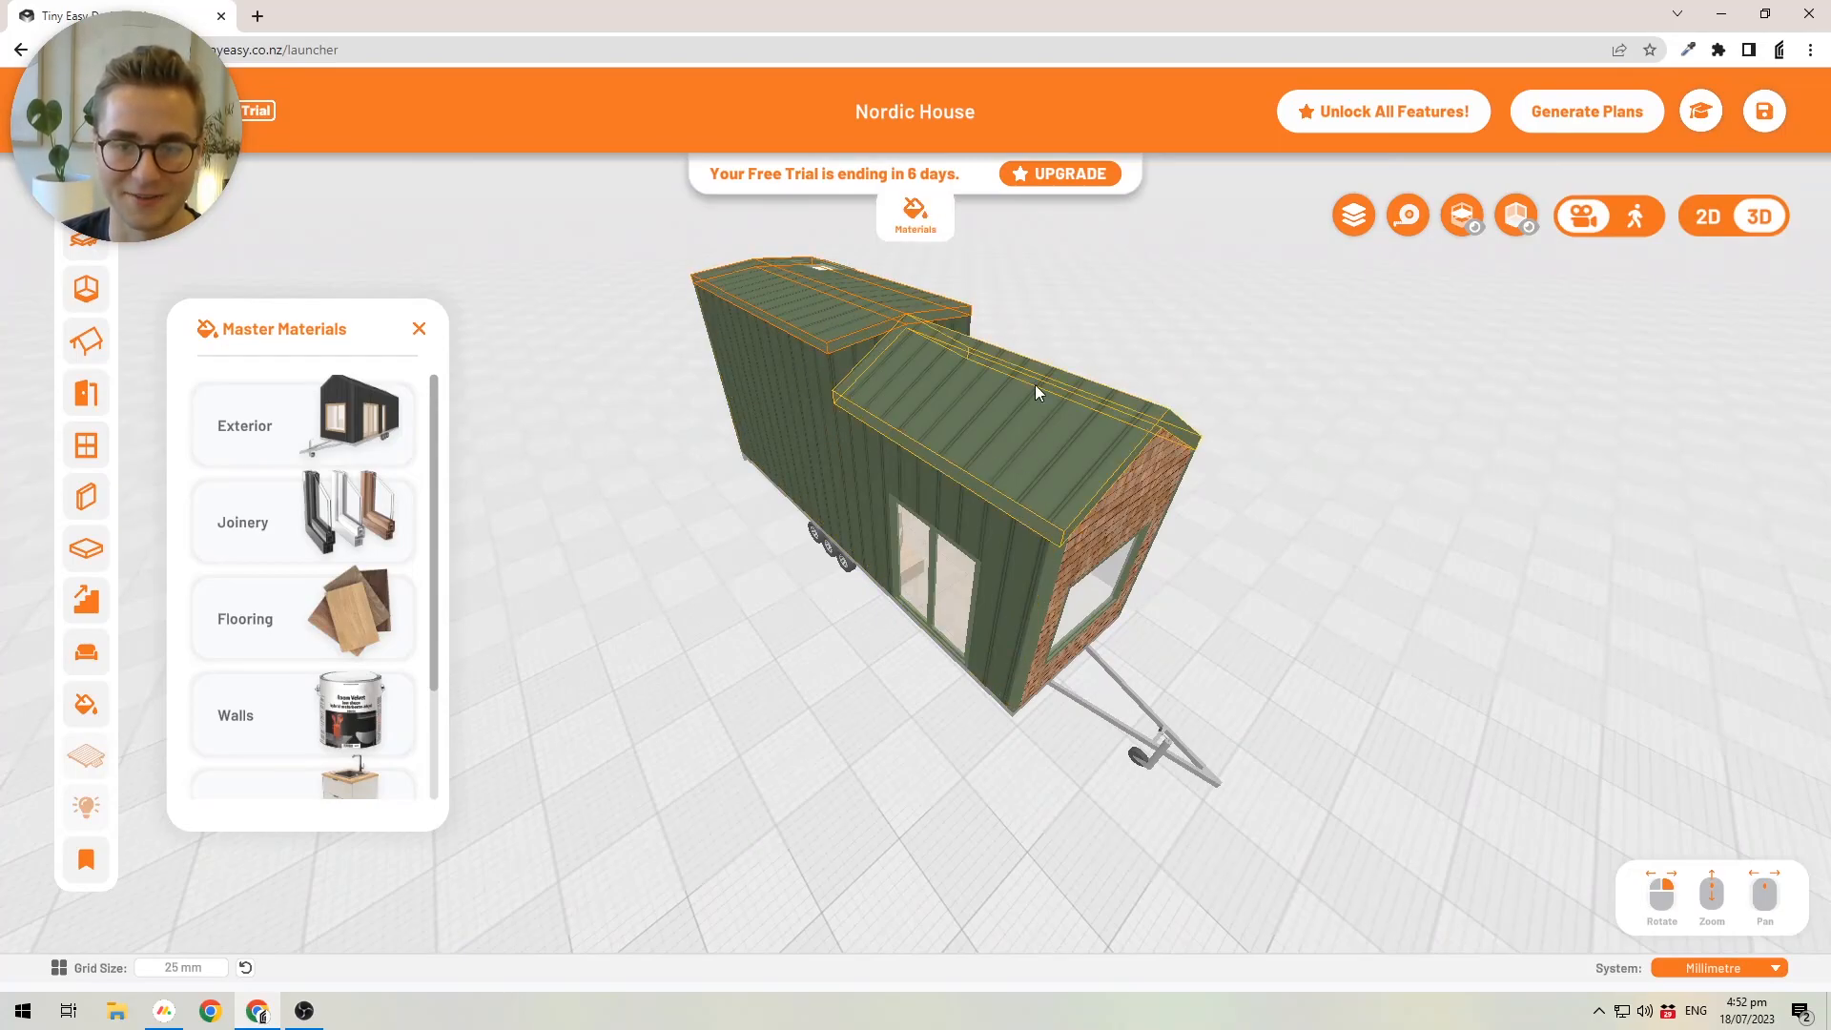
left_click(937, 393)
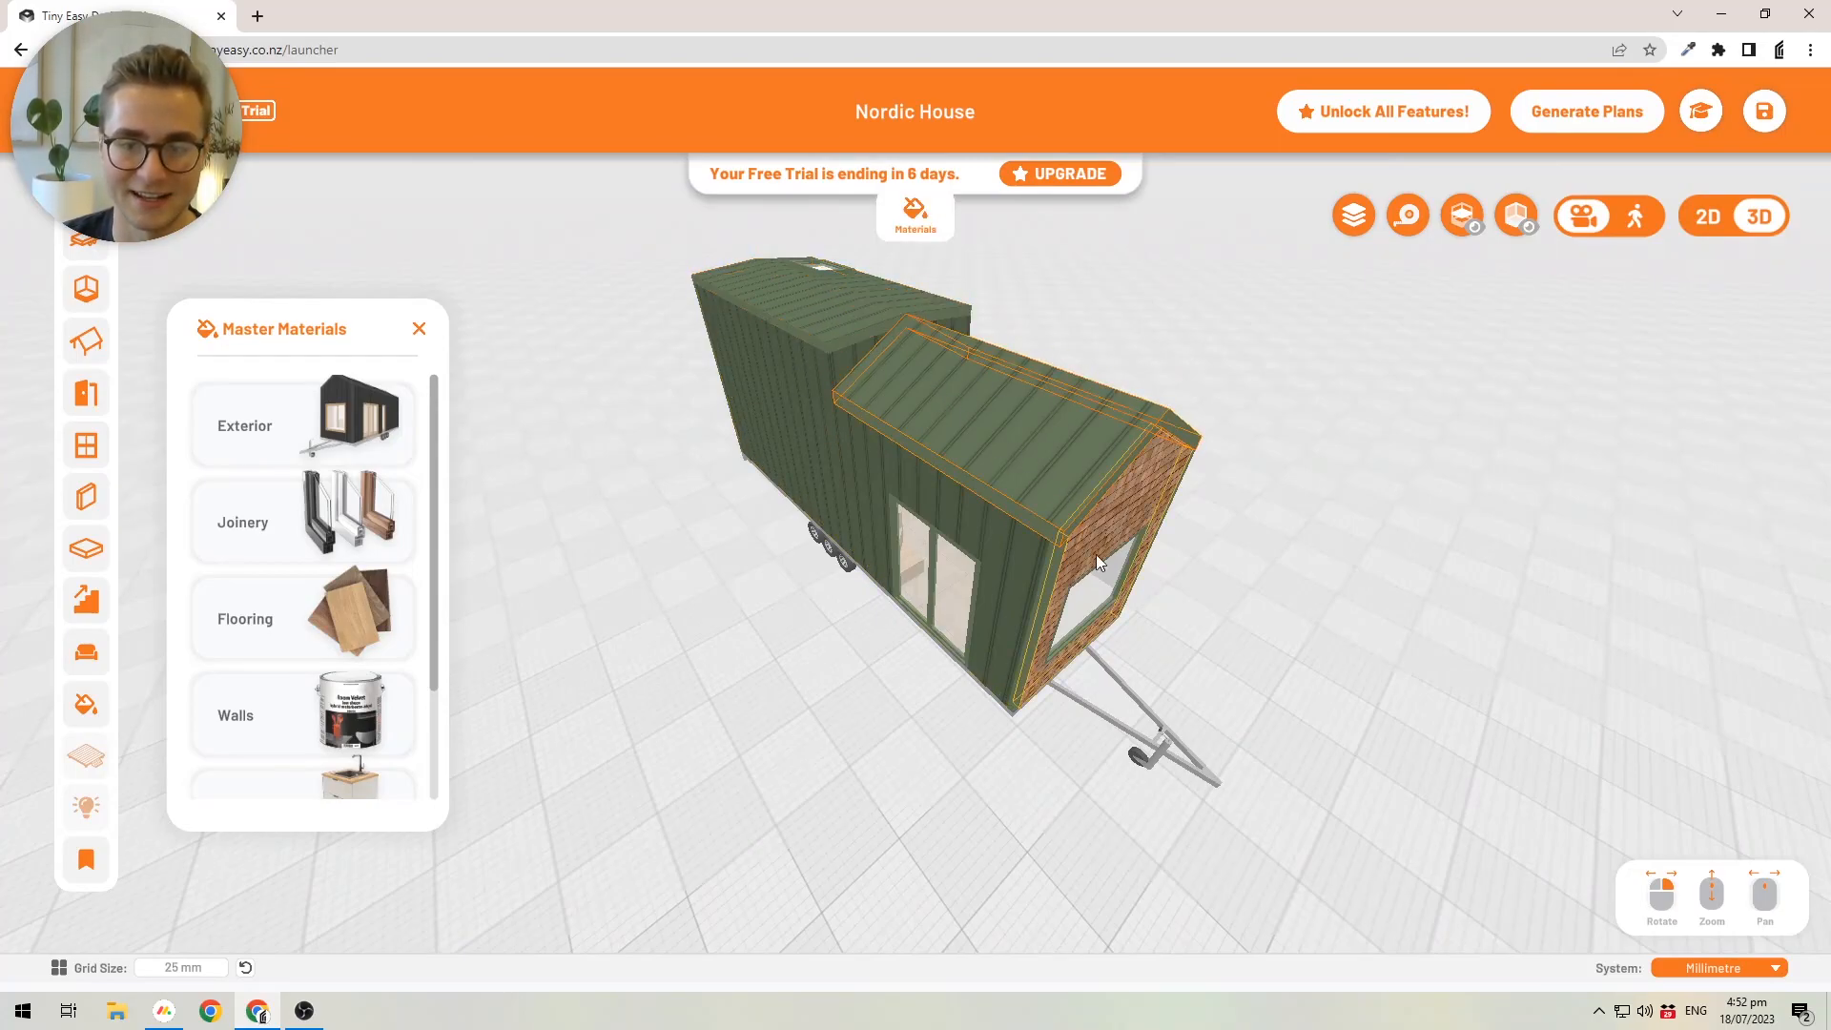
left_click(925, 543)
- Override the joinery frames of the large hitch-end window with a light timber finish
scroll(870, 495, "up", 5)
left_click_drag(870, 495, 803, 465)
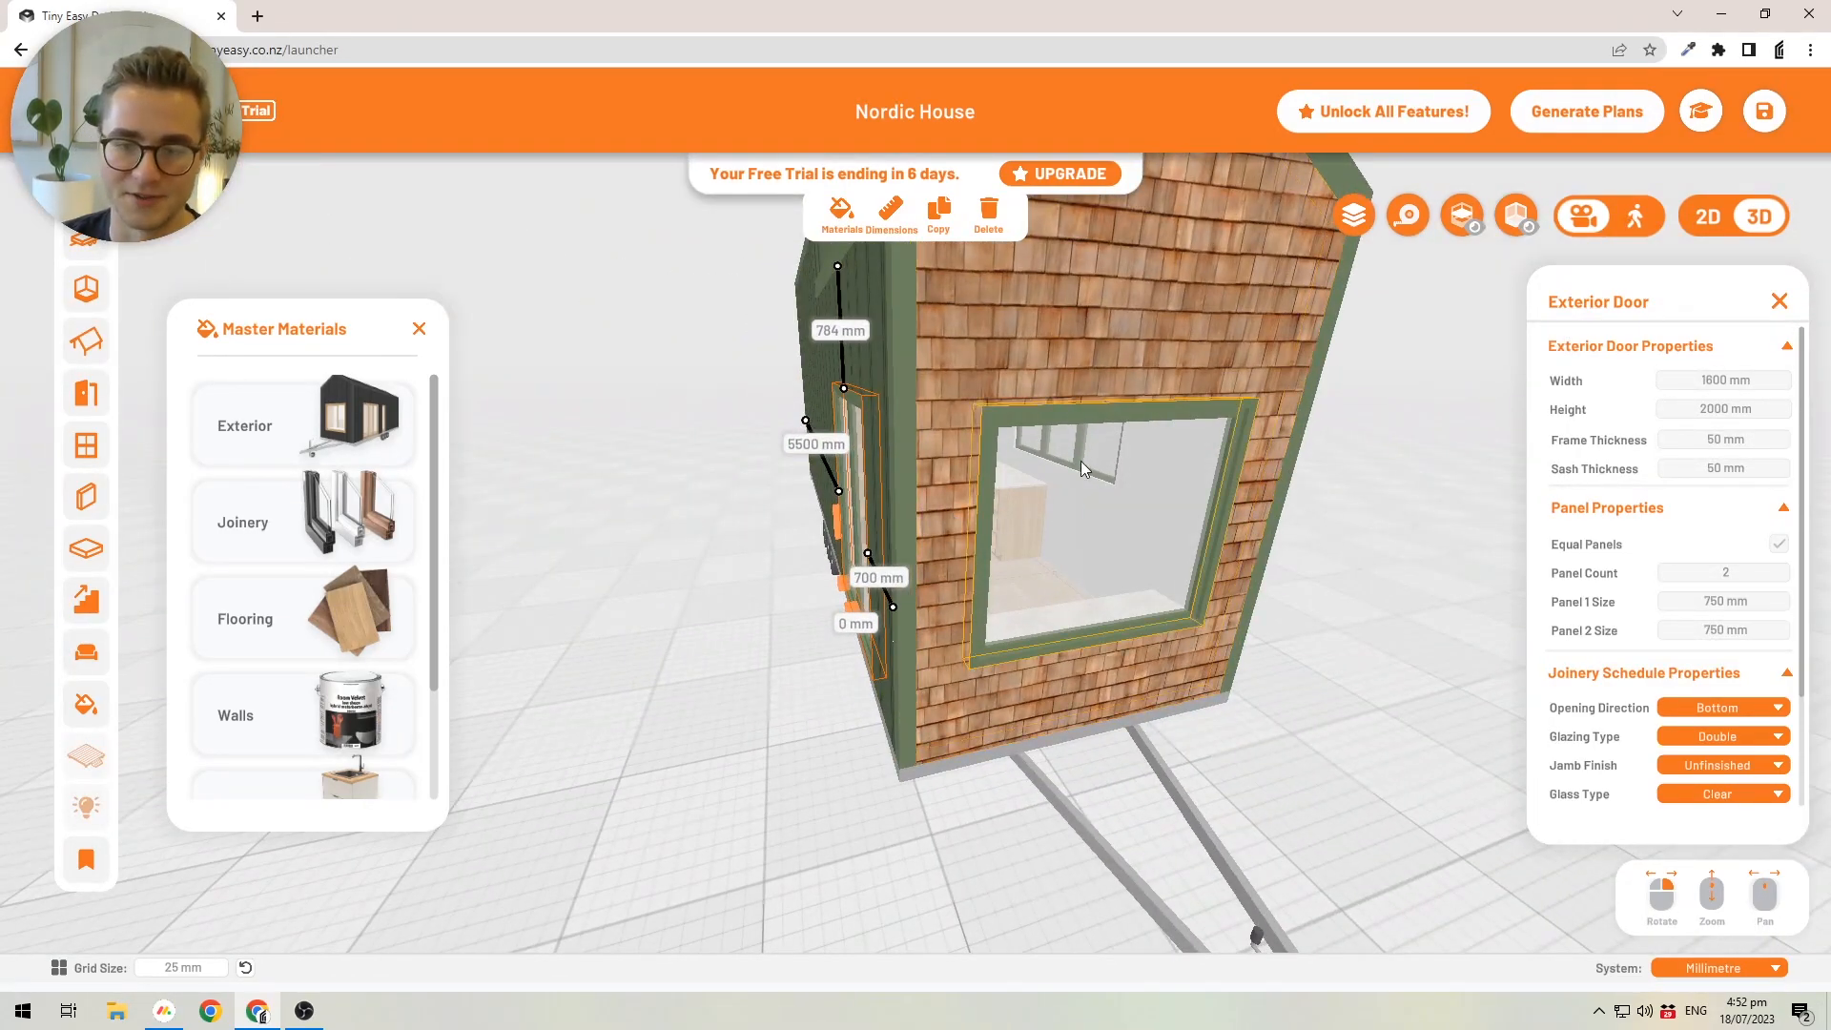
scroll(1129, 485, "down", 5)
left_click(1055, 488)
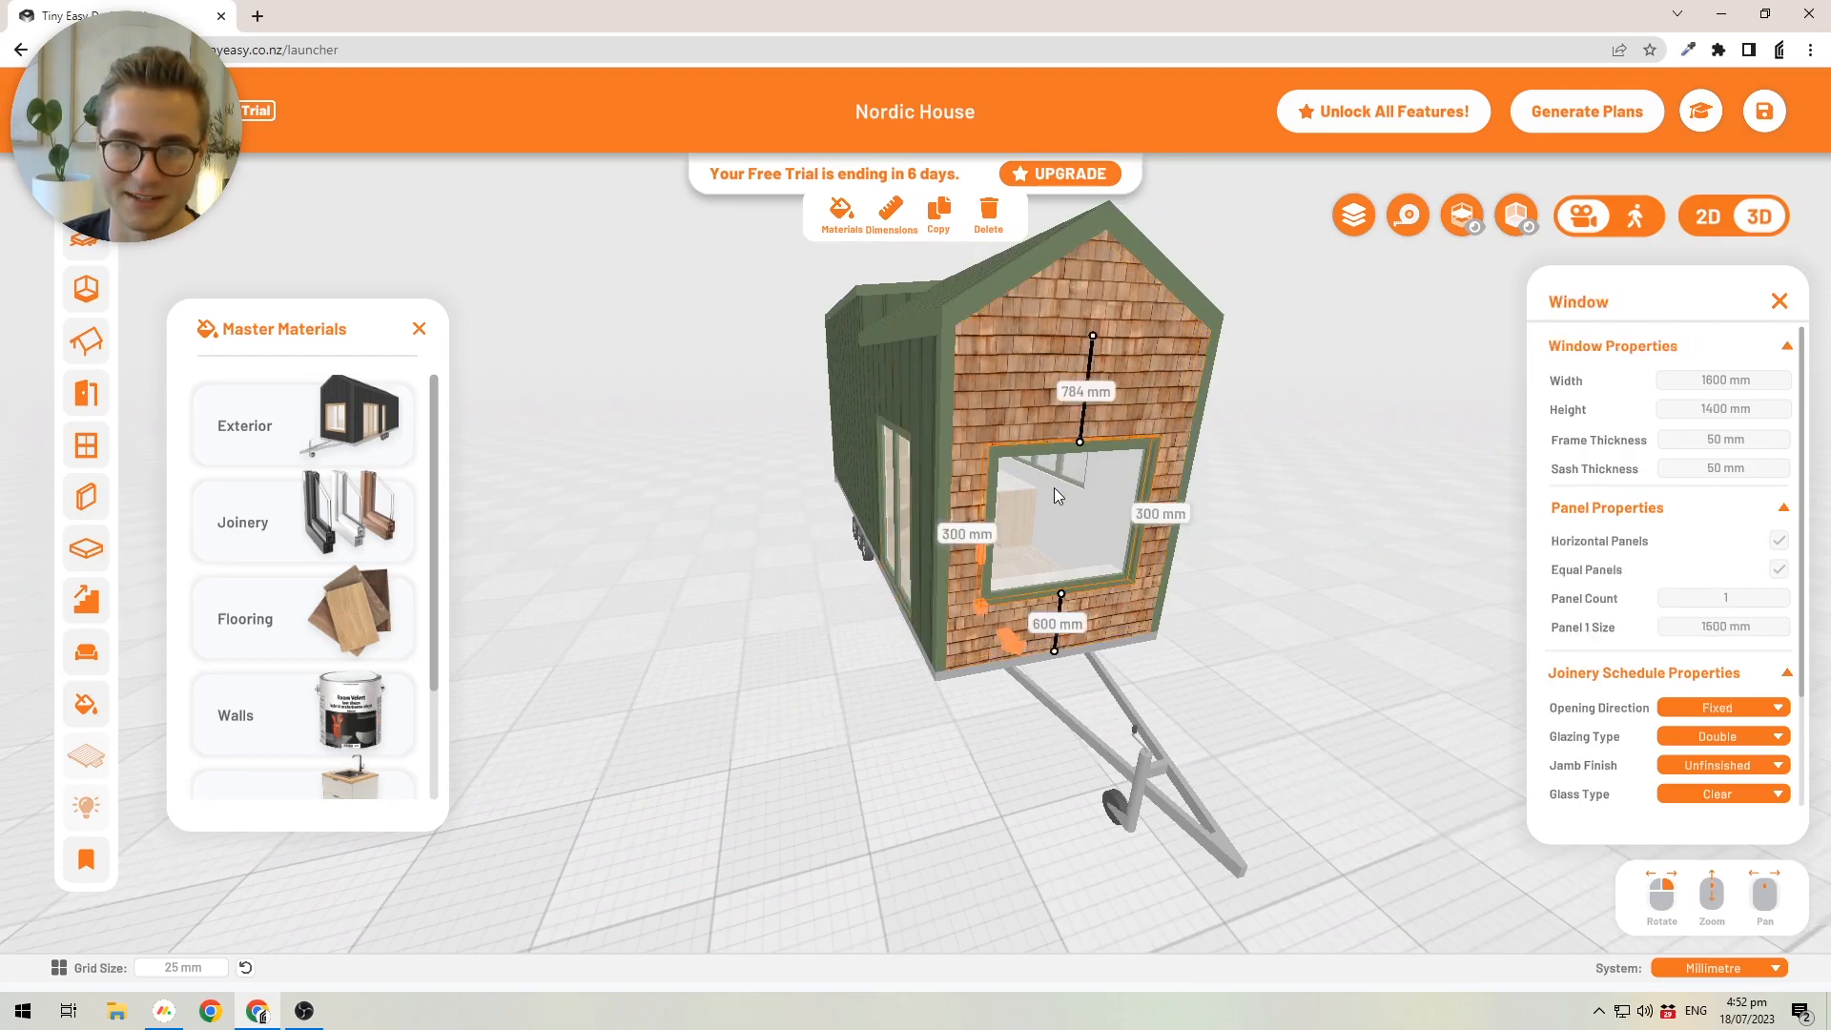
left_click(841, 210)
left_click(1671, 410)
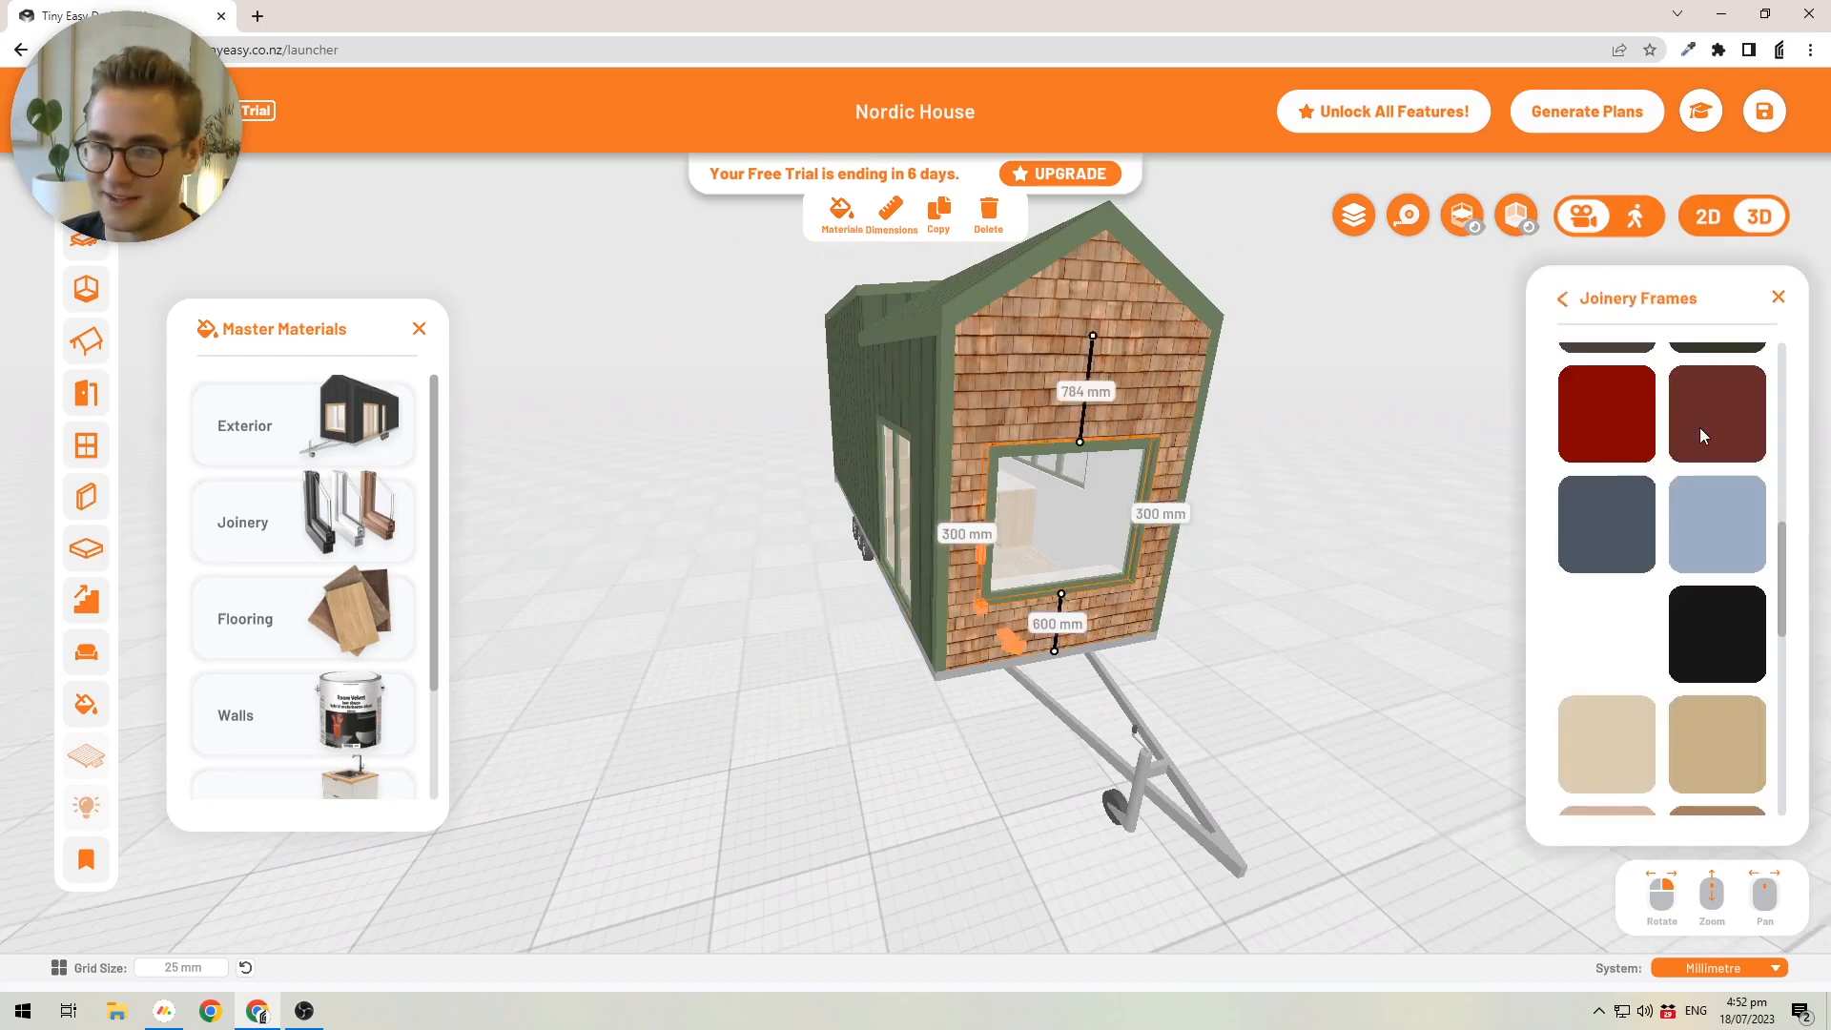
scroll(1778, 574, "down", 5)
left_click(1645, 535)
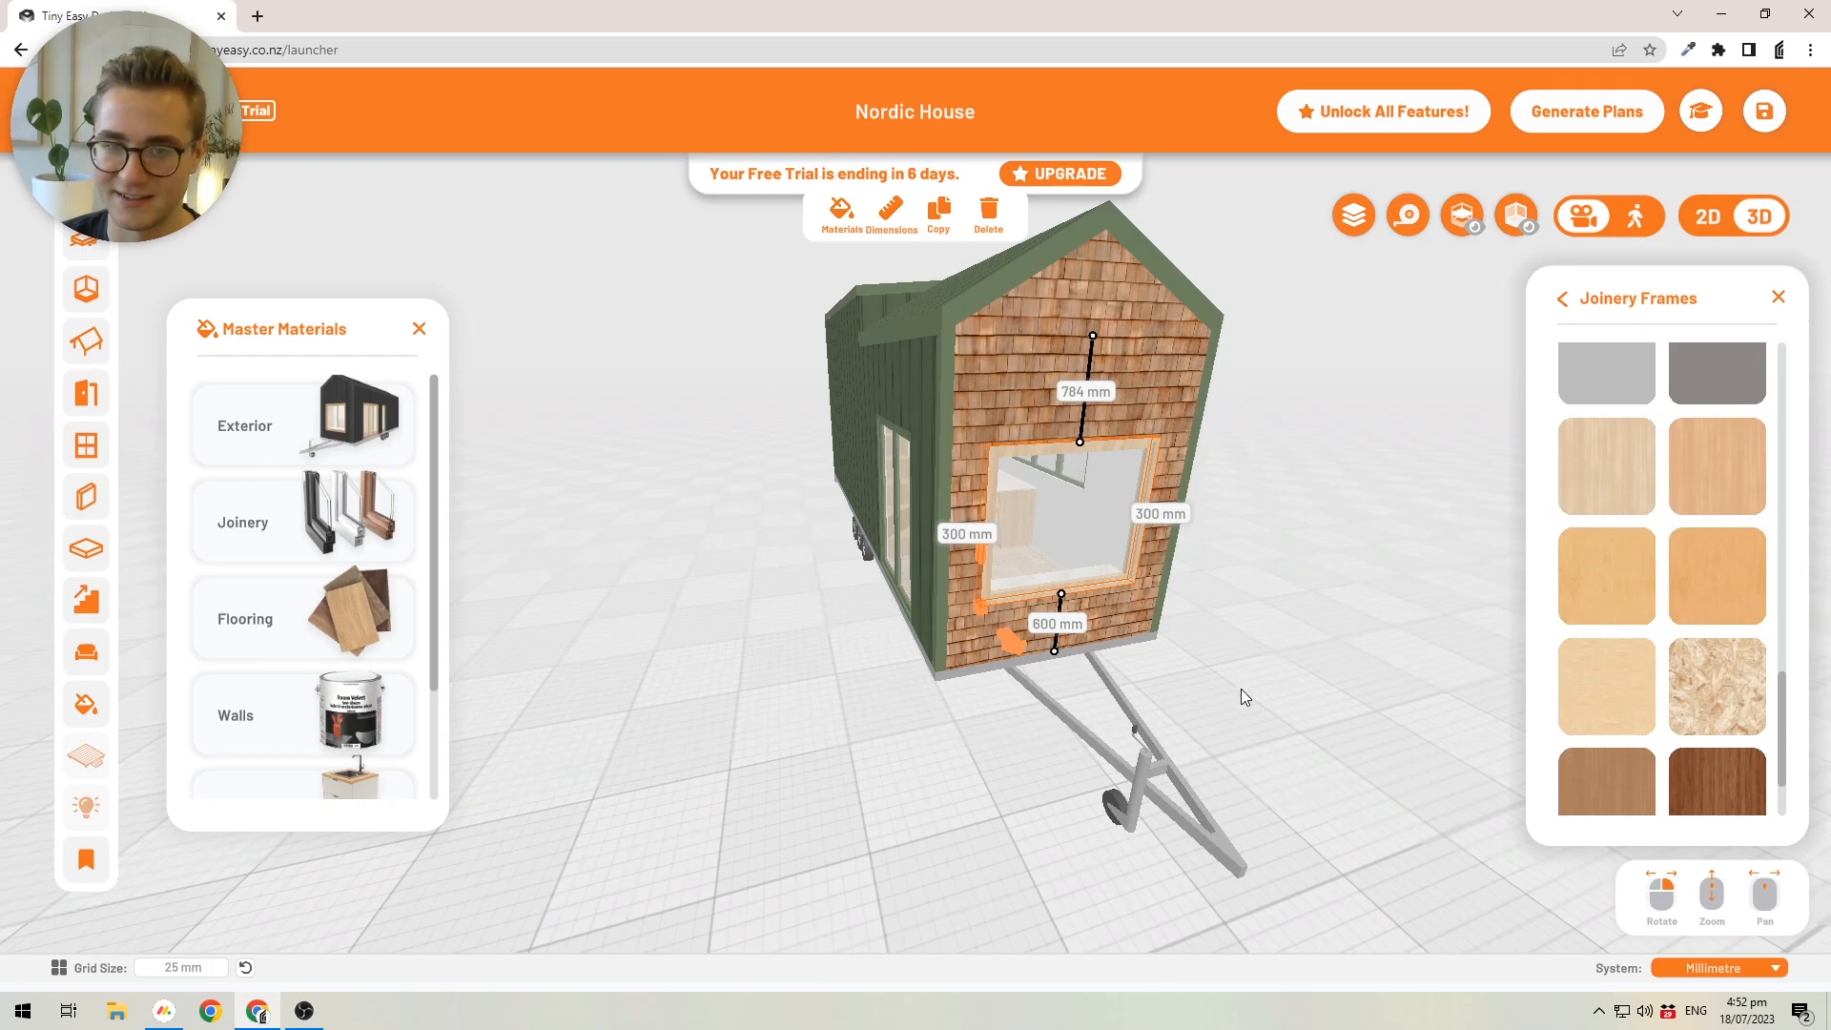
left_click(1240, 689)
- Open the joinery frame override for the small rear-wall window and browse its light timber finishes
left_click_drag(689, 576, 918, 534)
left_click(867, 524)
left_click(855, 220)
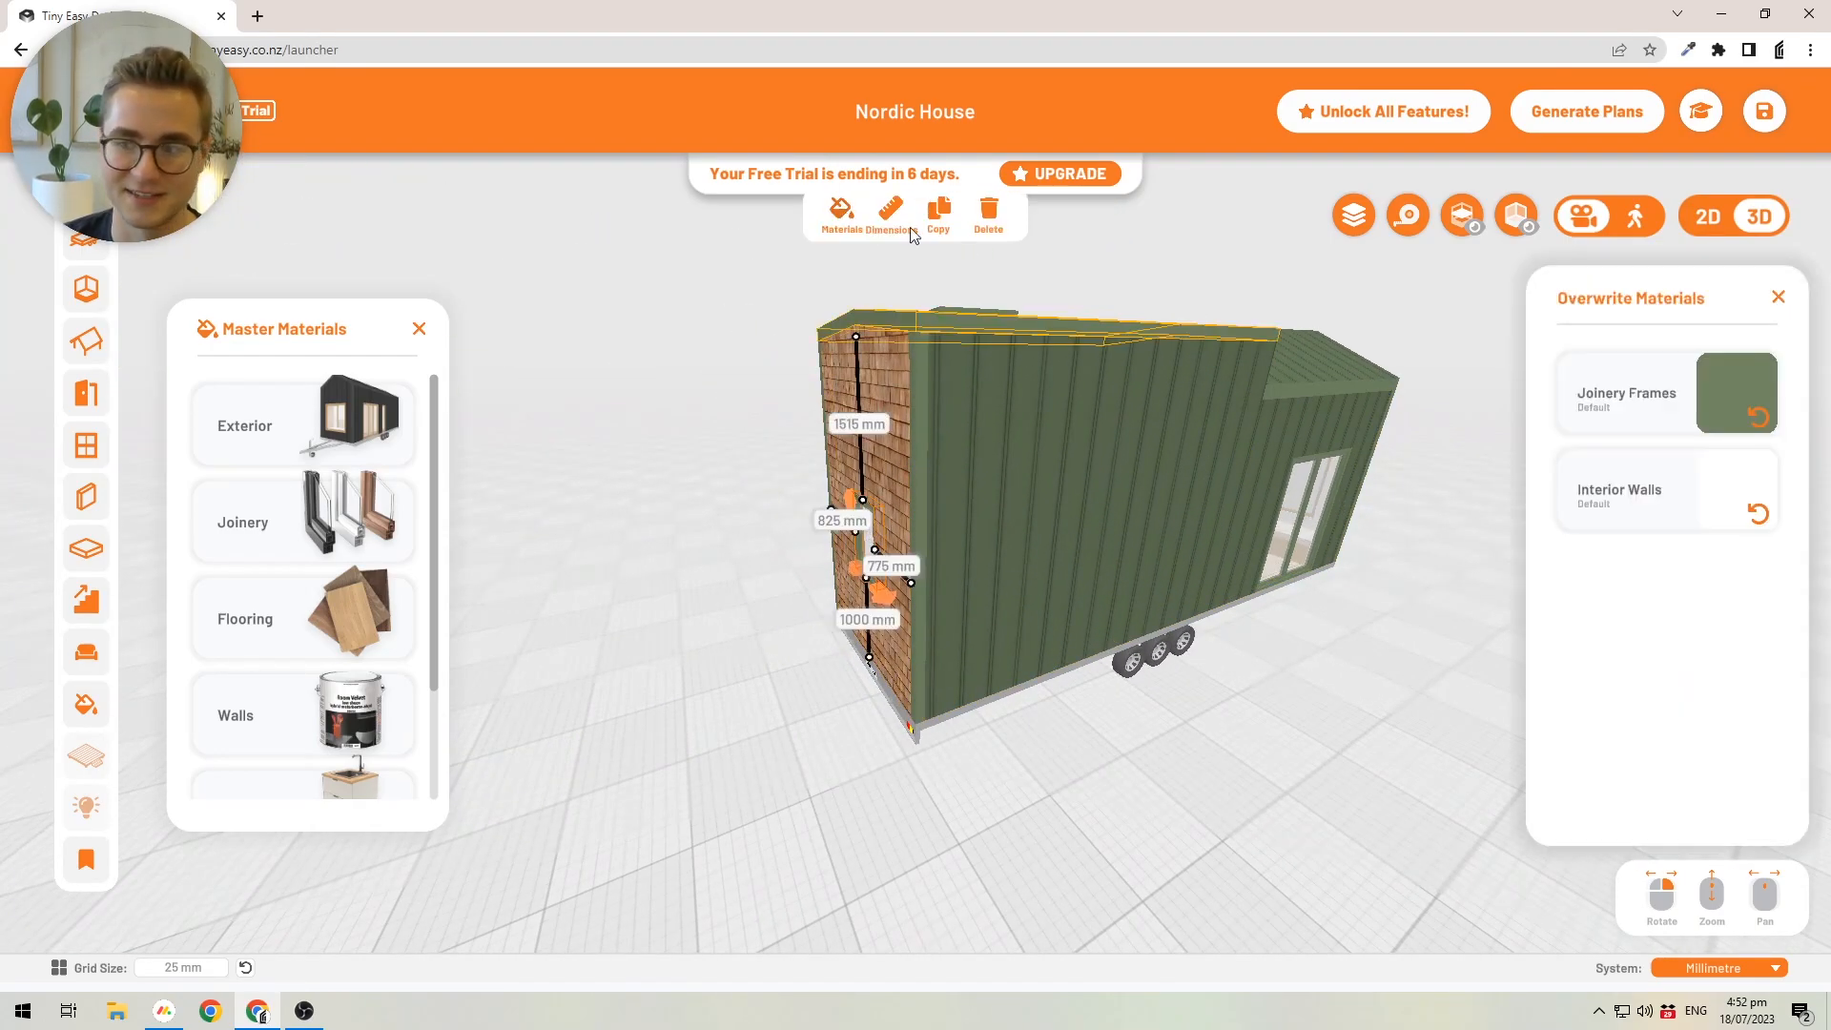
left_click(1732, 410)
scroll(1622, 563, "down", 5)
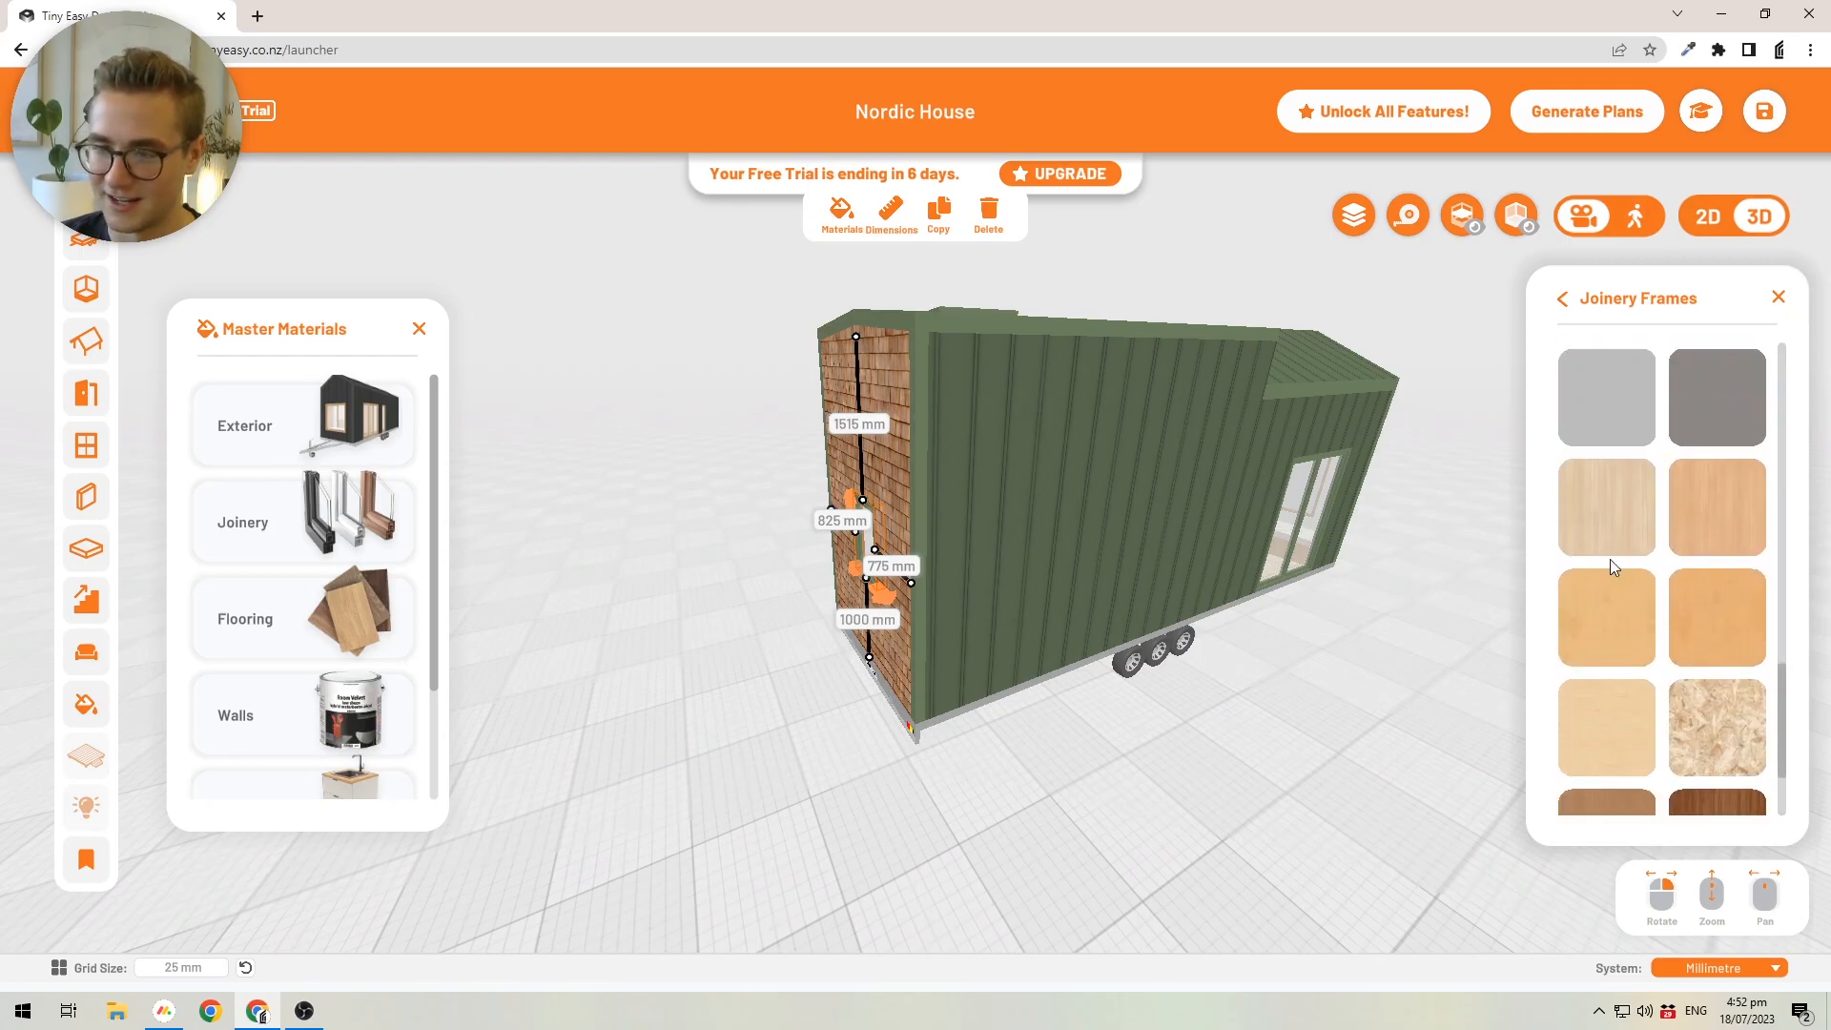
left_click(1073, 803)
- Hide the exterior walls and roof to expose the kitchen, staircase and floor inside
right_click_drag(1073, 803, 1040, 587)
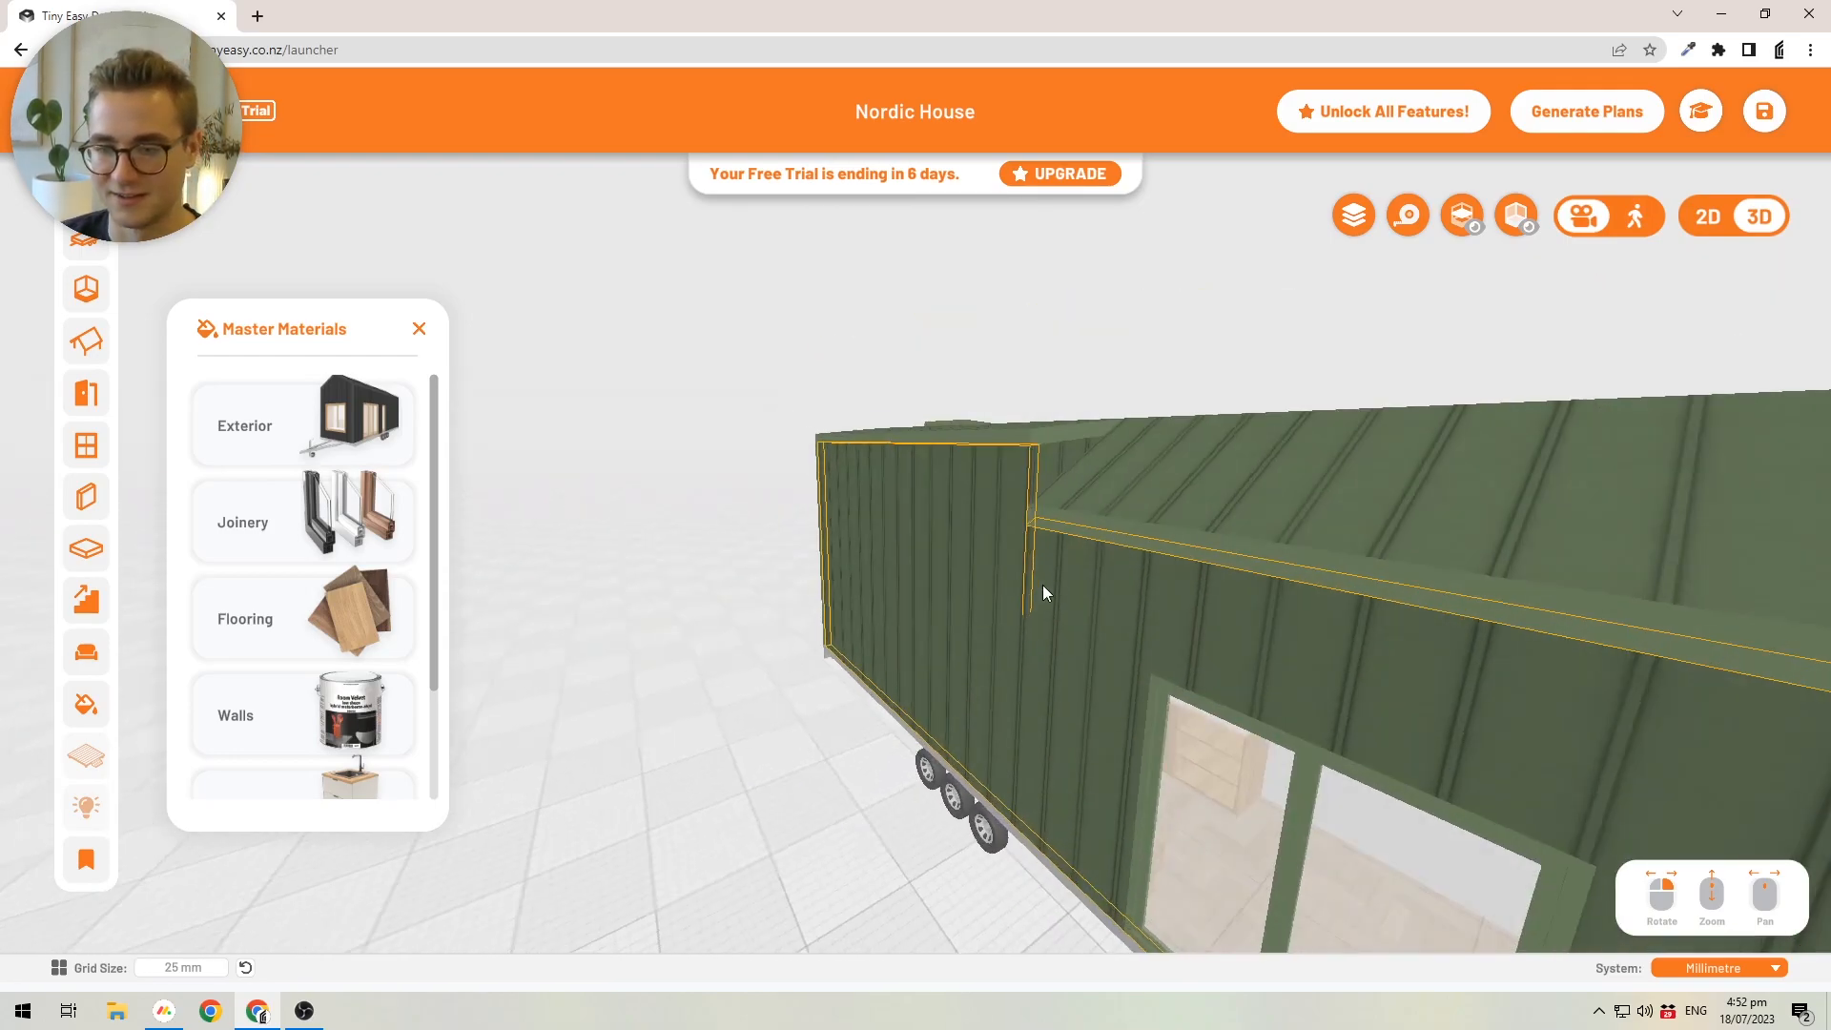
scroll(1040, 588, "down", 5)
middle_click_drag(1133, 561, 866, 599)
right_click_drag(866, 599, 810, 687)
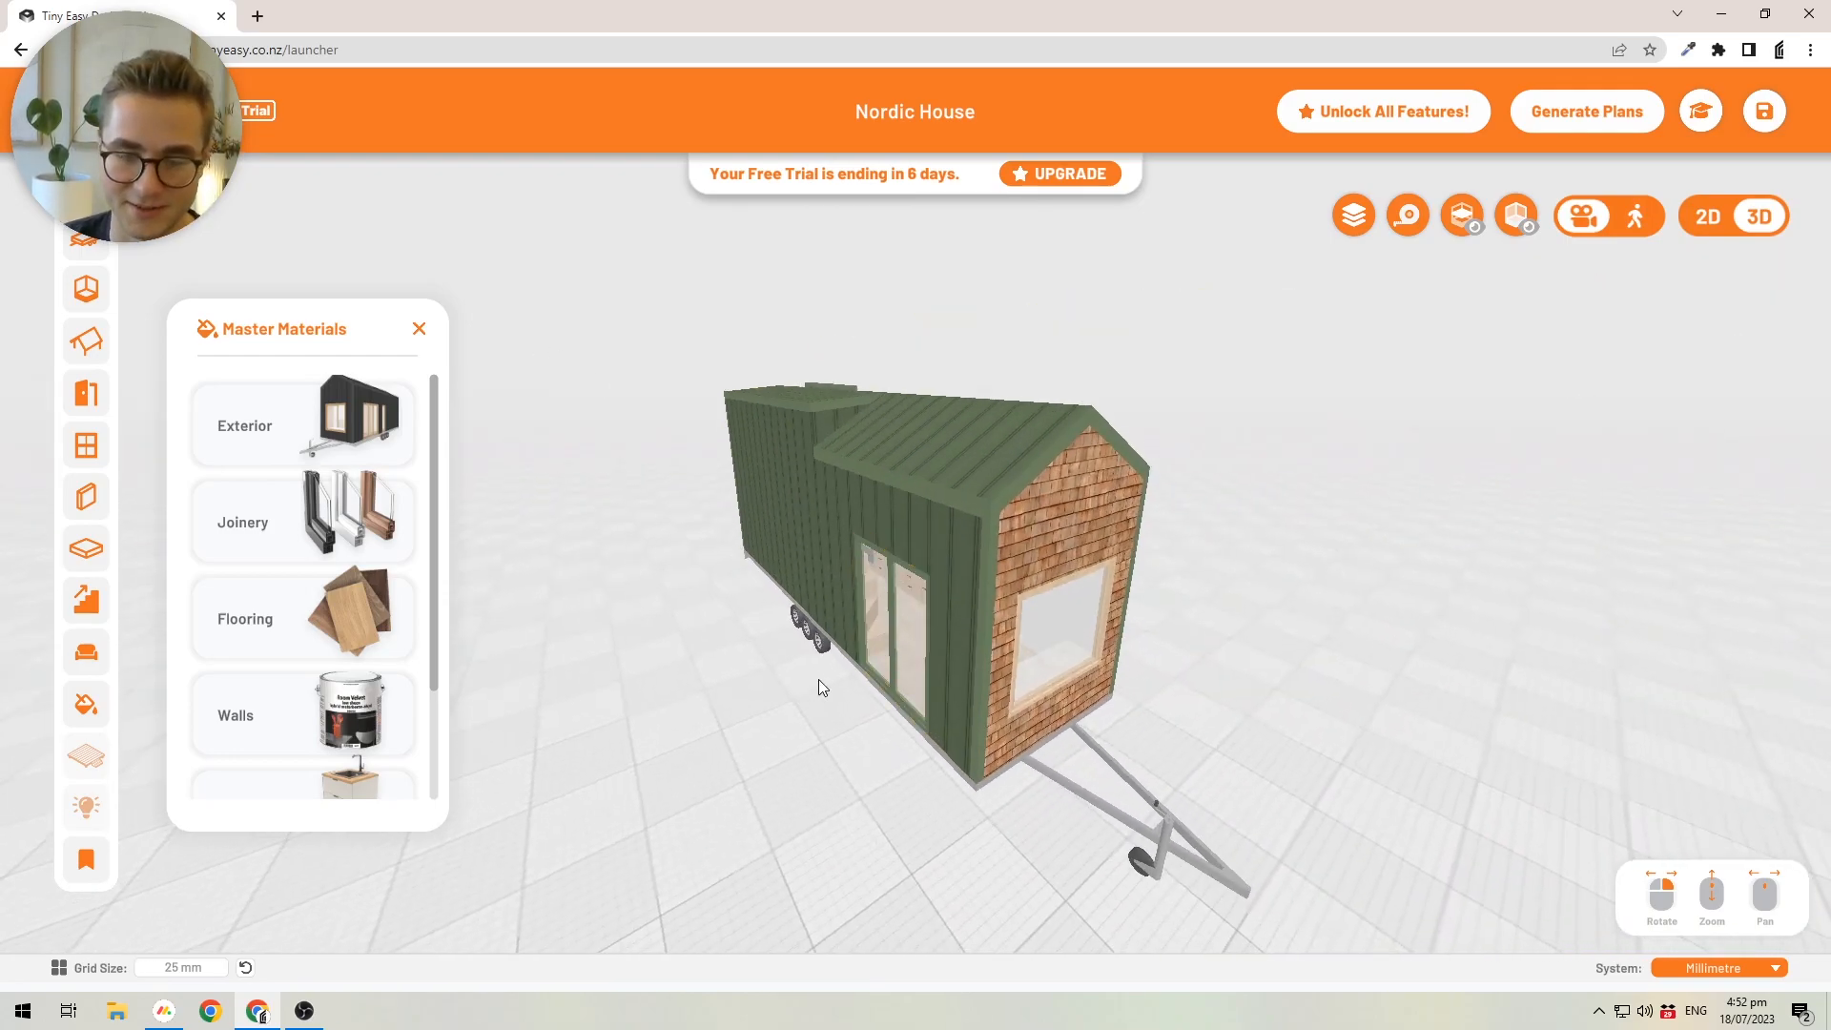
scroll(810, 687, "up", 3)
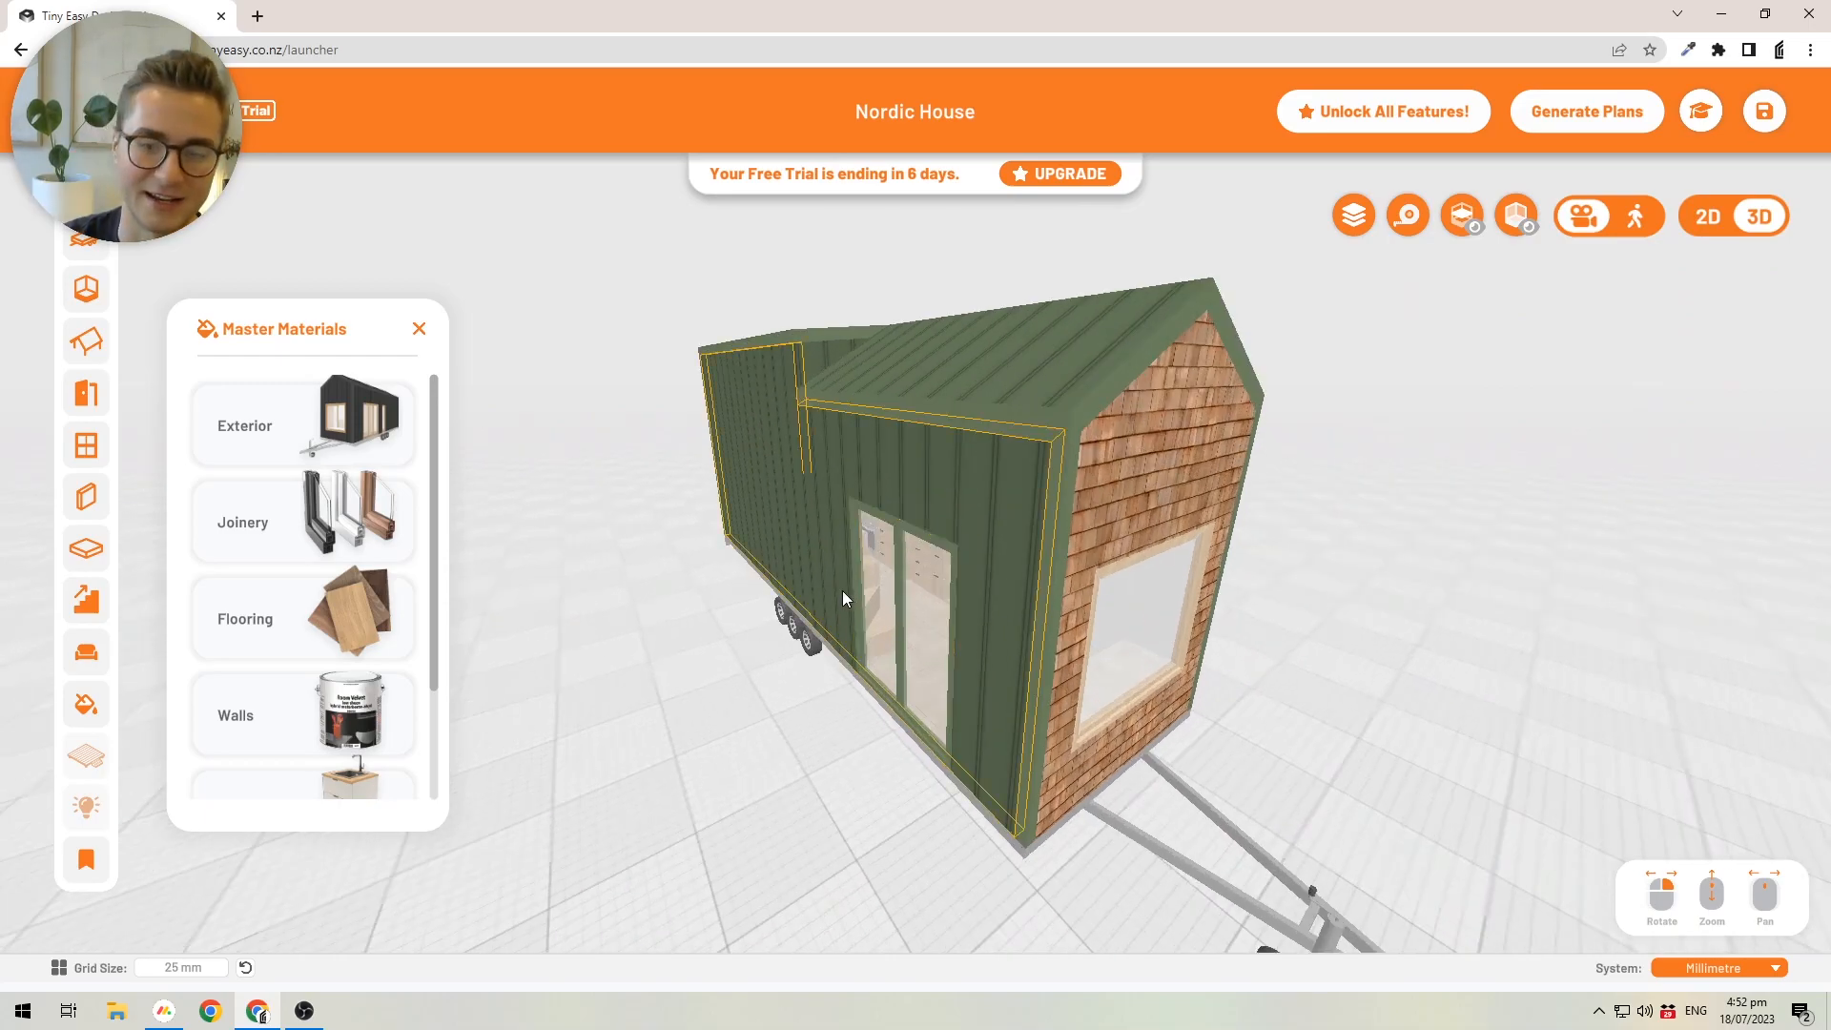
scroll(885, 617, "up", 3)
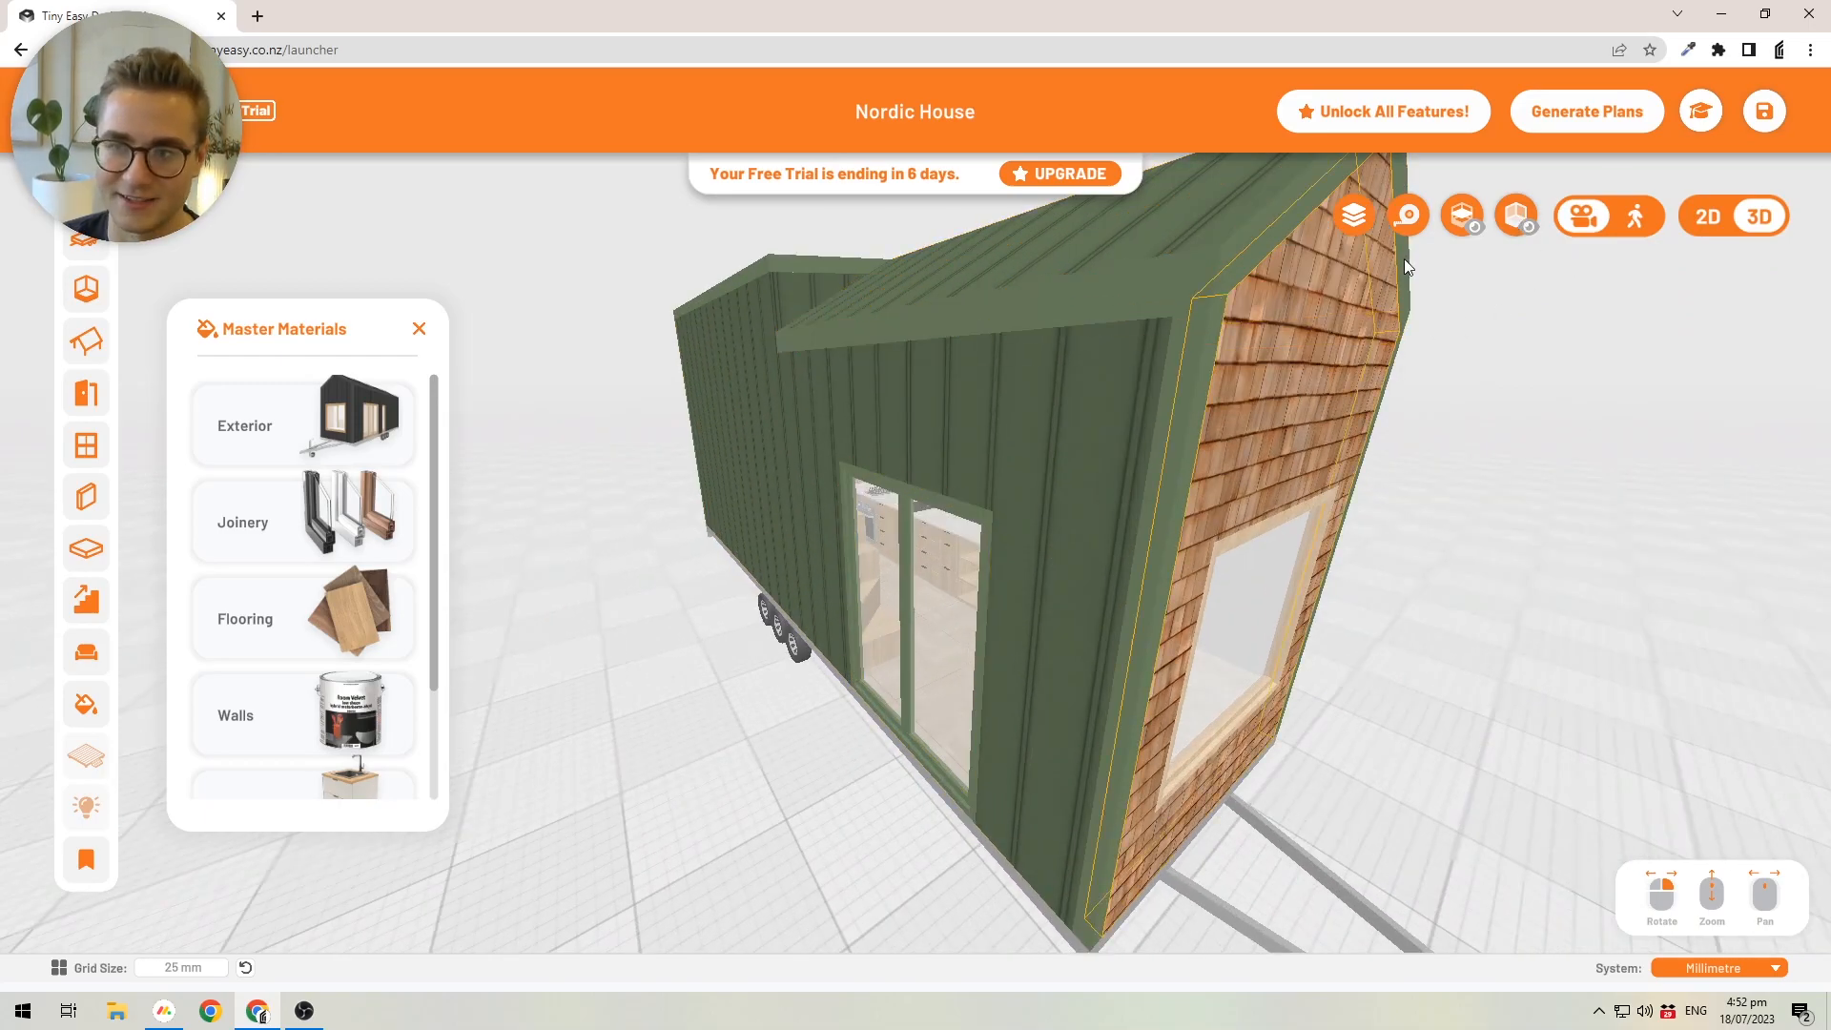
left_click(1519, 215)
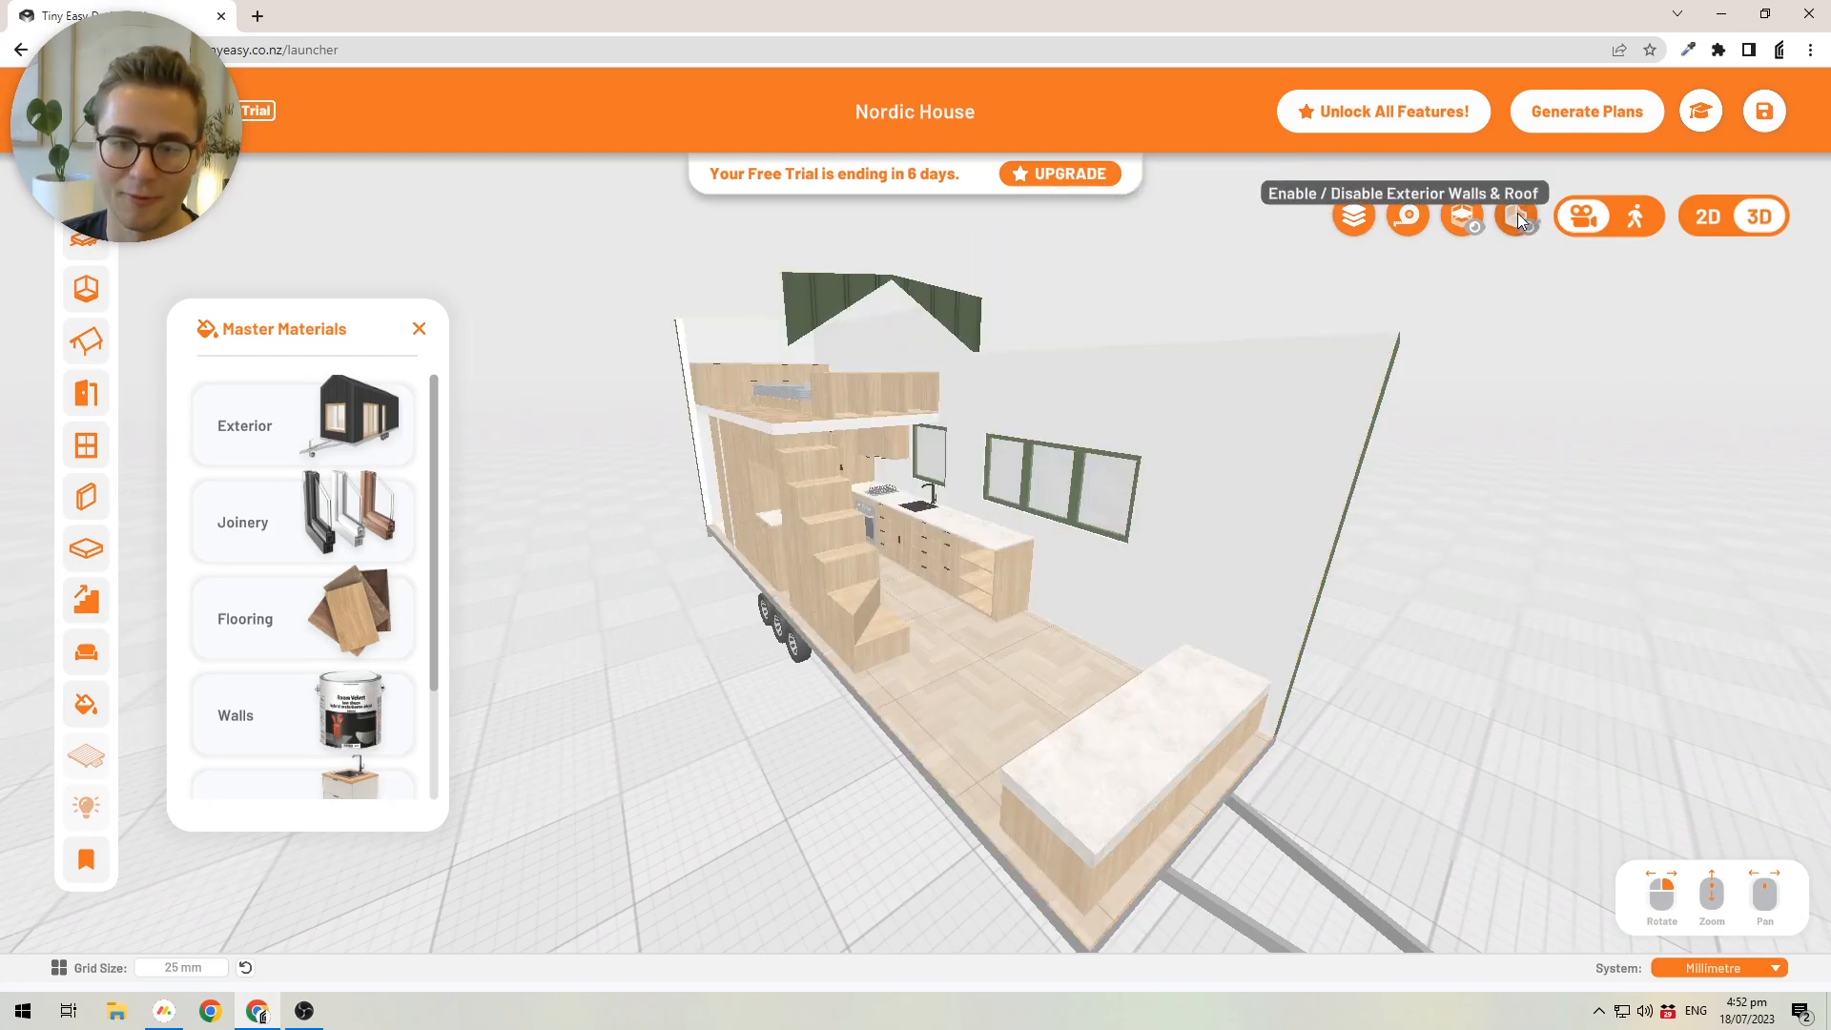
scroll(994, 408, "up", 3)
scroll(994, 408, "up", 2)
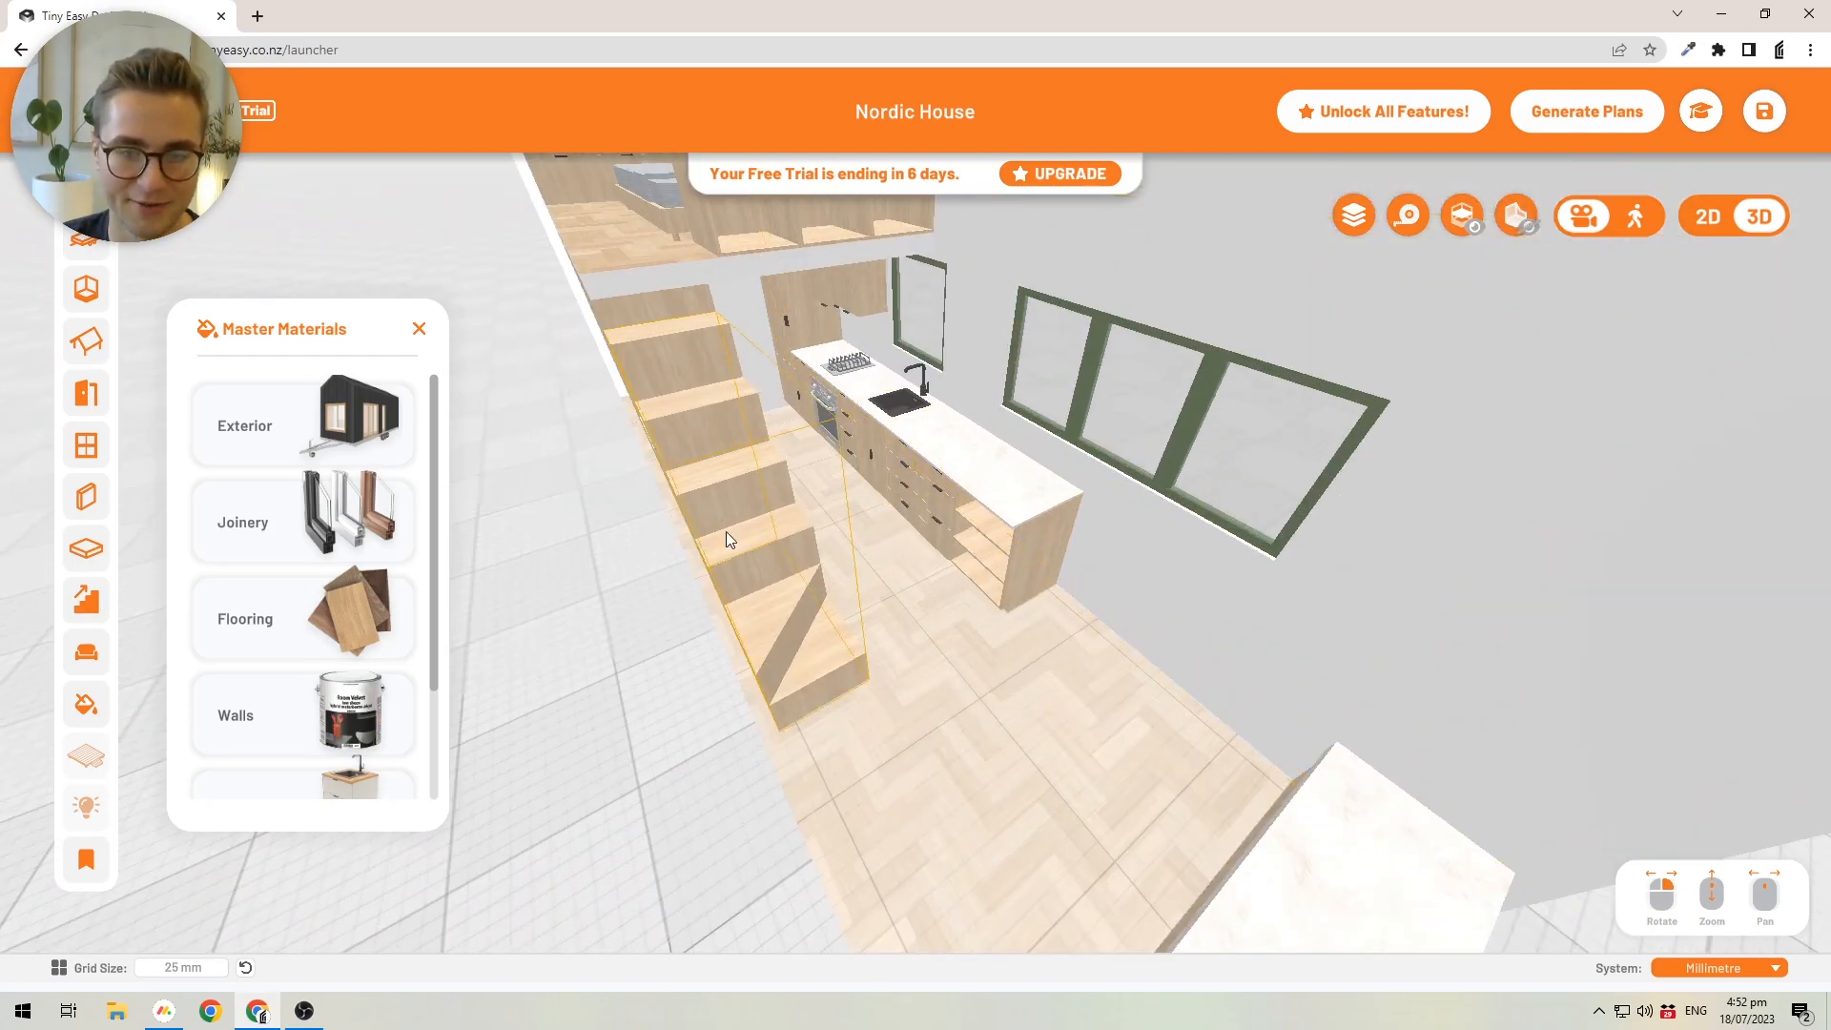
left_click(273, 620)
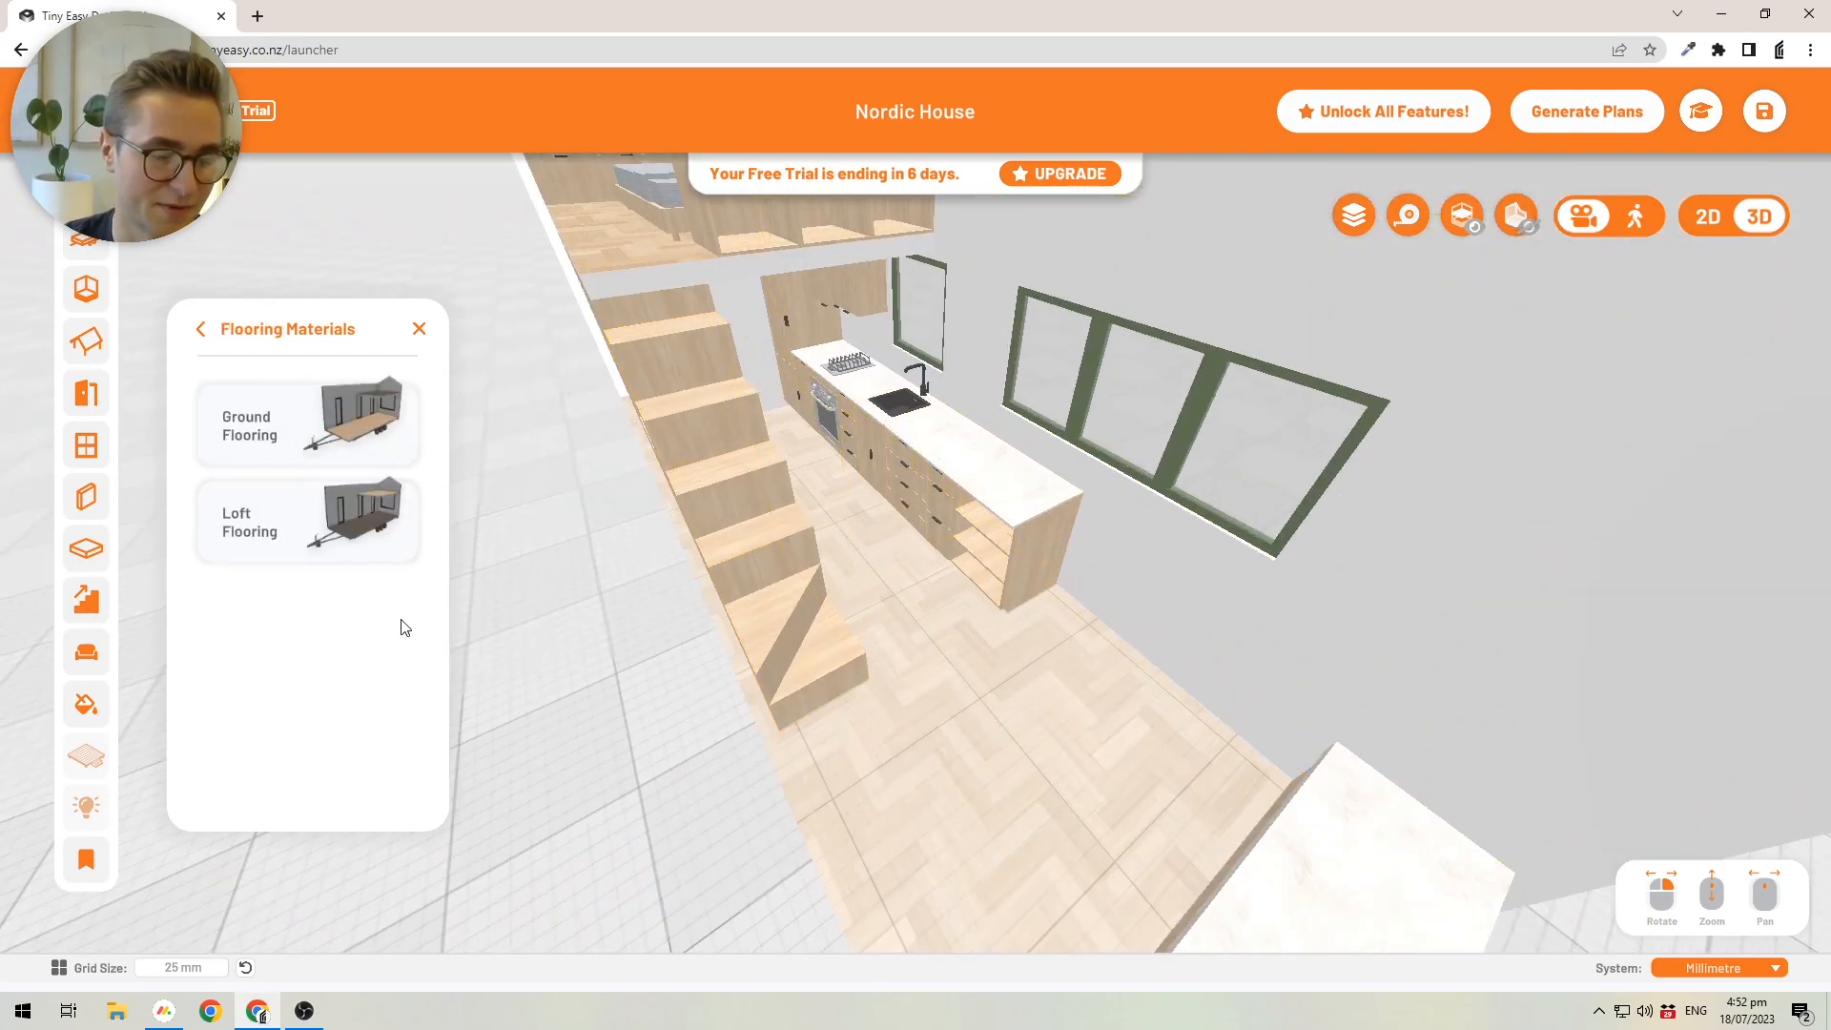
left_click(278, 434)
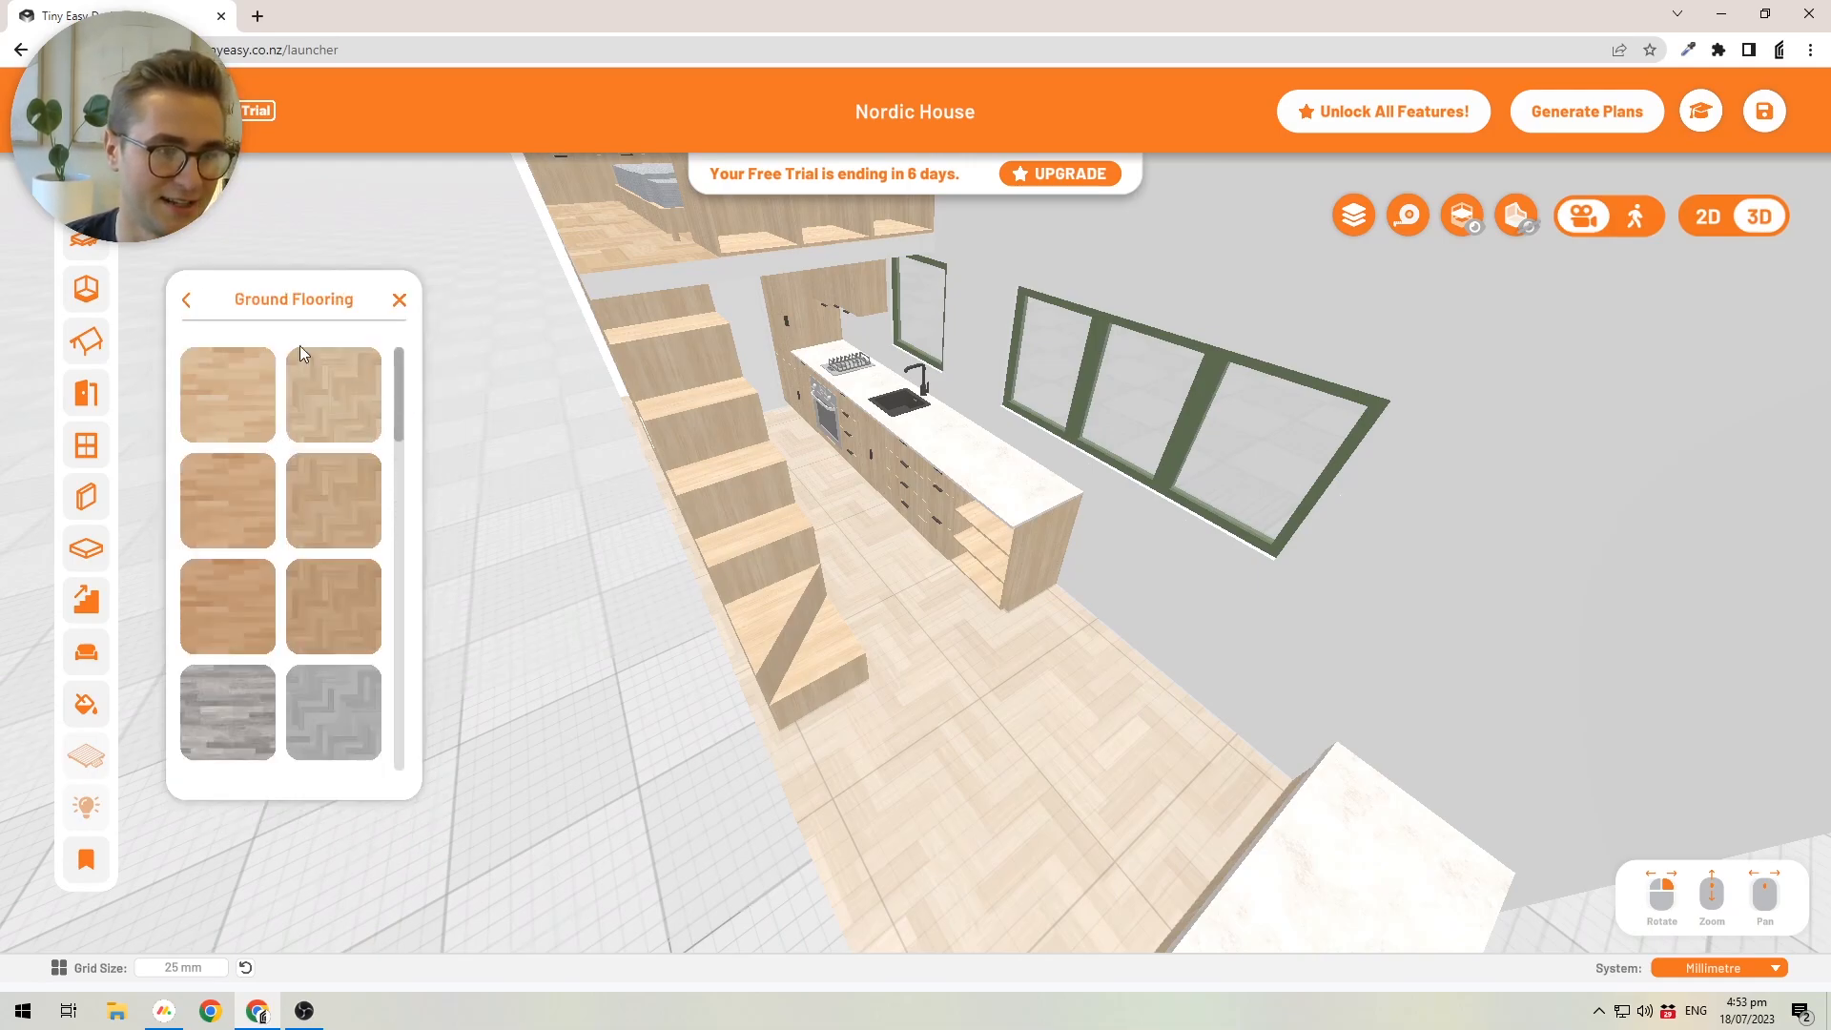
left_click(186, 300)
left_click(195, 324)
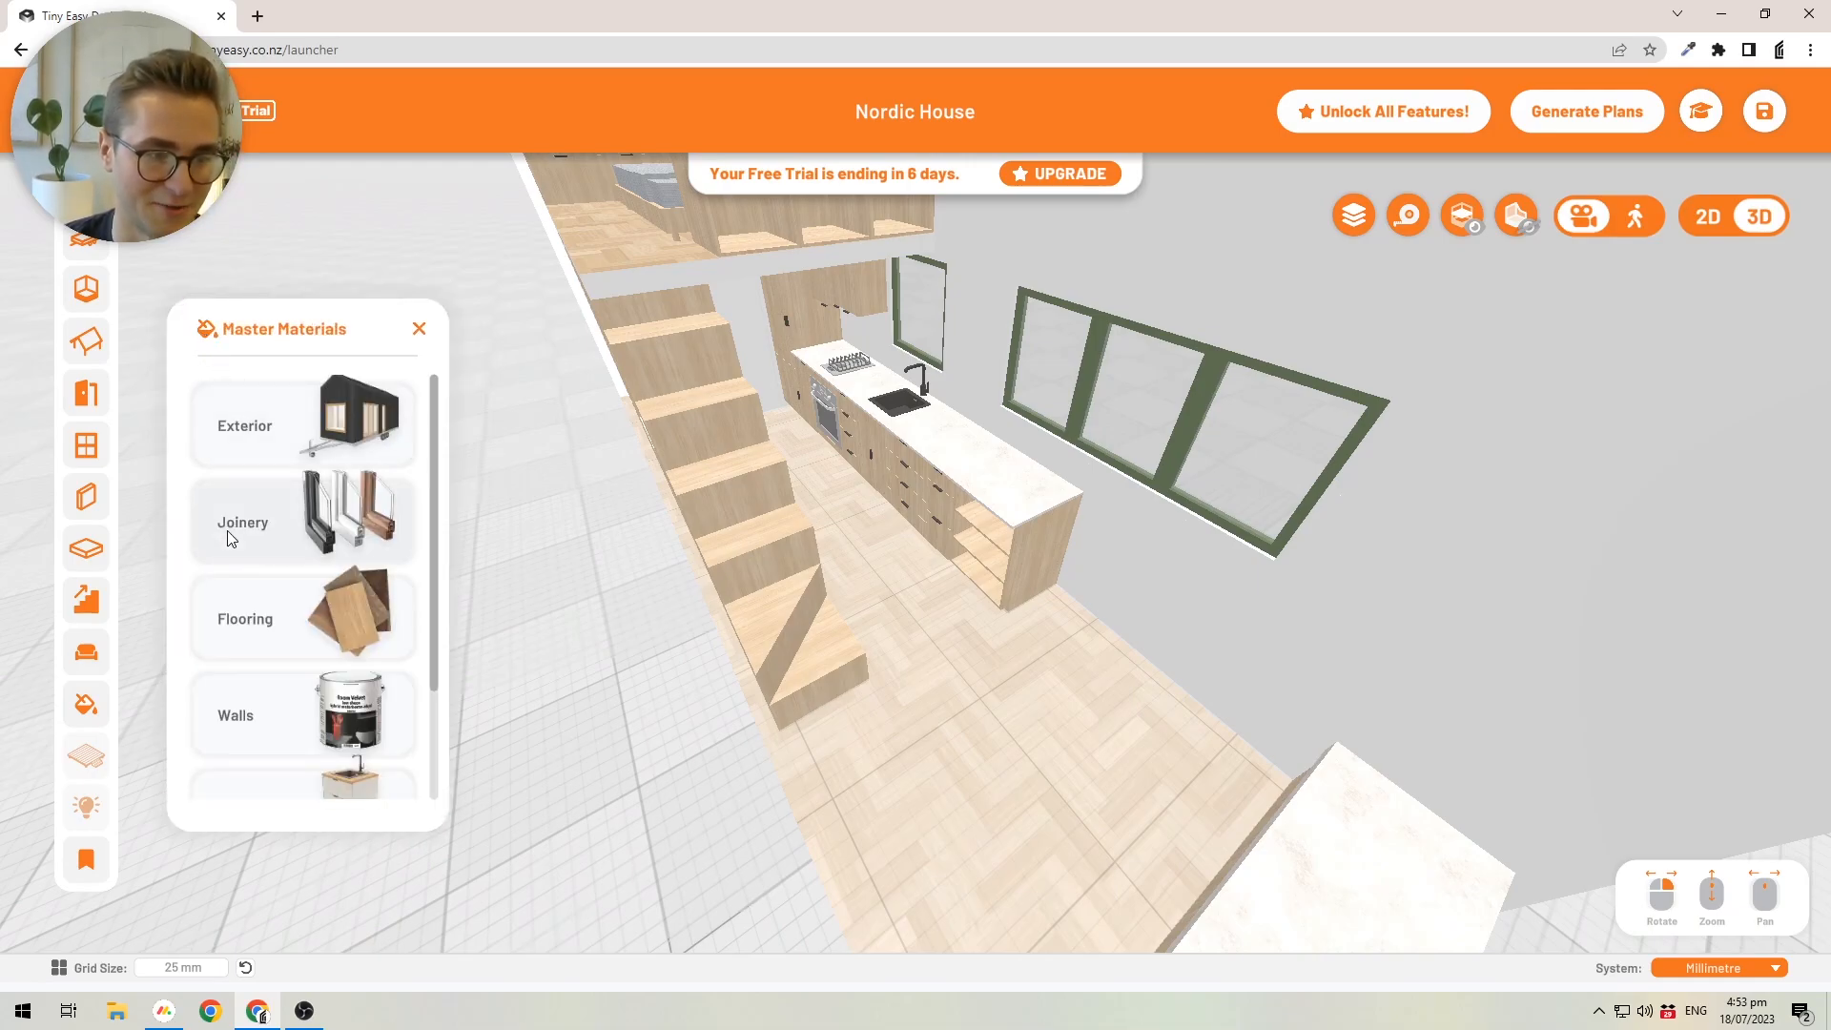
- Set the master ground flooring material to Cedar Herringbone
left_click(302, 625)
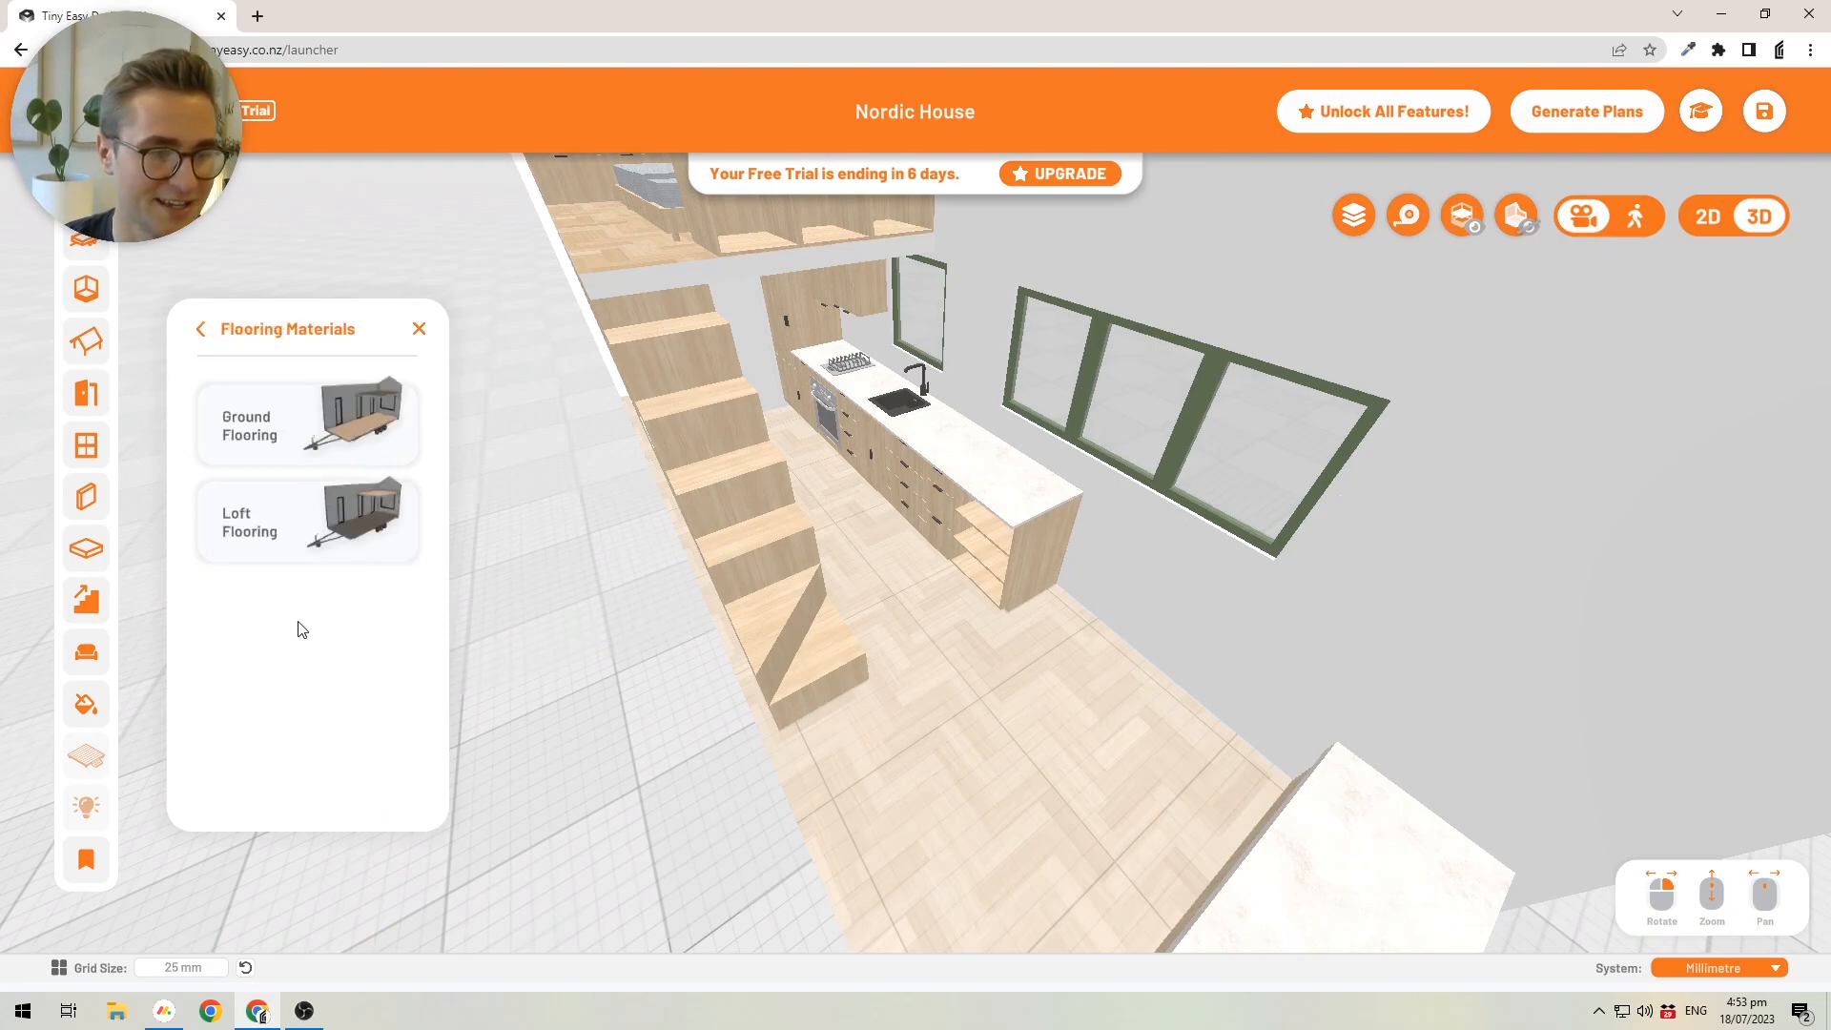
left_click(254, 426)
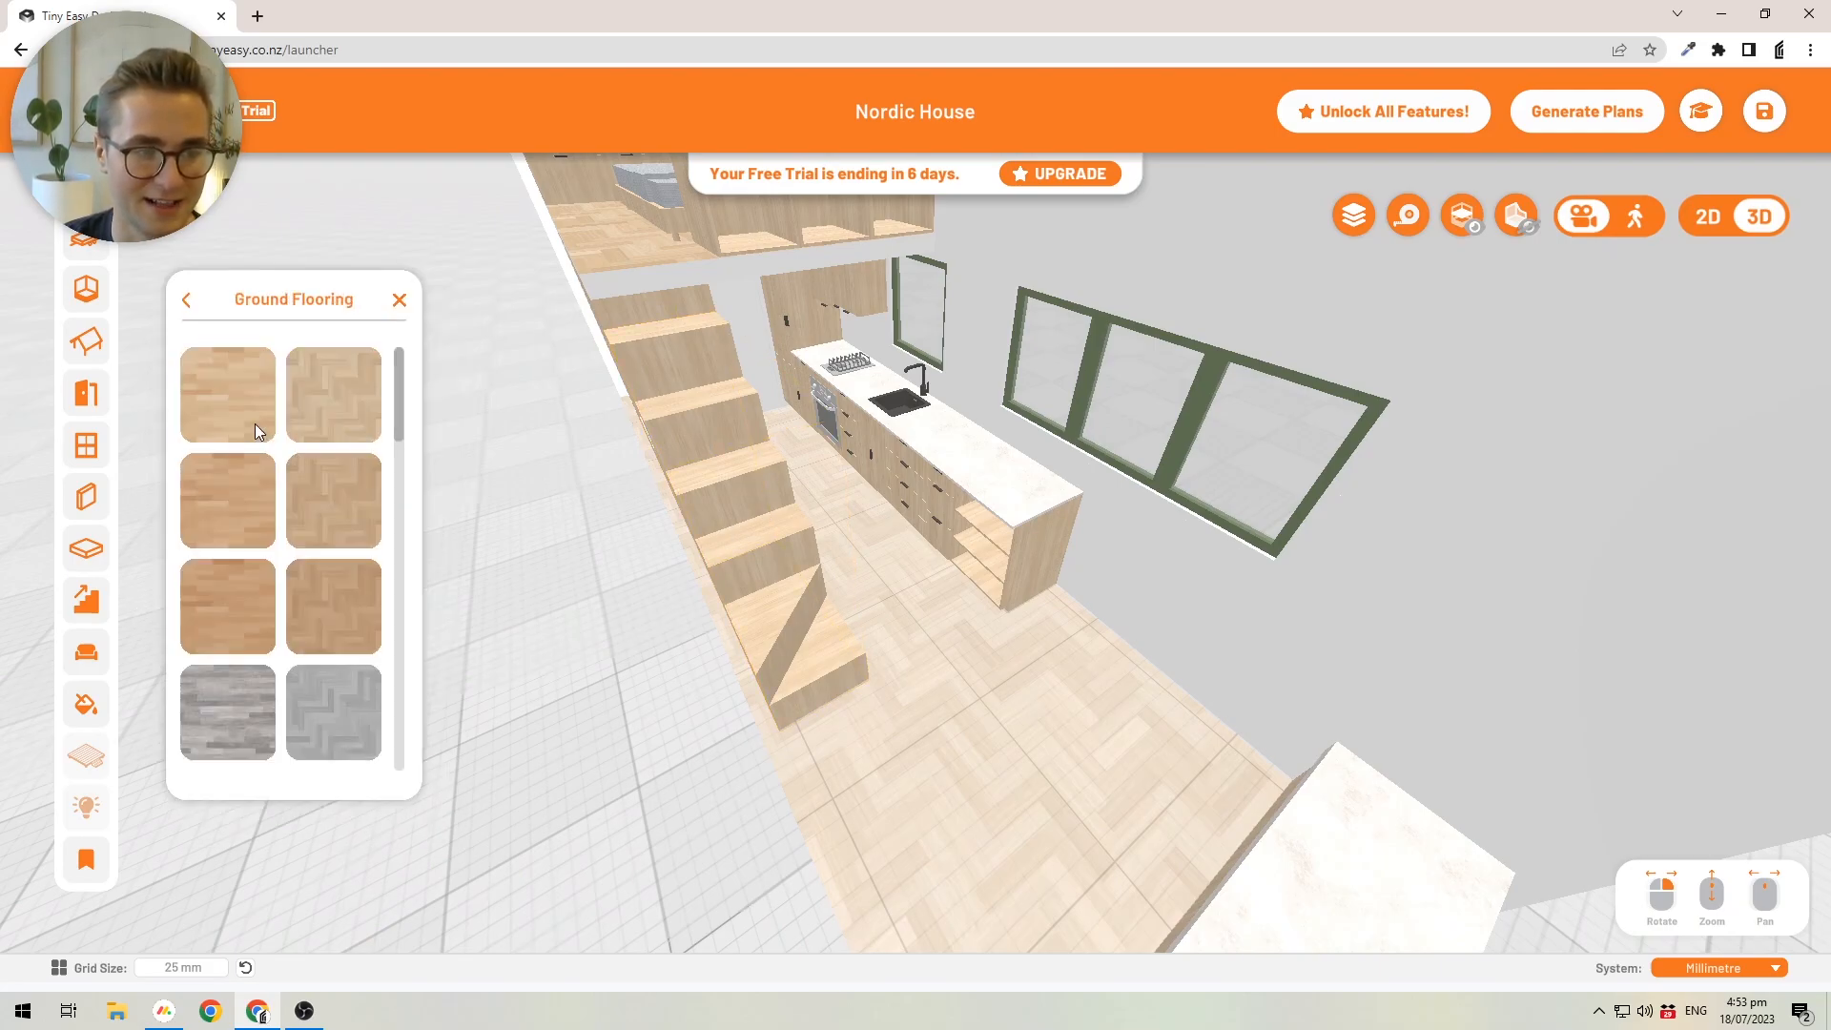
left_click_drag(395, 404, 378, 441)
scroll(333, 572, "up", 1)
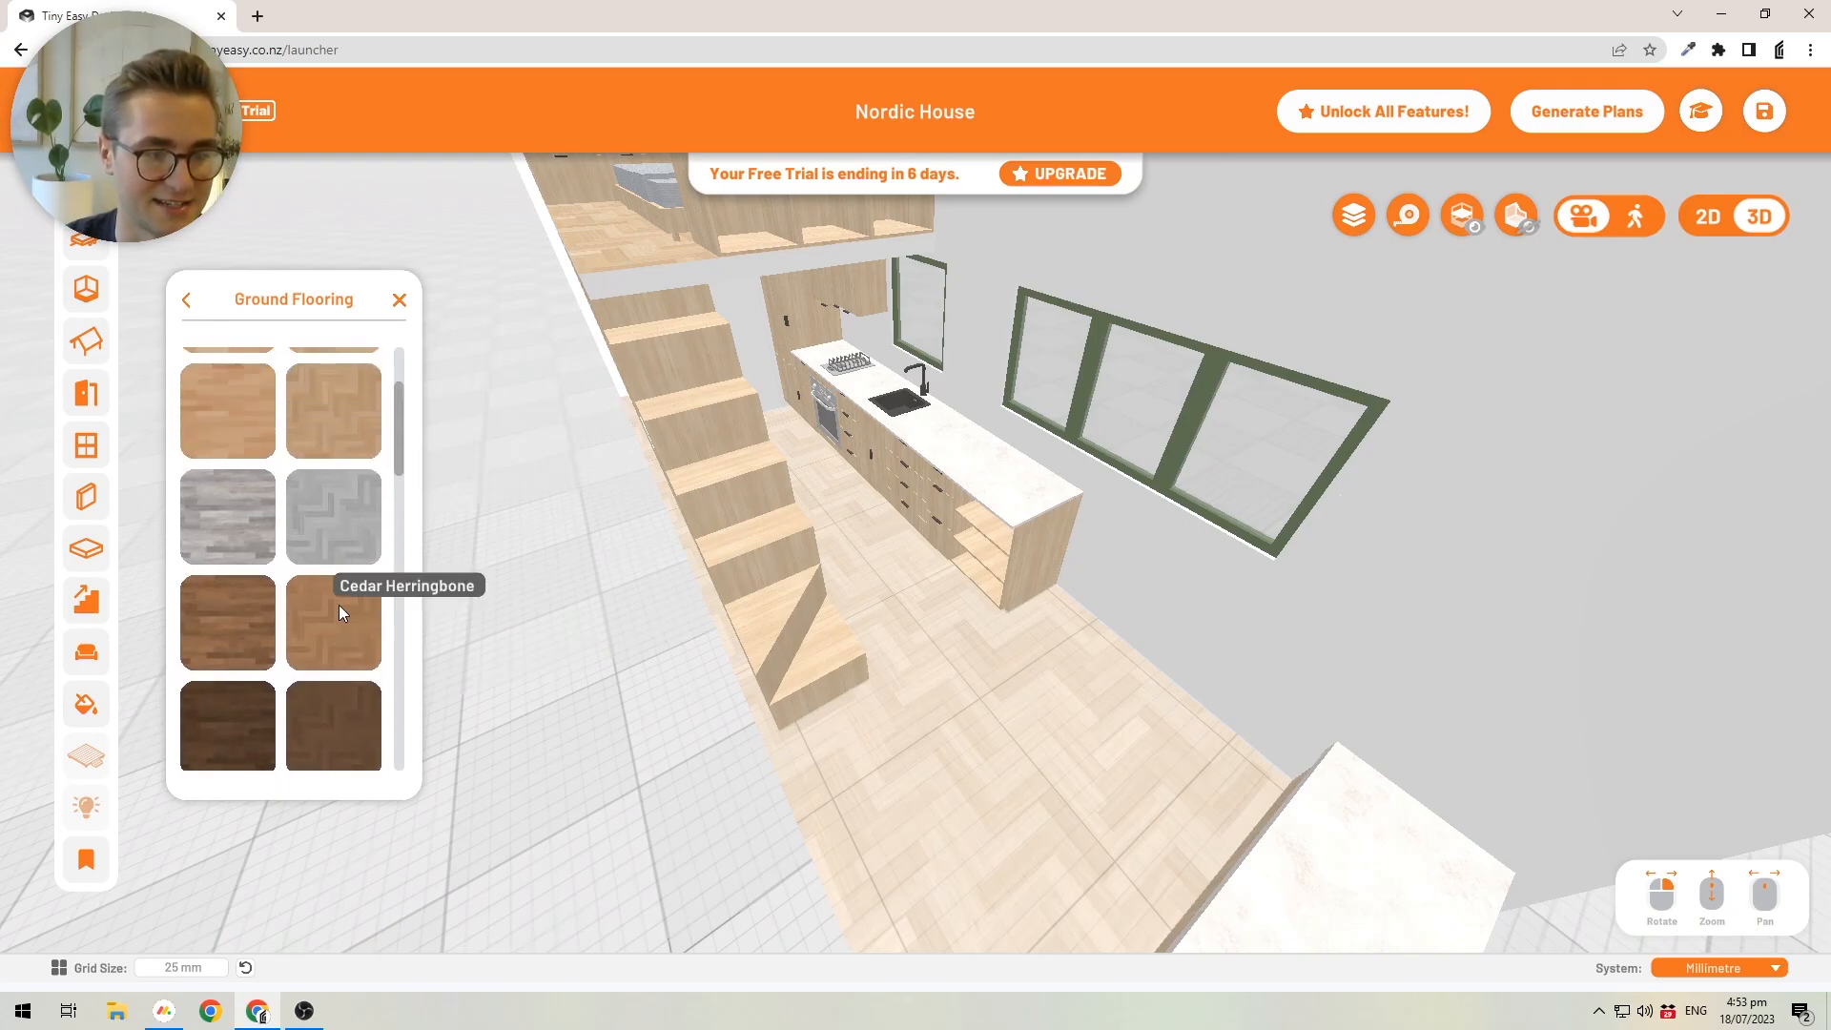
left_click(339, 606)
right_click_drag(918, 586, 774, 227)
scroll(837, 624, "up", 2)
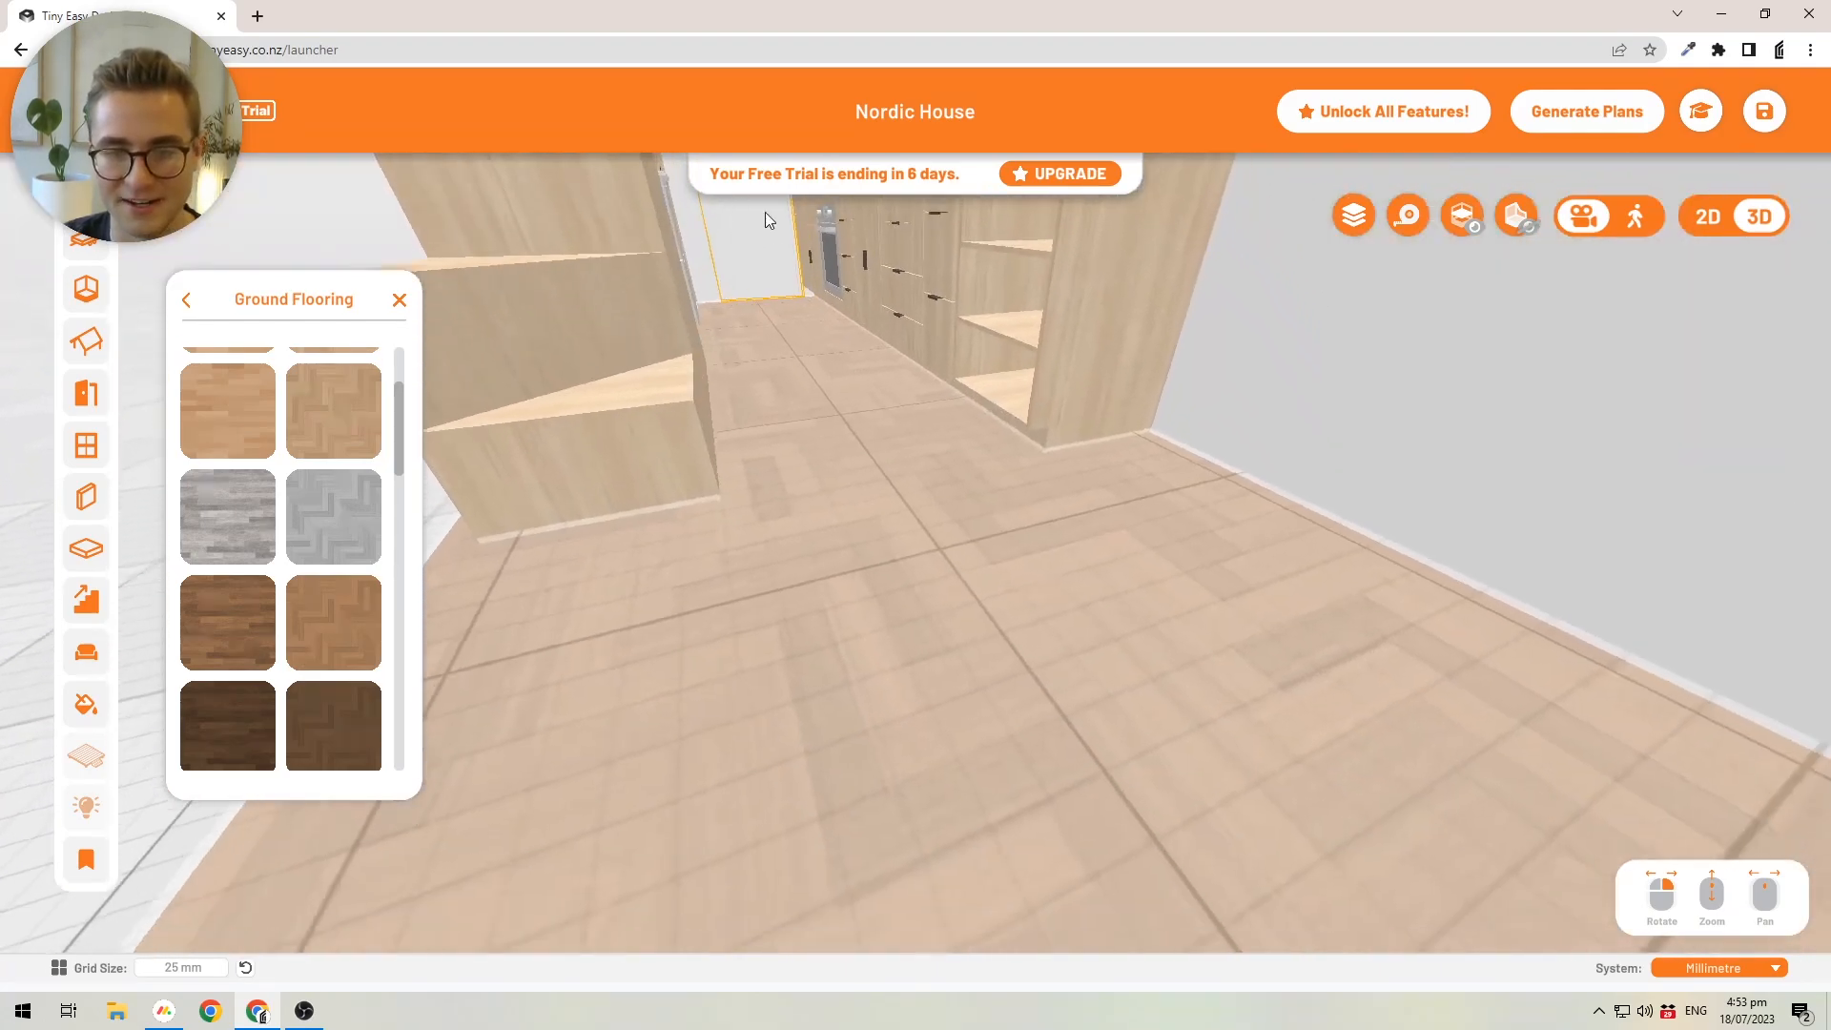
right_click_drag(841, 543, 816, 427)
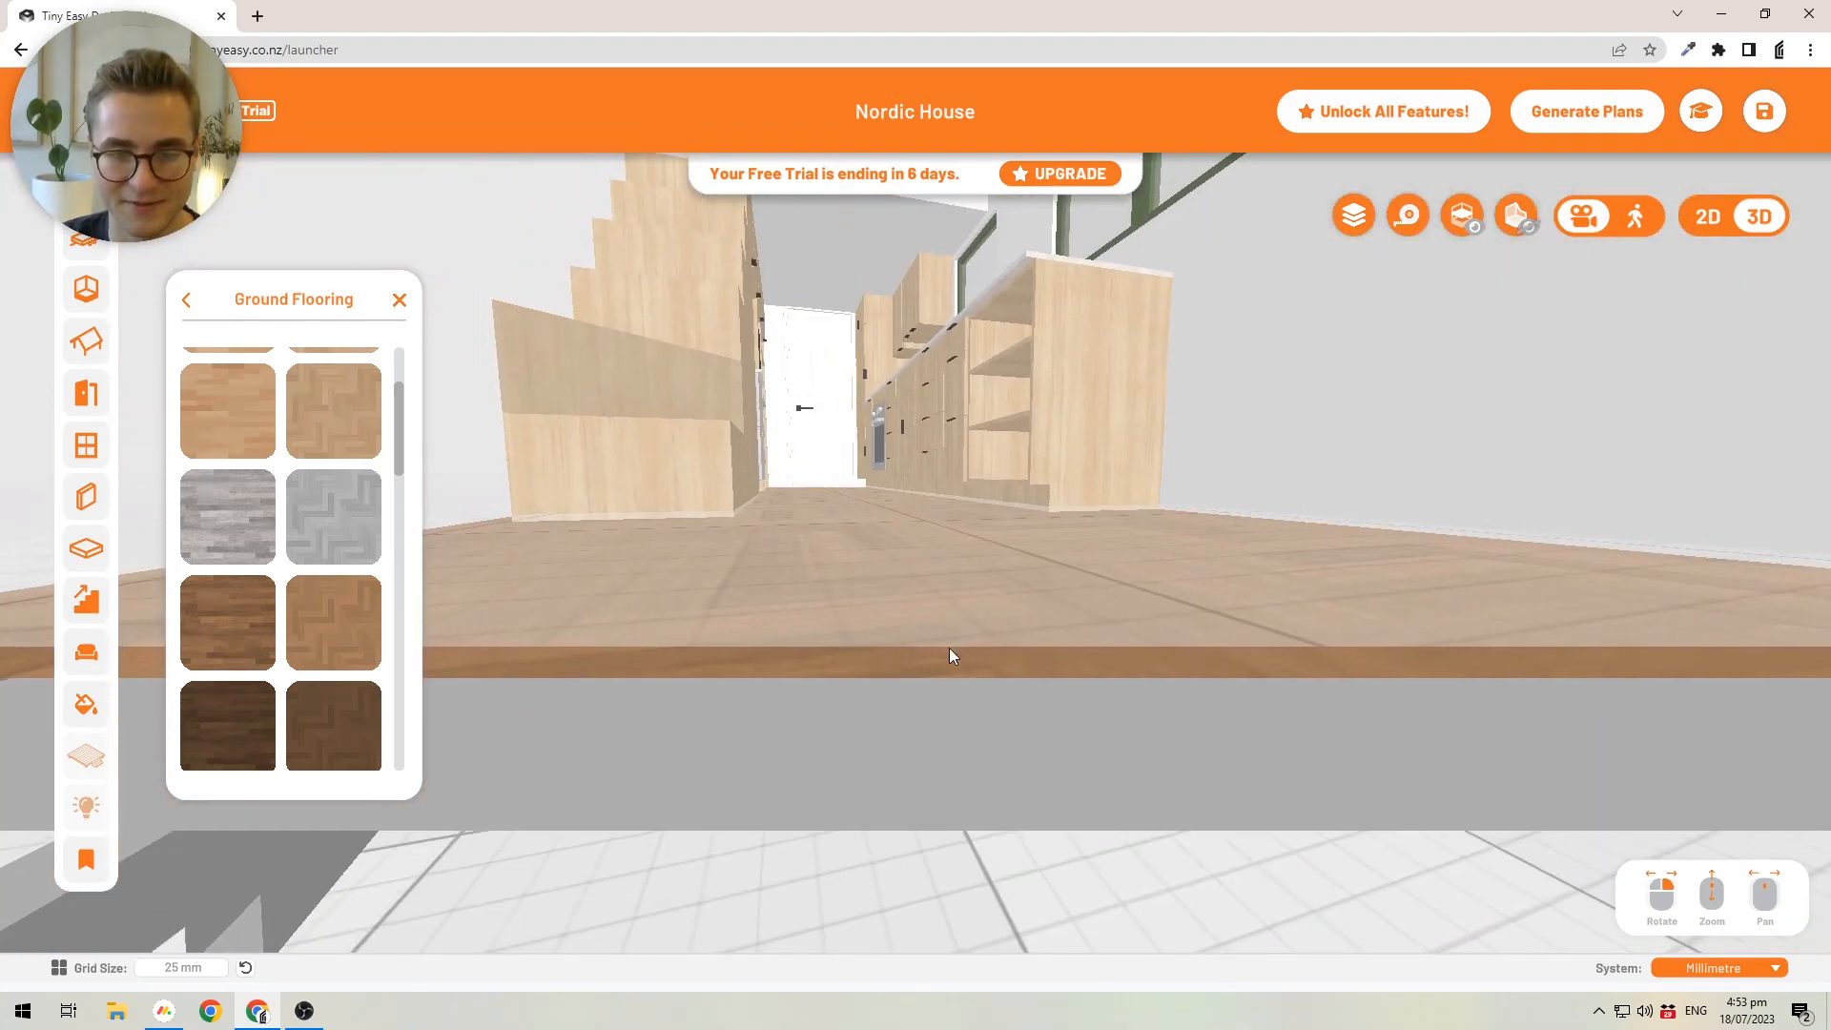
- Set the master loft flooring material to a mid-brown timber herringbone
right_click_drag(934, 659, 916, 634)
scroll(915, 634, "down", 3)
scroll(1028, 613, "up", 3)
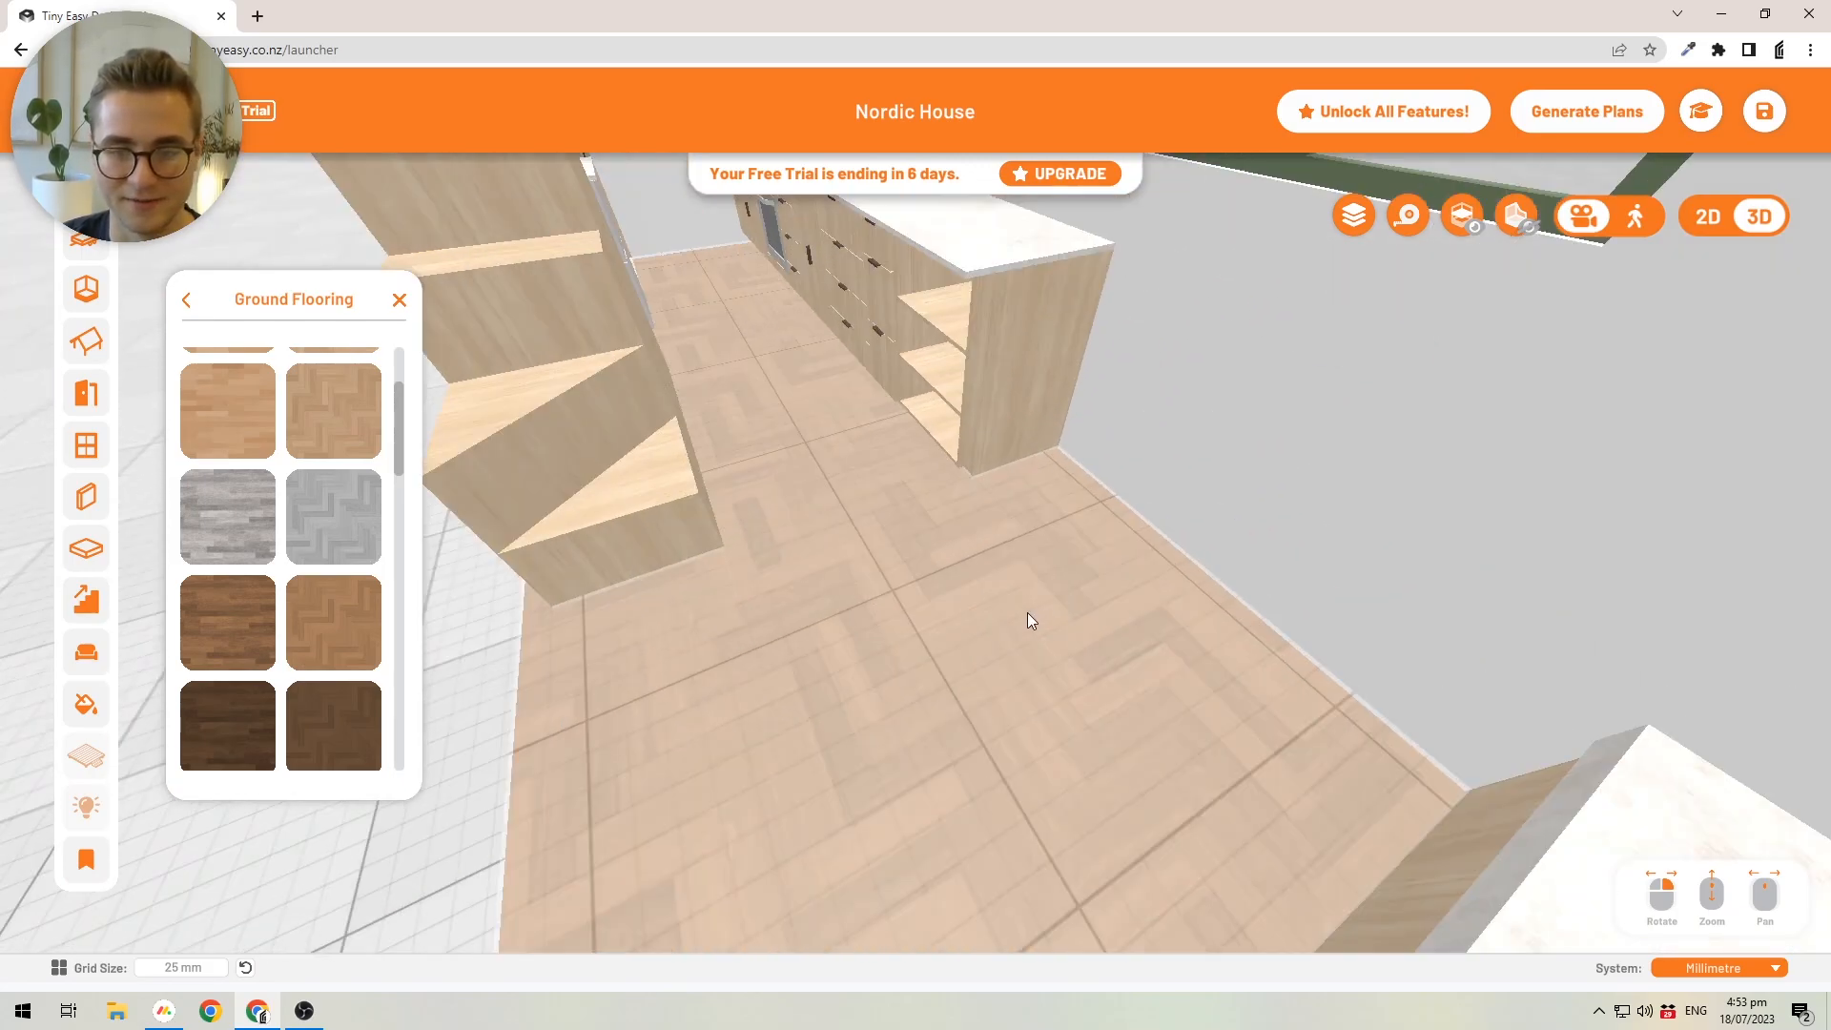
scroll(880, 570, "down", 3)
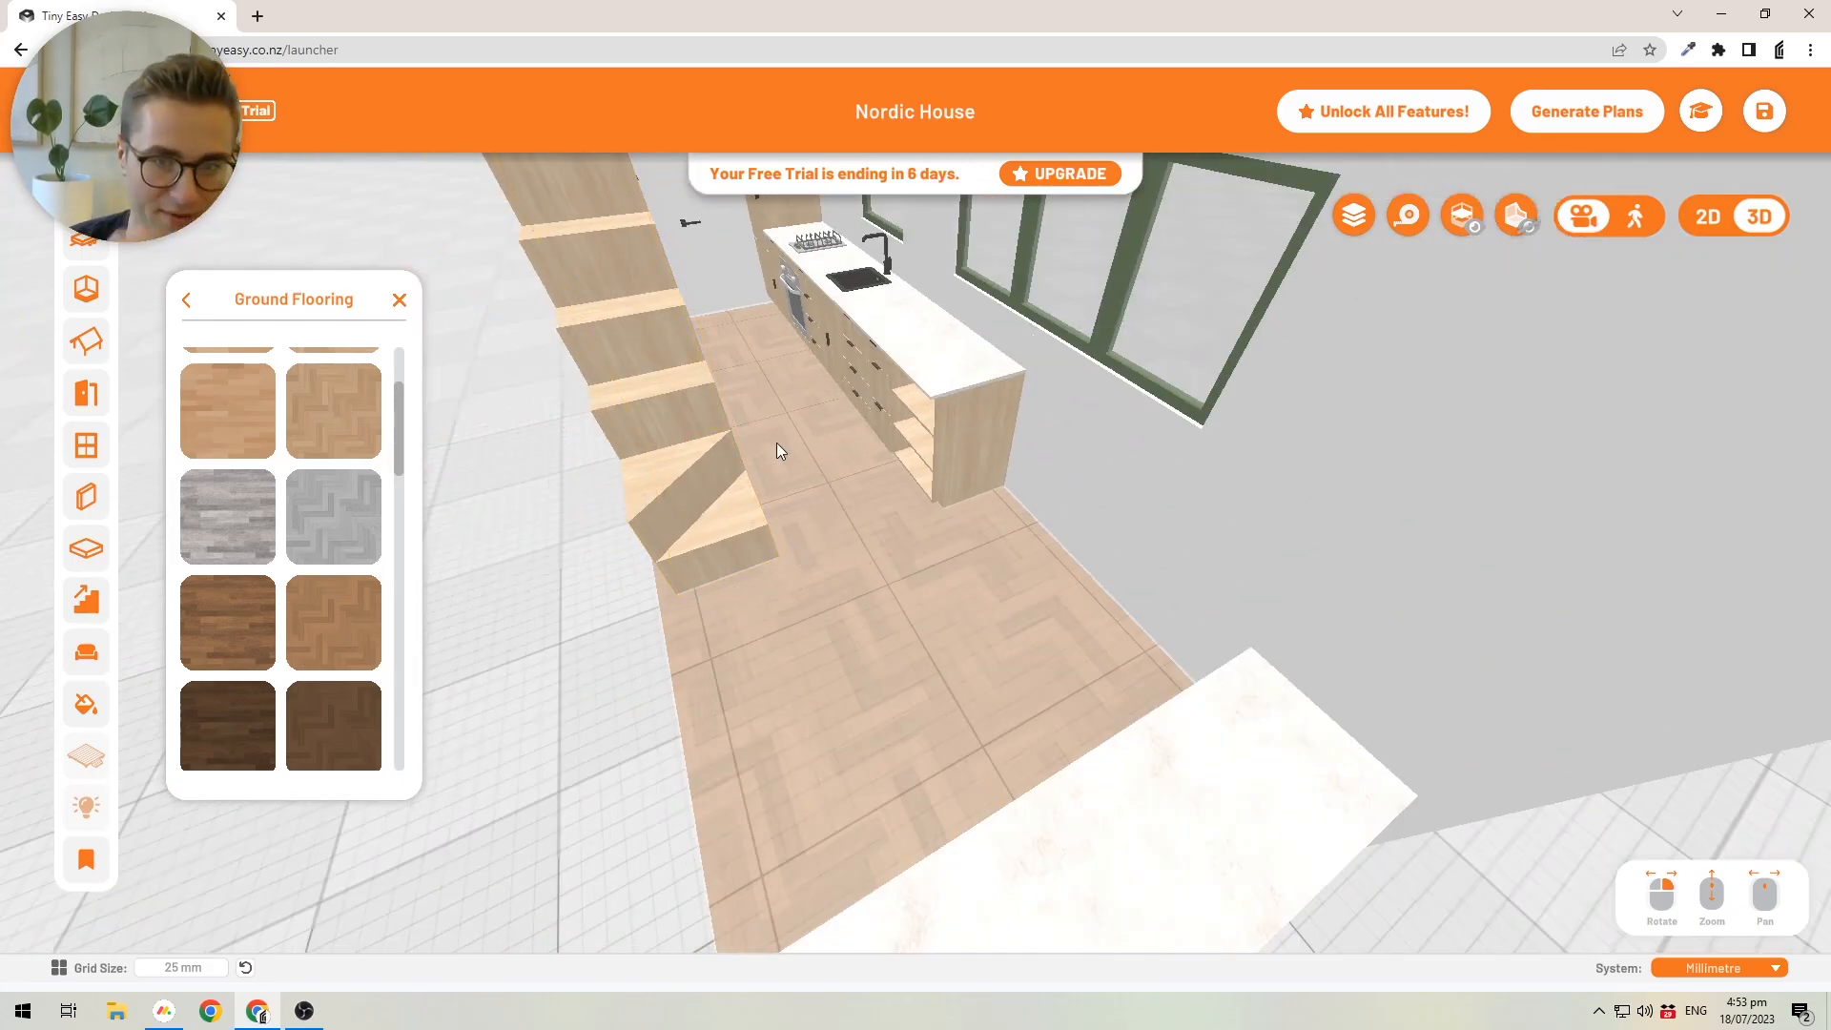
scroll(964, 748, "down", 3)
scroll(964, 748, "down", 3)
left_click(186, 300)
left_click(275, 515)
scroll(365, 580, "down", 4)
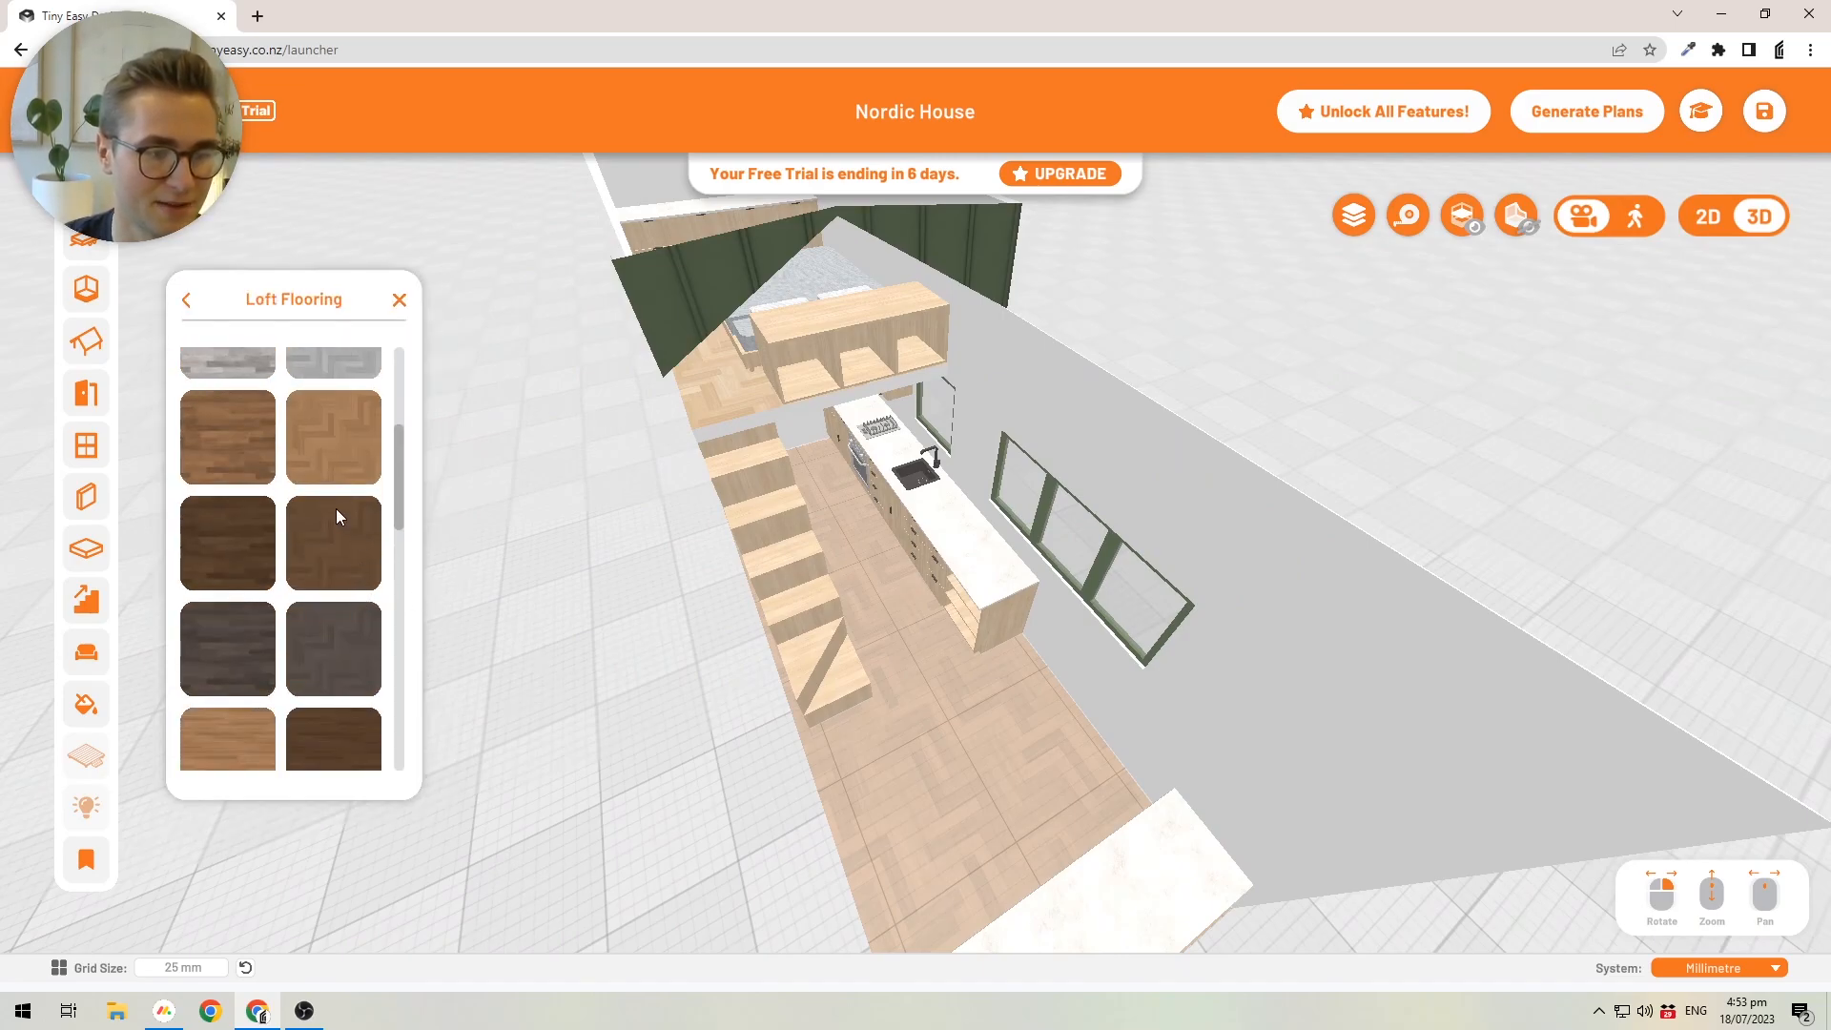
left_click(342, 456)
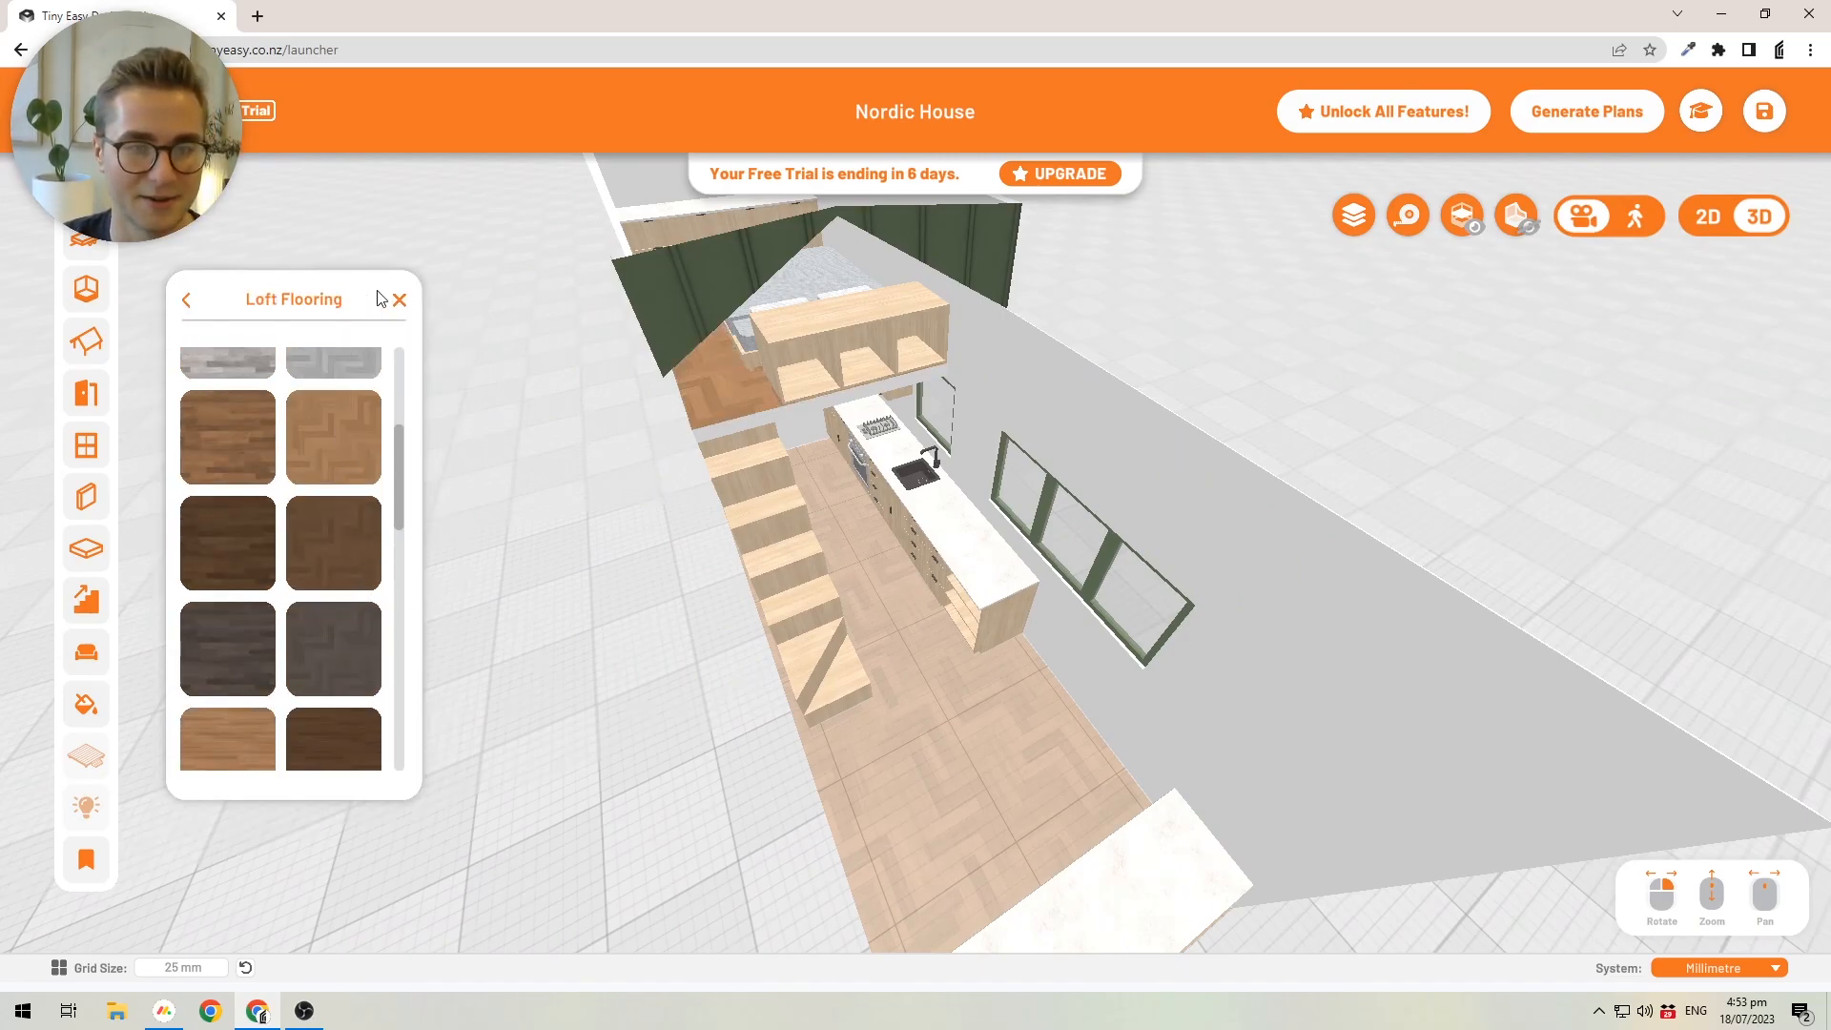
left_click(186, 301)
- Set the master cabinetry carcass material for the furniture to a mid-brown timber
right_click_drag(667, 520, 730, 317)
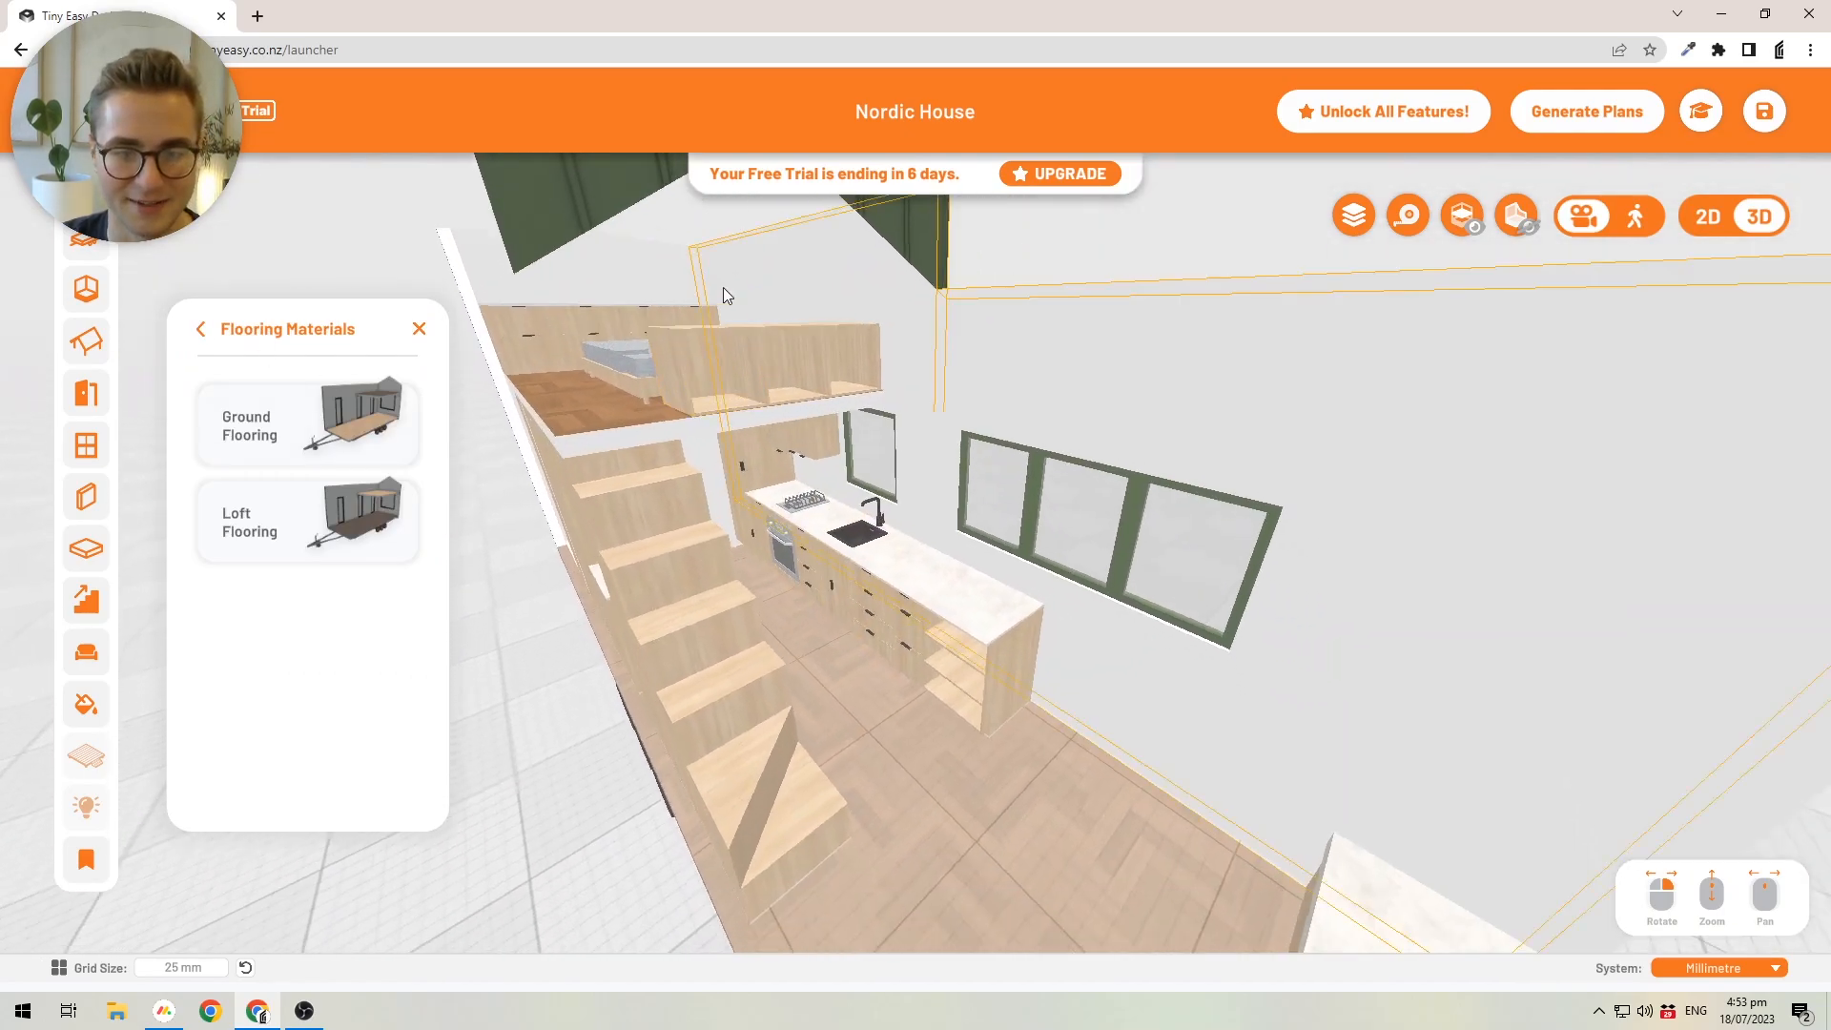
scroll(845, 634, "up", 3)
left_click(200, 329)
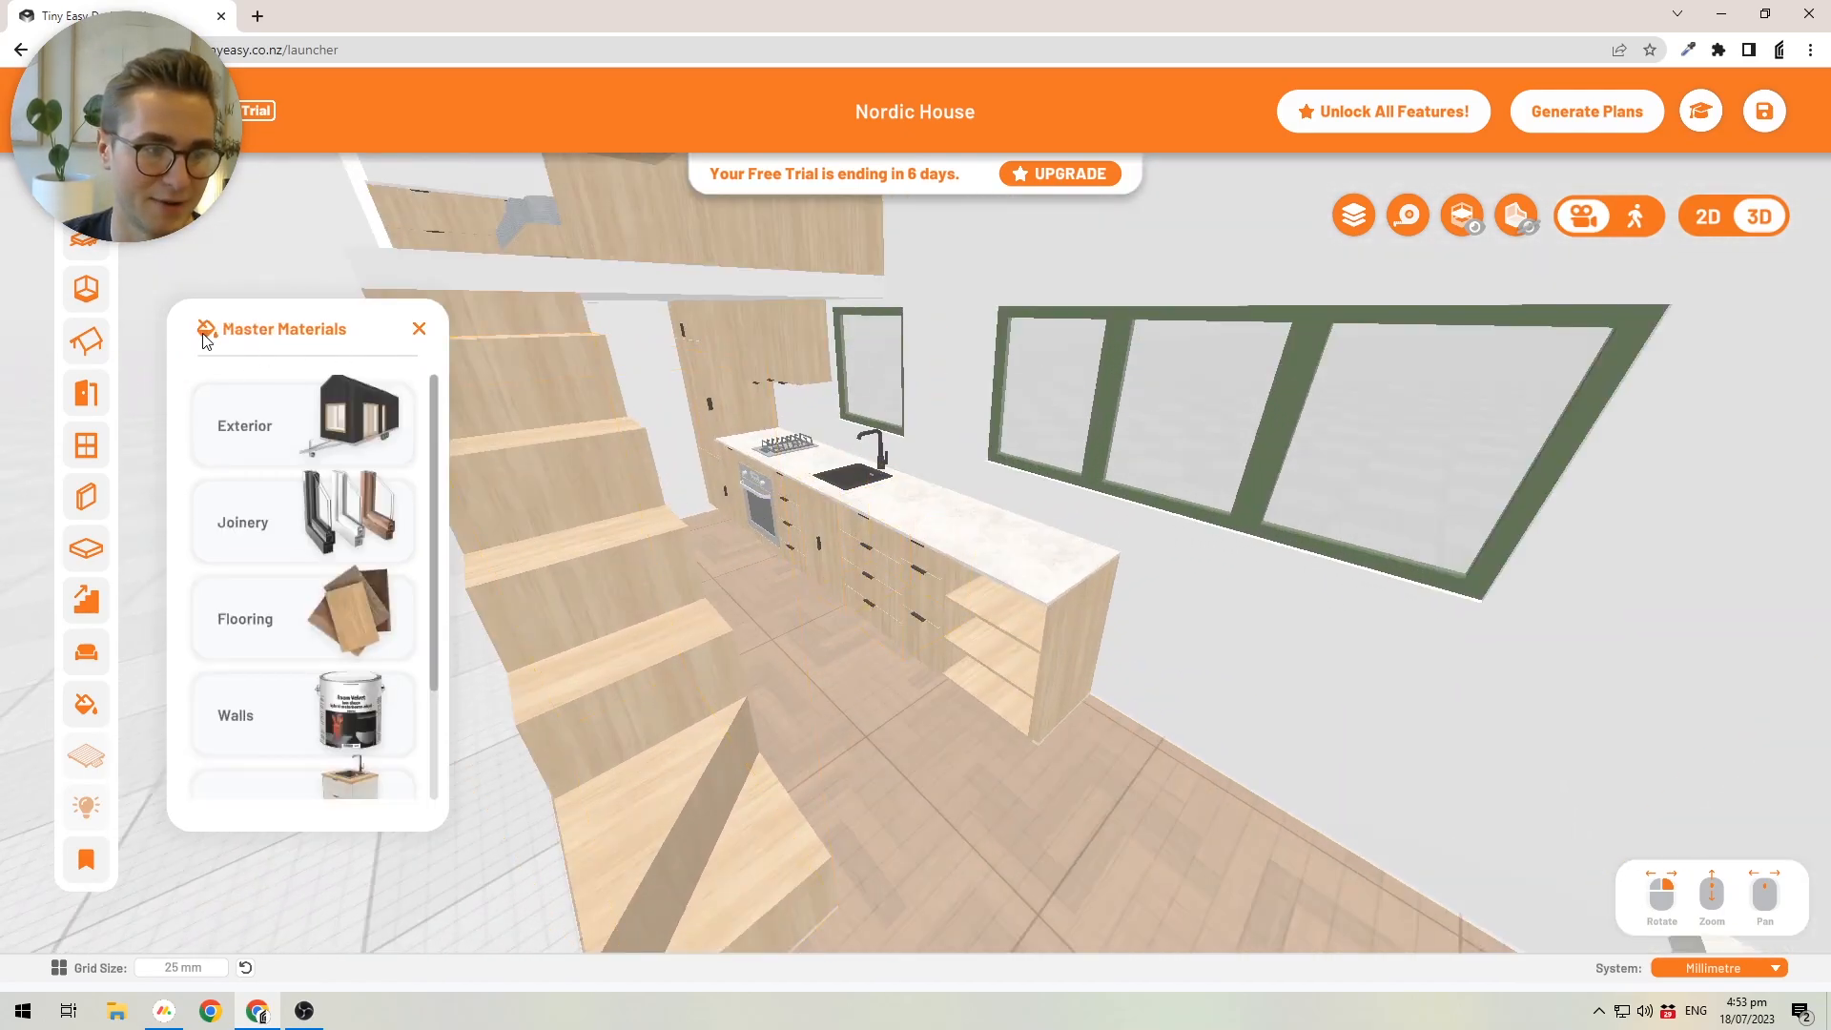
scroll(257, 639, "down", 1)
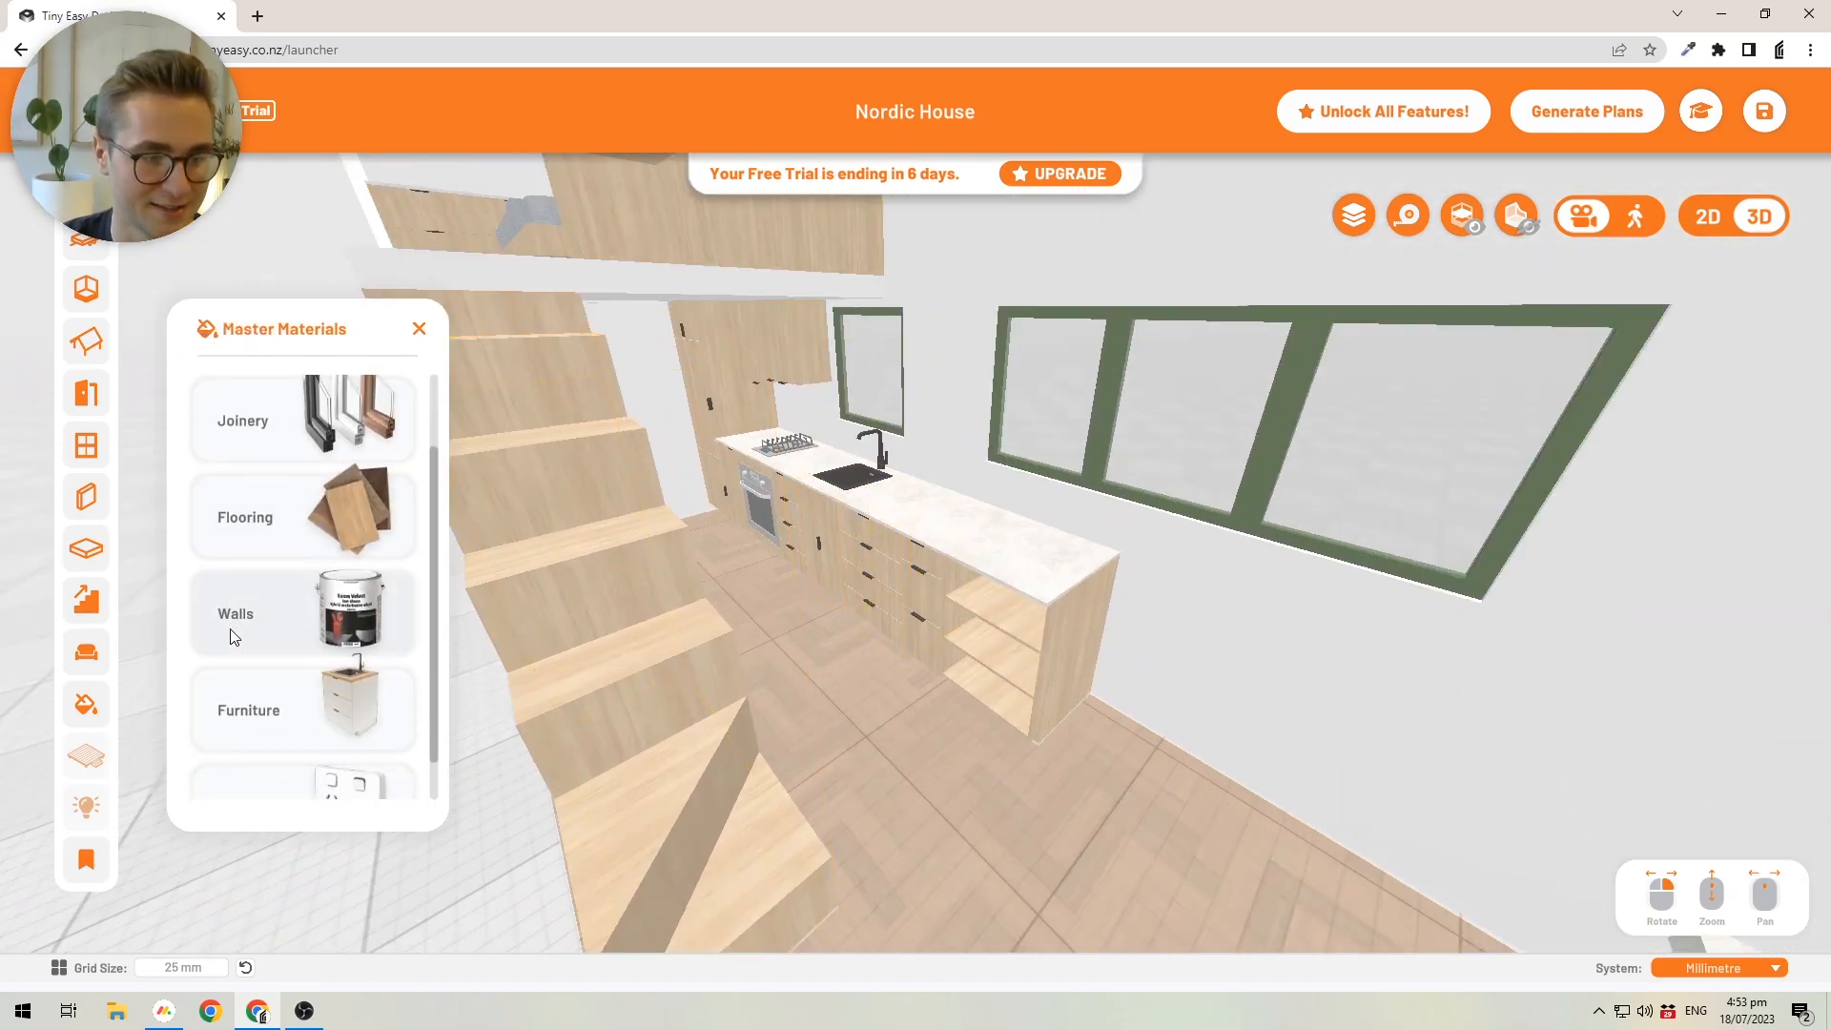
scroll(291, 647, "down", 1)
left_click(291, 647)
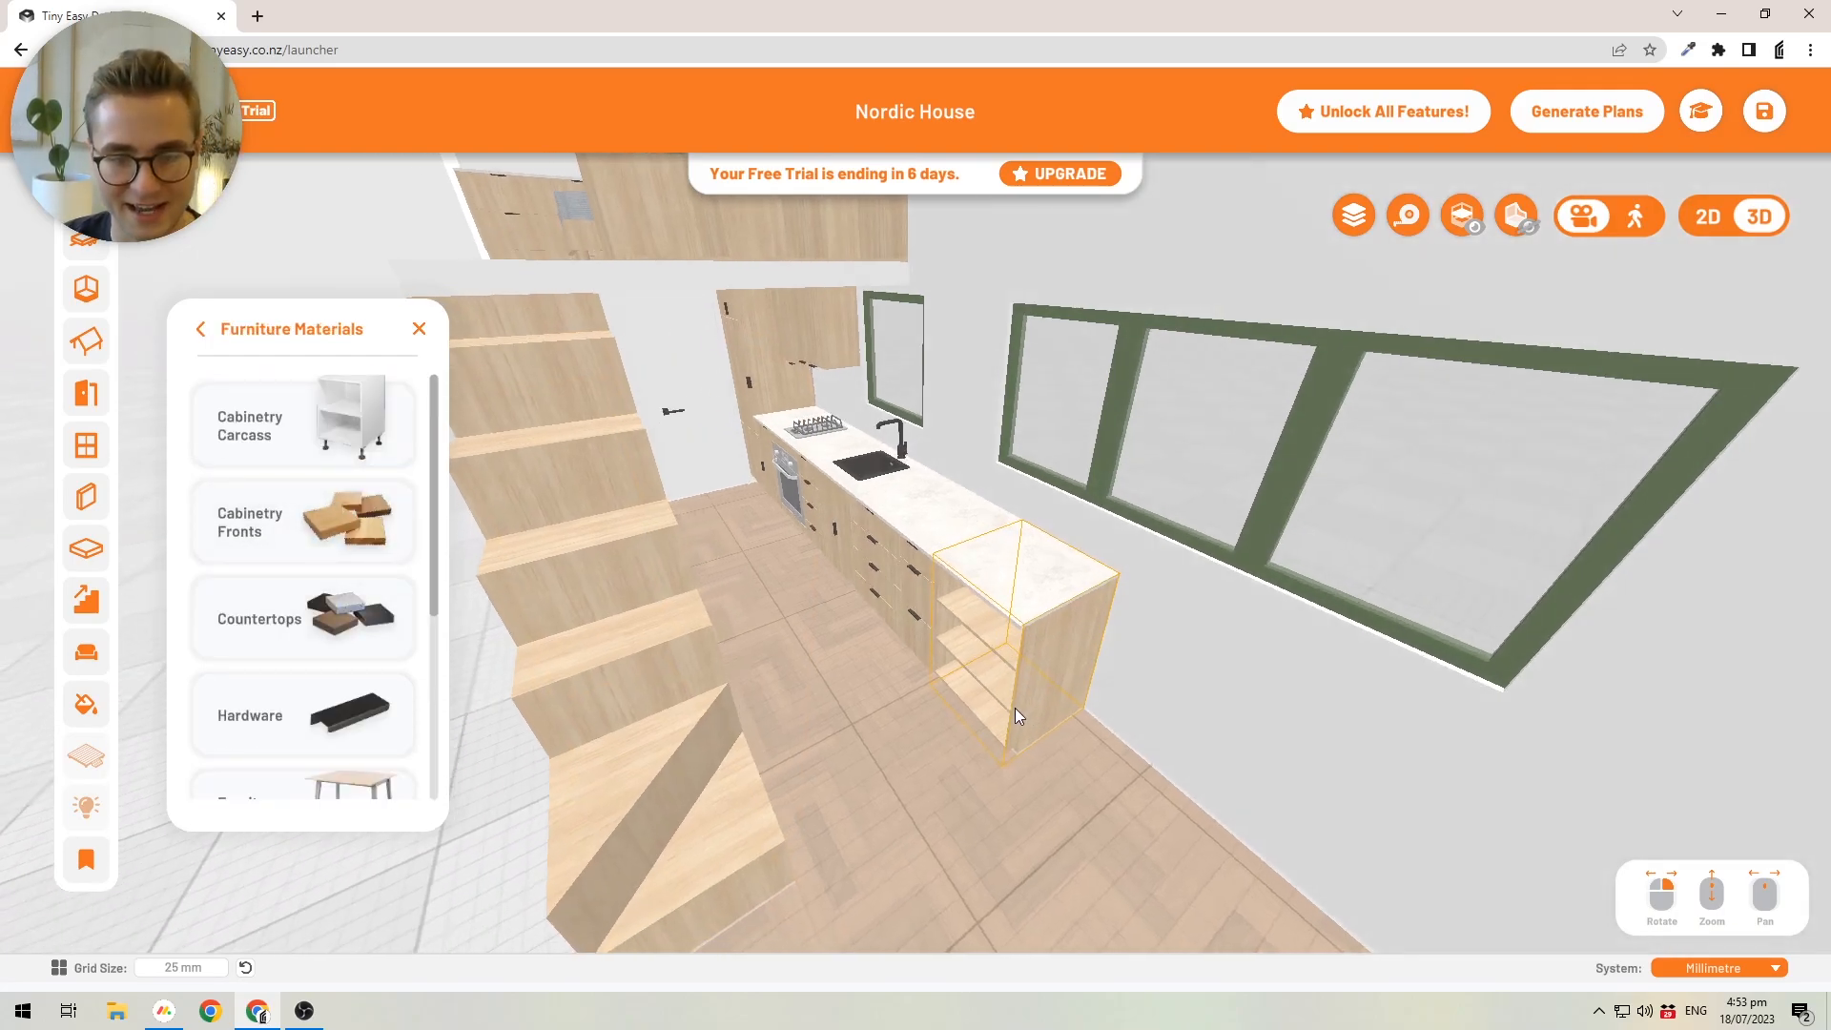
middle_click_drag(1014, 707, 973, 591)
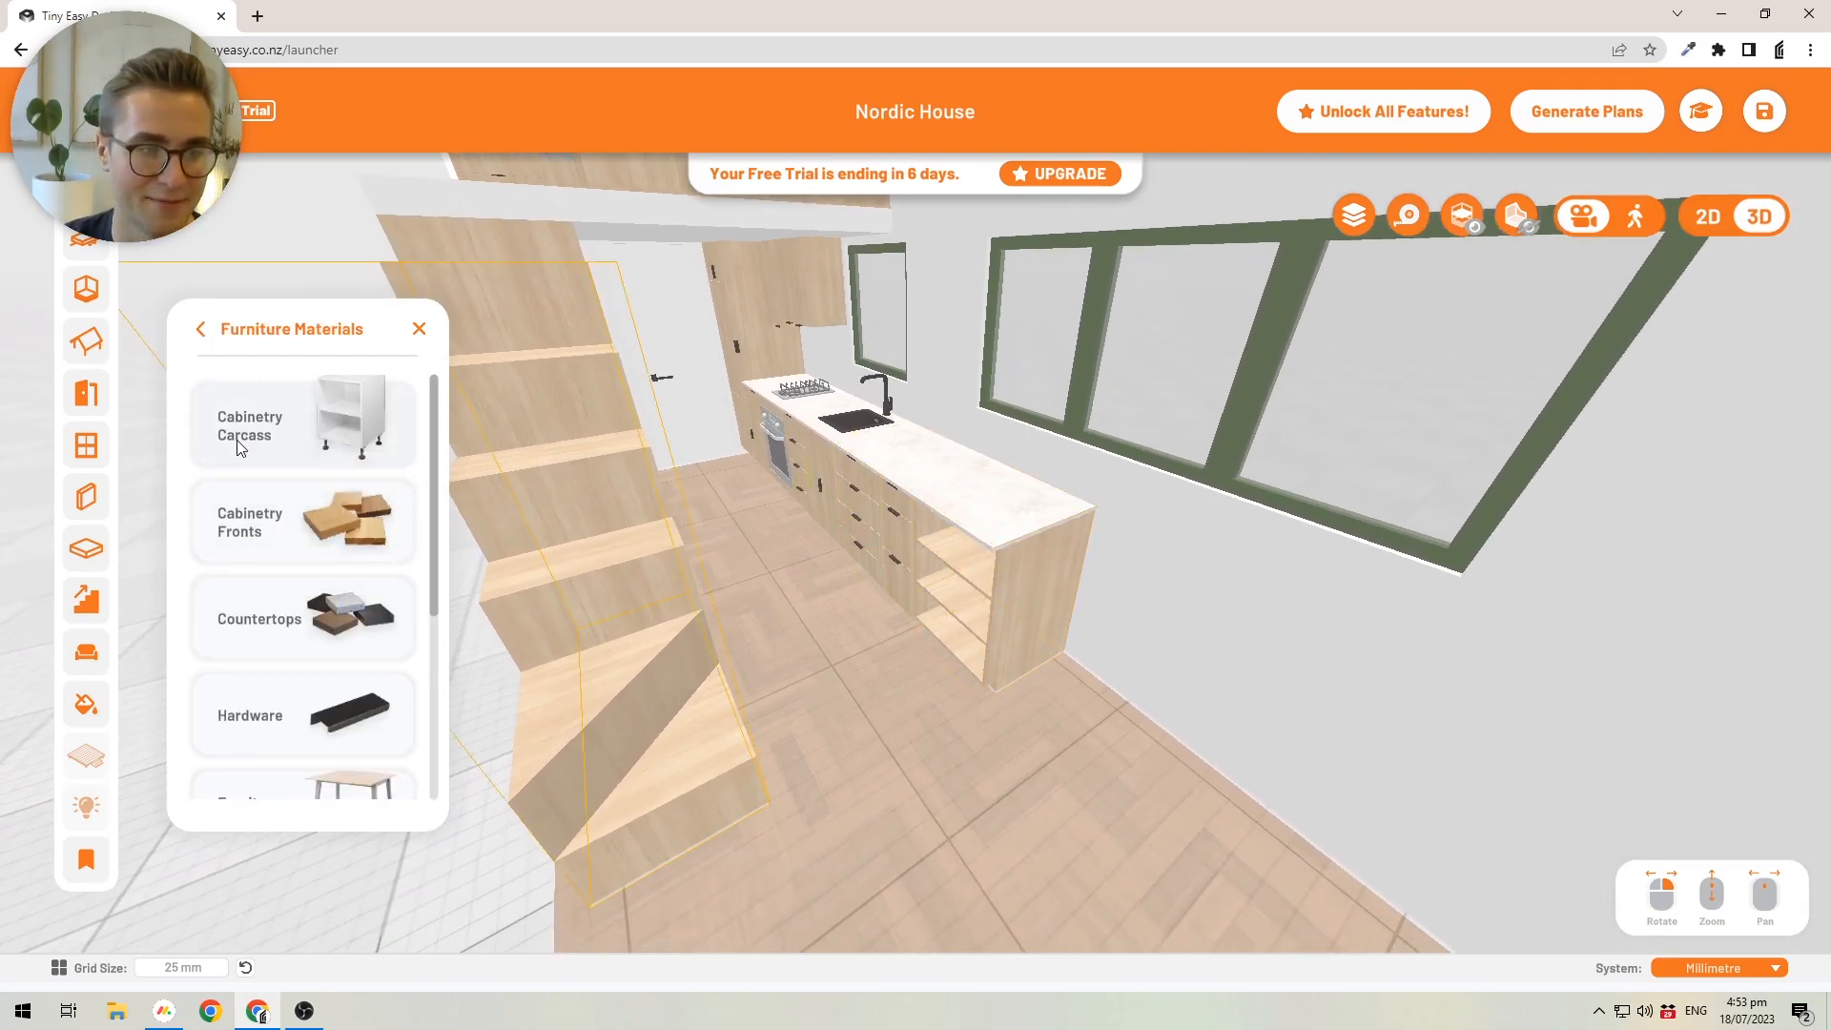
left_click(296, 433)
scroll(391, 448, "down", 2)
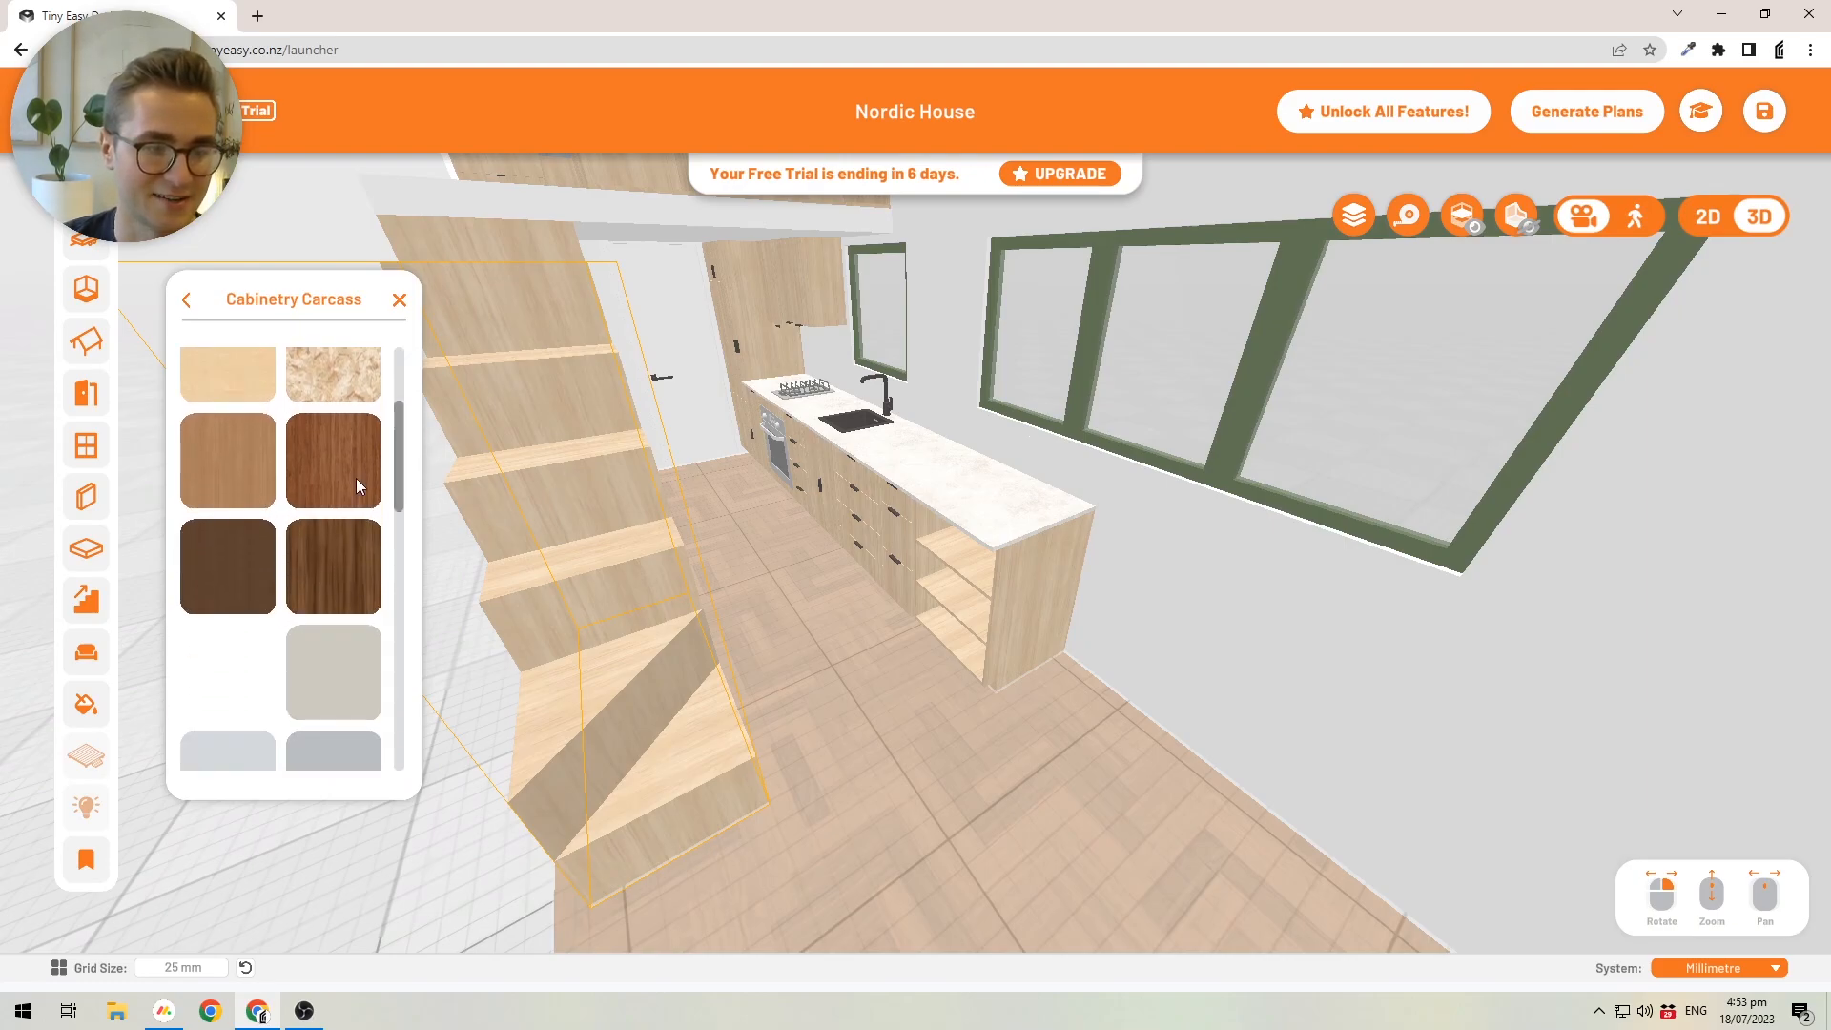
mouse_move(744, 458)
left_mouse_down()
mouse_move(792, 548)
mouse_move(753, 443)
left_mouse_up()
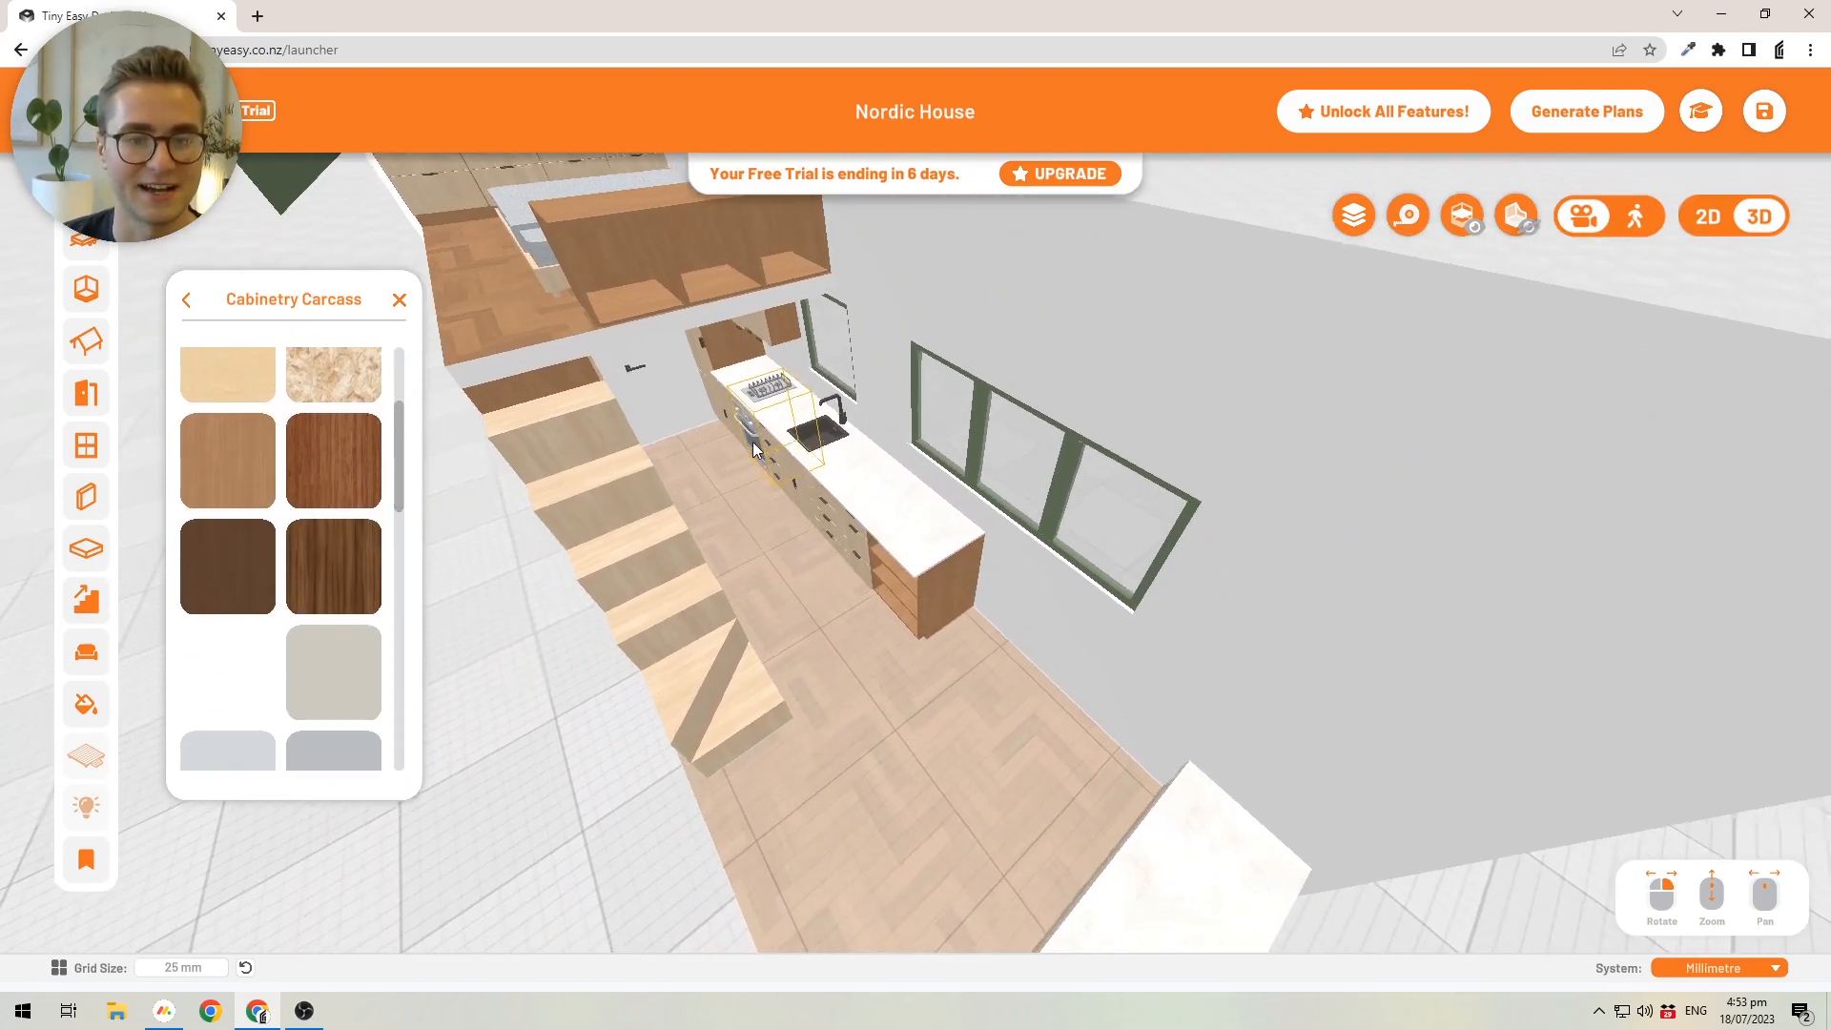
left_click(185, 301)
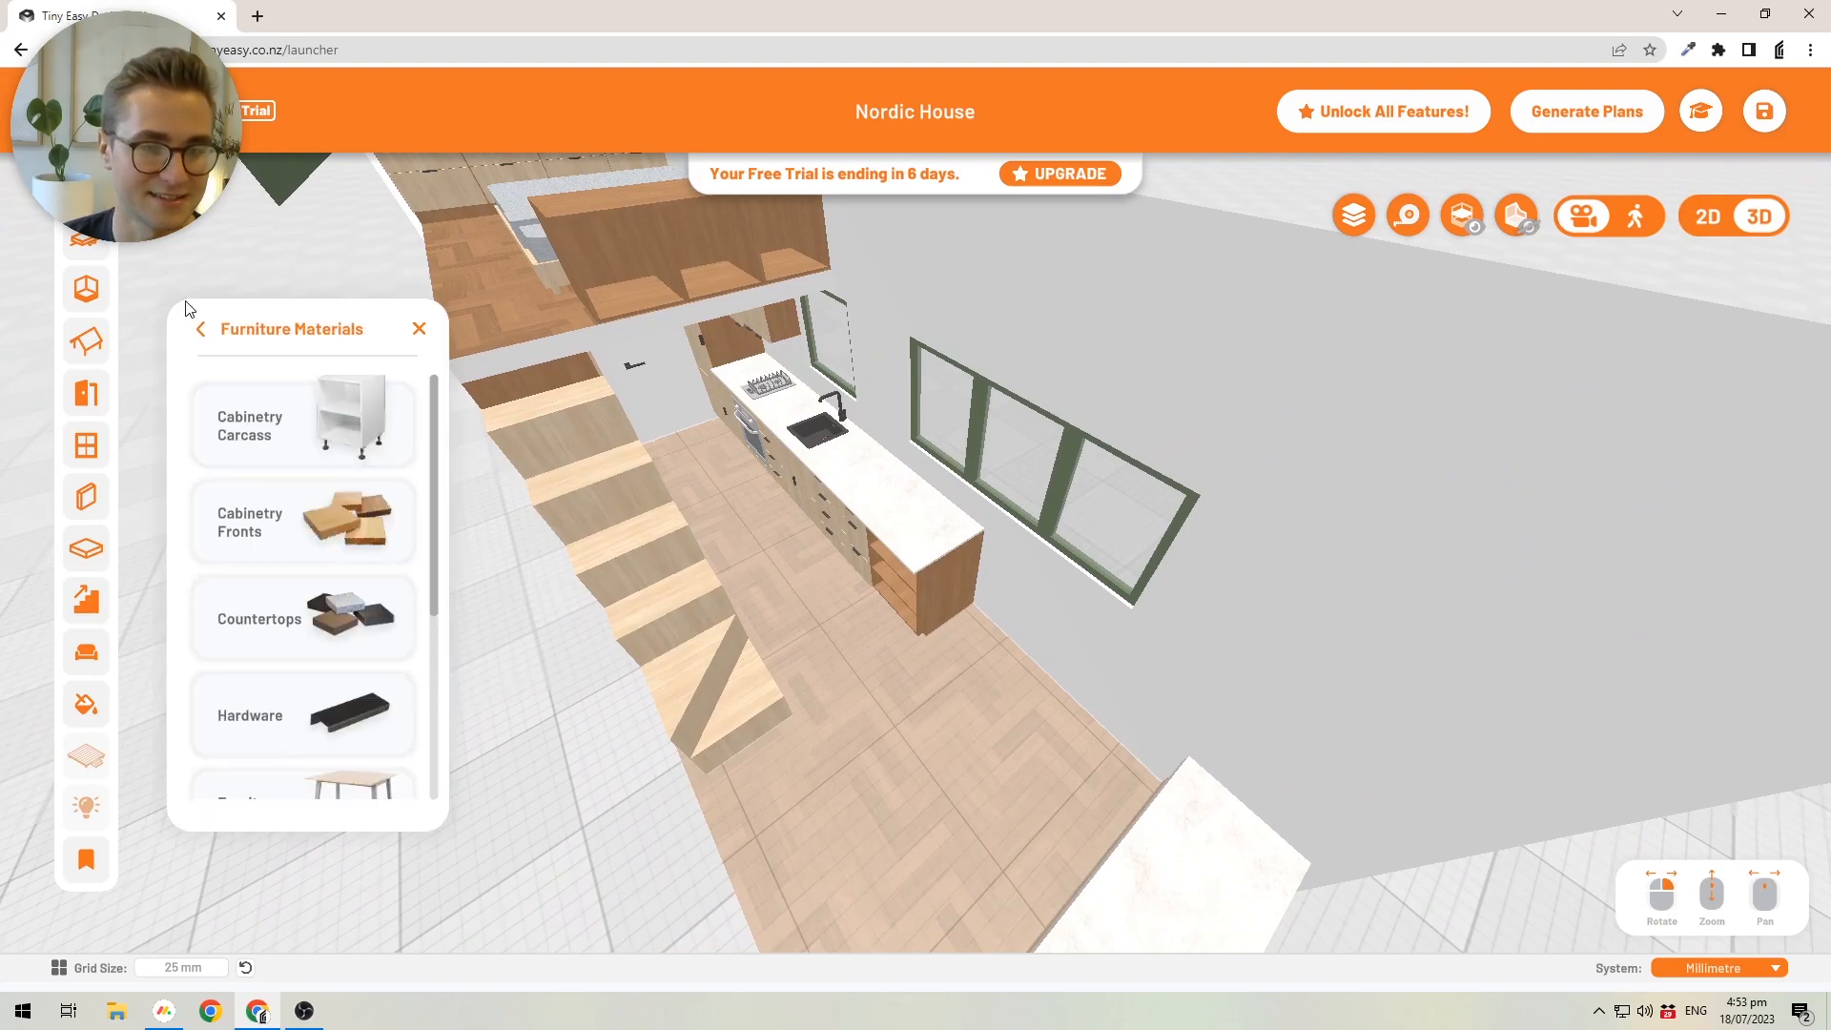
- Set the master cabinetry fronts to the same mid-brown timber as the carcasses
left_click(267, 517)
scroll(296, 472, "down", 2)
left_click(307, 494)
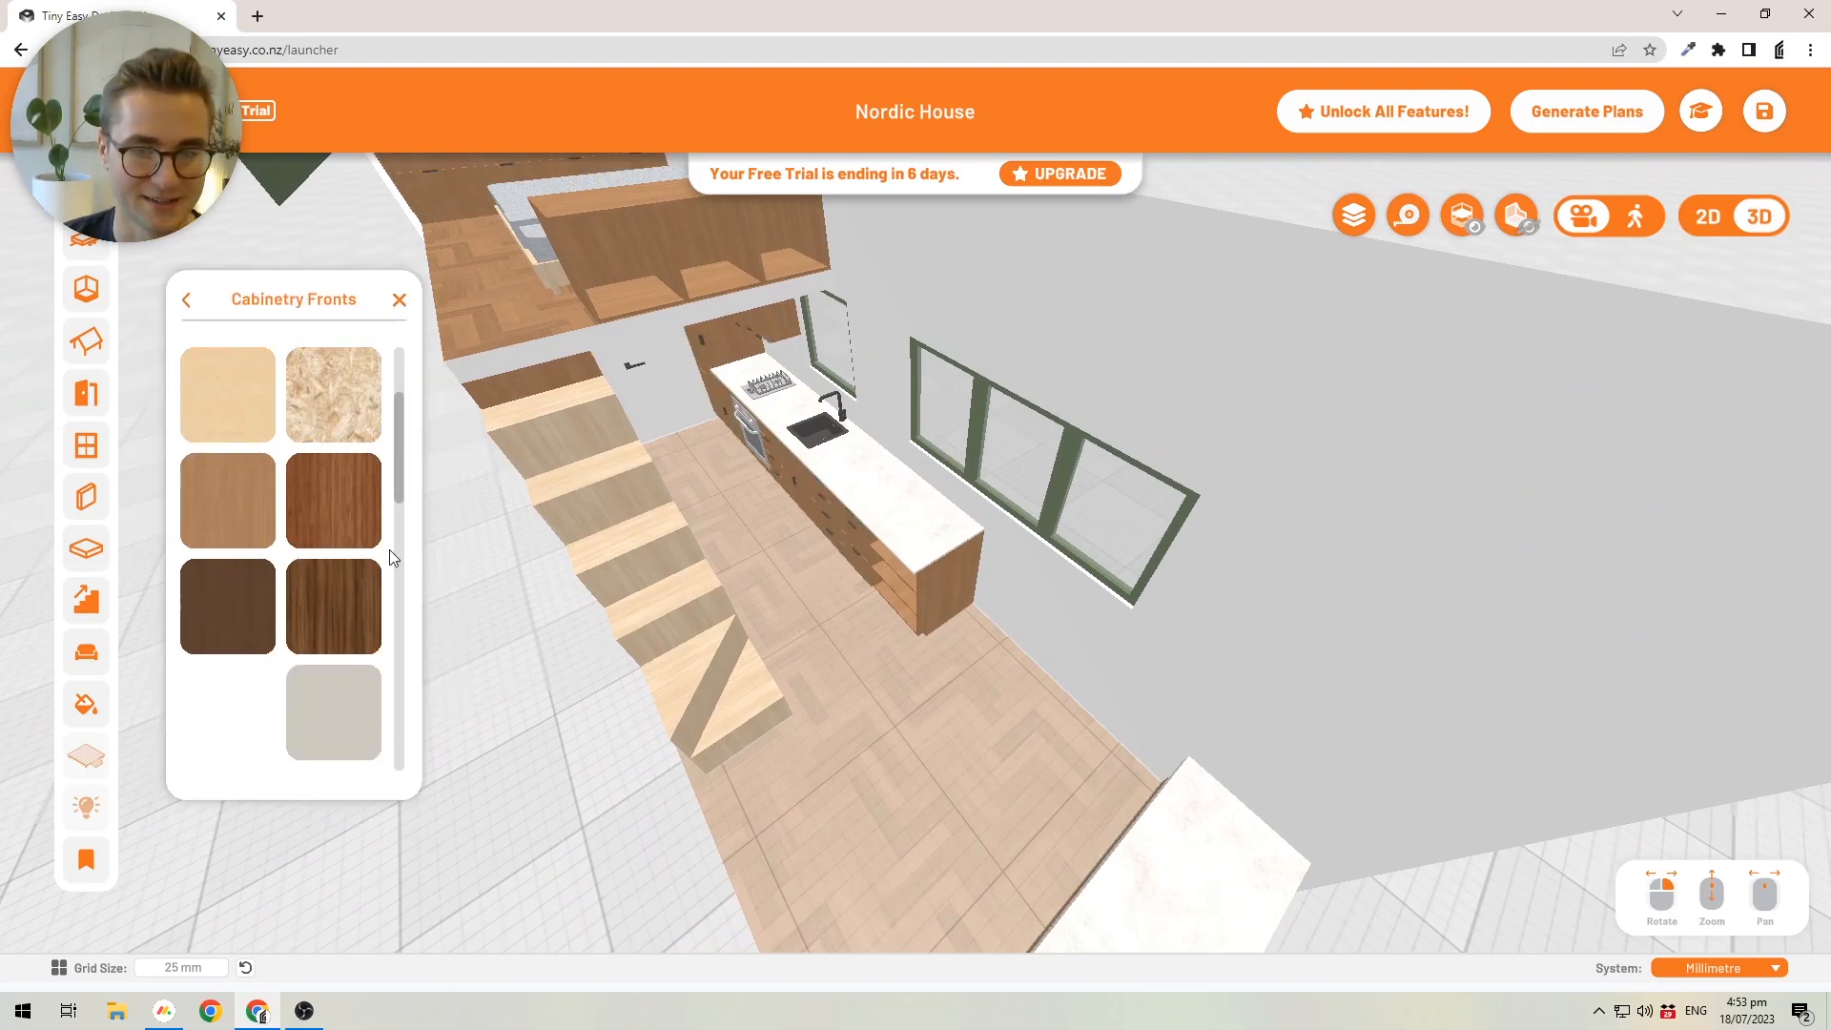
left_click(186, 300)
- Set the master Furniture Main material to the matching mid-brown timber so the staircase follows the cabinetry
scroll(286, 544, "down", 3)
right_click_drag(696, 553, 538, 592)
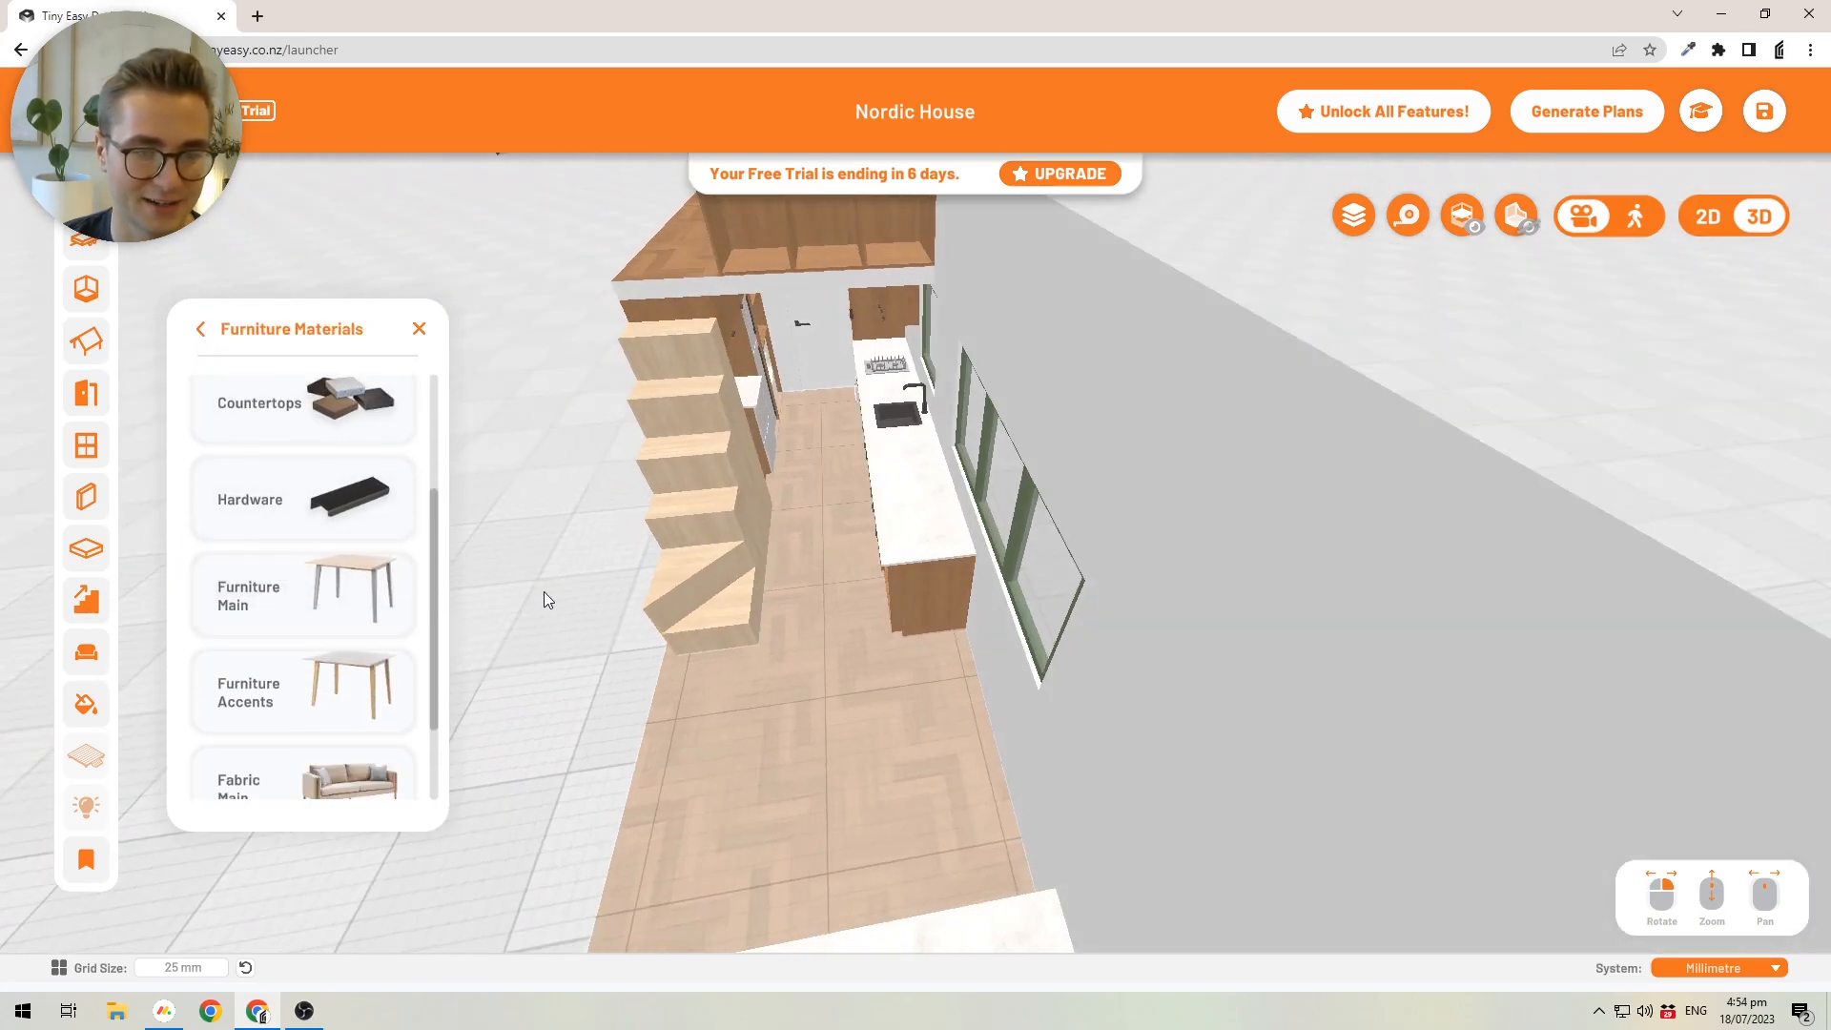
scroll(538, 593, "up", 2)
left_click(347, 606)
left_click(238, 703)
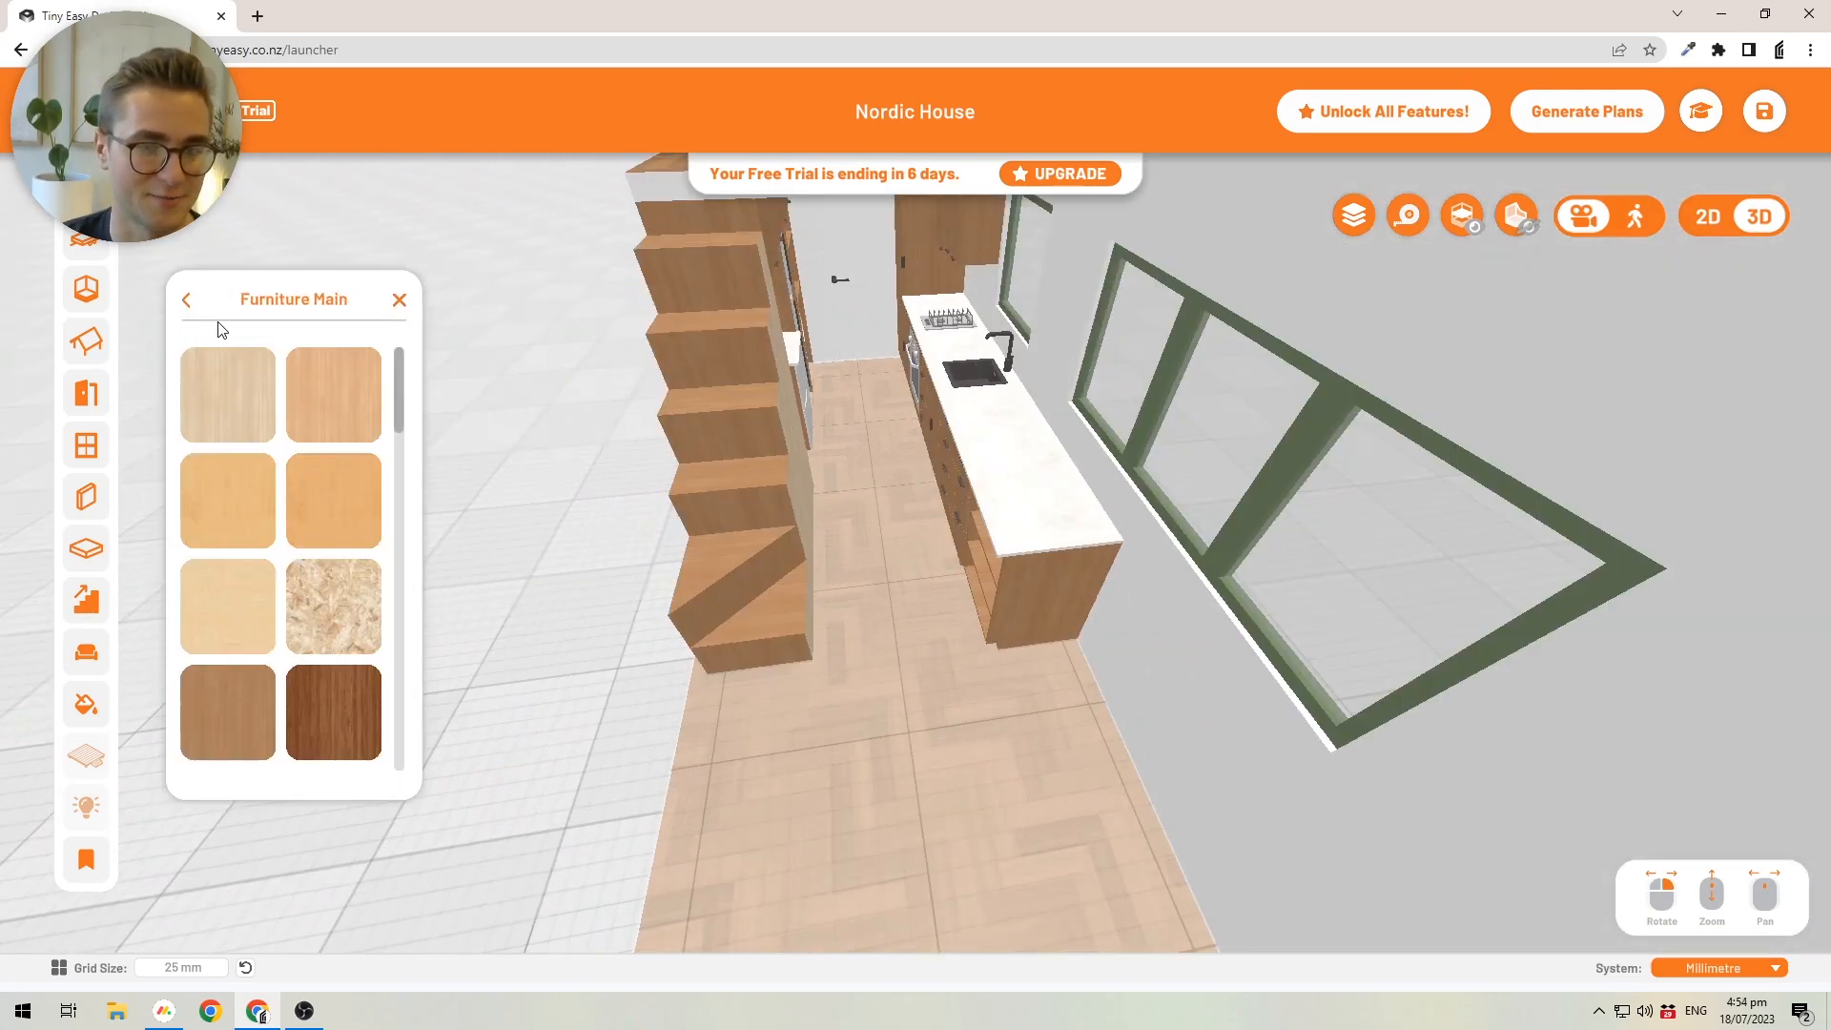
left_click(186, 299)
- Browse the master Furniture Accents finishes and inspect the staircase and kitchen from above
left_click(689, 575)
right_click_drag(688, 575, 655, 517)
left_click(471, 467)
scroll(340, 549, "down", 1)
left_click(290, 631)
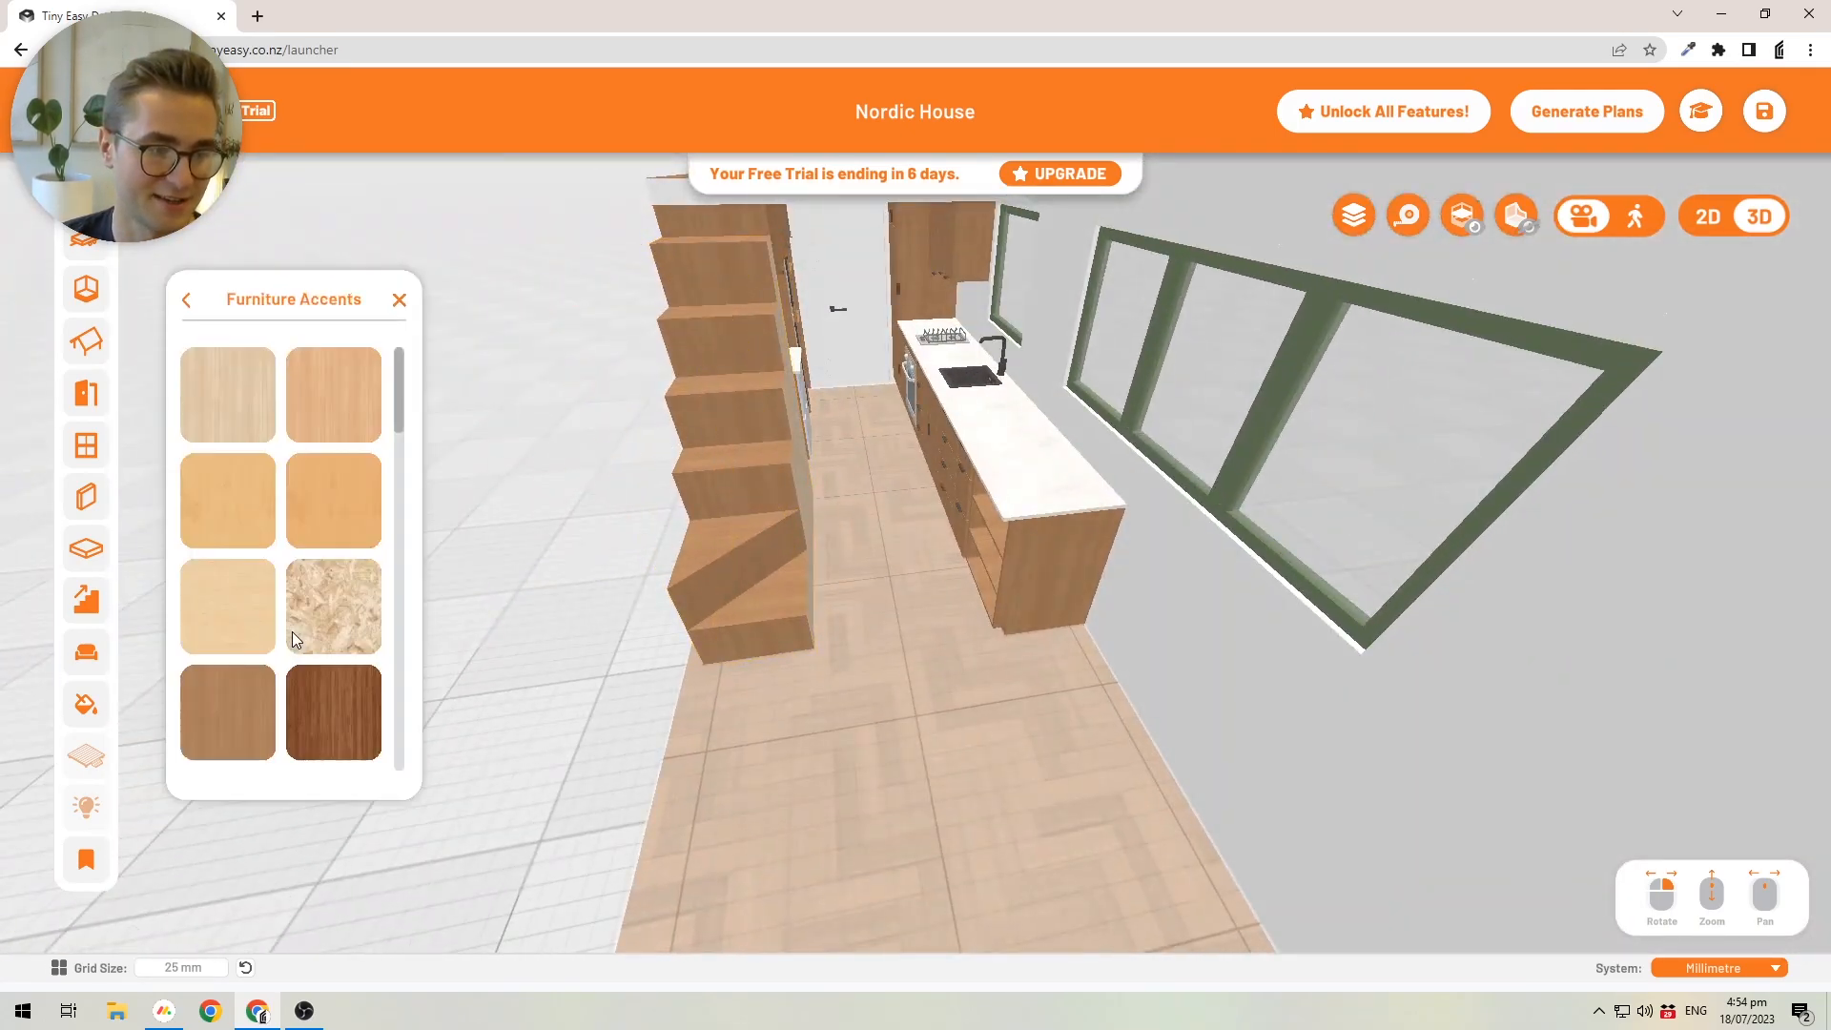
left_click_drag(471, 494, 730, 666)
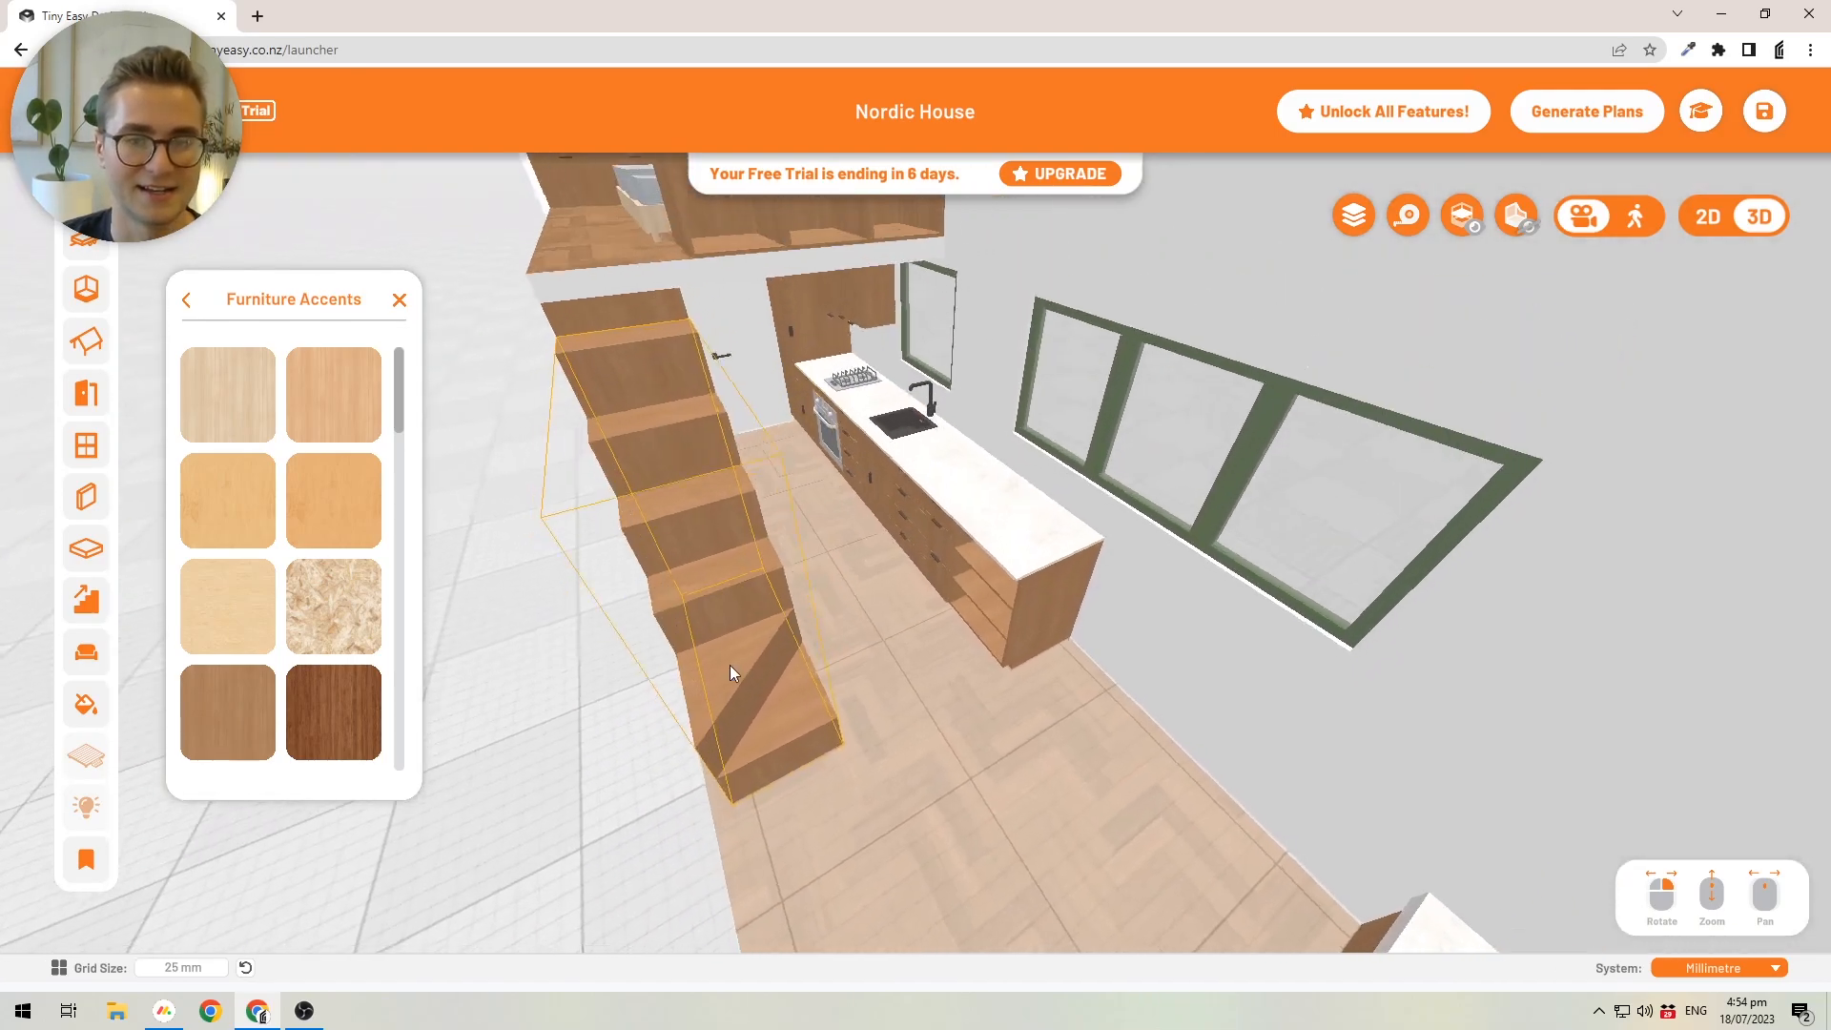
left_click(190, 303)
- Set the master countertop material to a dark charcoal finish
scroll(299, 486, "up", 2)
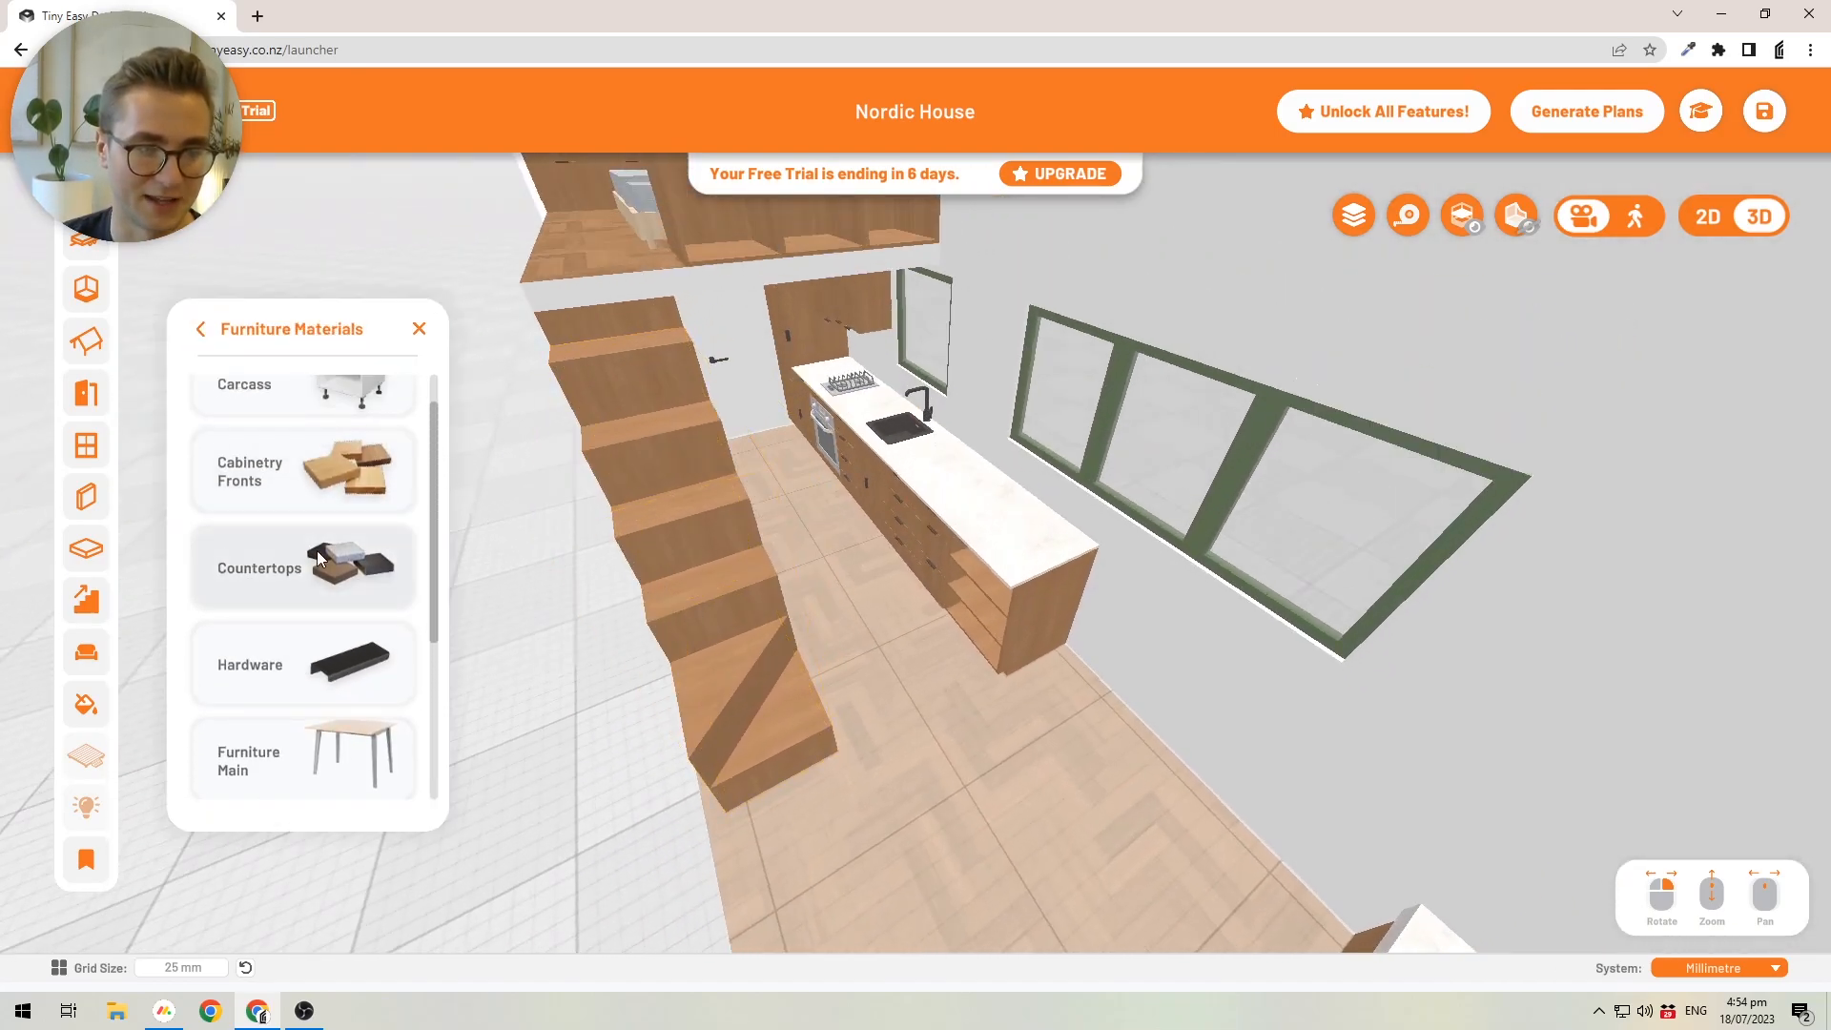
left_click(306, 558)
scroll(328, 480, "down", 8)
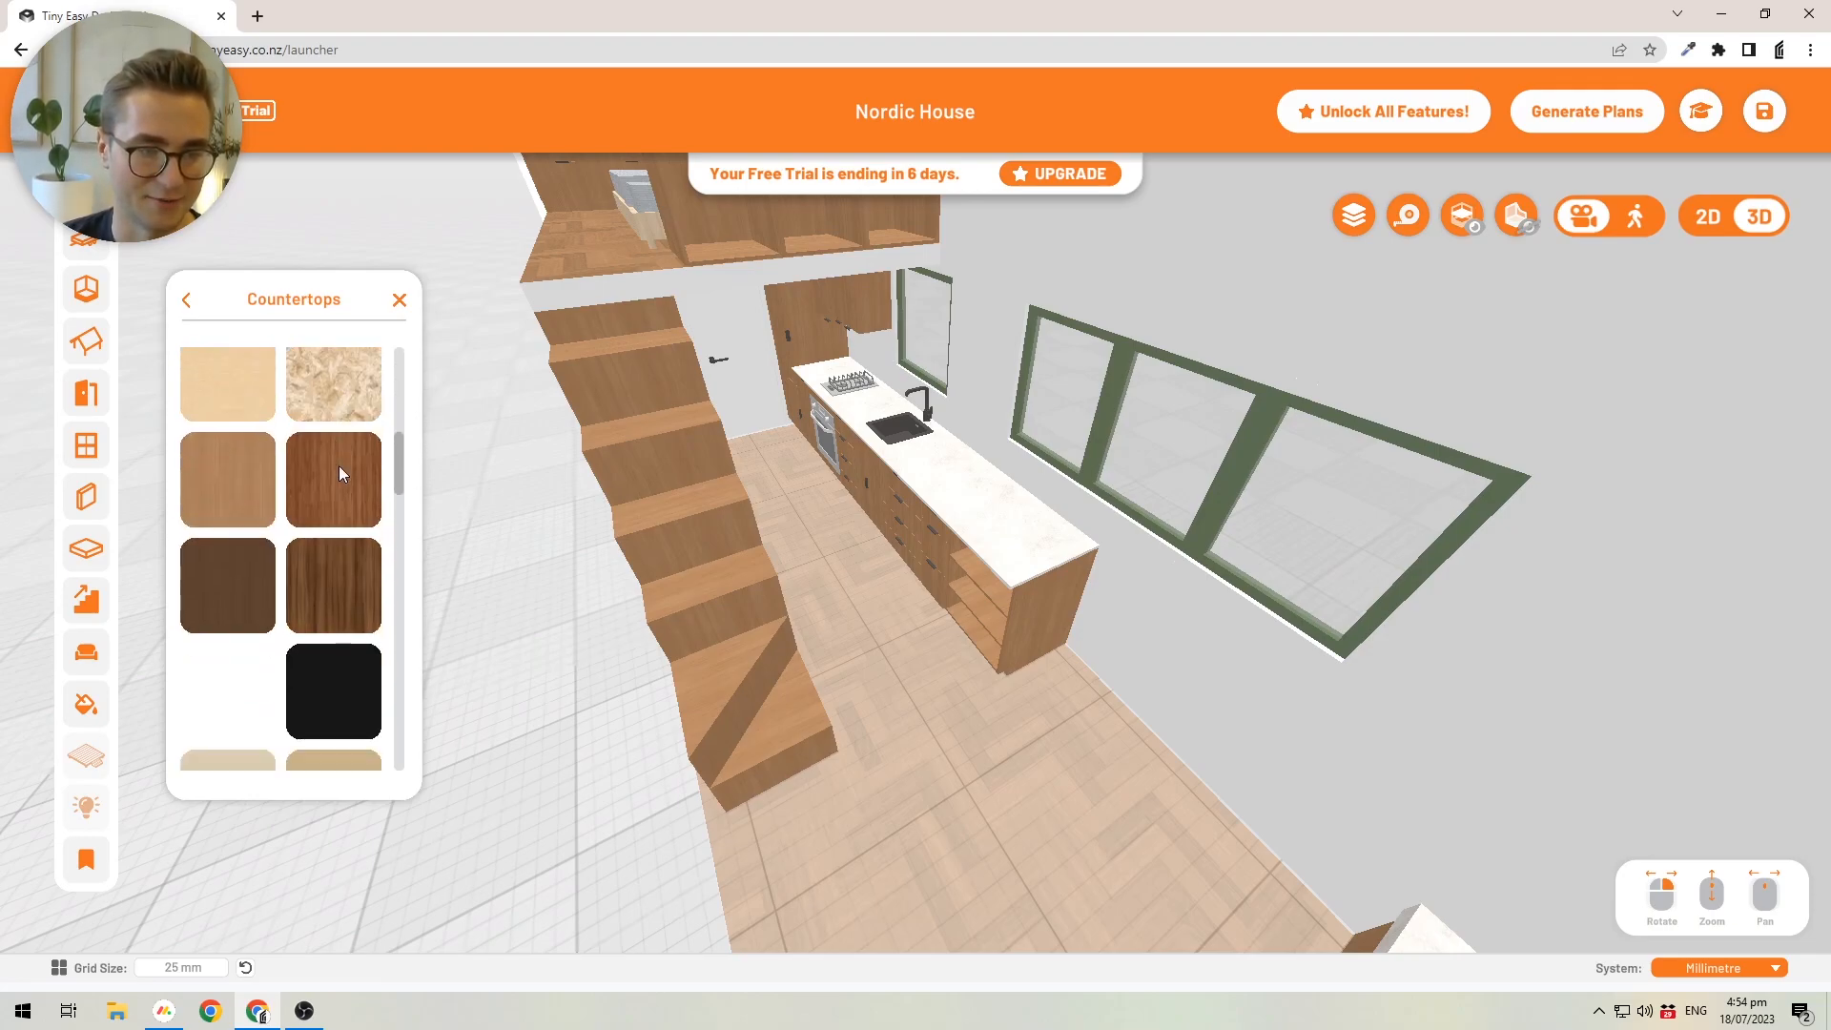
left_click_drag(399, 490, 397, 528)
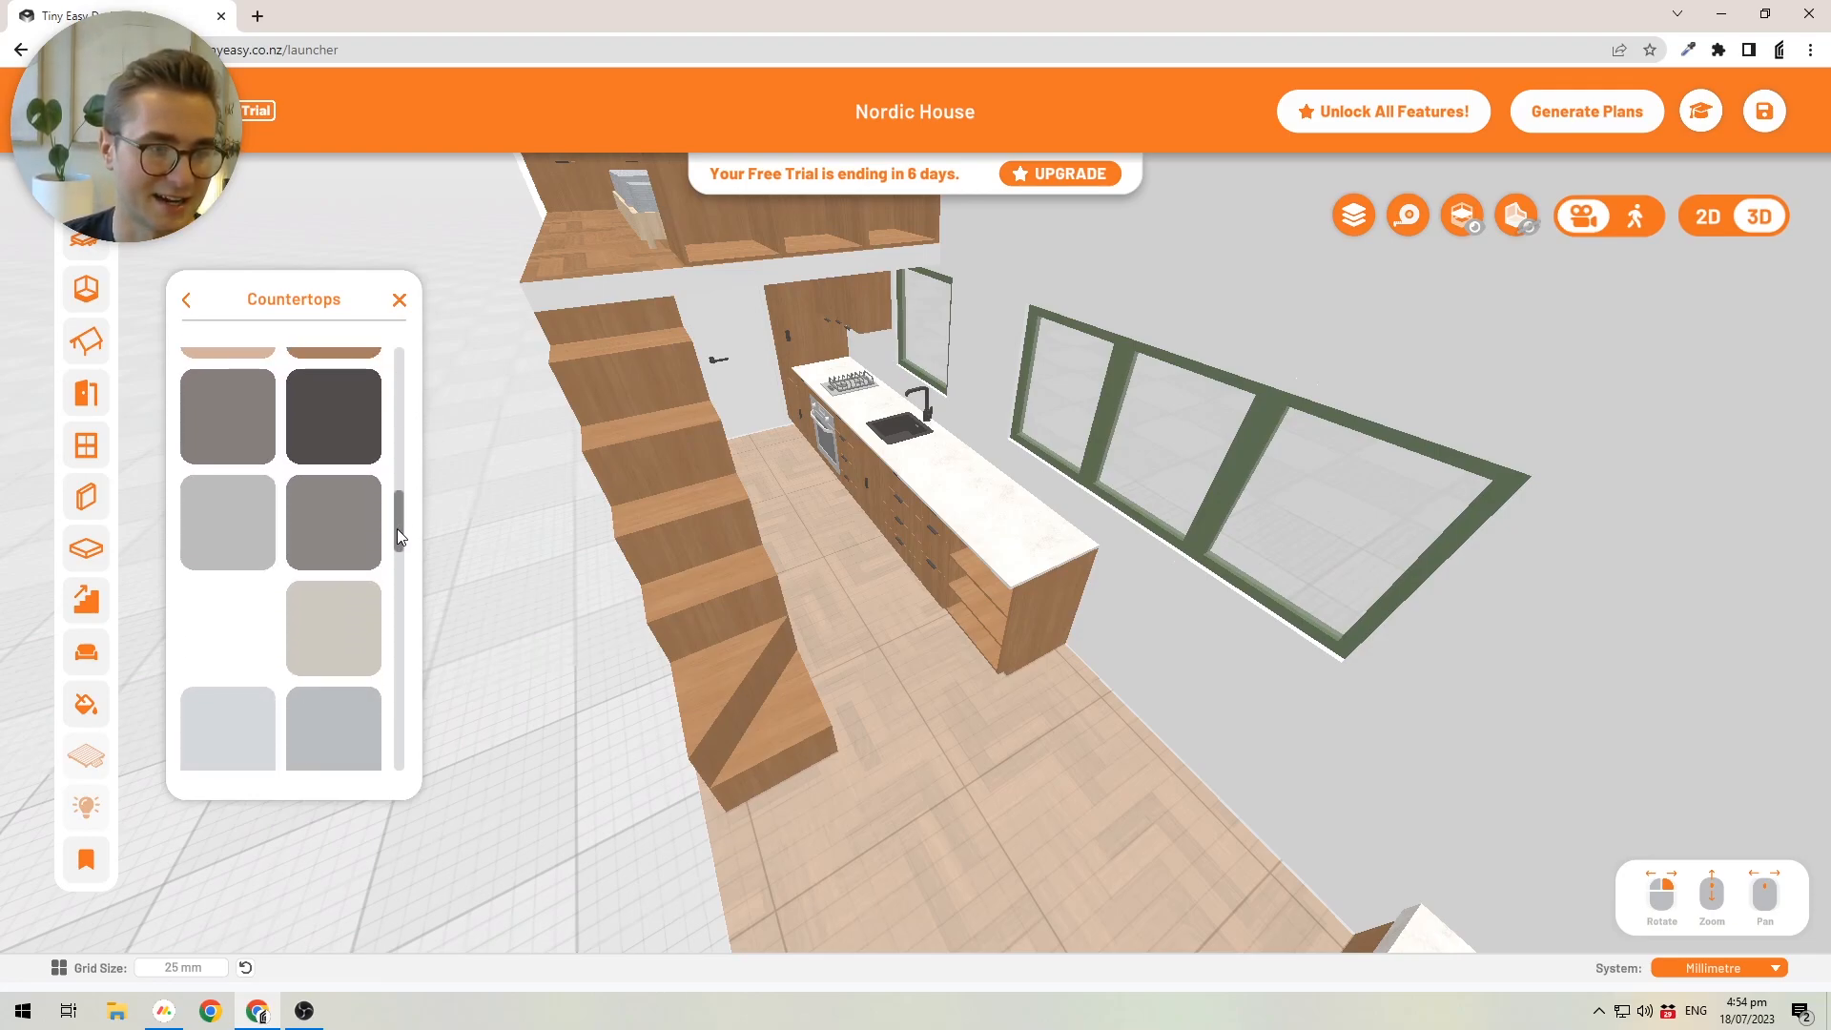
left_click(322, 438)
right_click_drag(839, 654, 781, 536)
left_click_drag(781, 536, 821, 536)
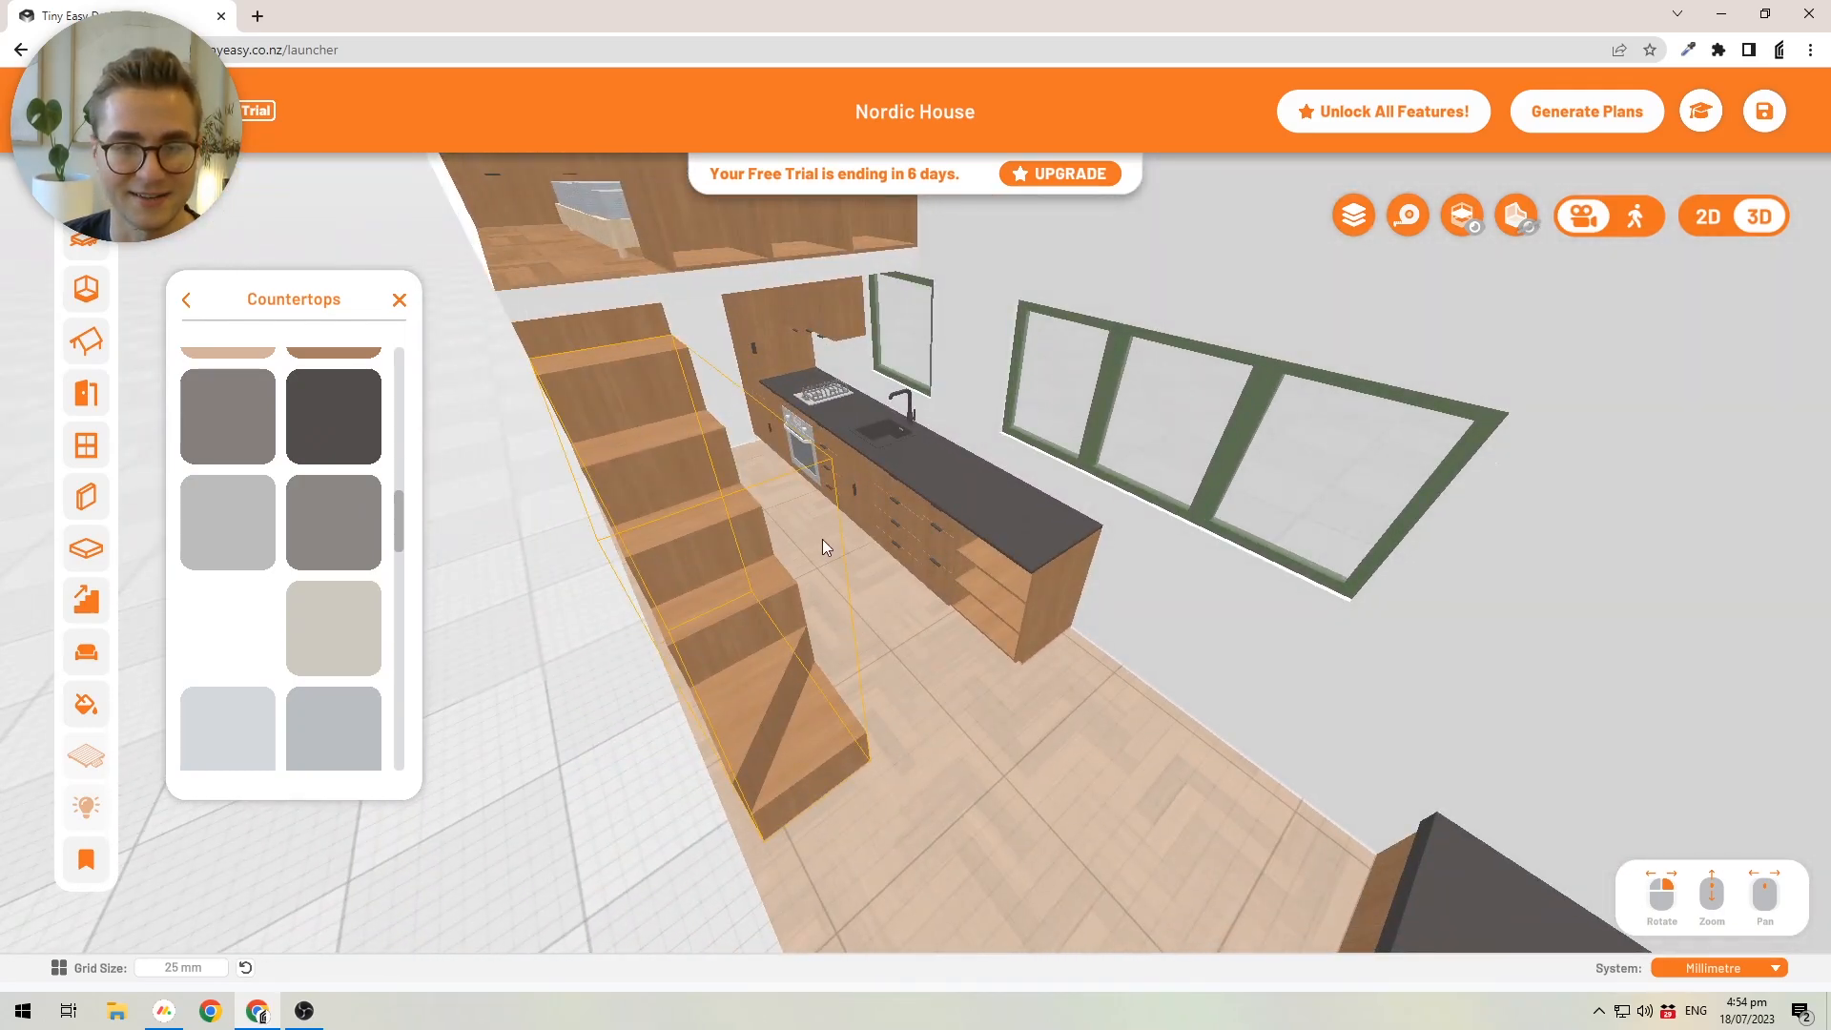
- Override the carcass of the bathroom's sink cabinet with Dark Grey
left_click(399, 300)
middle_click_drag(723, 408, 1074, 598)
scroll(679, 345, "up", 3)
middle_click_drag(678, 345, 1363, 630)
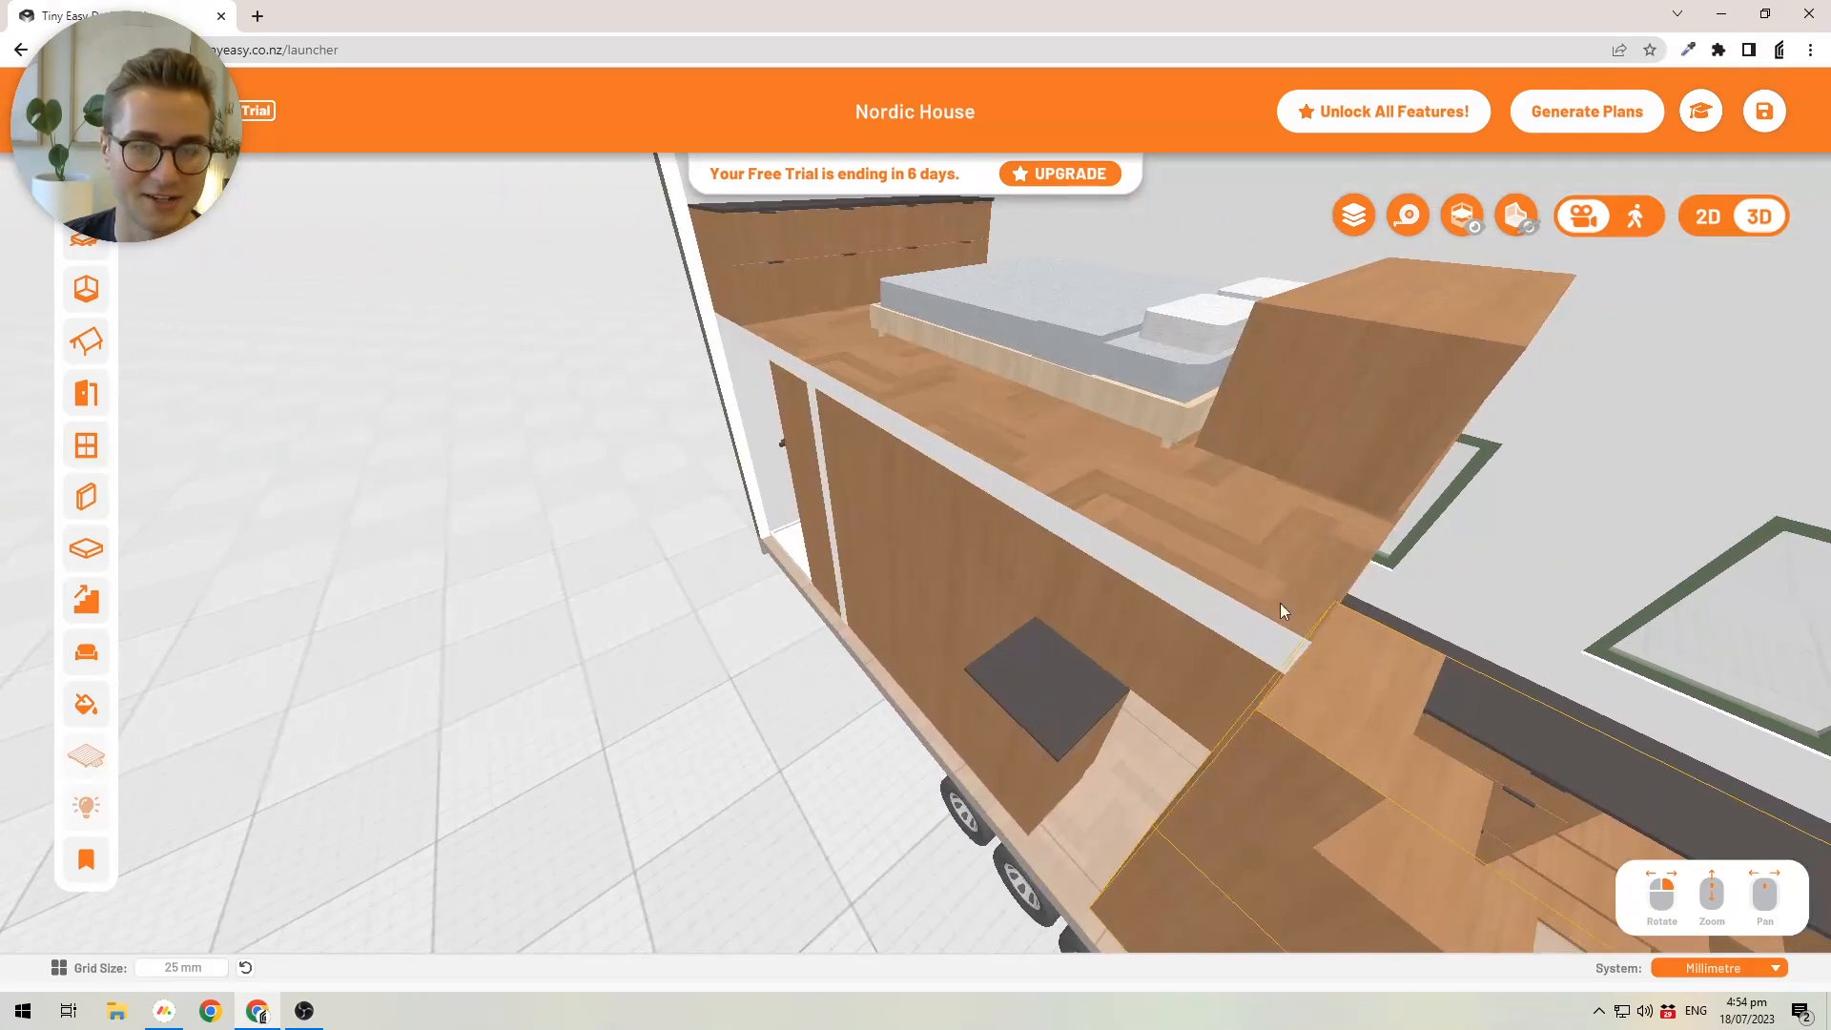
scroll(822, 499, "up", 4)
left_click_drag(822, 499, 787, 525)
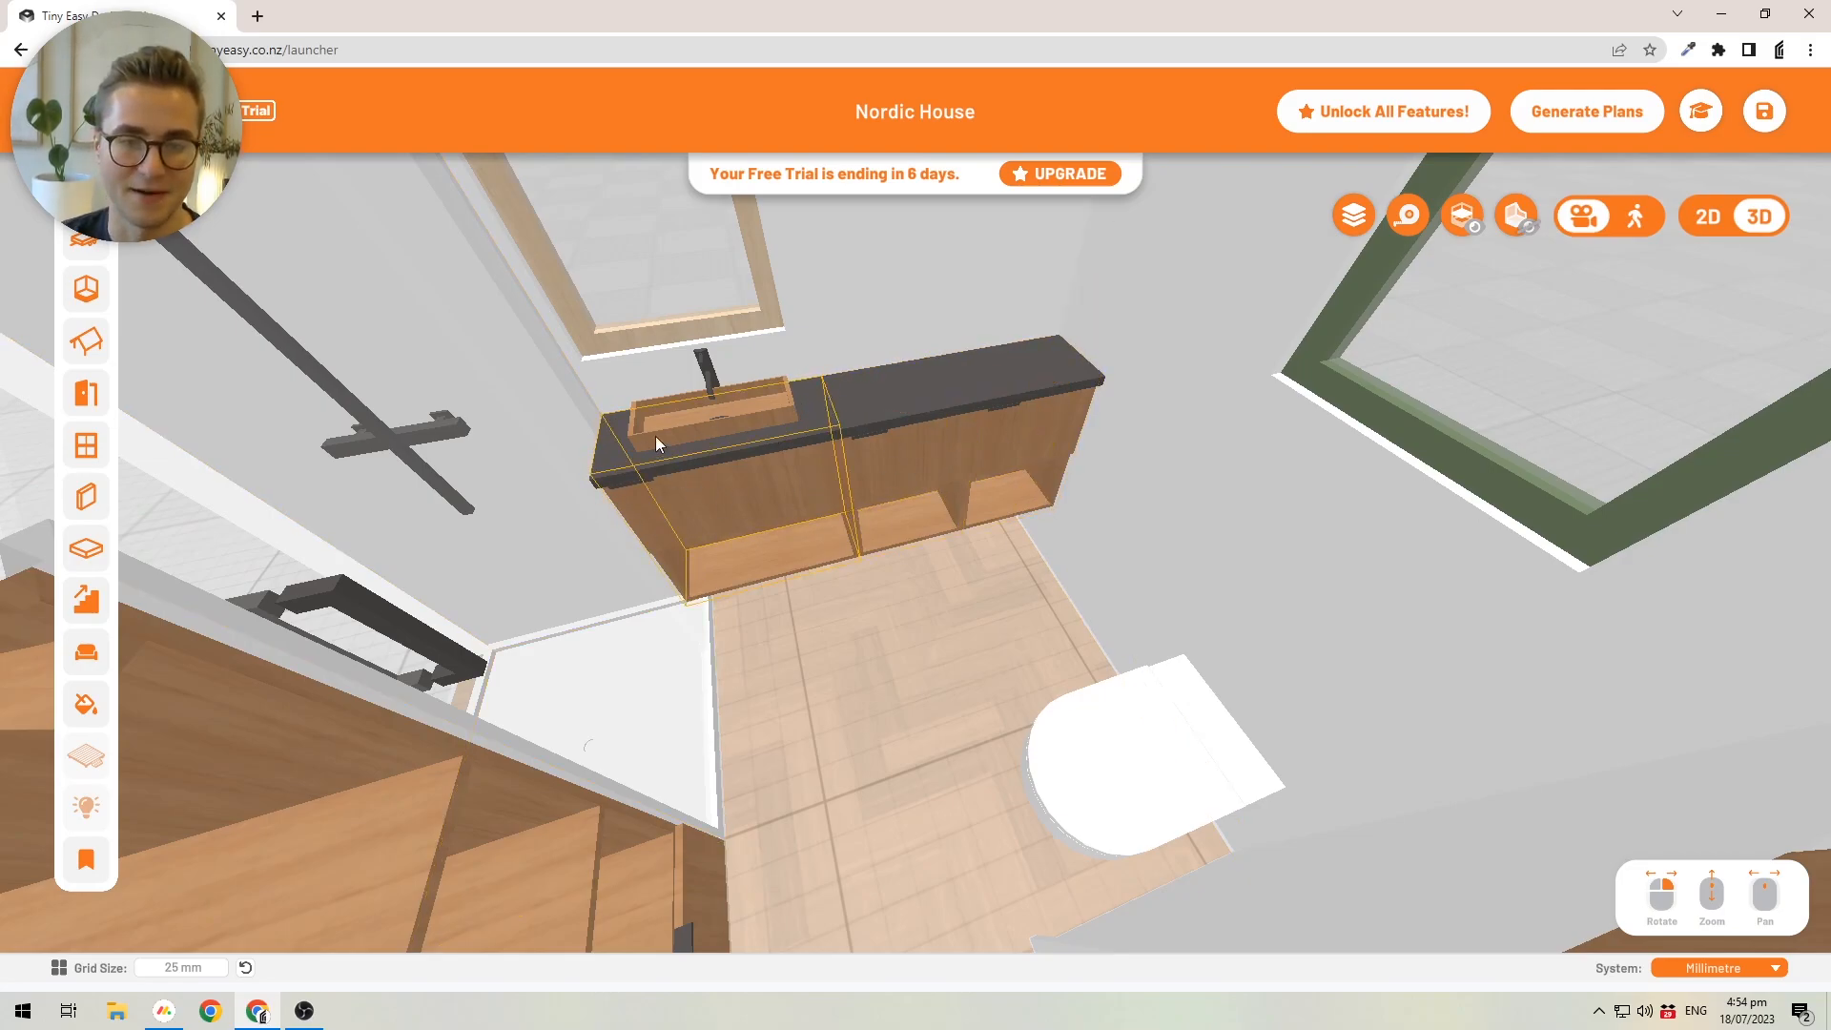
left_click(766, 478)
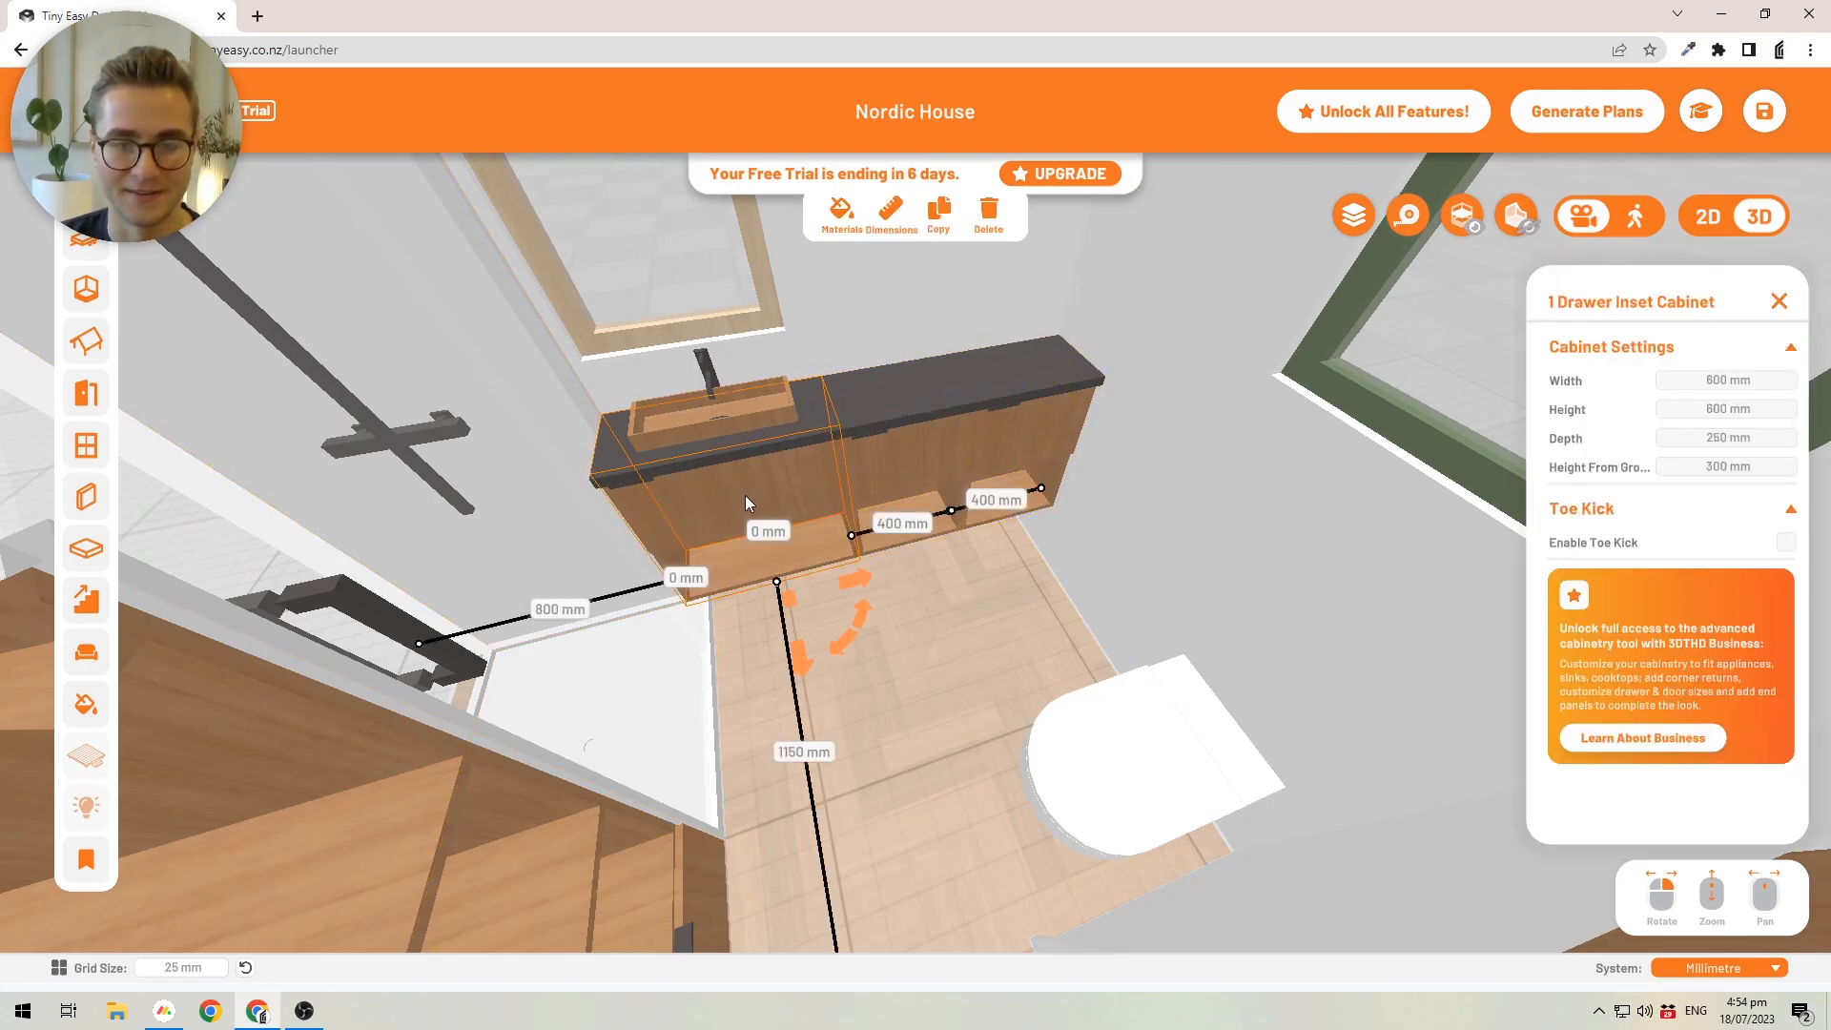
left_click(852, 230)
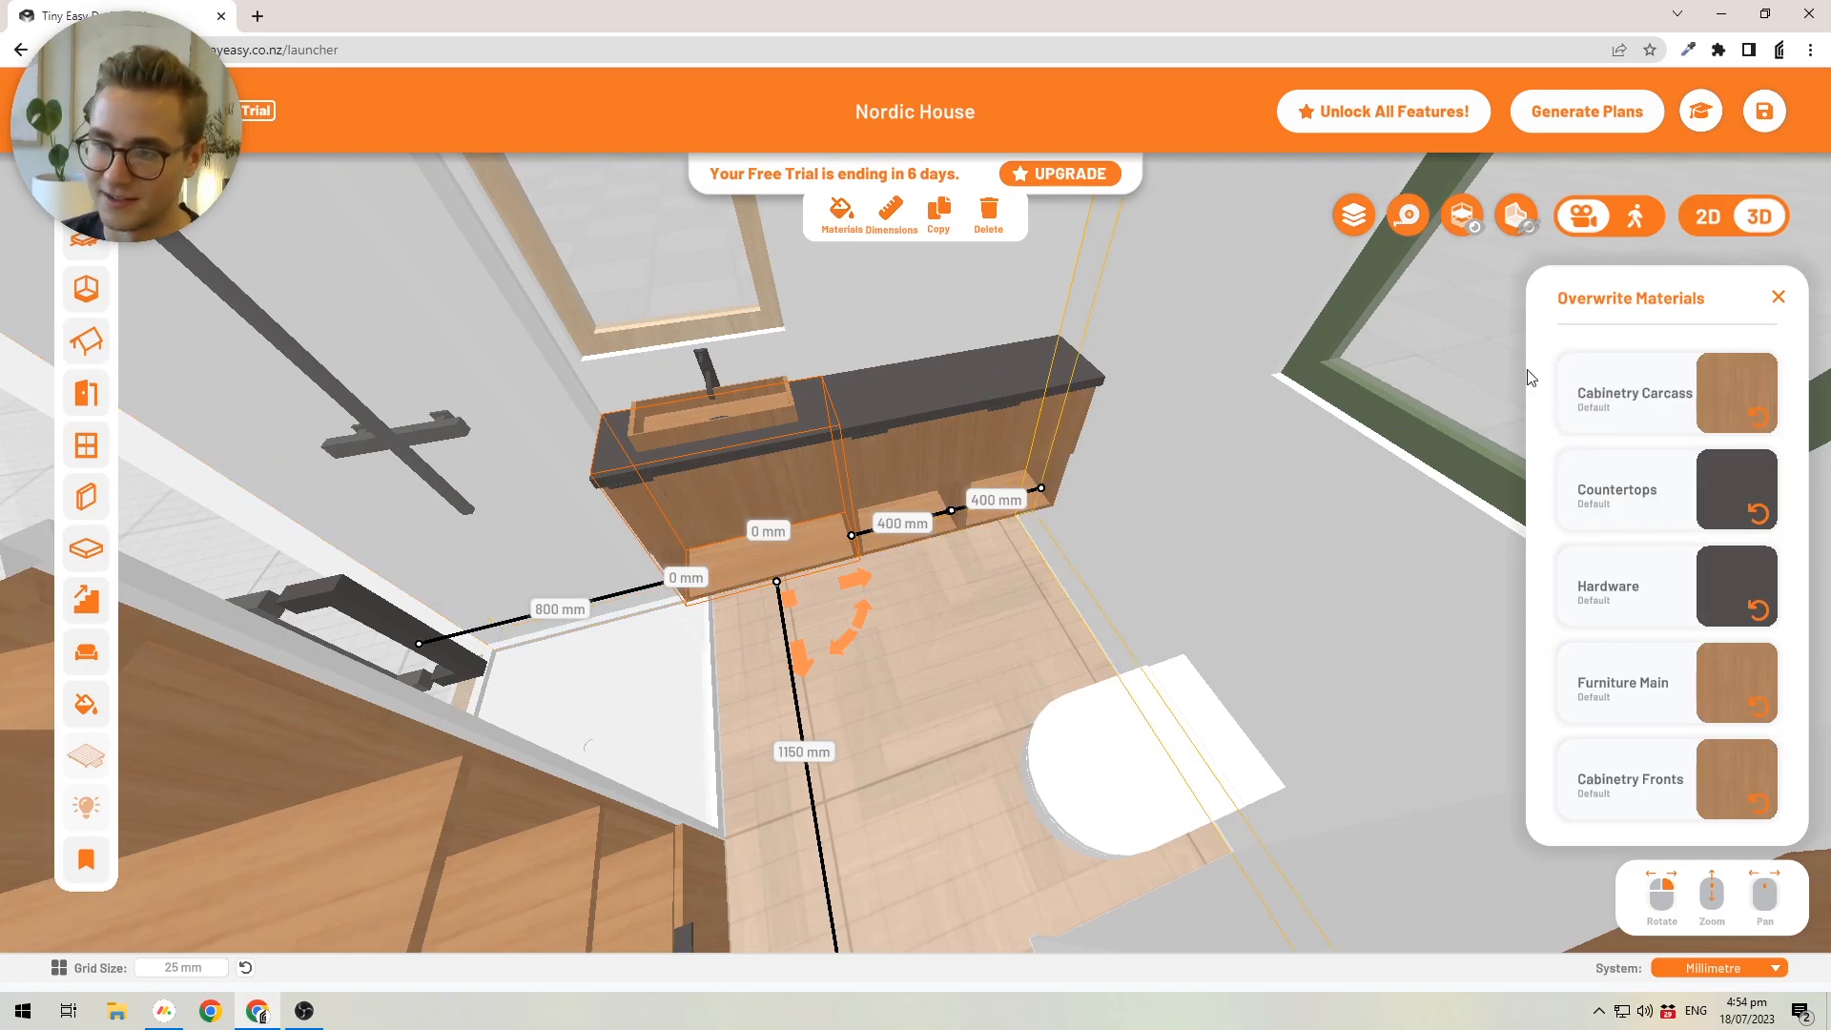
left_click(1605, 391)
scroll(1621, 458, "up", 1)
left_click(1613, 534)
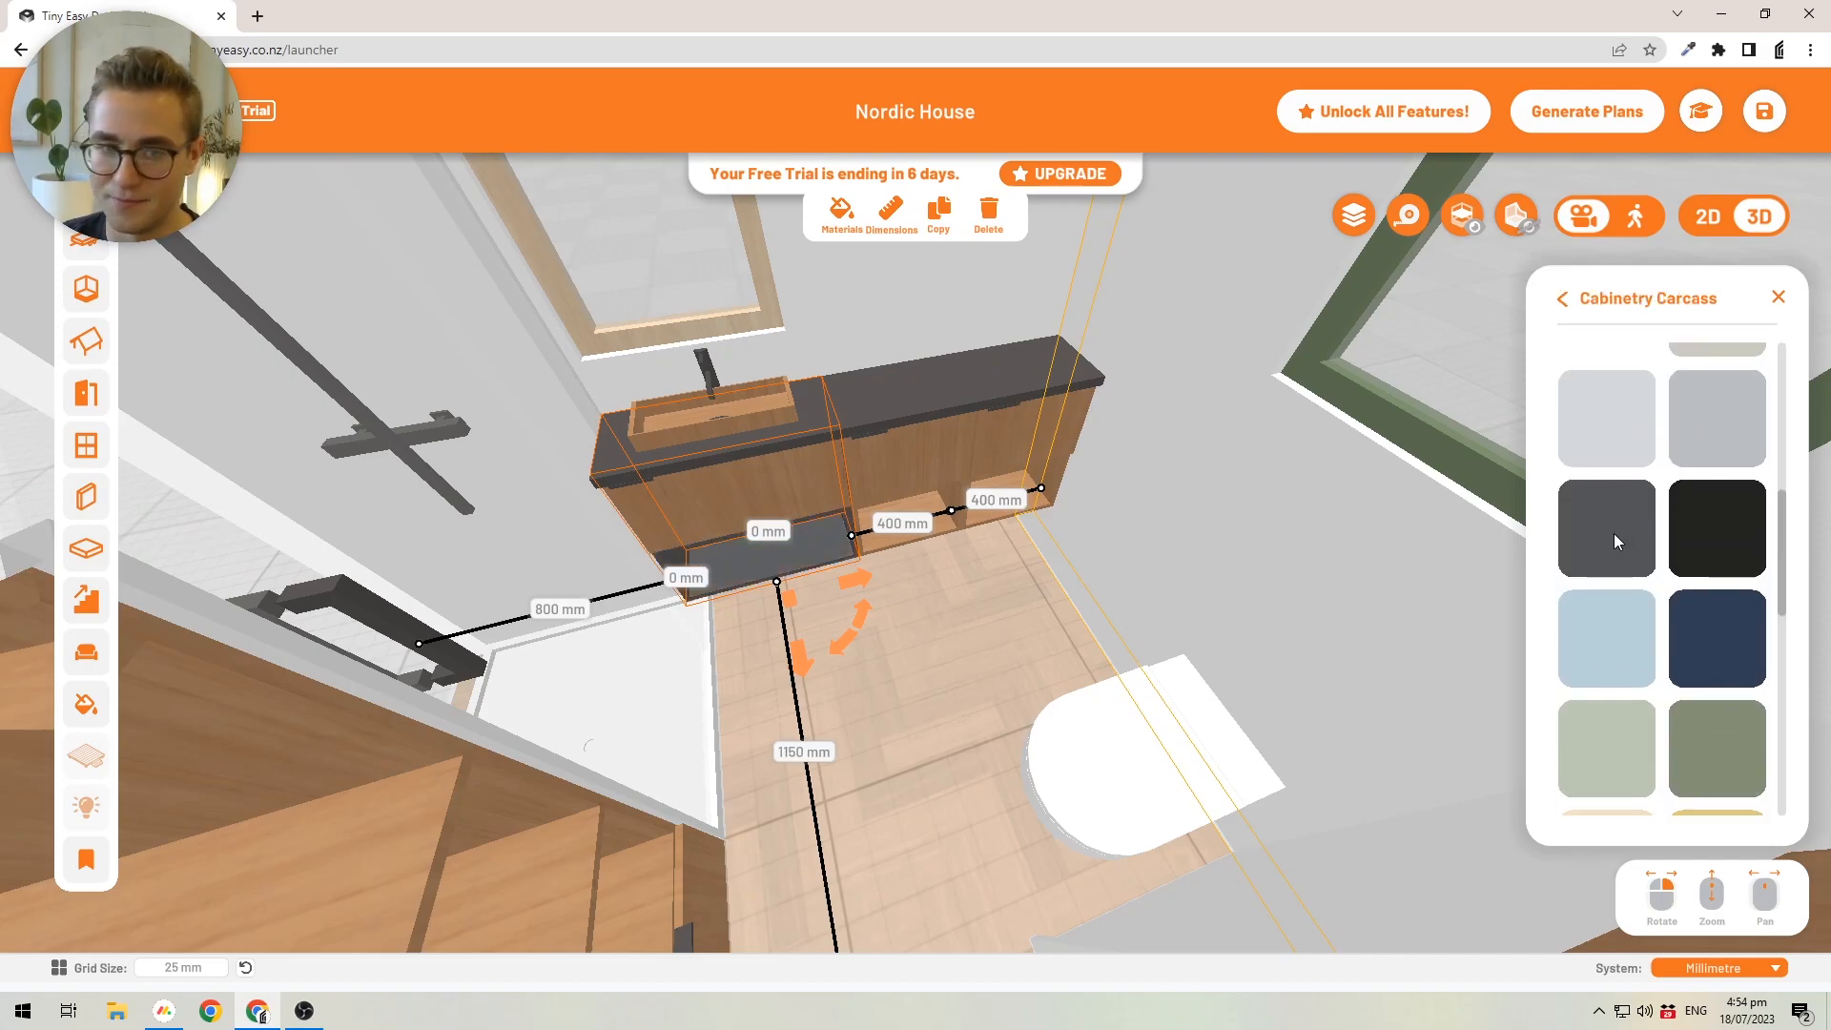
left_click(1563, 298)
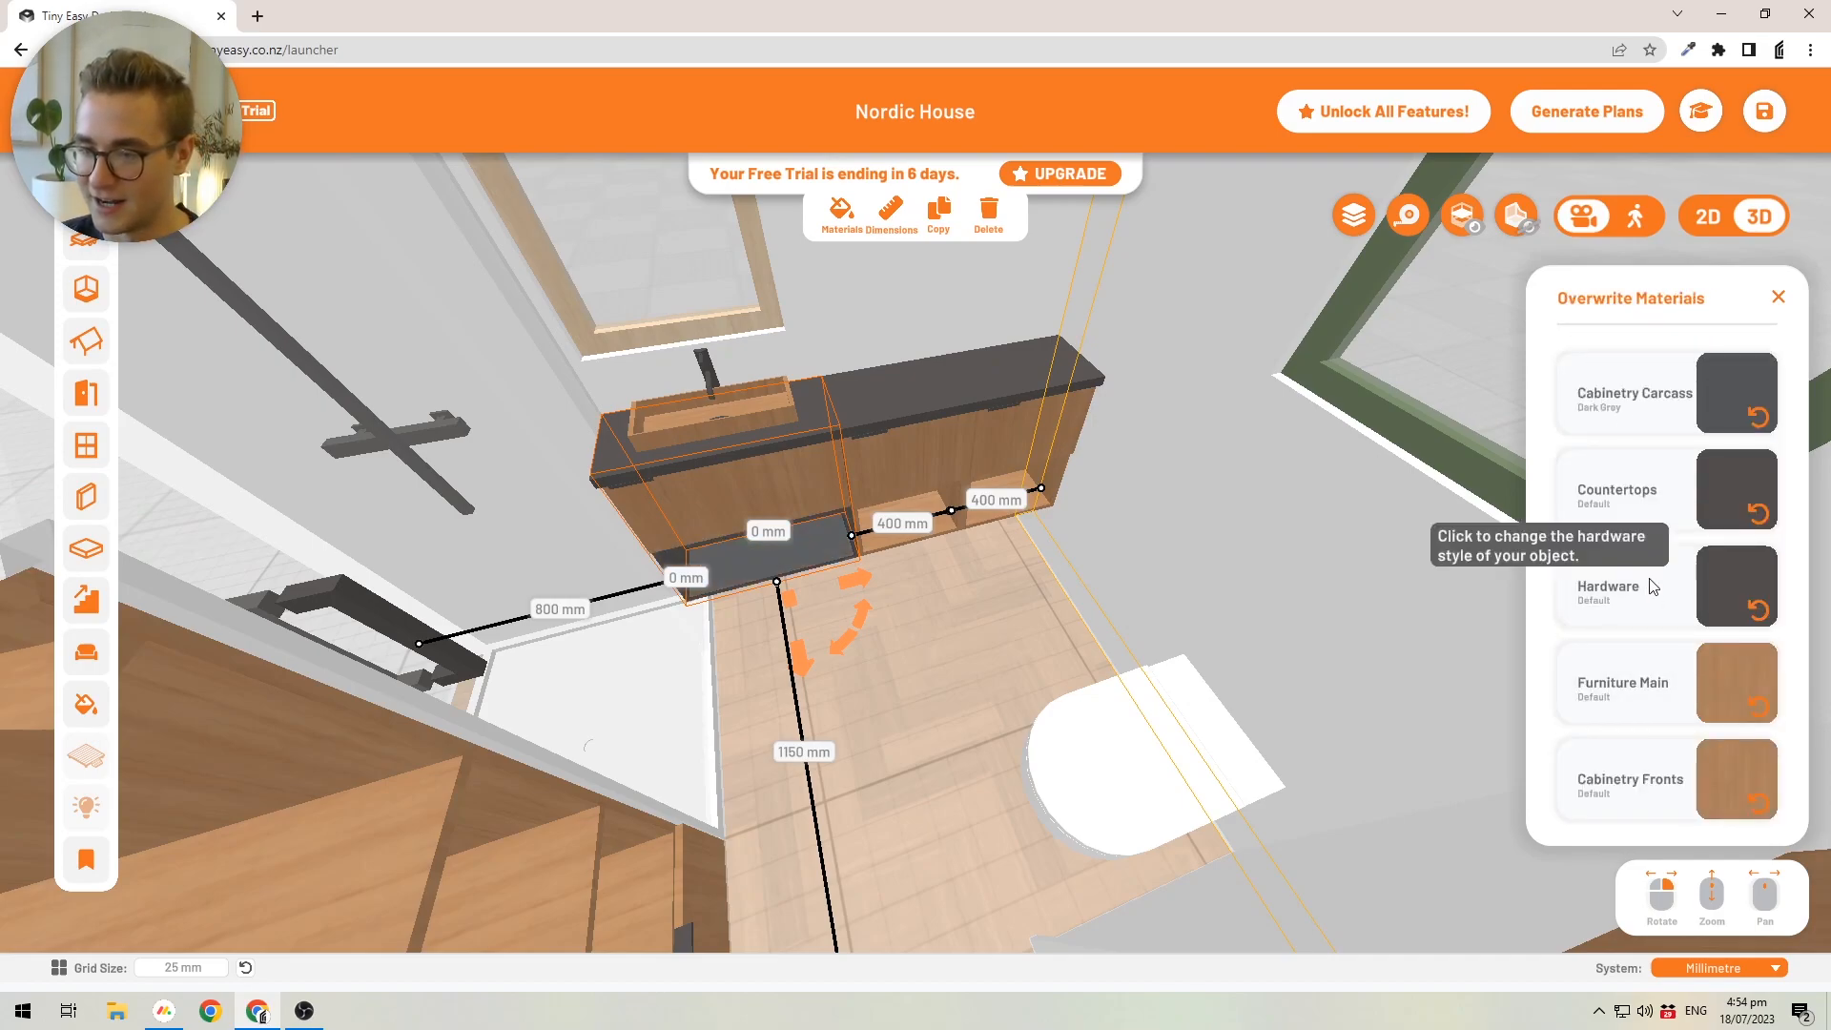
- Override the bathroom sink cabinet's fronts and Furniture Main material with Dark Grey
left_click(1615, 802)
left_click(1610, 409)
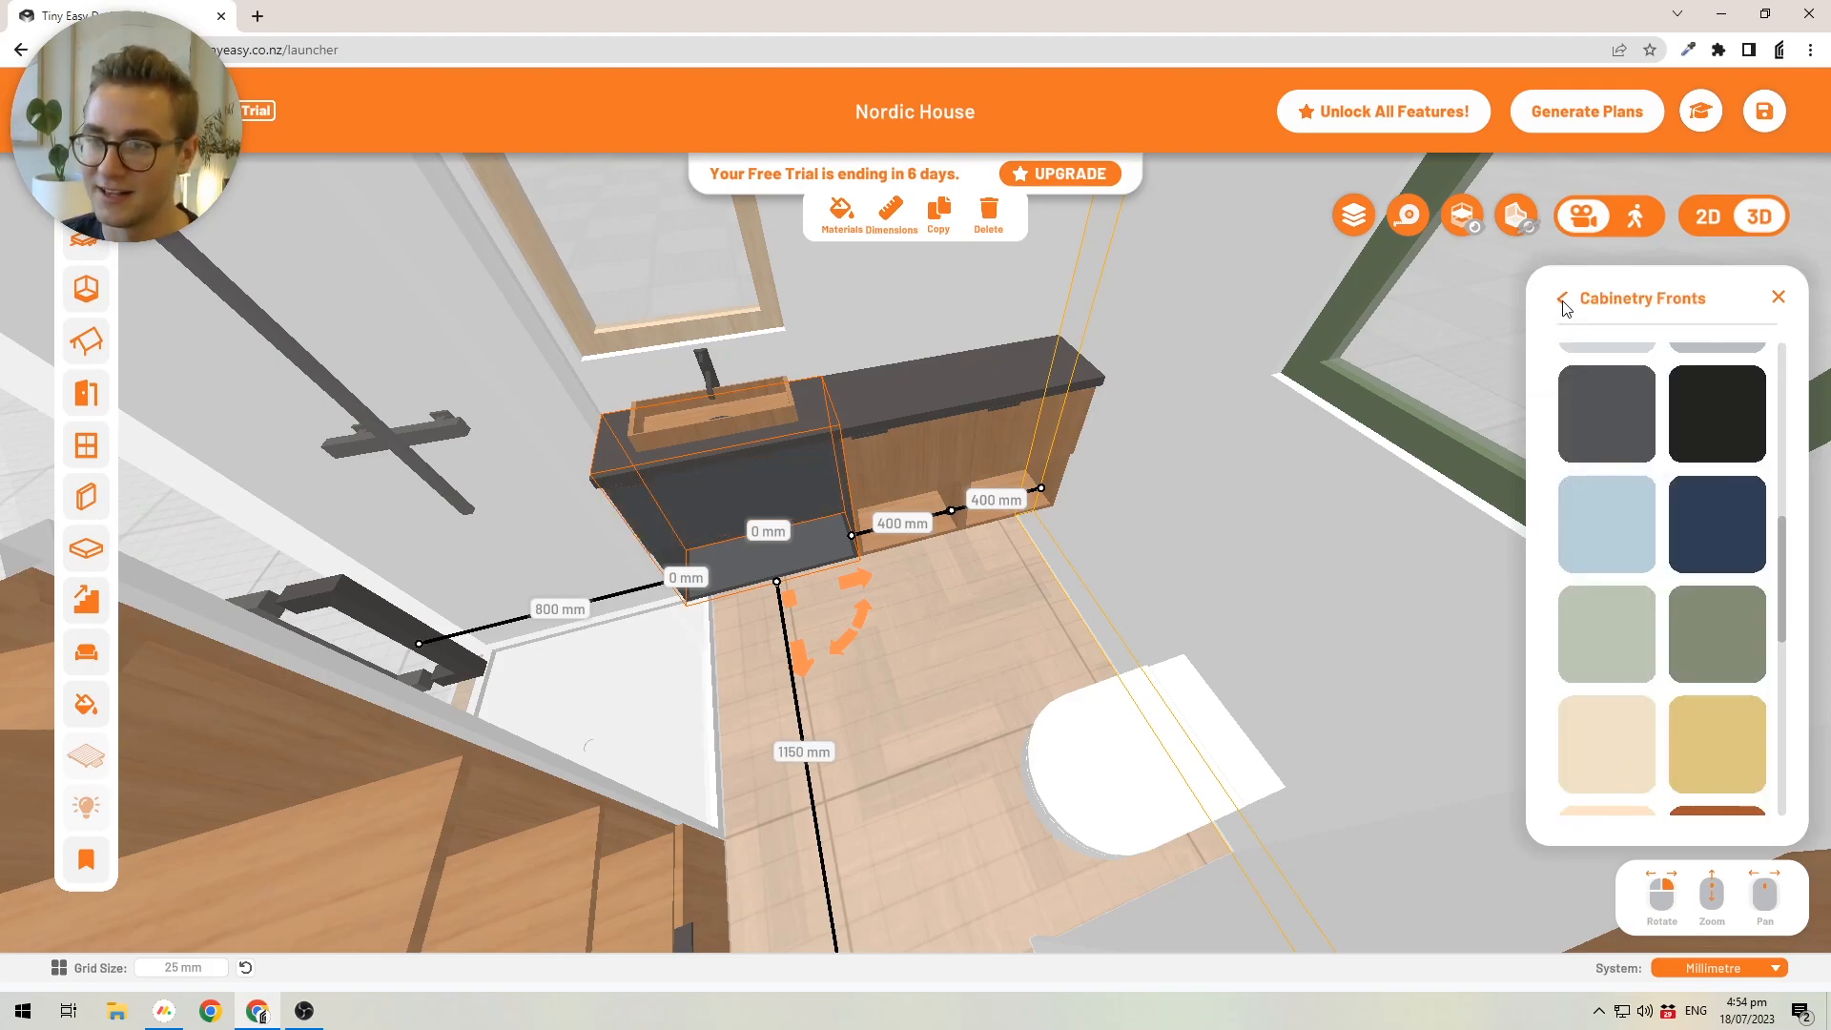
left_click(1563, 299)
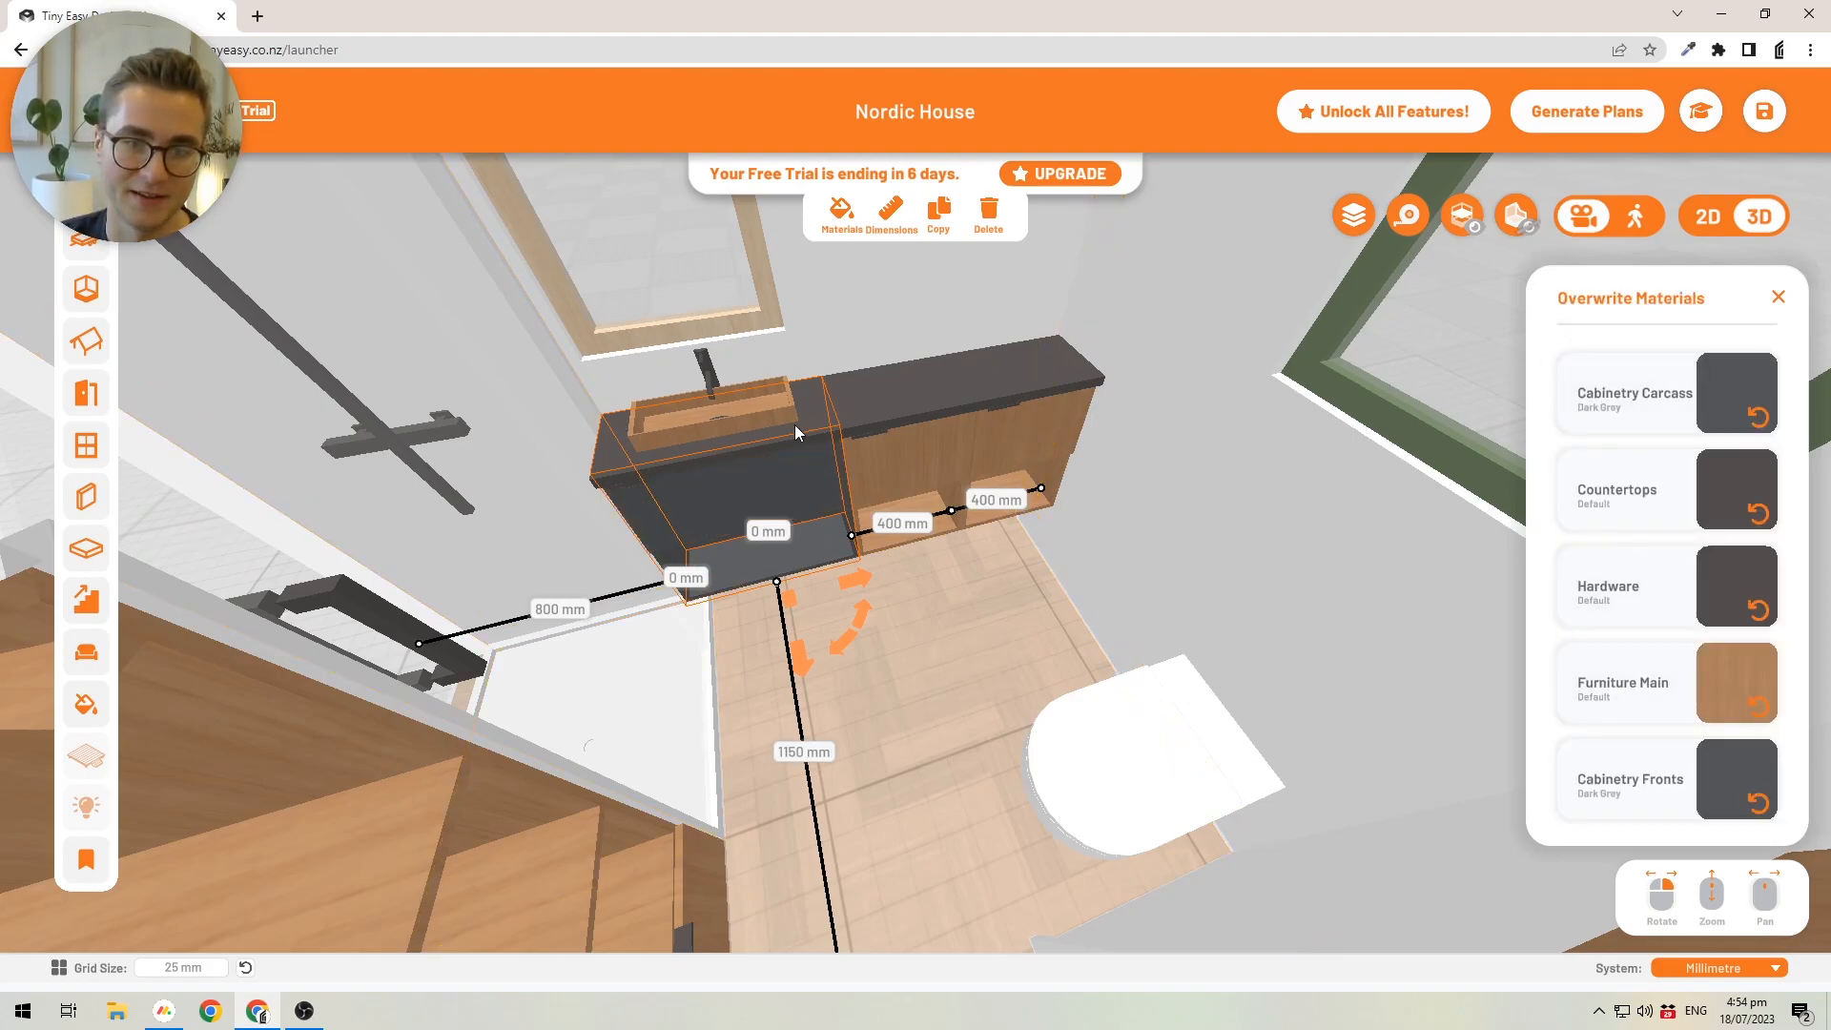
left_click(1622, 683)
scroll(1693, 501, "up", 1)
scroll(1693, 500, "up", 3)
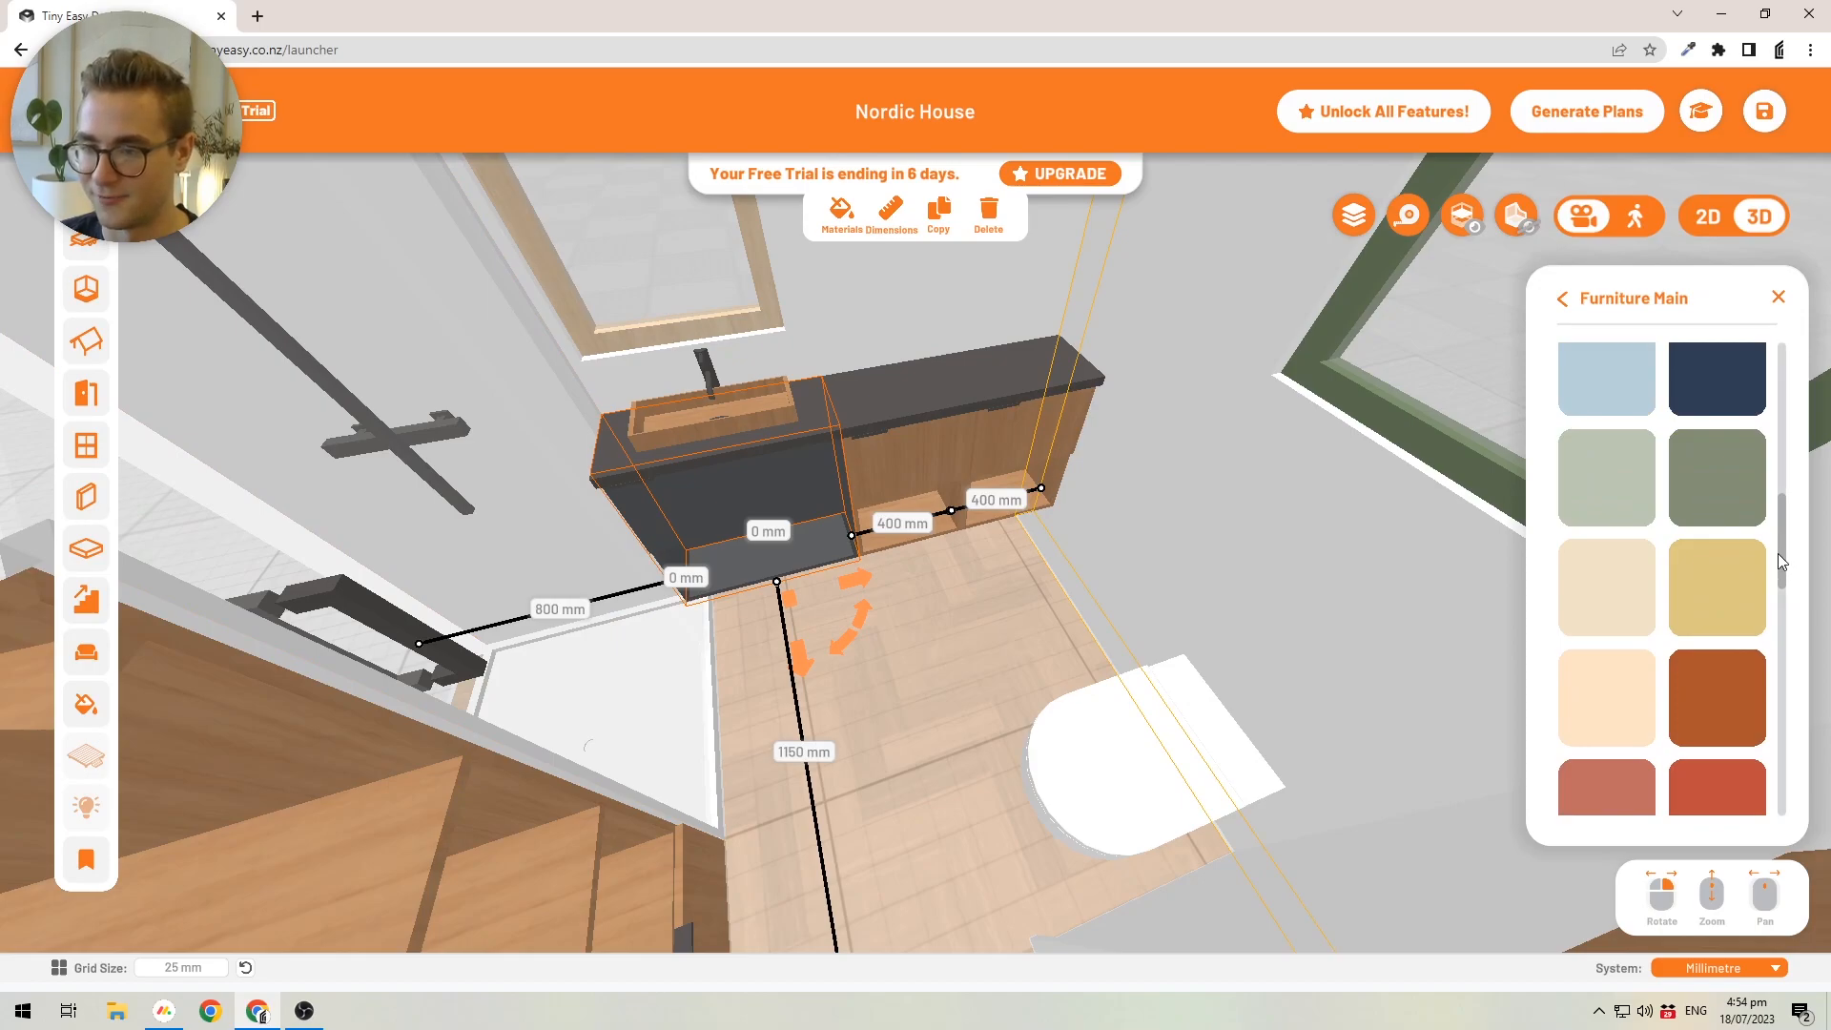
left_click(1593, 597)
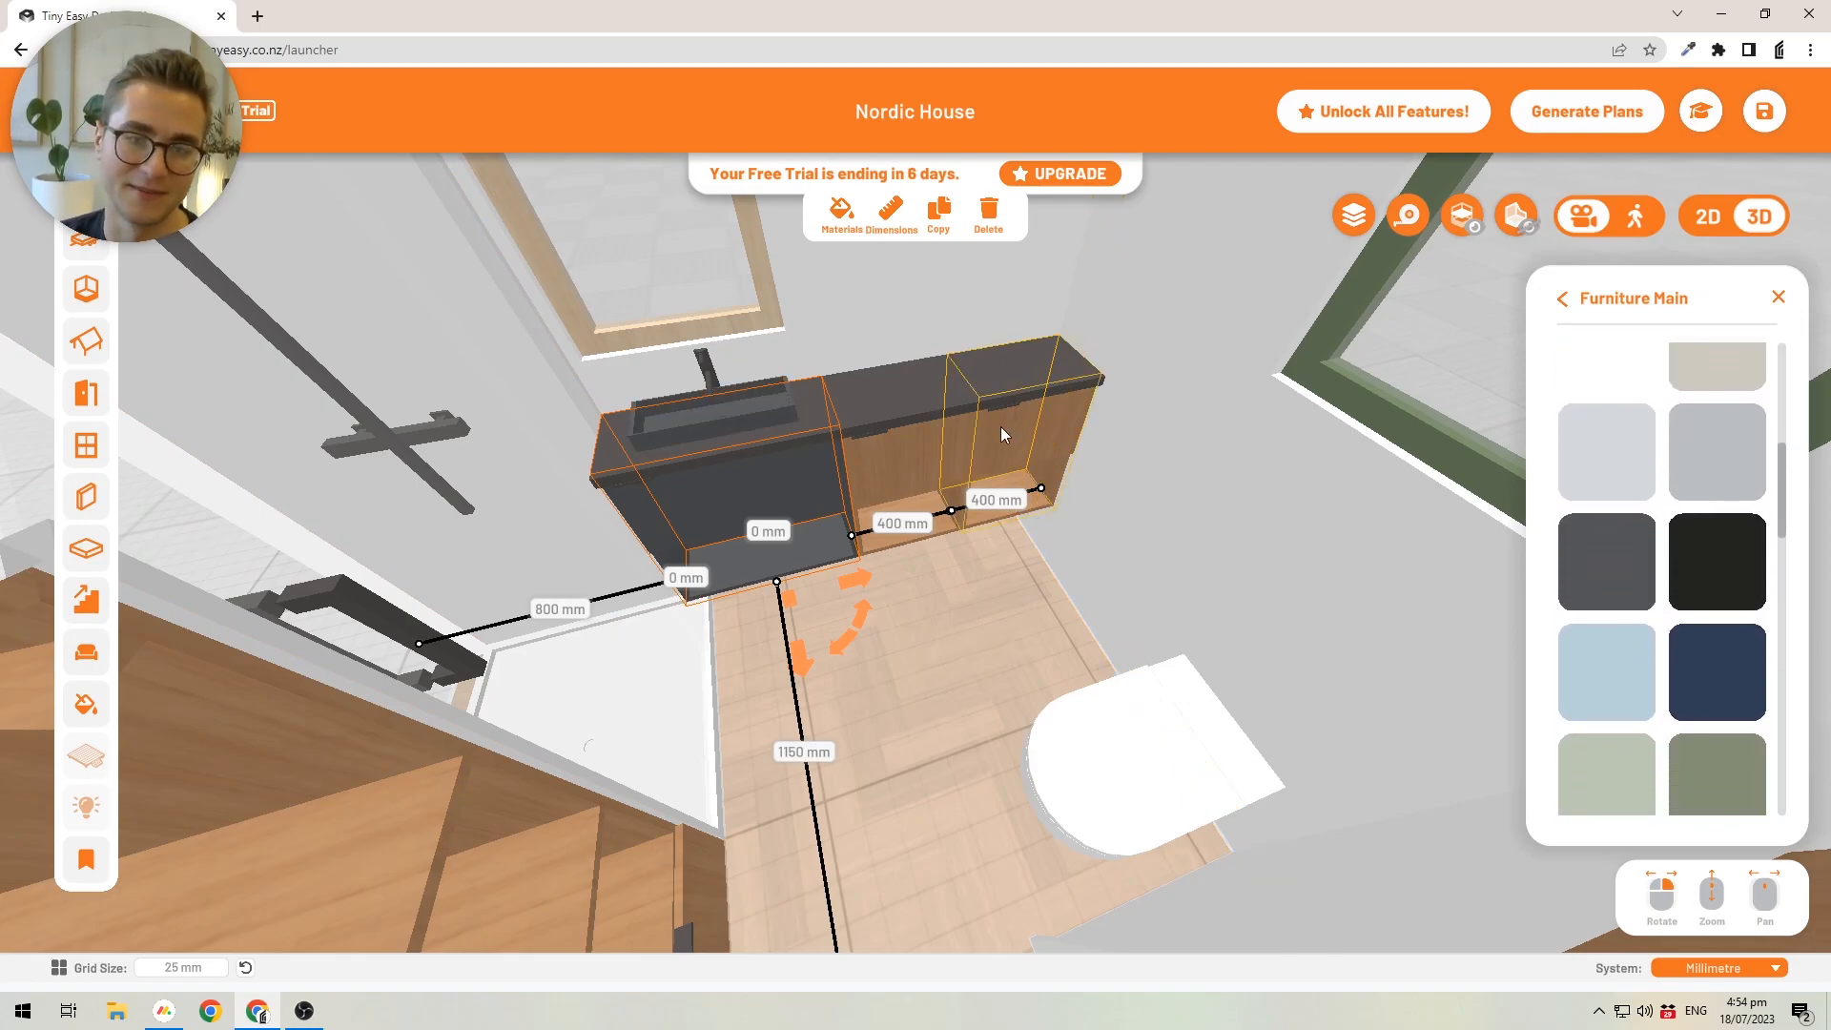
- Override the carcass and fronts of the middle bathroom cabinet, beside the sink cabinet, with Dark Grey
left_click(908, 451)
left_click(841, 211)
left_click(1631, 489)
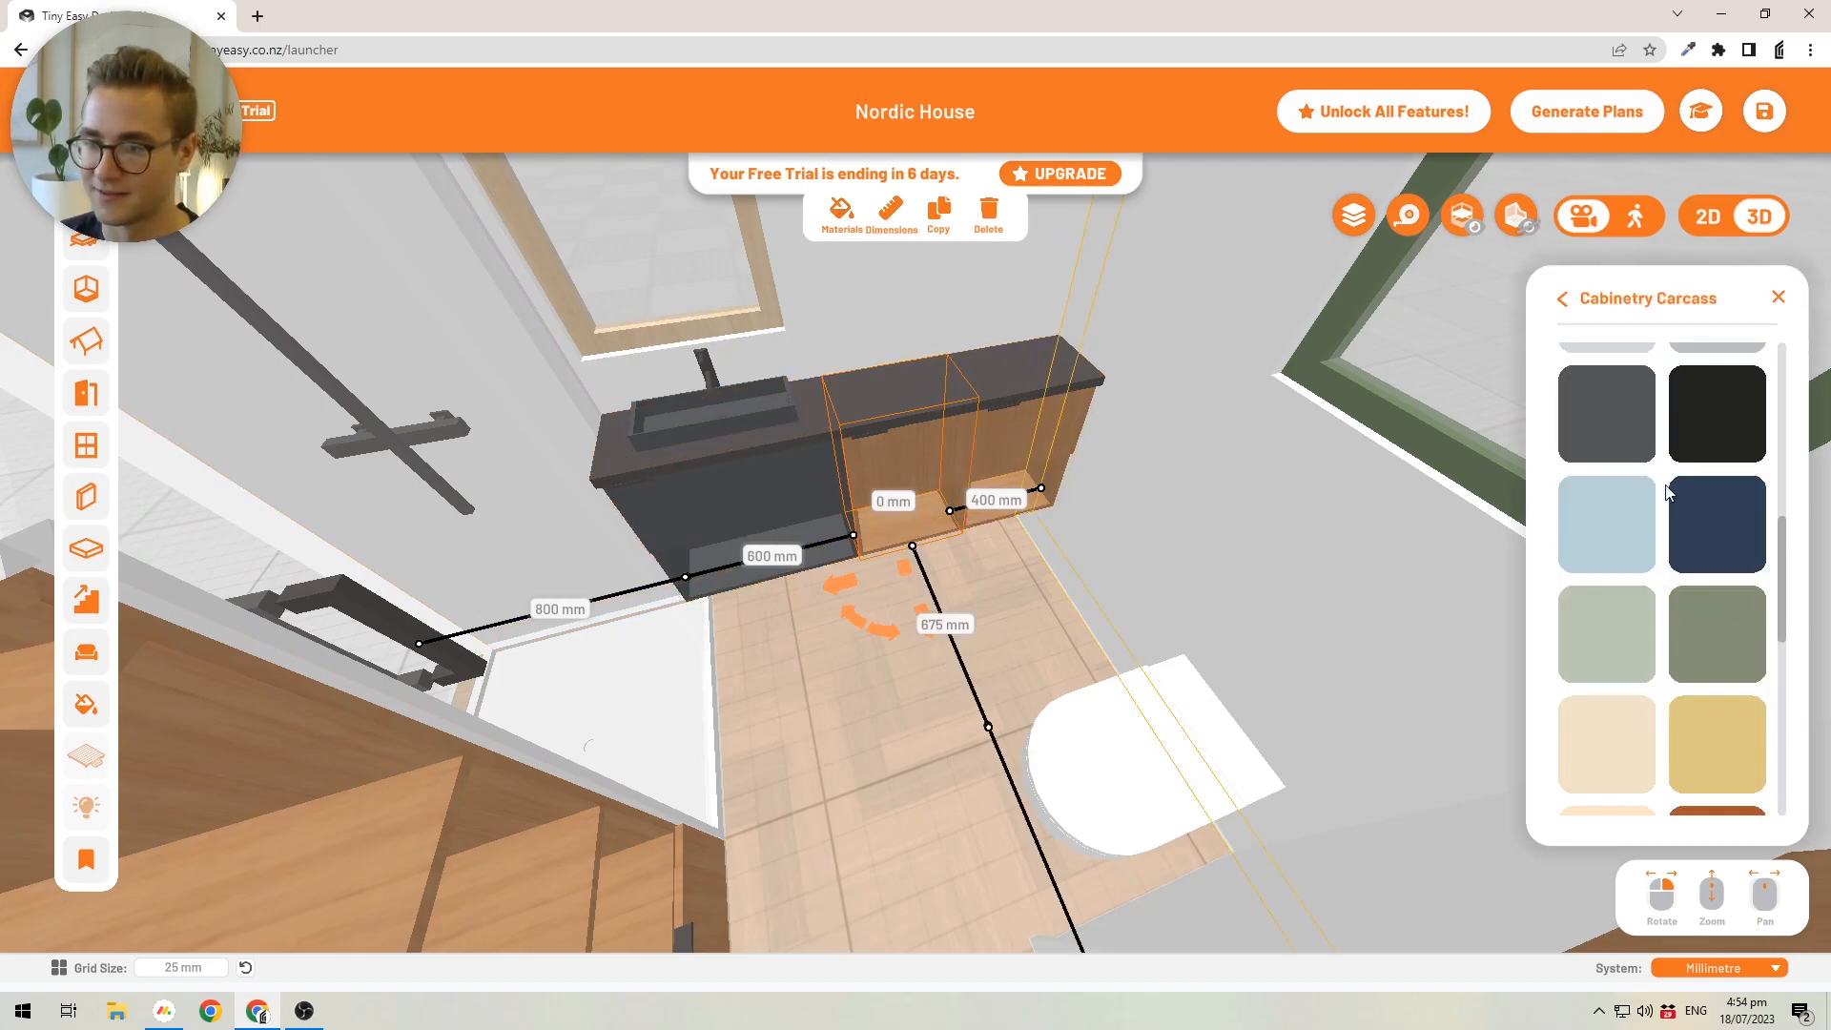
left_click(1633, 420)
left_click(1562, 301)
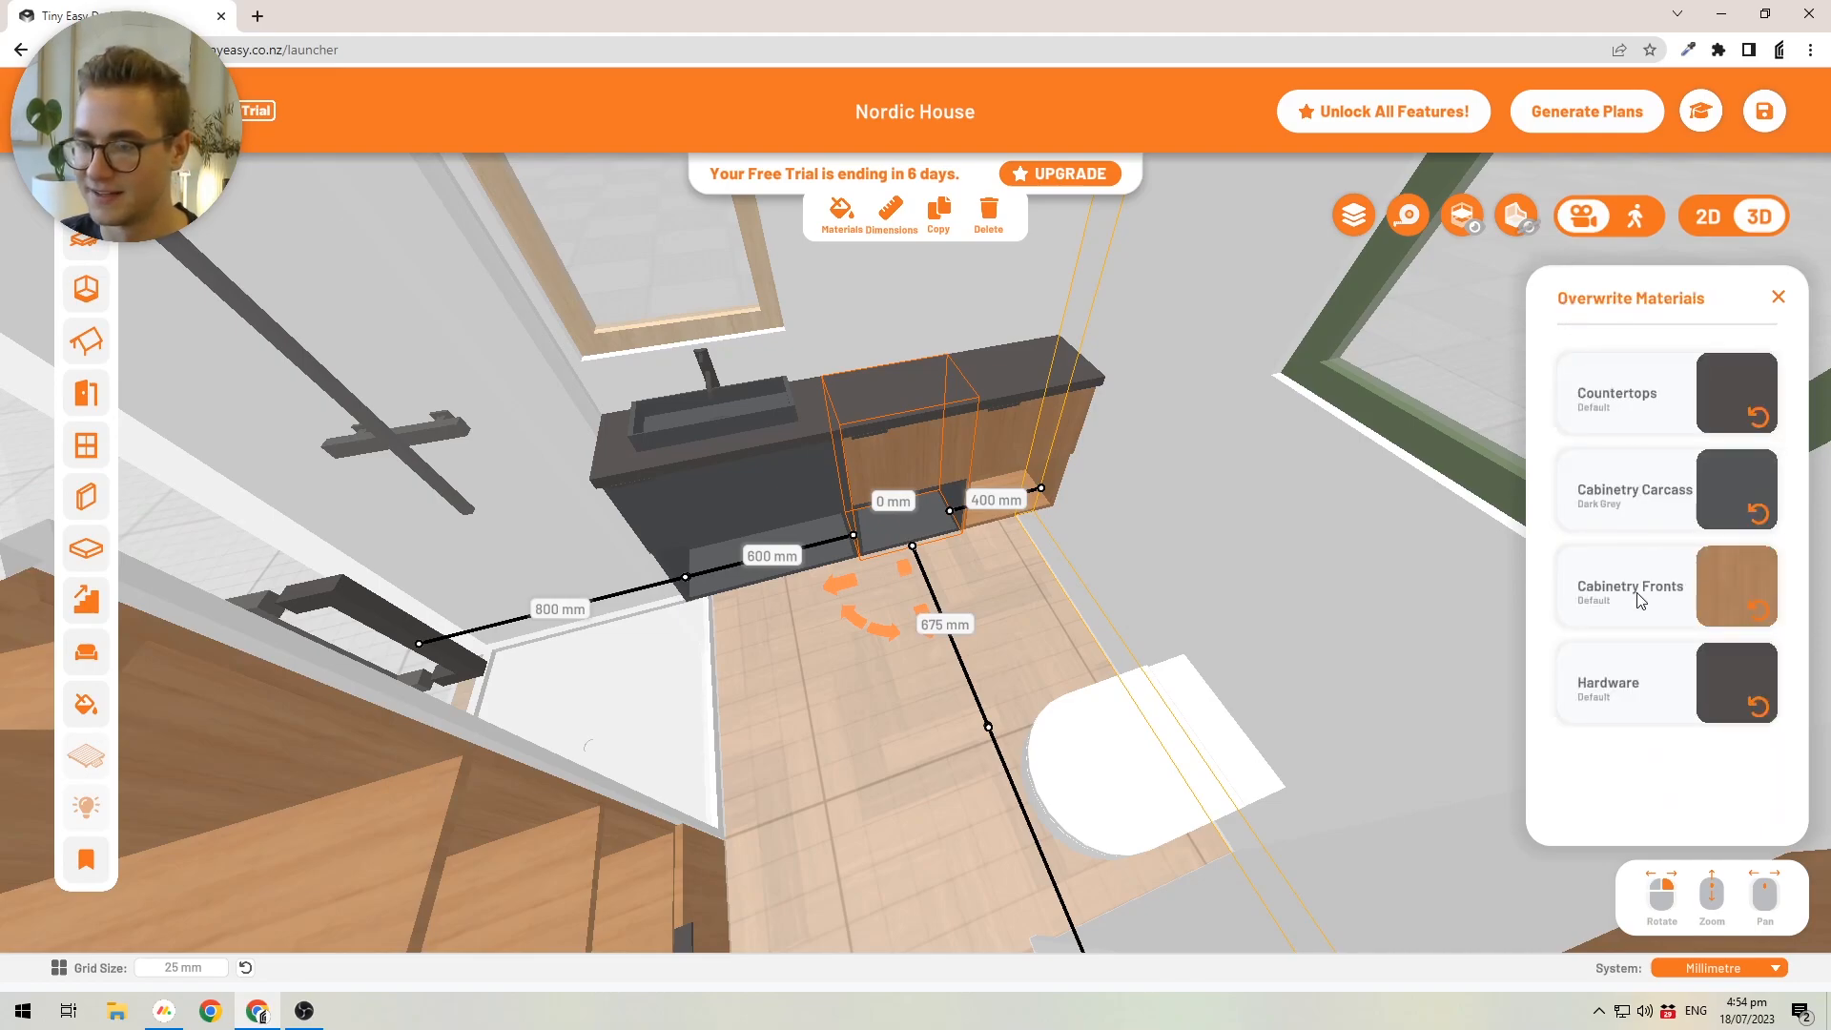
left_click(1640, 593)
left_click(1606, 405)
left_click(1562, 300)
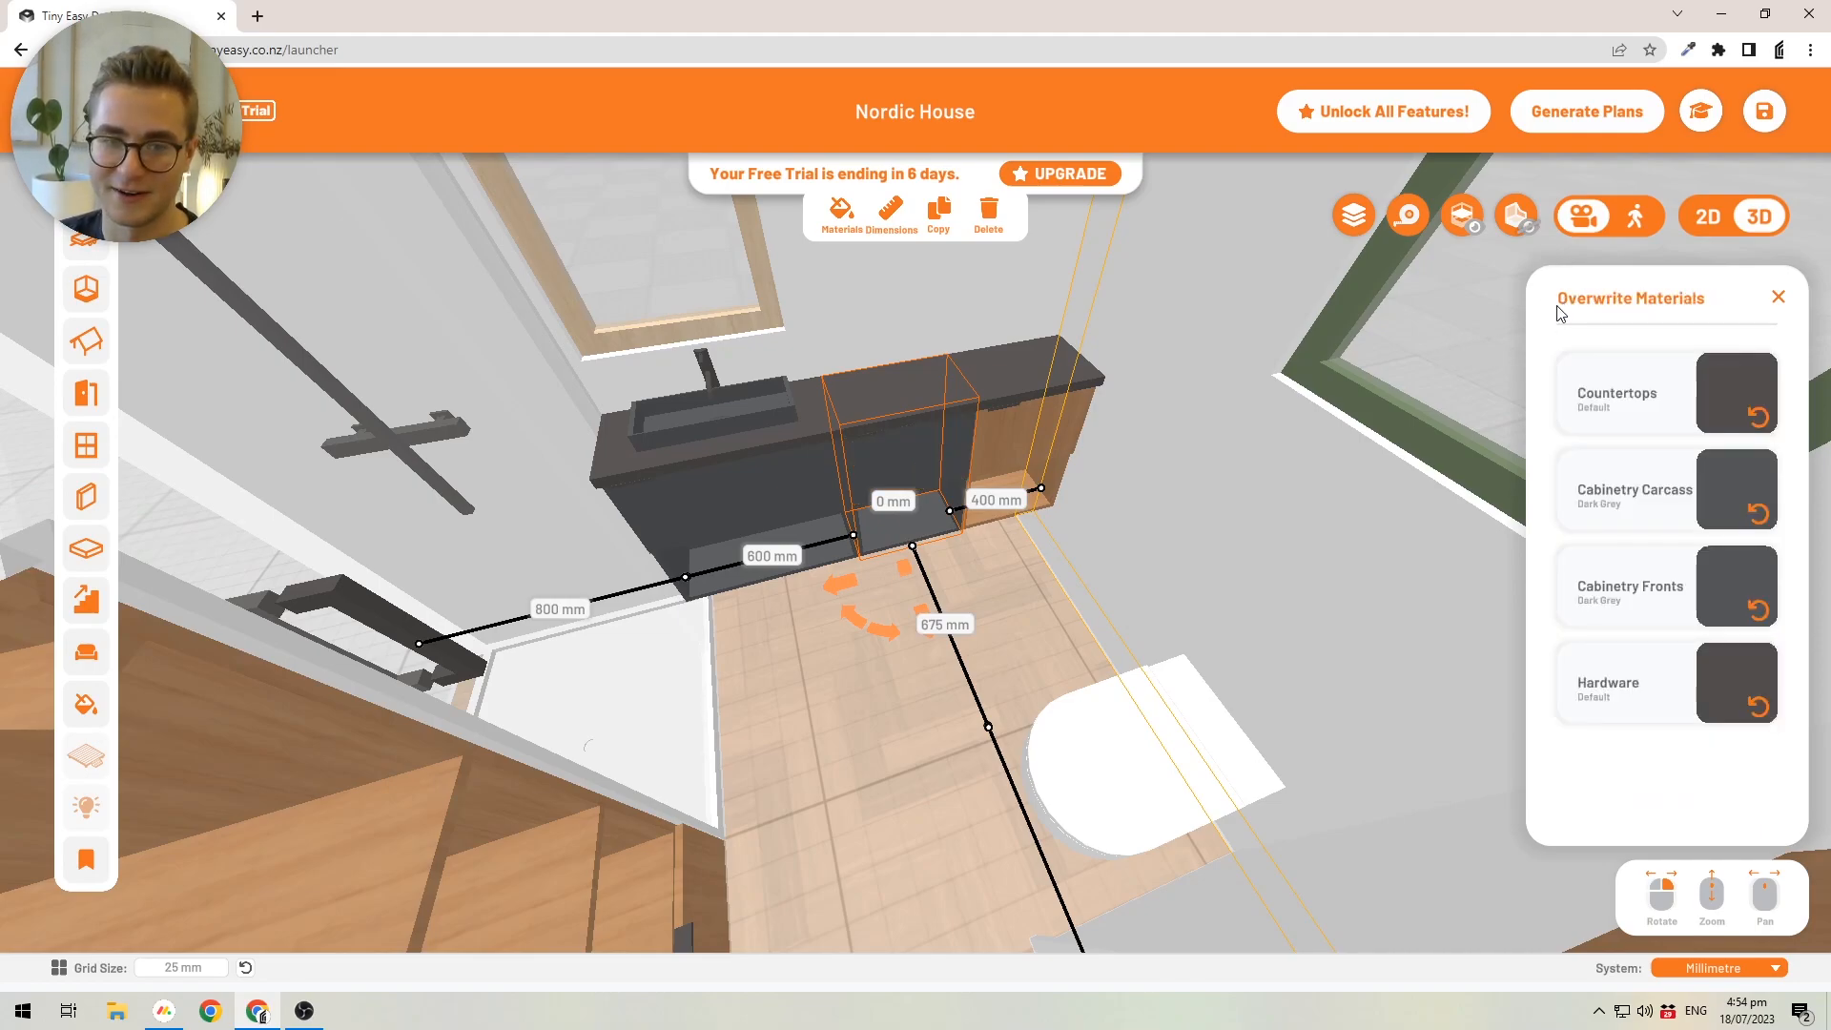
- Override the carcass and fronts of the remaining wood-finished bathroom vanity cabinet with Dark Grey
left_click(1013, 410)
left_click(837, 216)
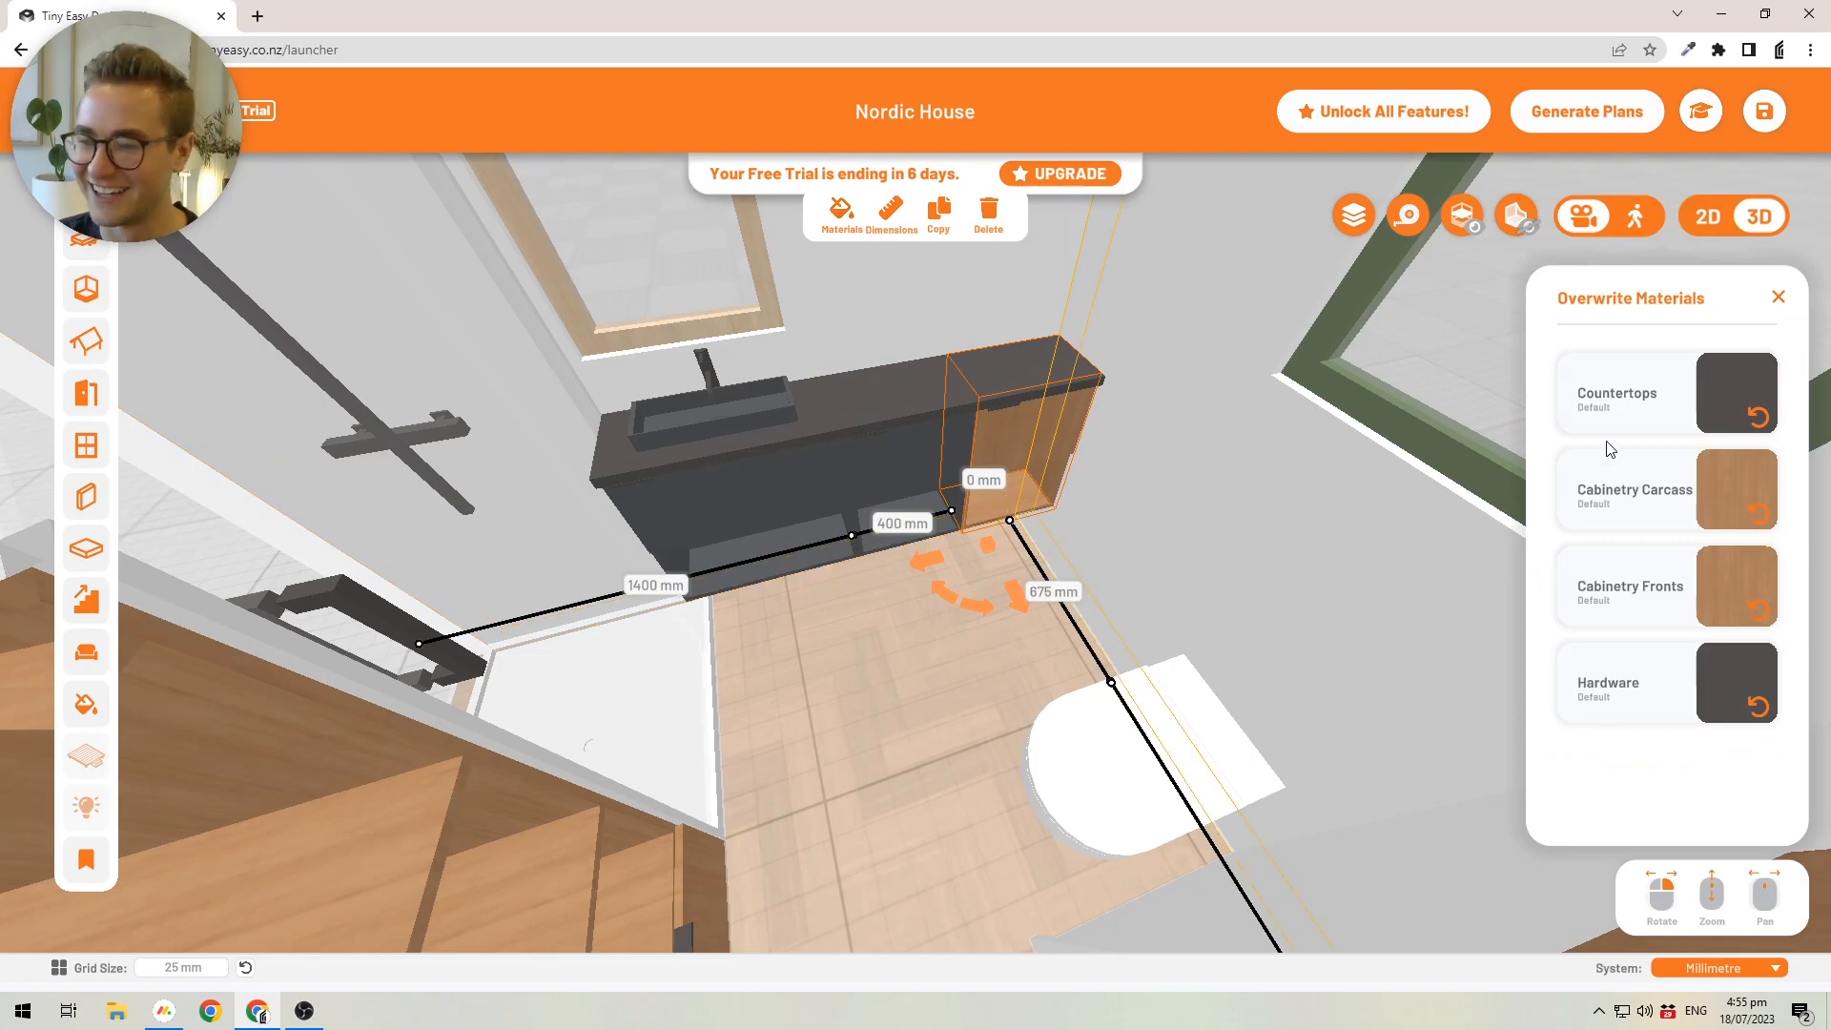
left_click(1611, 482)
left_click(1562, 301)
left_click(1681, 574)
left_click(1607, 420)
- Override the carcass and fronts of the bathroom's Bookshelf Cabinet with Dark Grey
left_click(902, 684)
left_click_drag(902, 684, 614, 444)
left_click(615, 445)
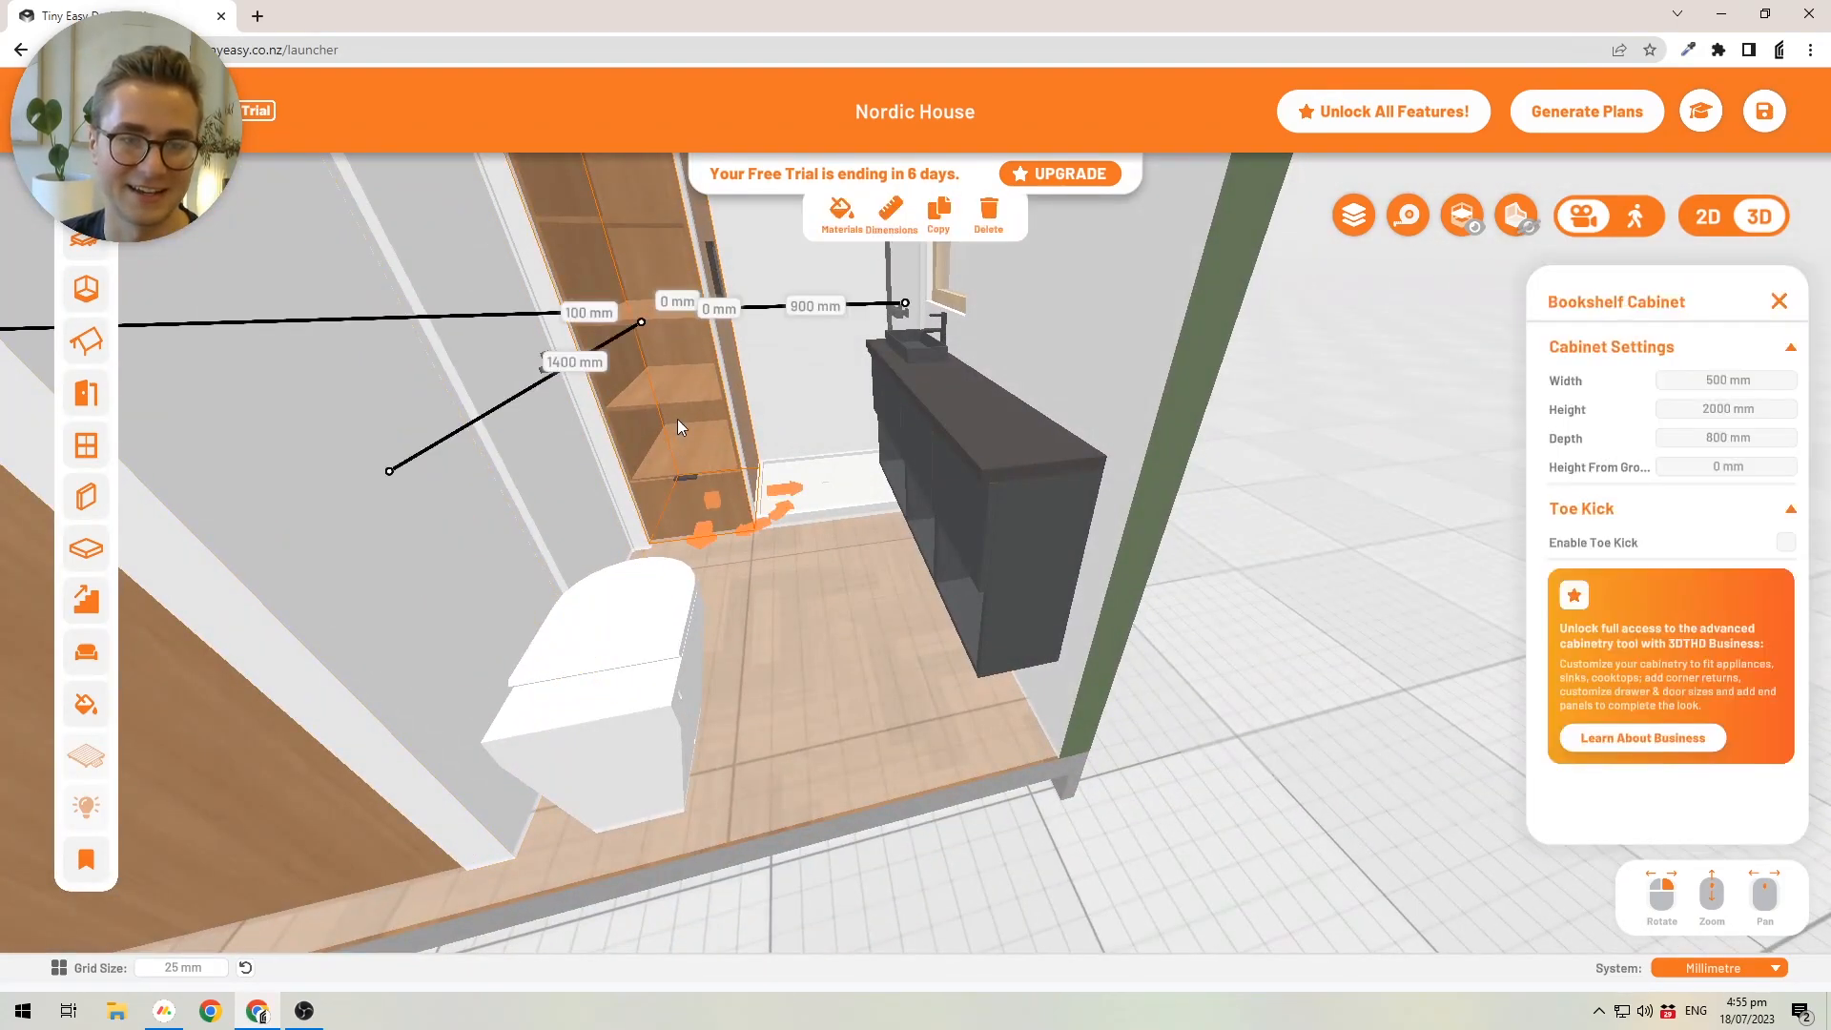
left_click(839, 215)
left_click(1585, 435)
scroll(1673, 439, "up", 1)
left_click(1587, 485)
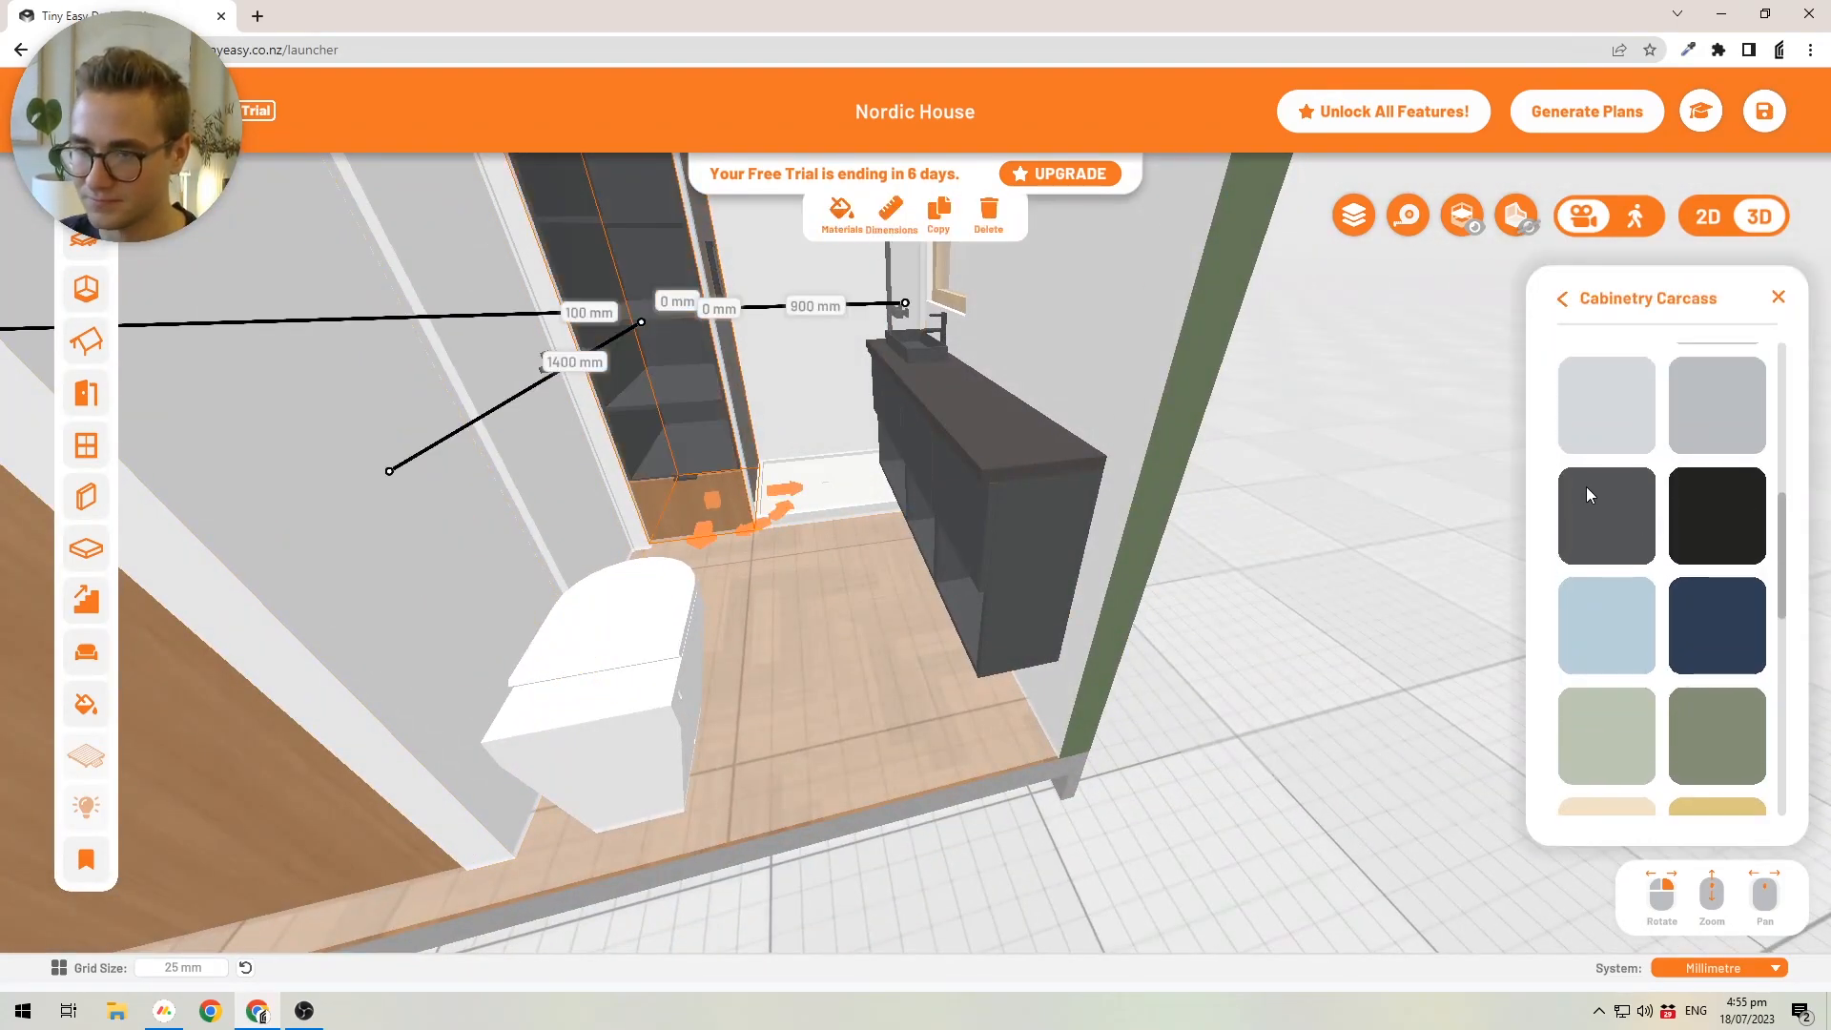
left_click(1563, 303)
left_click(1603, 487)
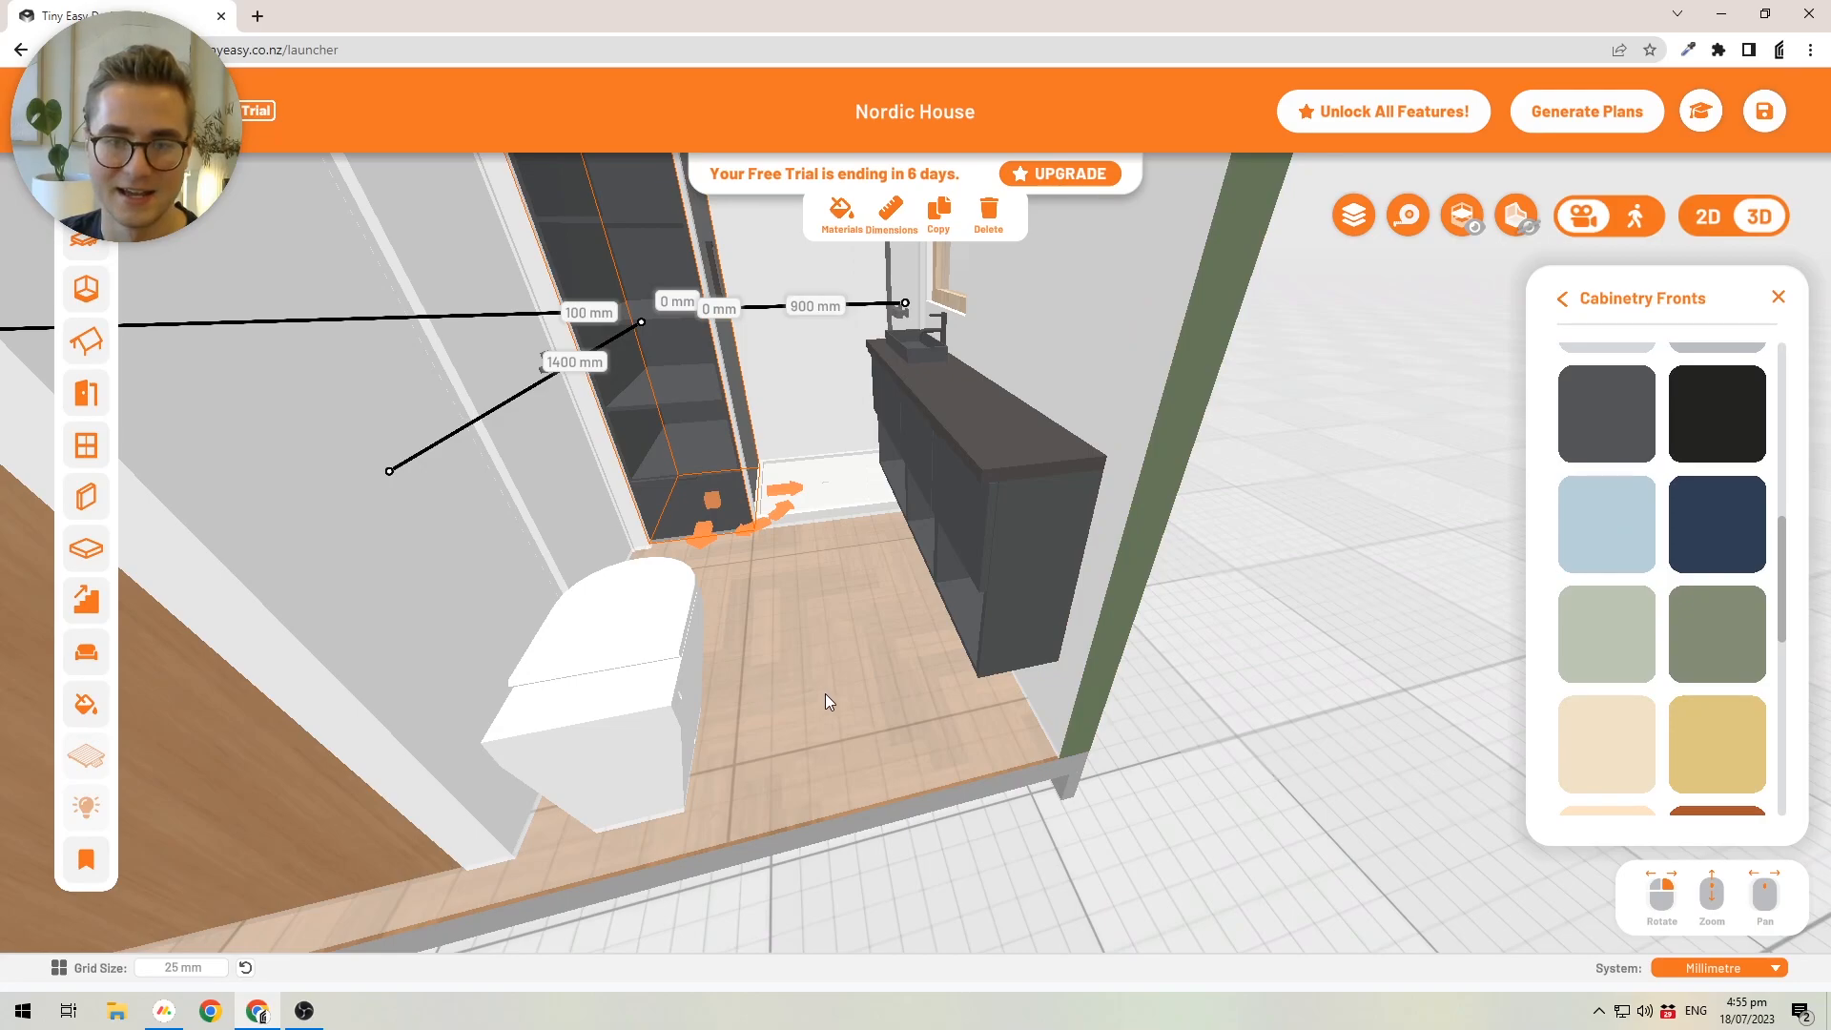
left_click(805, 694)
- Review the loft, staircase, kitchen and living area in the cutaway view of the house
scroll(904, 656, "down", 5)
left_click_drag(904, 656, 1023, 281)
middle_click_drag(1044, 648, 951, 598)
right_click_drag(952, 598, 1003, 621)
scroll(1003, 622, "down", 4)
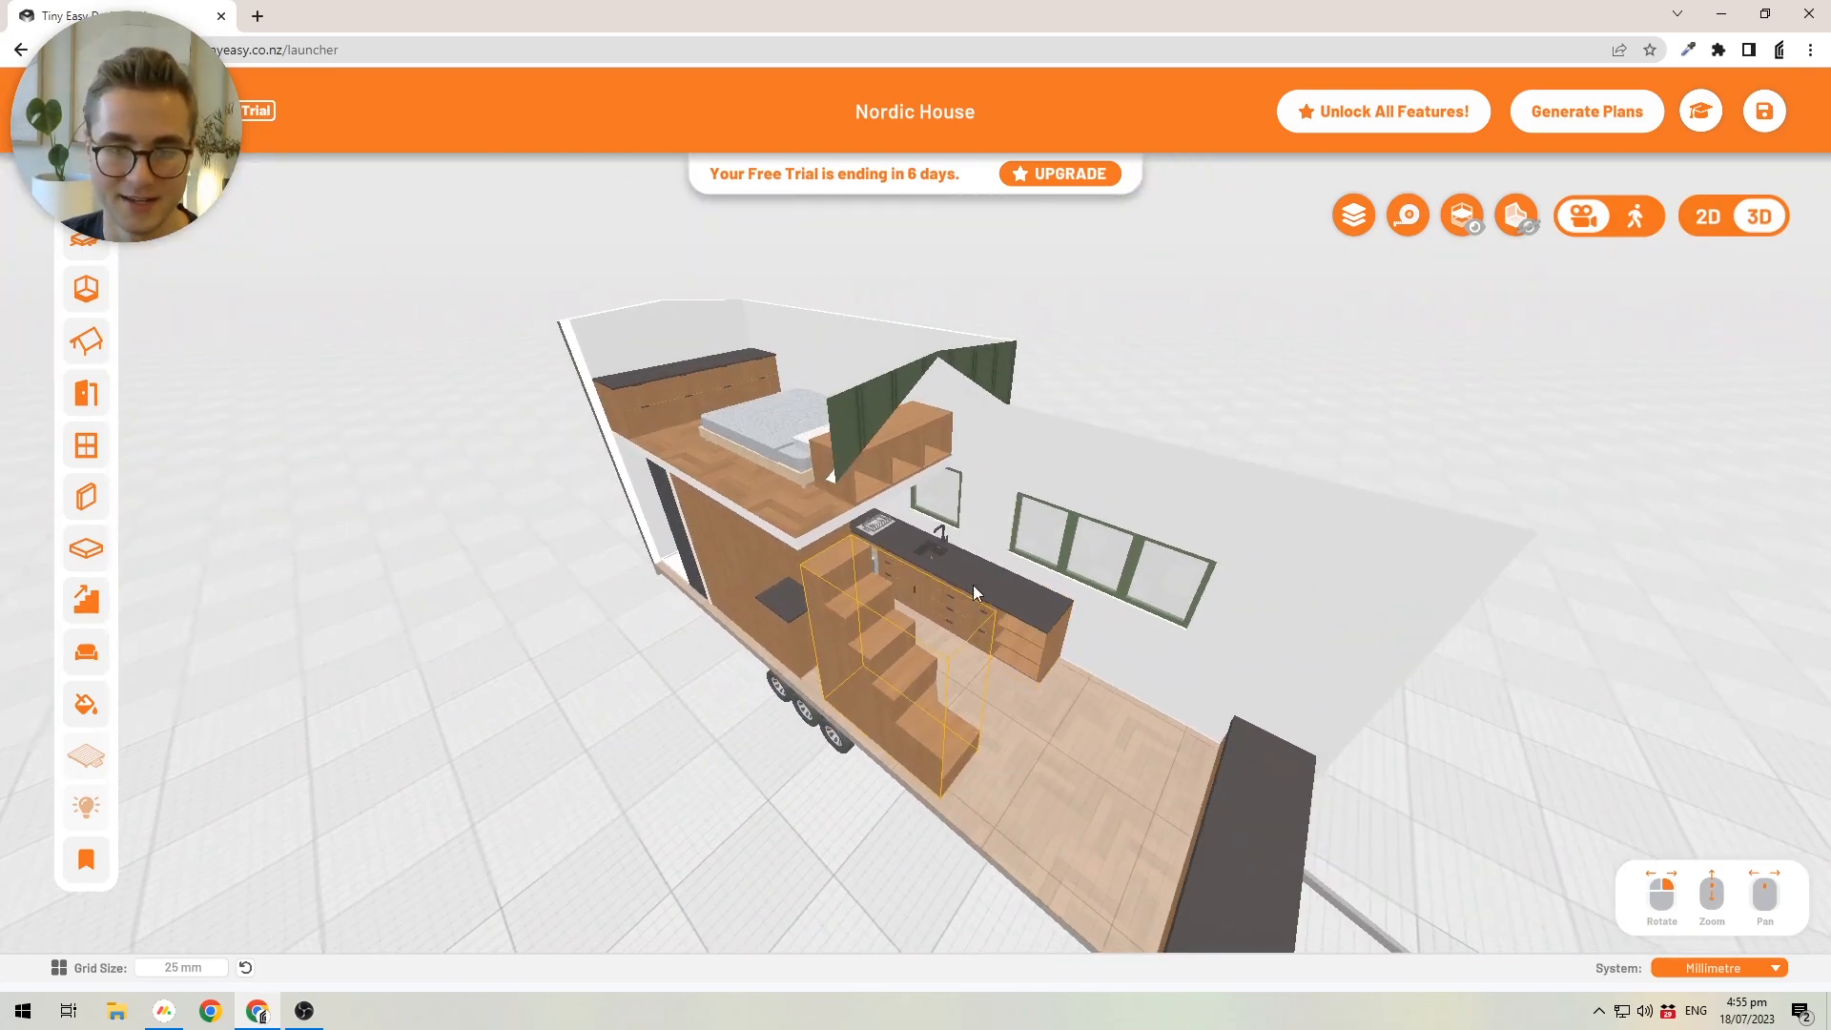
middle_click_drag(969, 603, 969, 530)
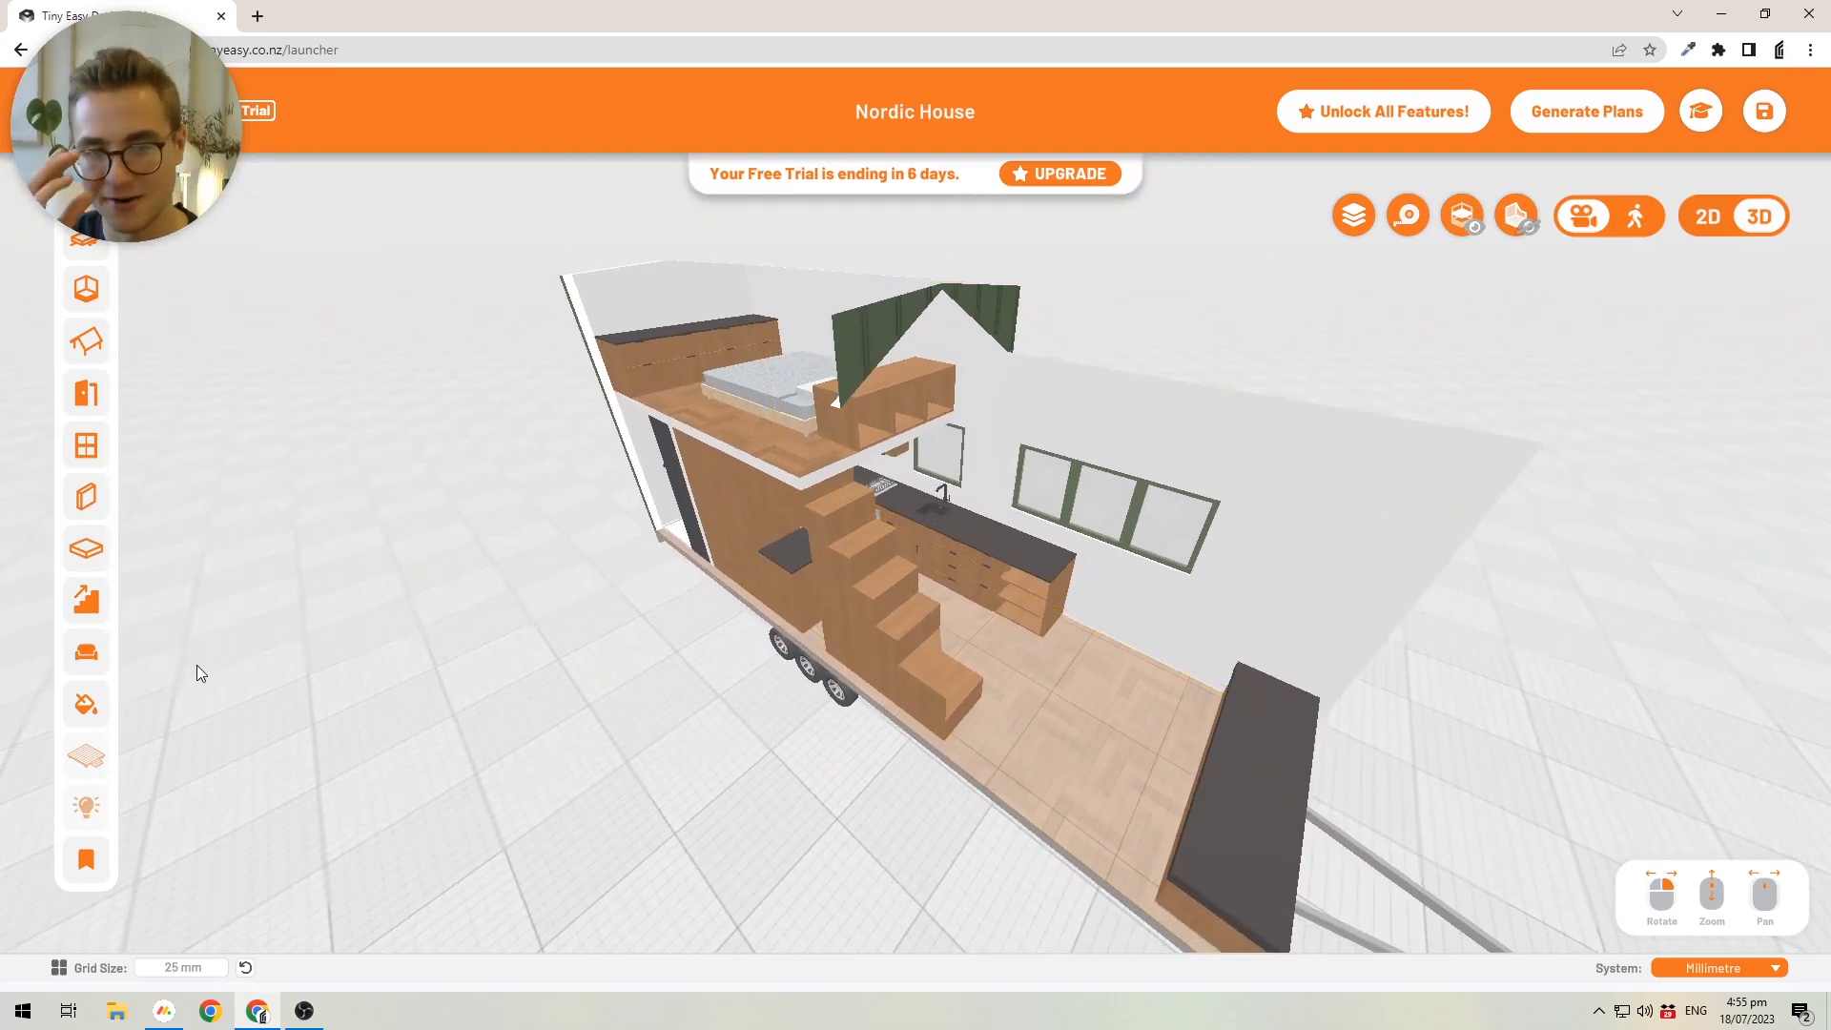
left_click_drag(782, 660, 971, 517)
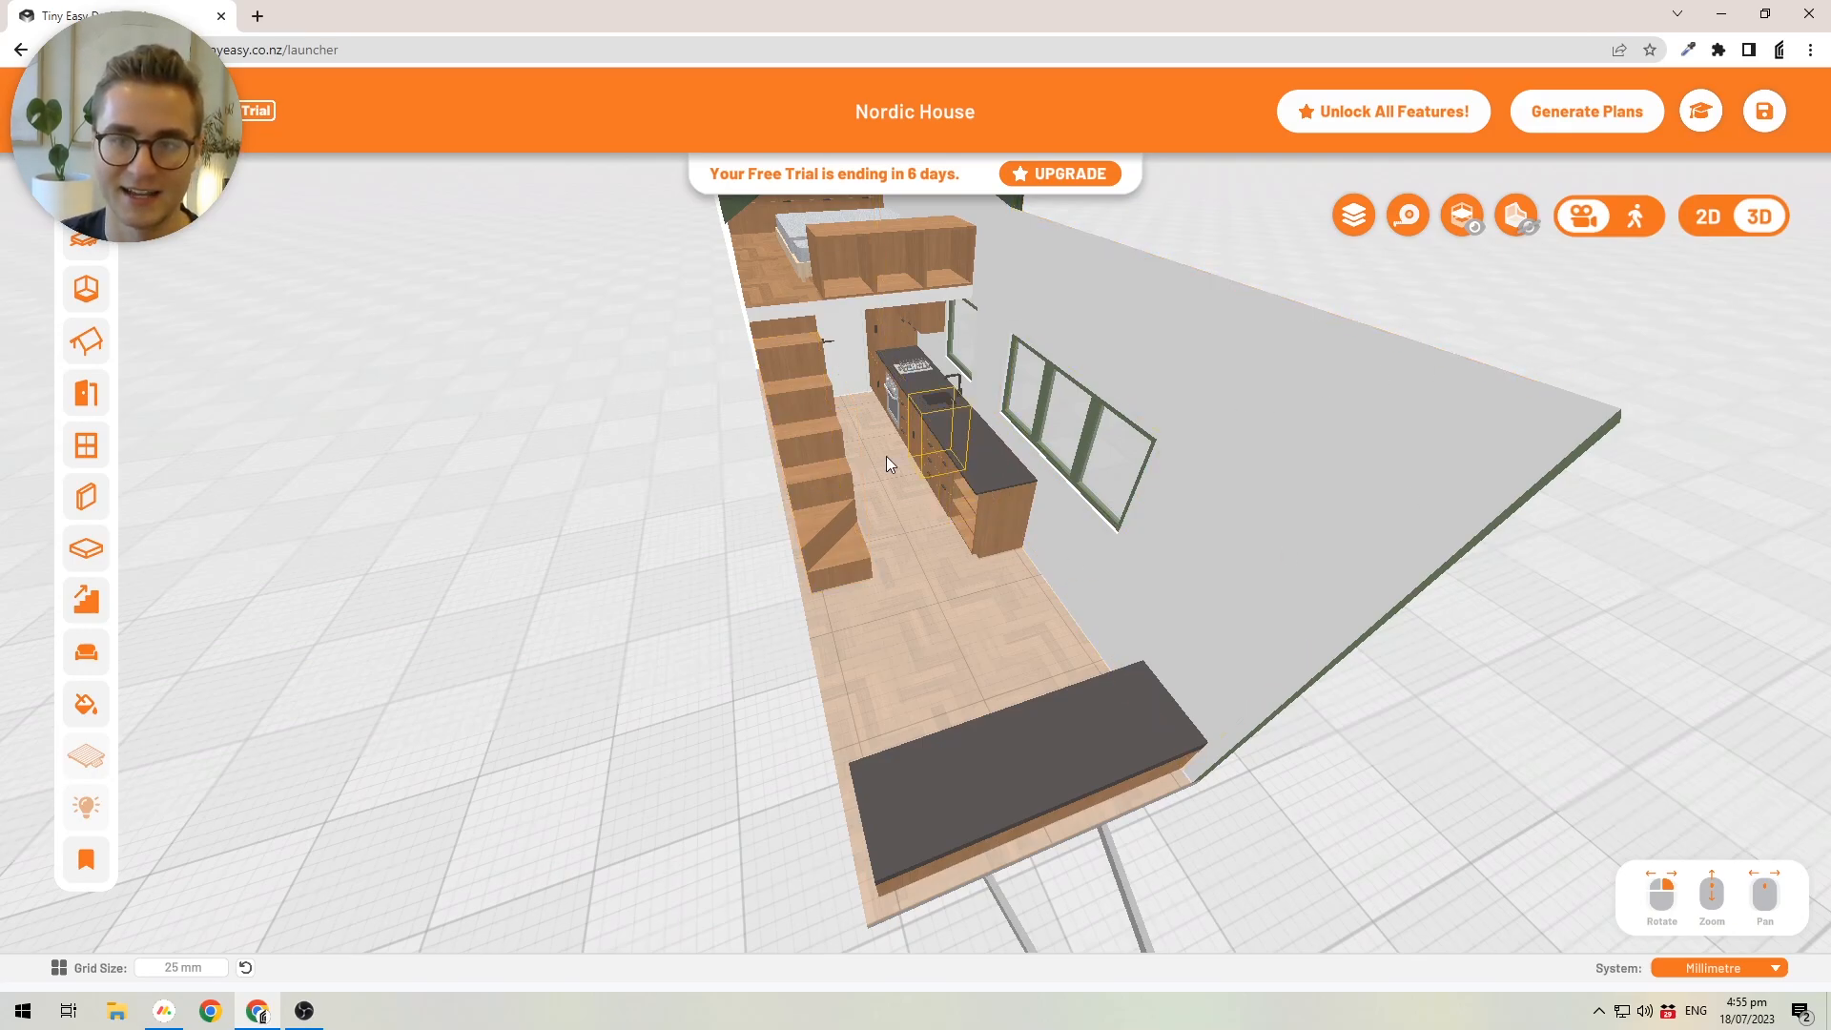
- Turn off the cutaway view so all walls show, and inspect the exterior, bathroom and kitchen finishes
left_click(1515, 219)
scroll(910, 672, "down", 5)
right_click_drag(1013, 667, 496, 639)
right_click_drag(1151, 775, 645, 256)
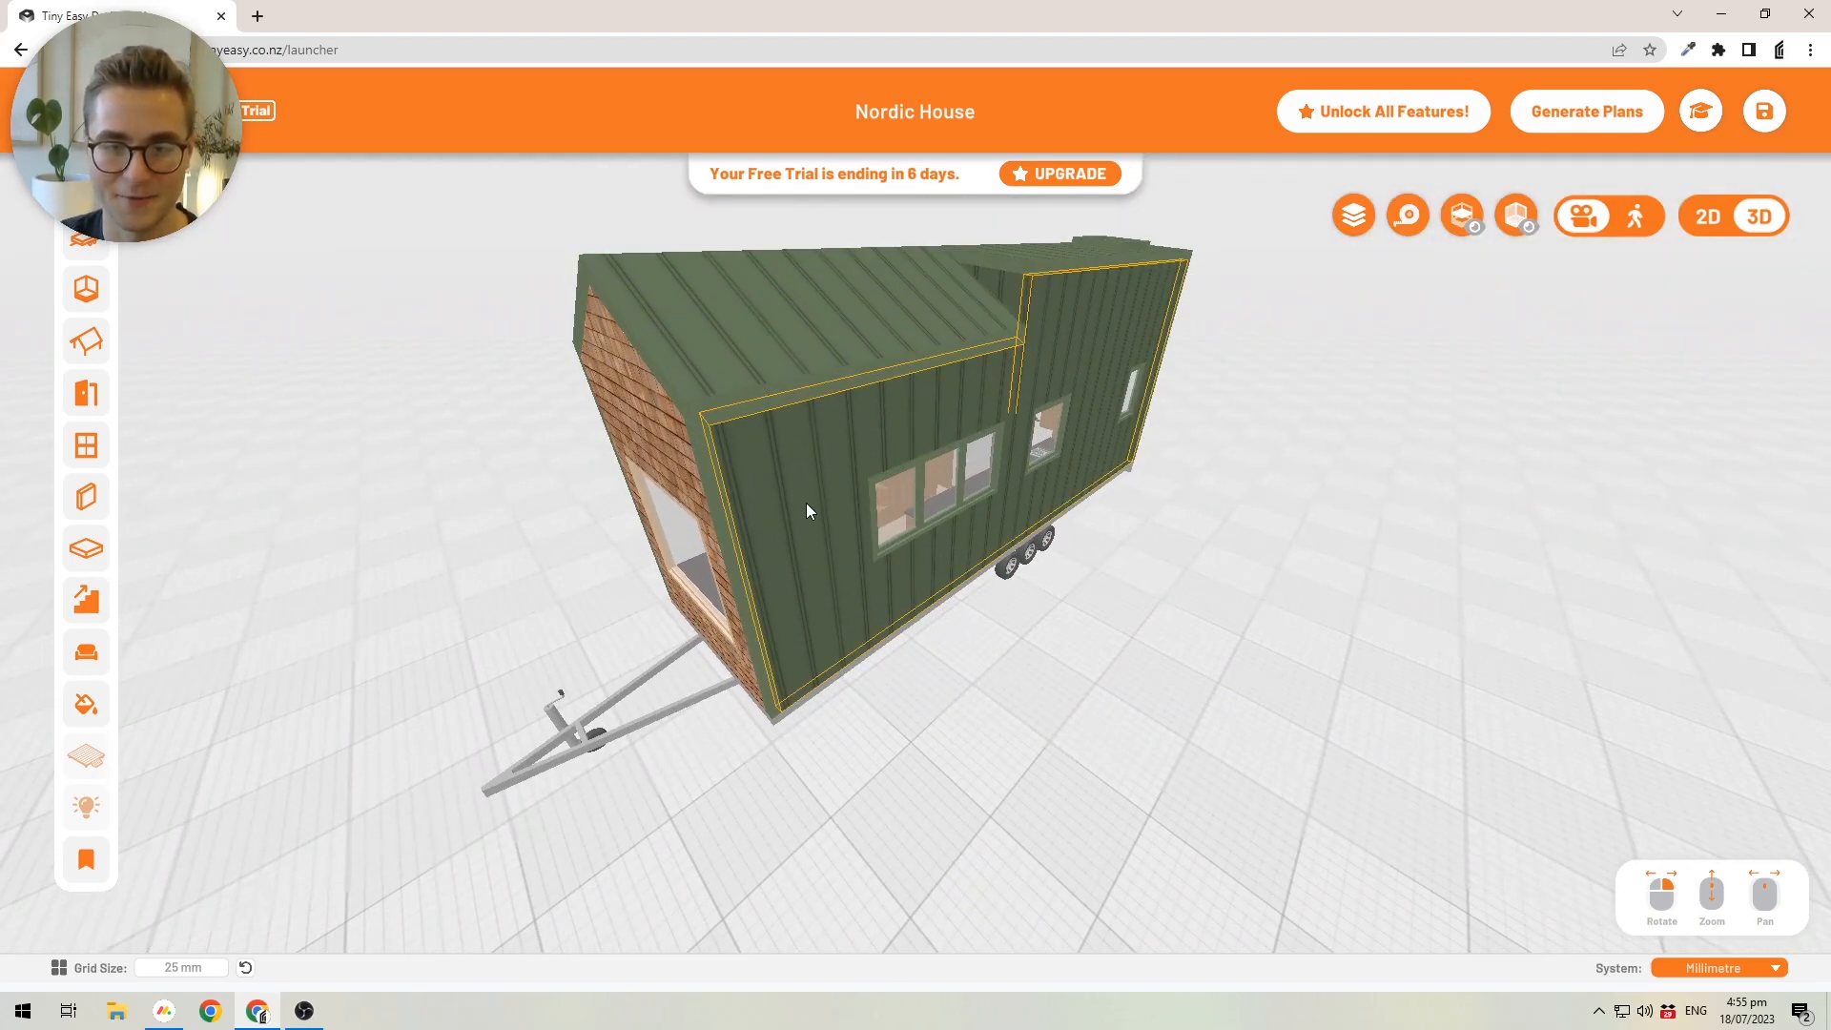
scroll(805, 501, "up", 10)
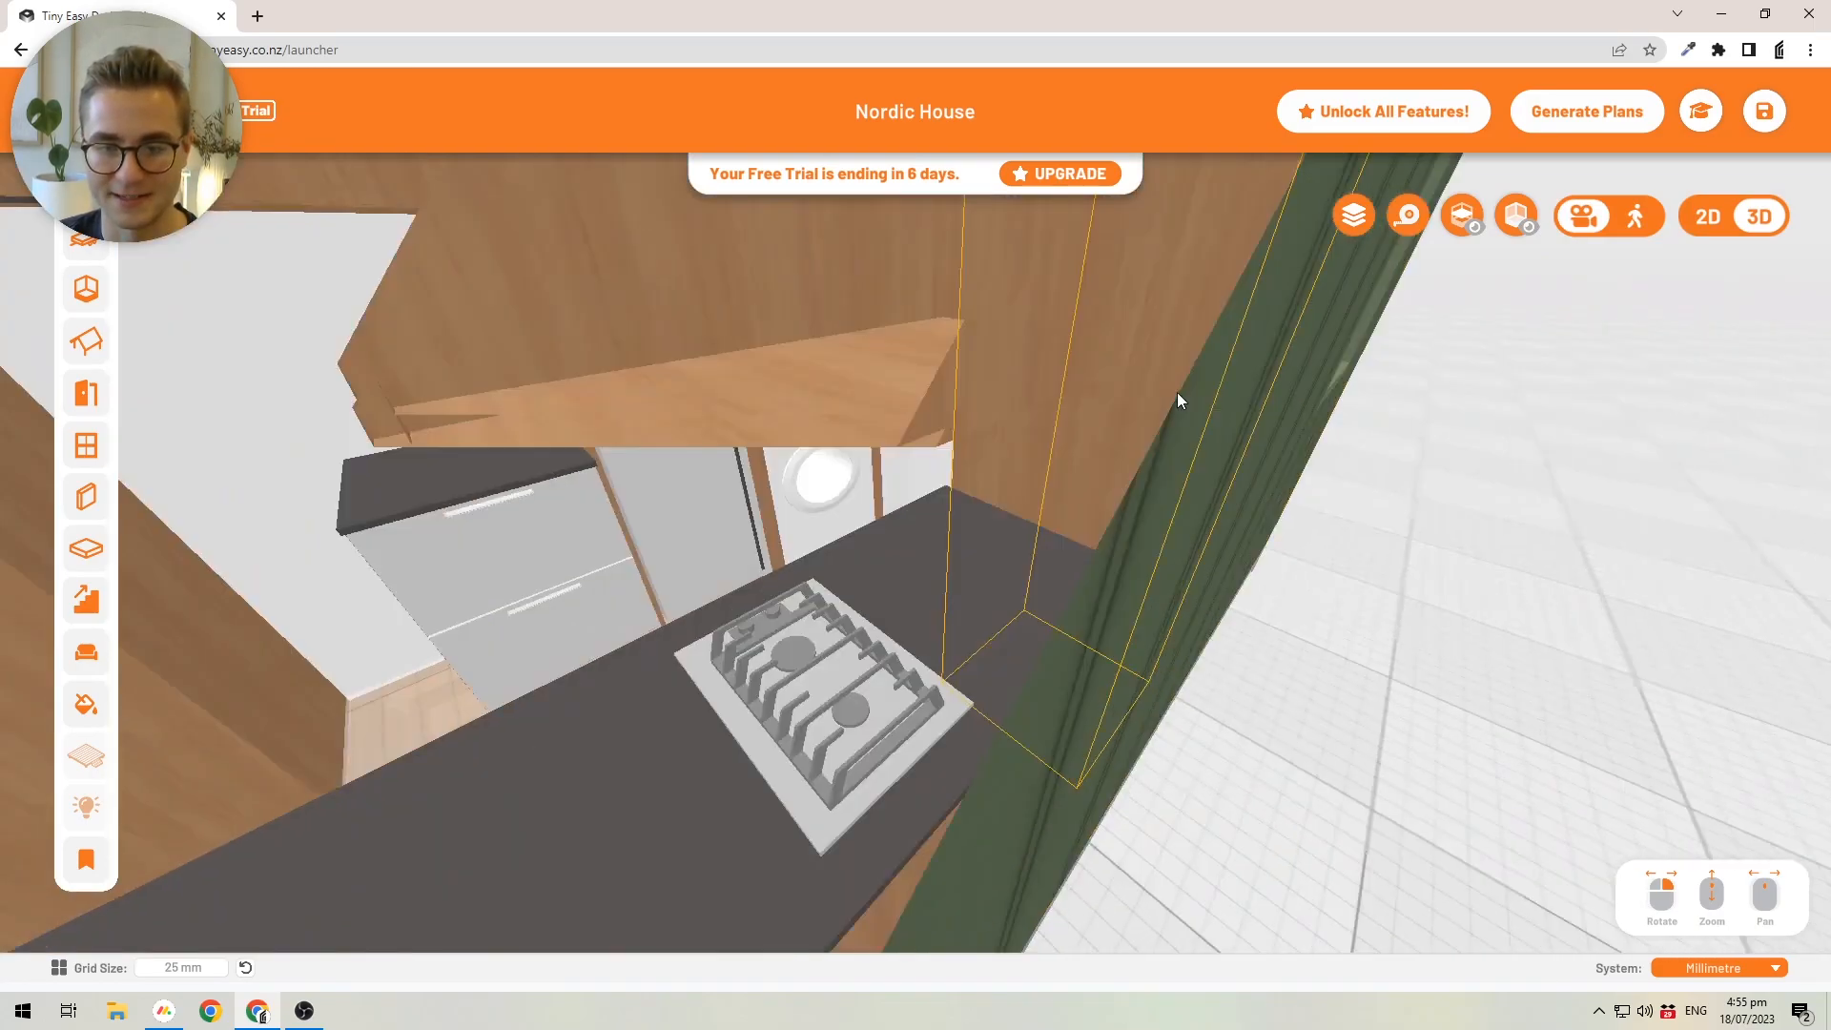
right_click_drag(1177, 400, 727, 610)
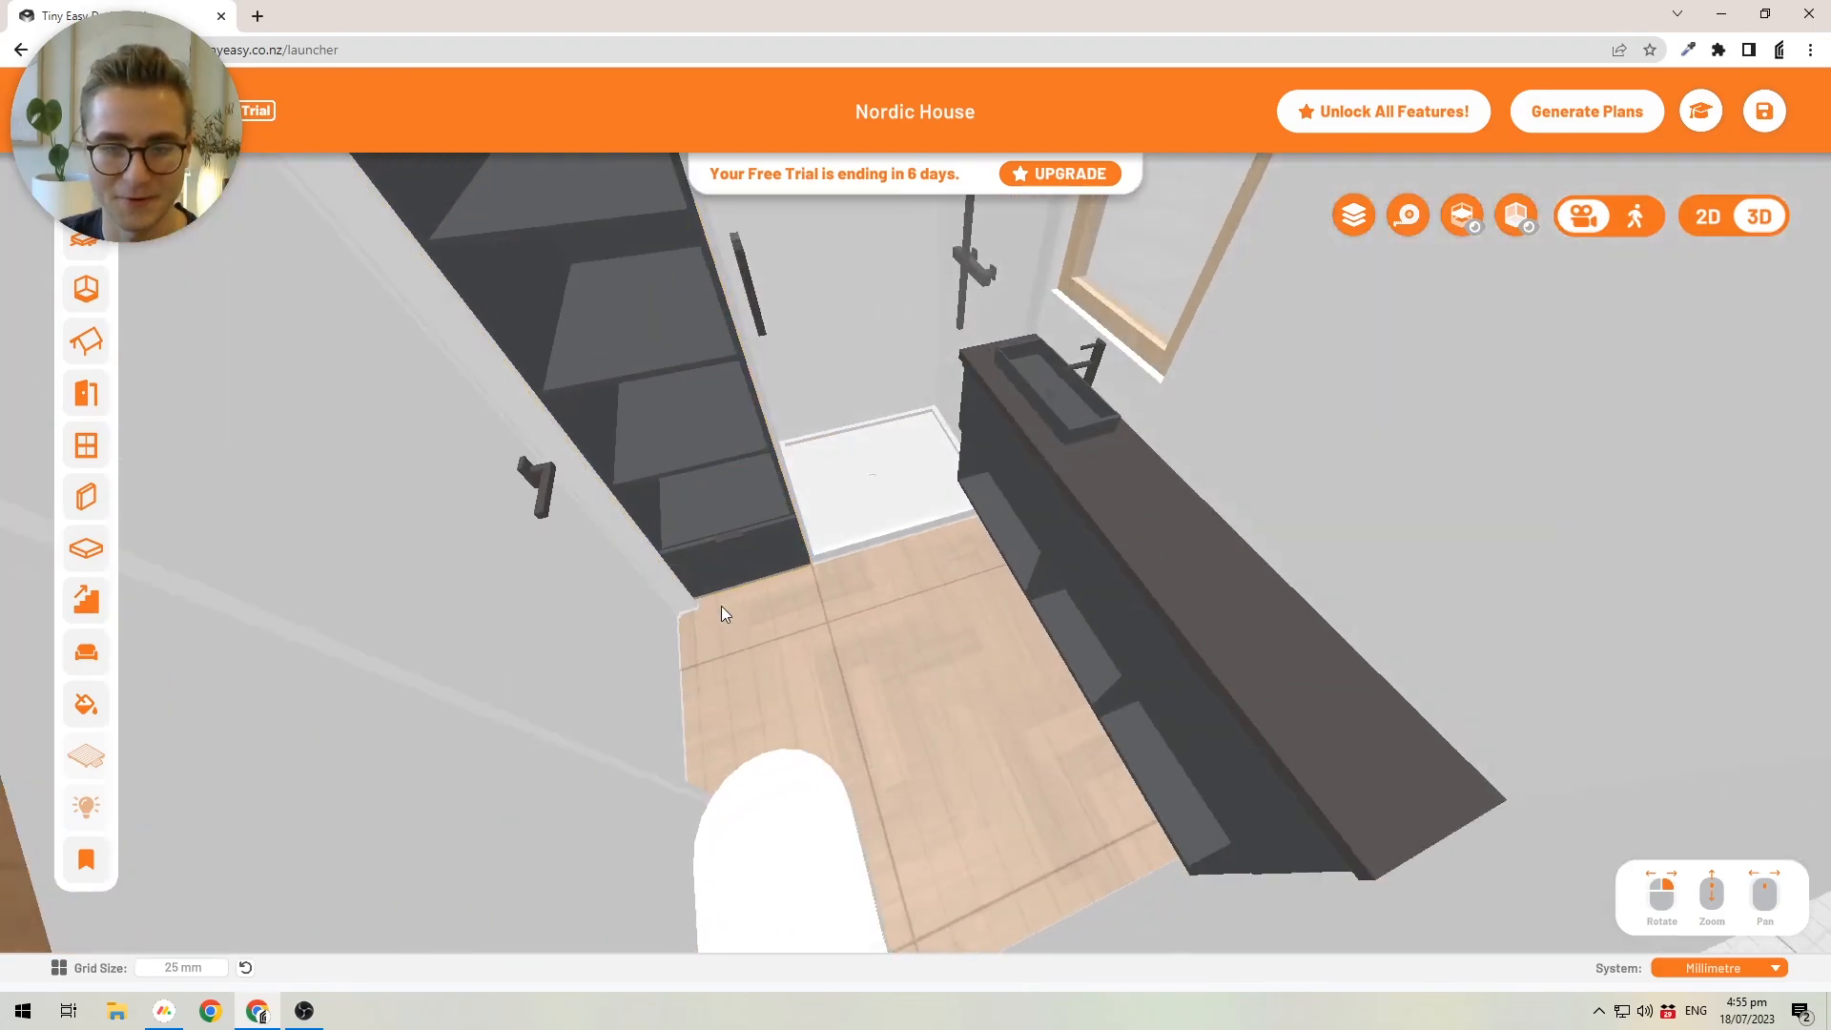
right_click_drag(912, 653, 691, 546)
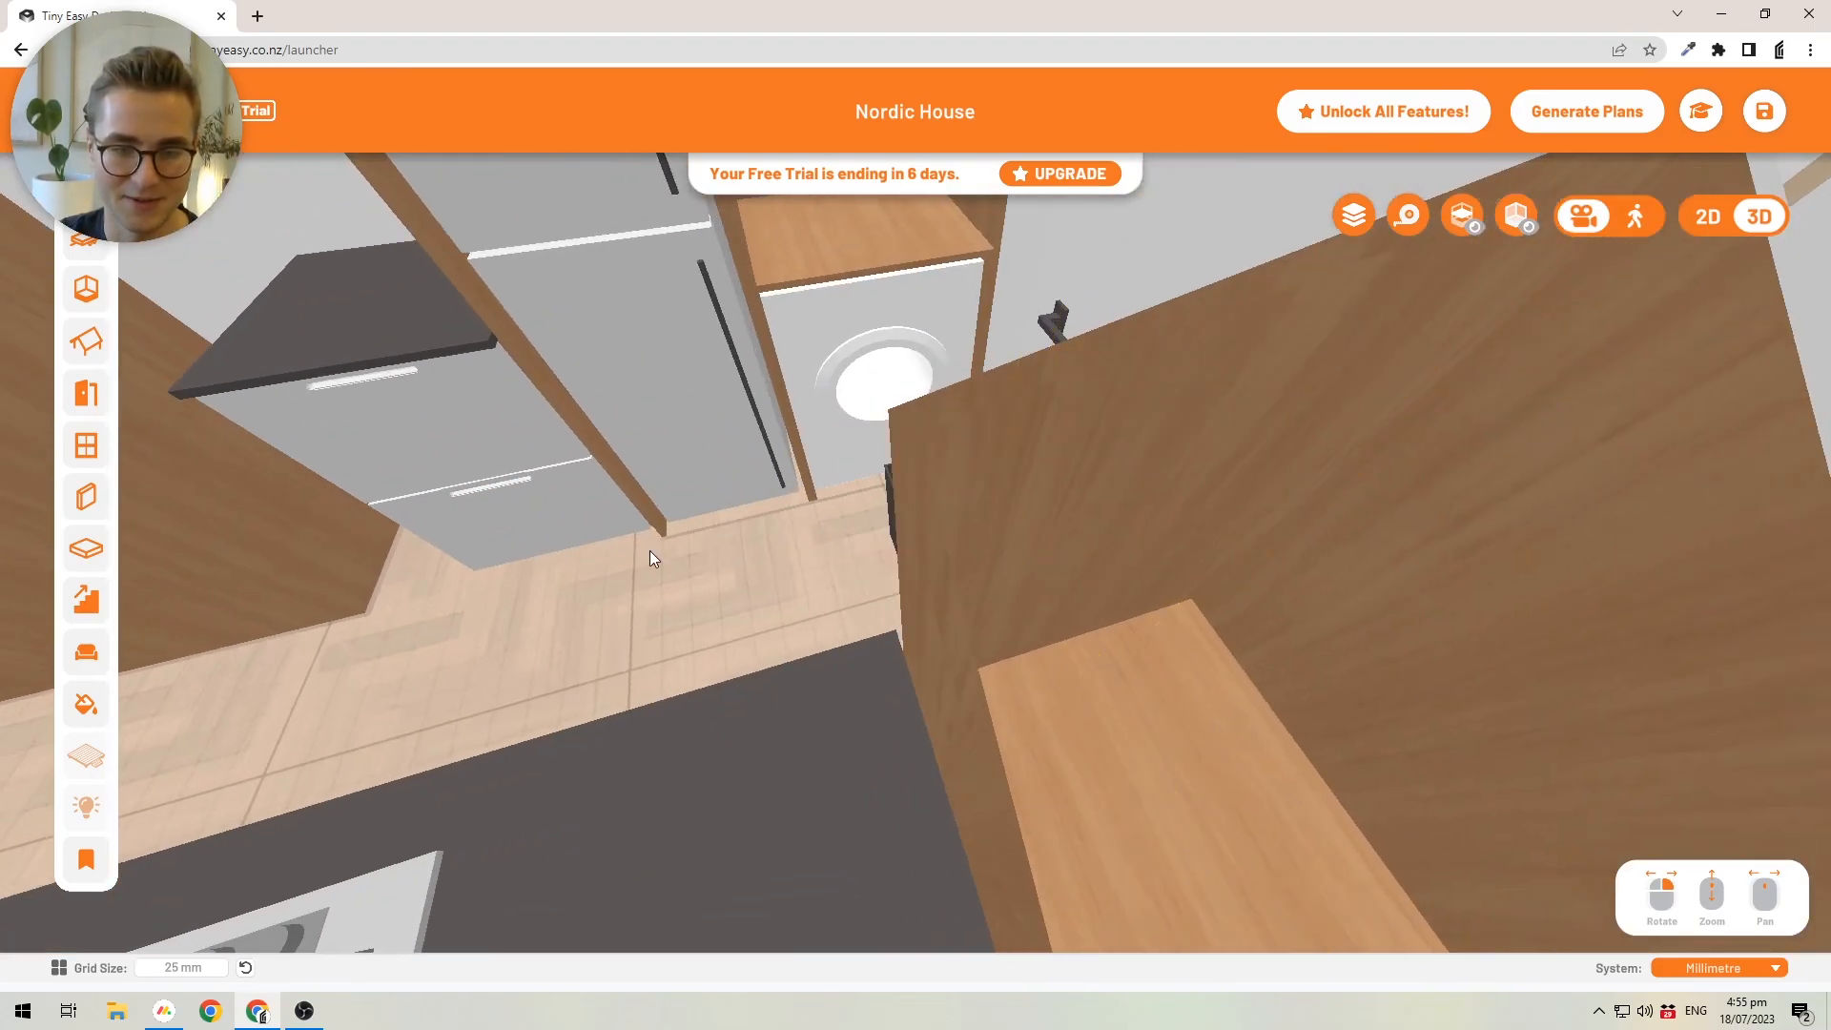
middle_click_drag(690, 546, 1326, 540)
right_click_drag(1018, 562, 1149, 485)
scroll(1004, 566, "down", 5)
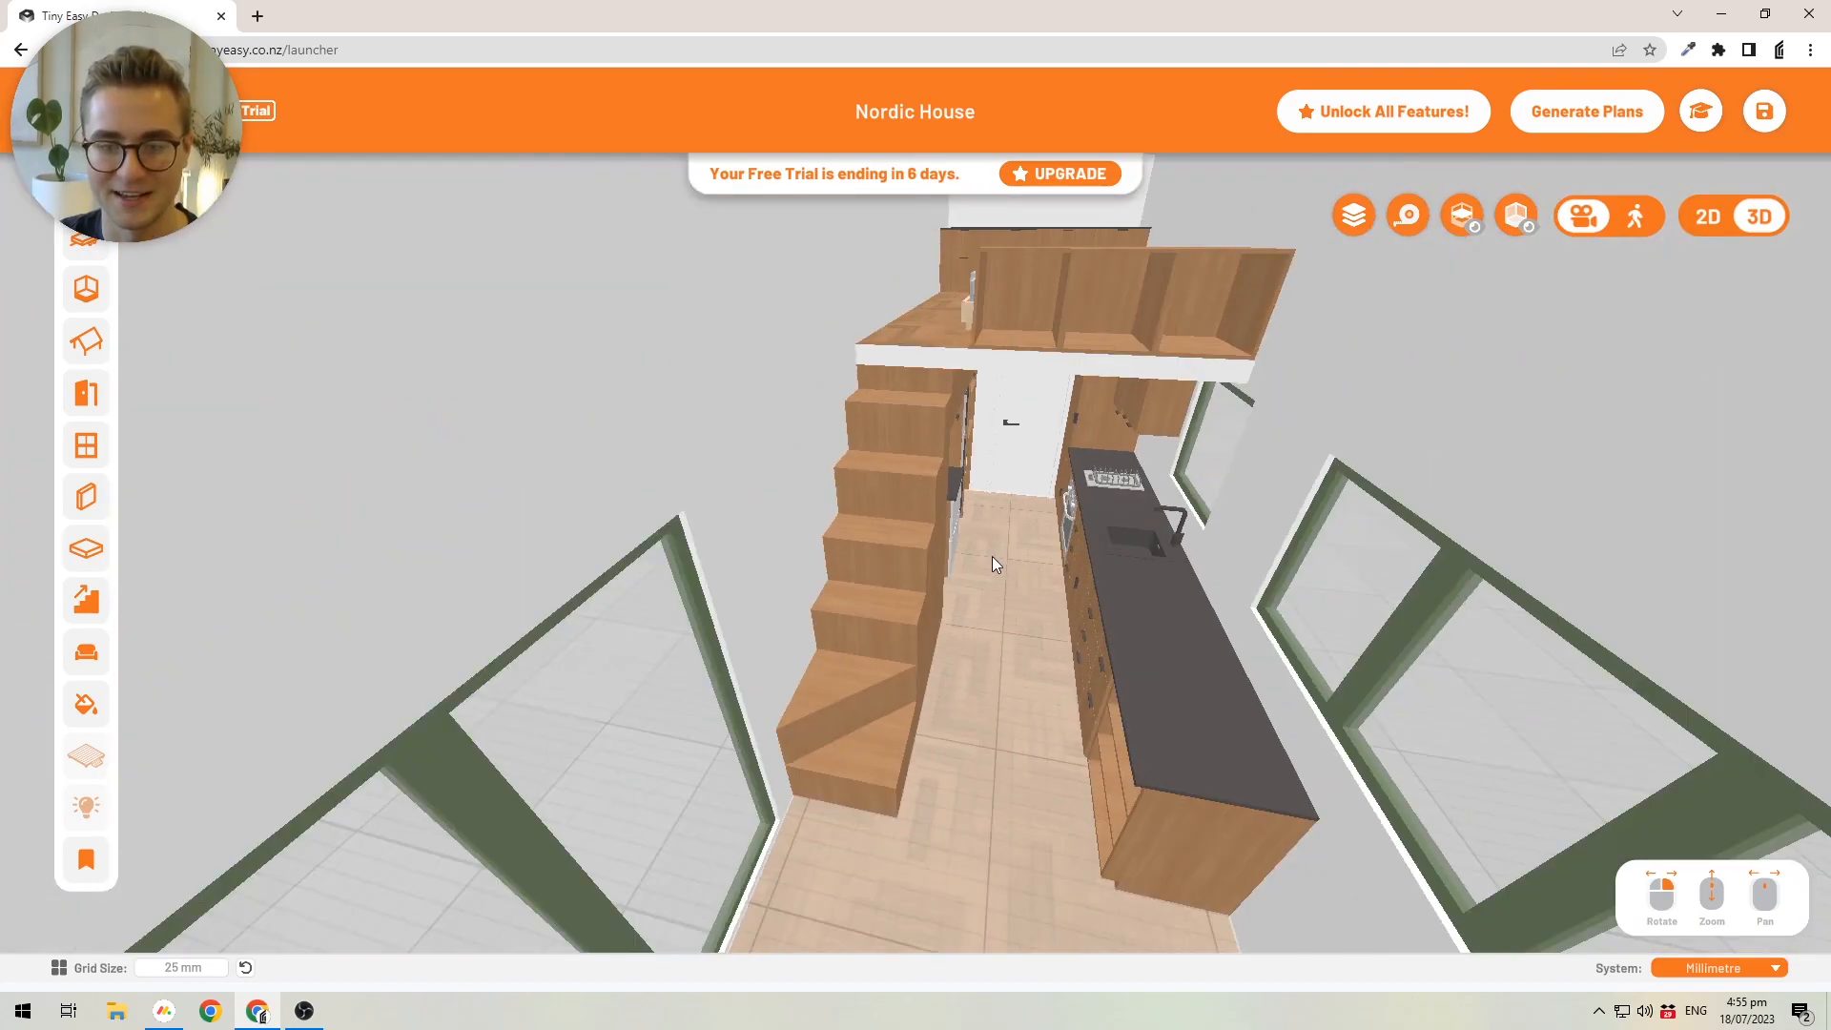
right_click_drag(1078, 611, 859, 509)
scroll(858, 516, "down", 5)
right_click_drag(819, 604, 889, 553)
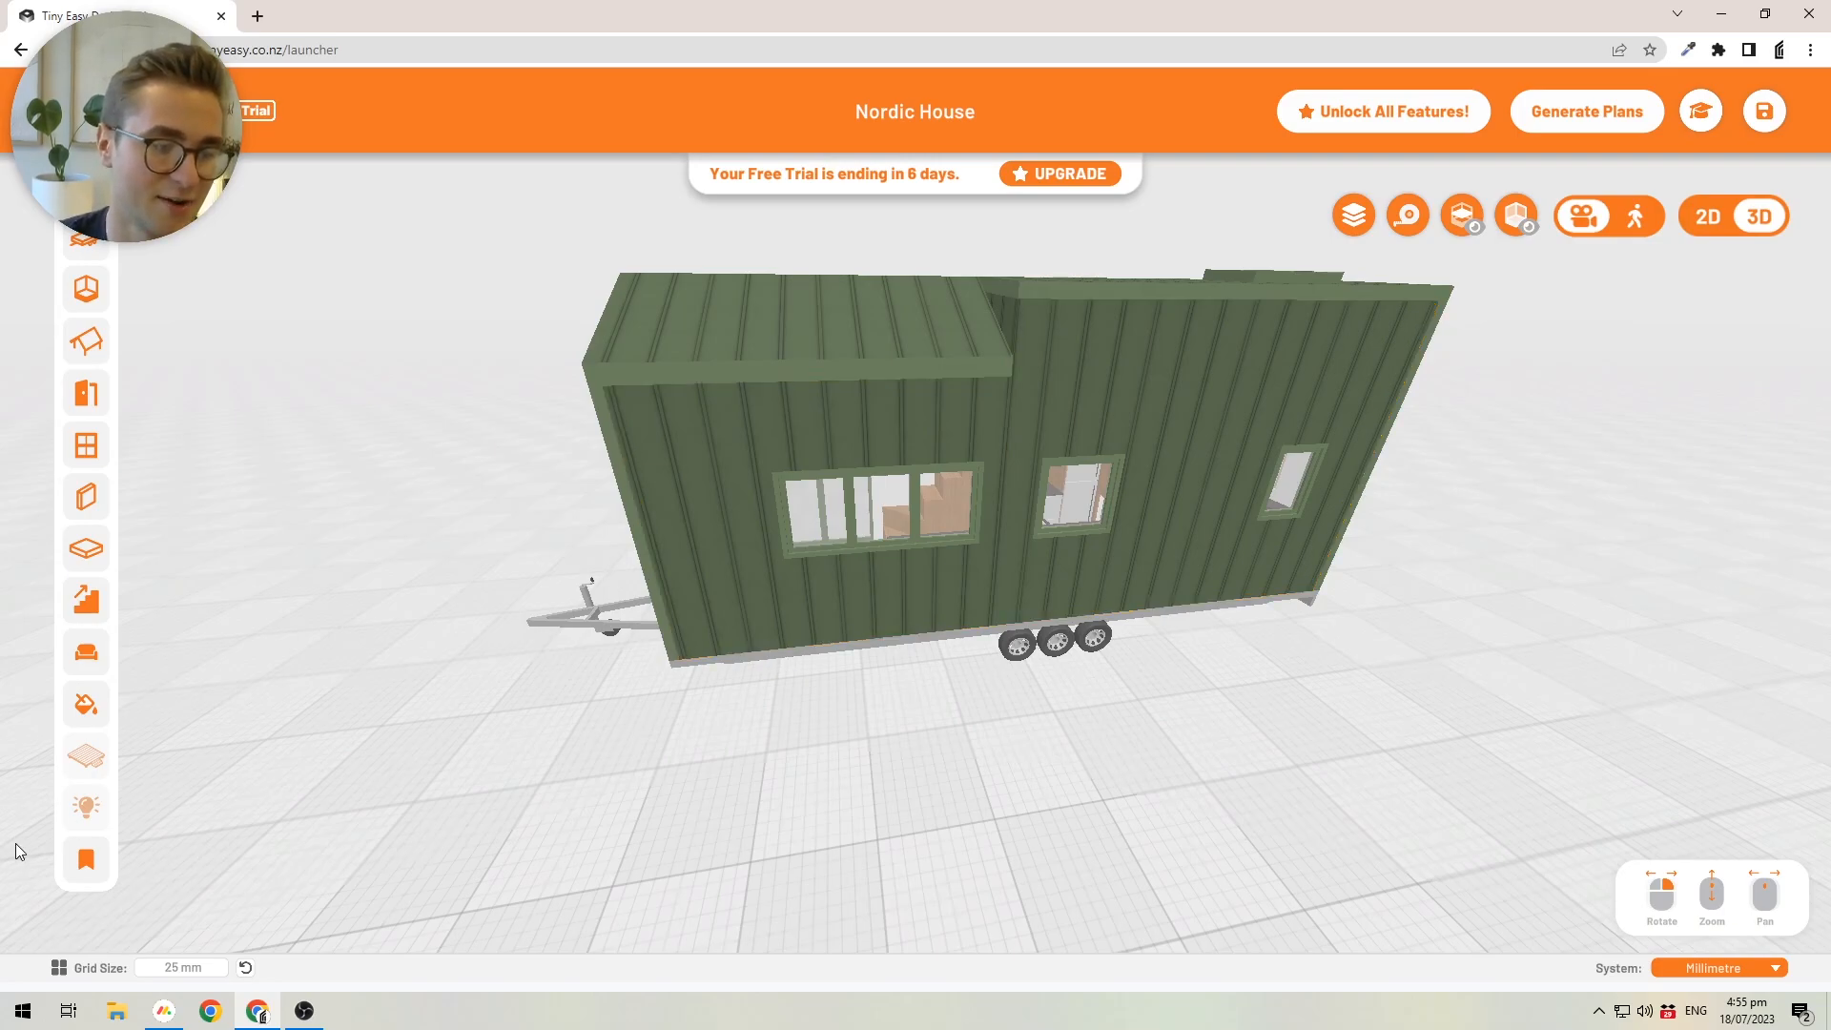
- Place an exterior material accent on the long wall between the two smaller windows, about 5075 mm from the hitch end and 675 mm above the base
left_click(86, 710)
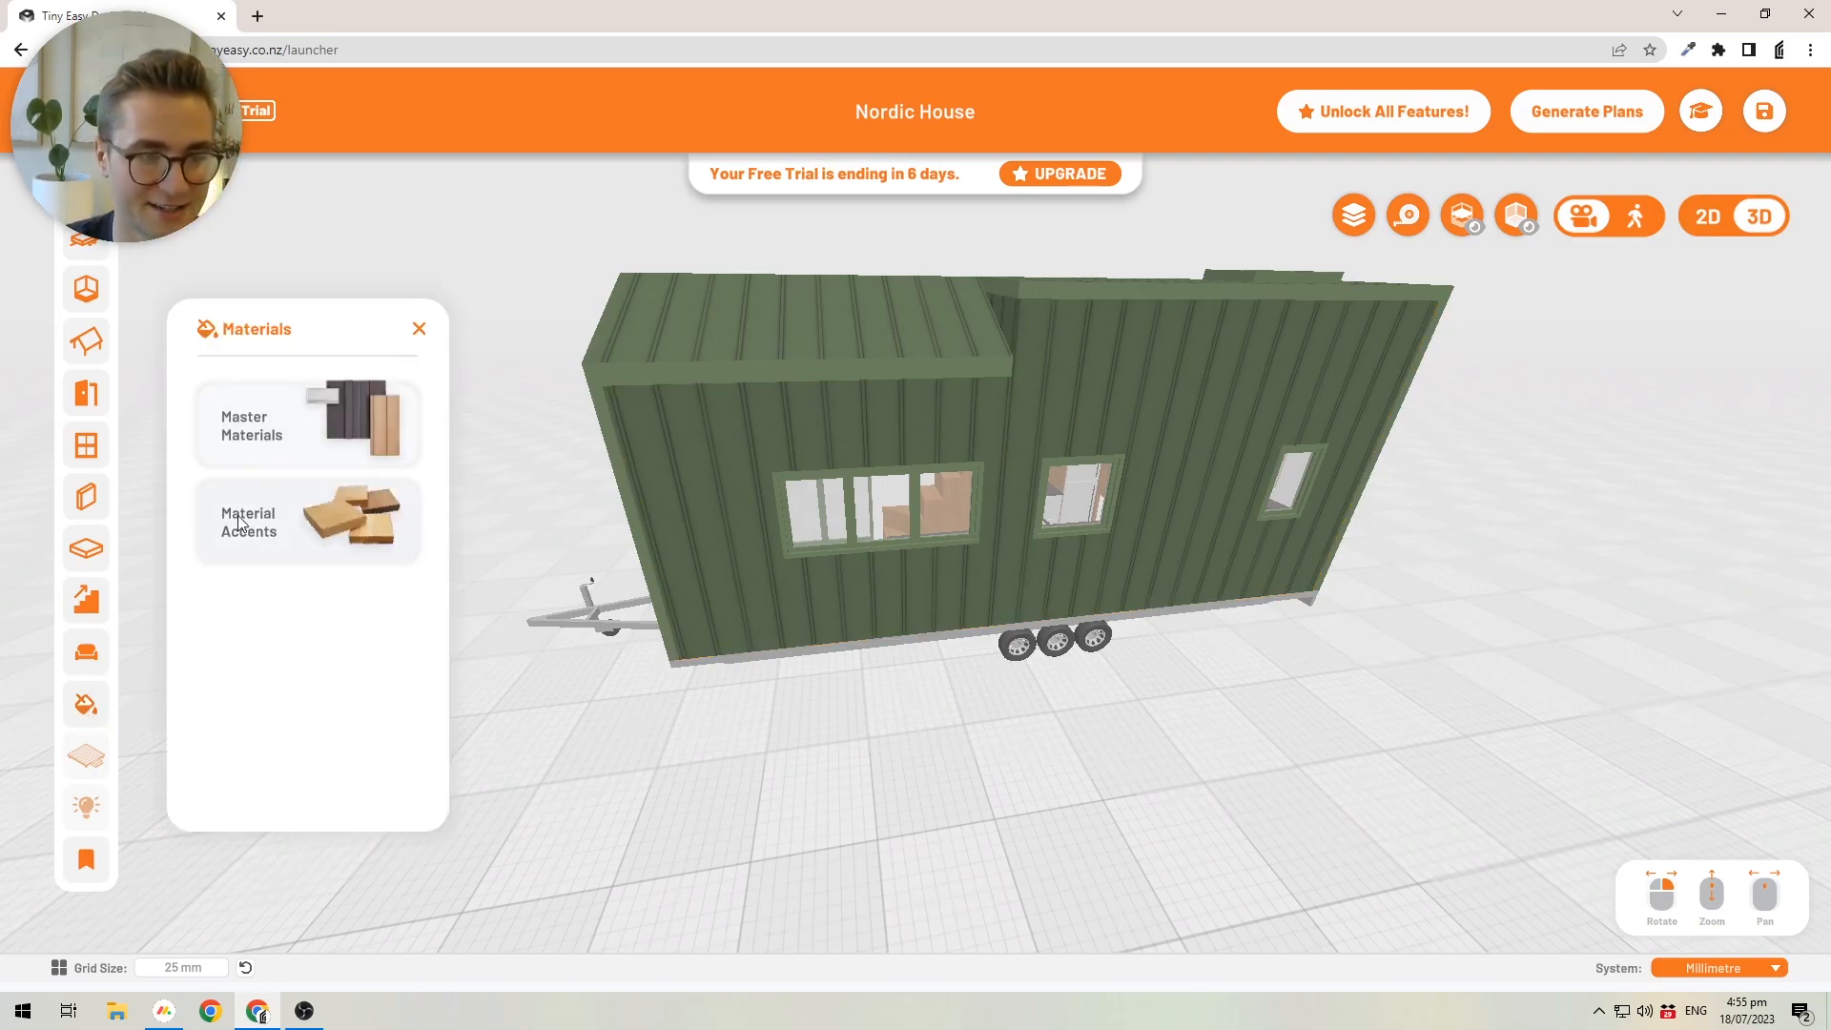
left_click(245, 513)
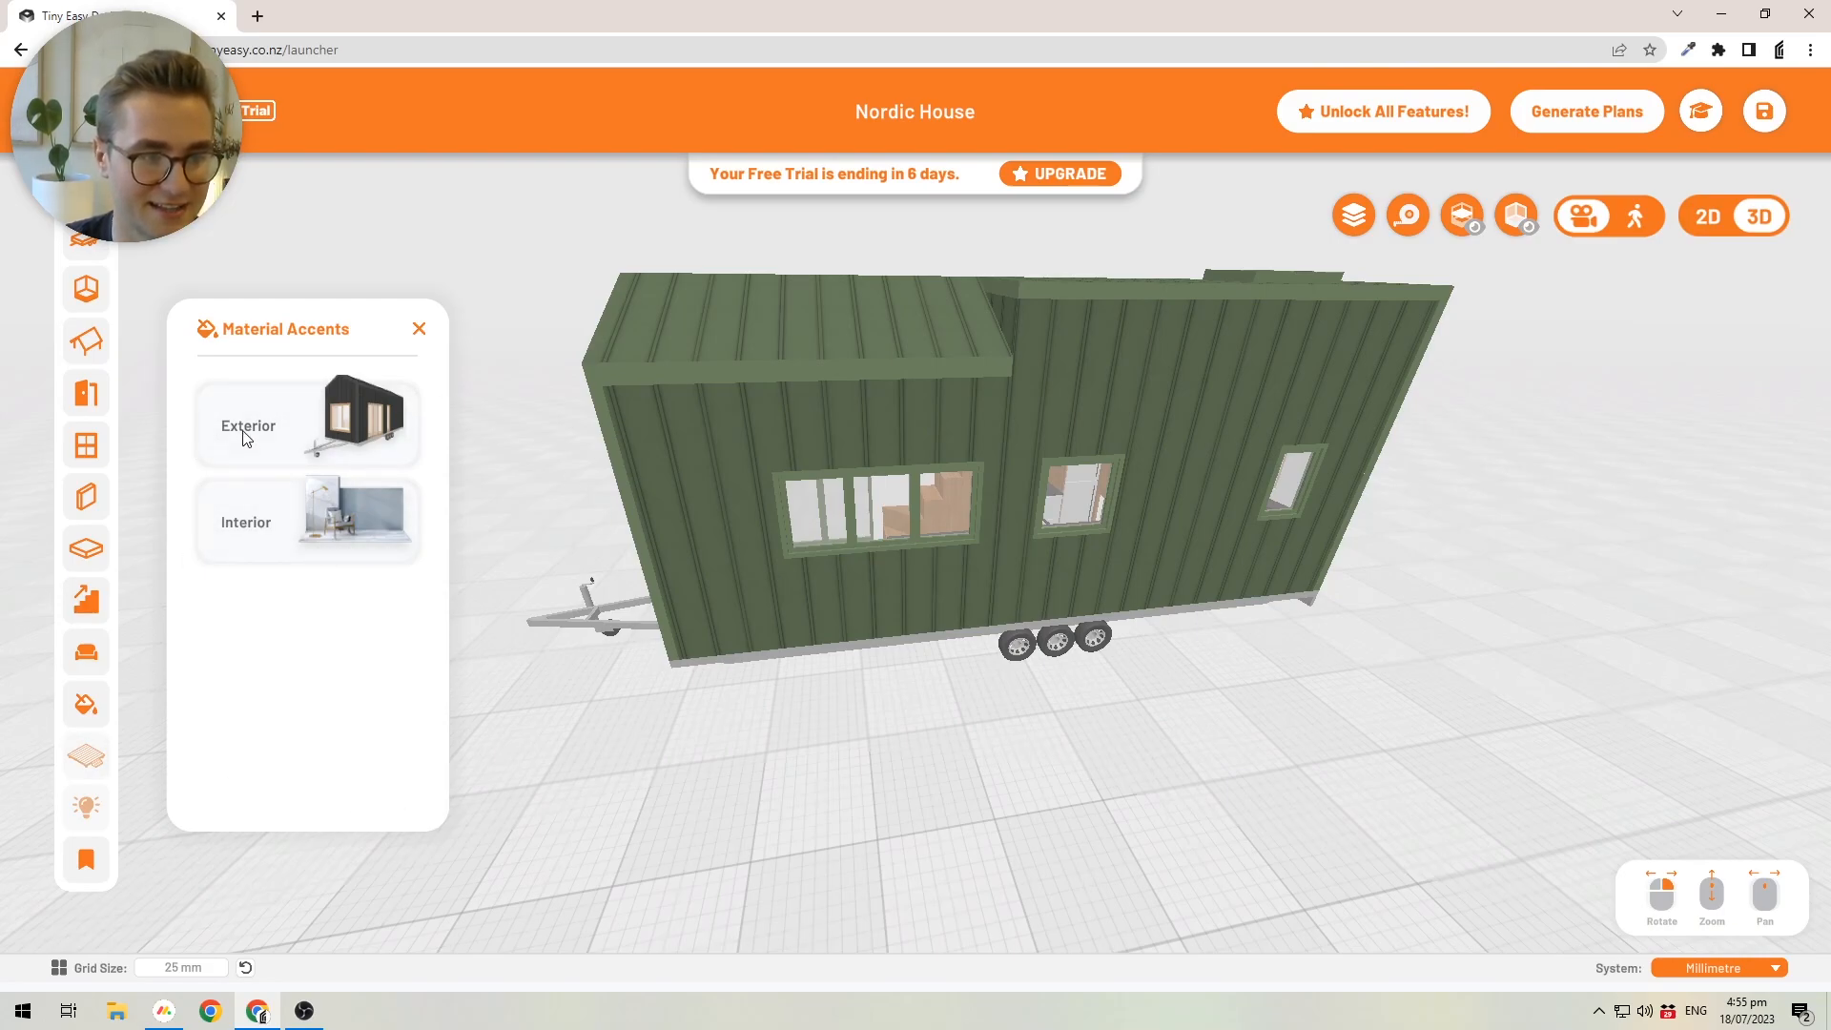
left_click(211, 450)
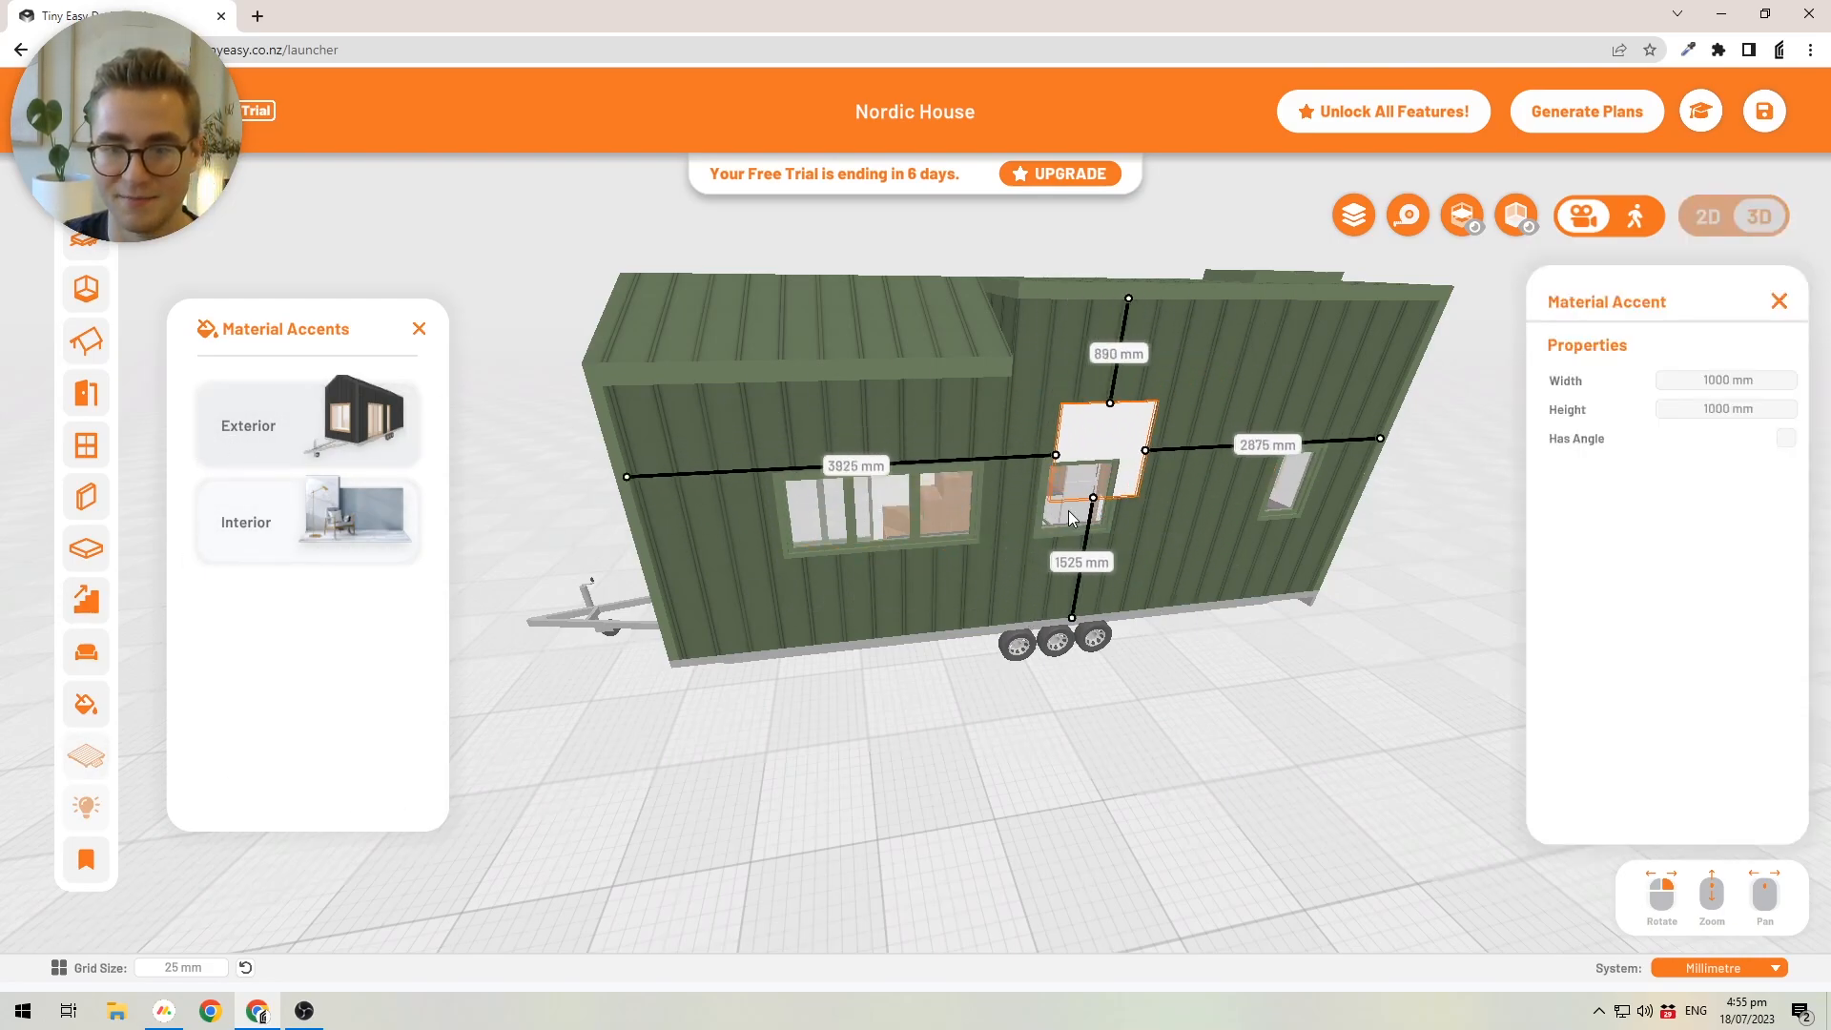
middle_click_drag(1028, 491, 925, 478)
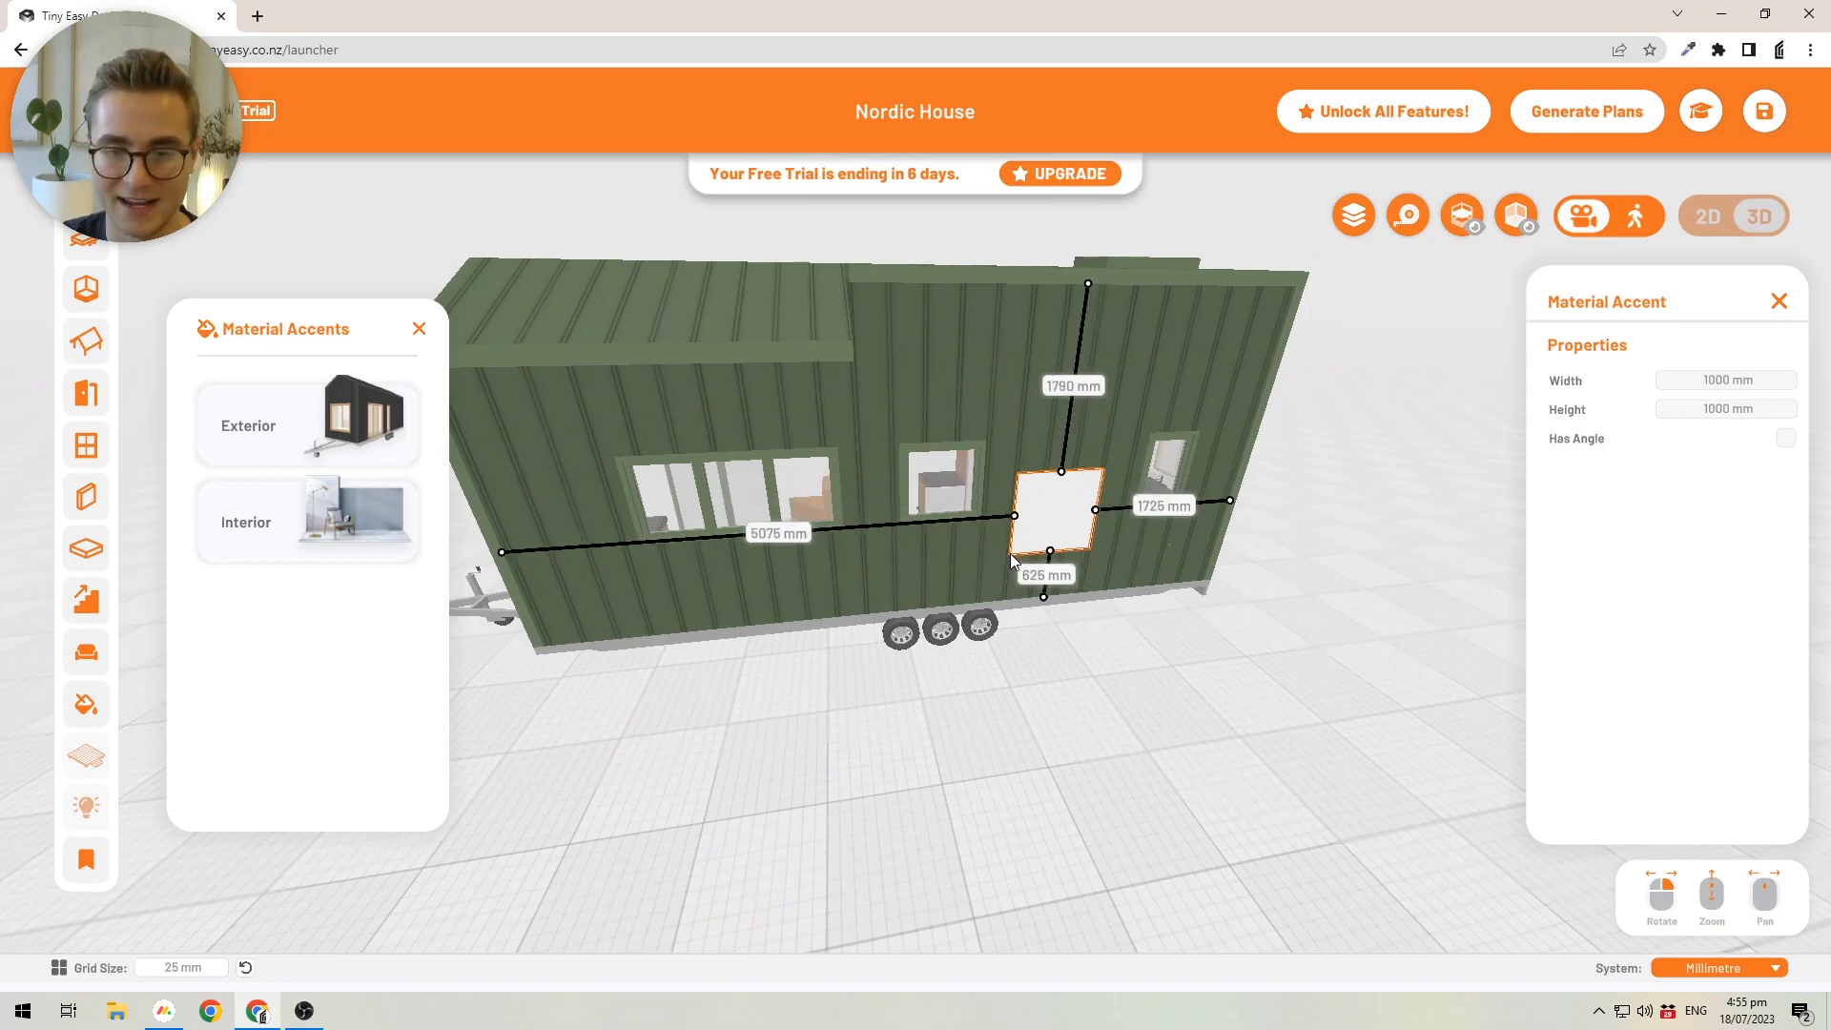
left_click(1073, 568)
- Set the material accent's width to 2000 mm and its height to 3500 mm
scroll(1080, 508, "up", 3)
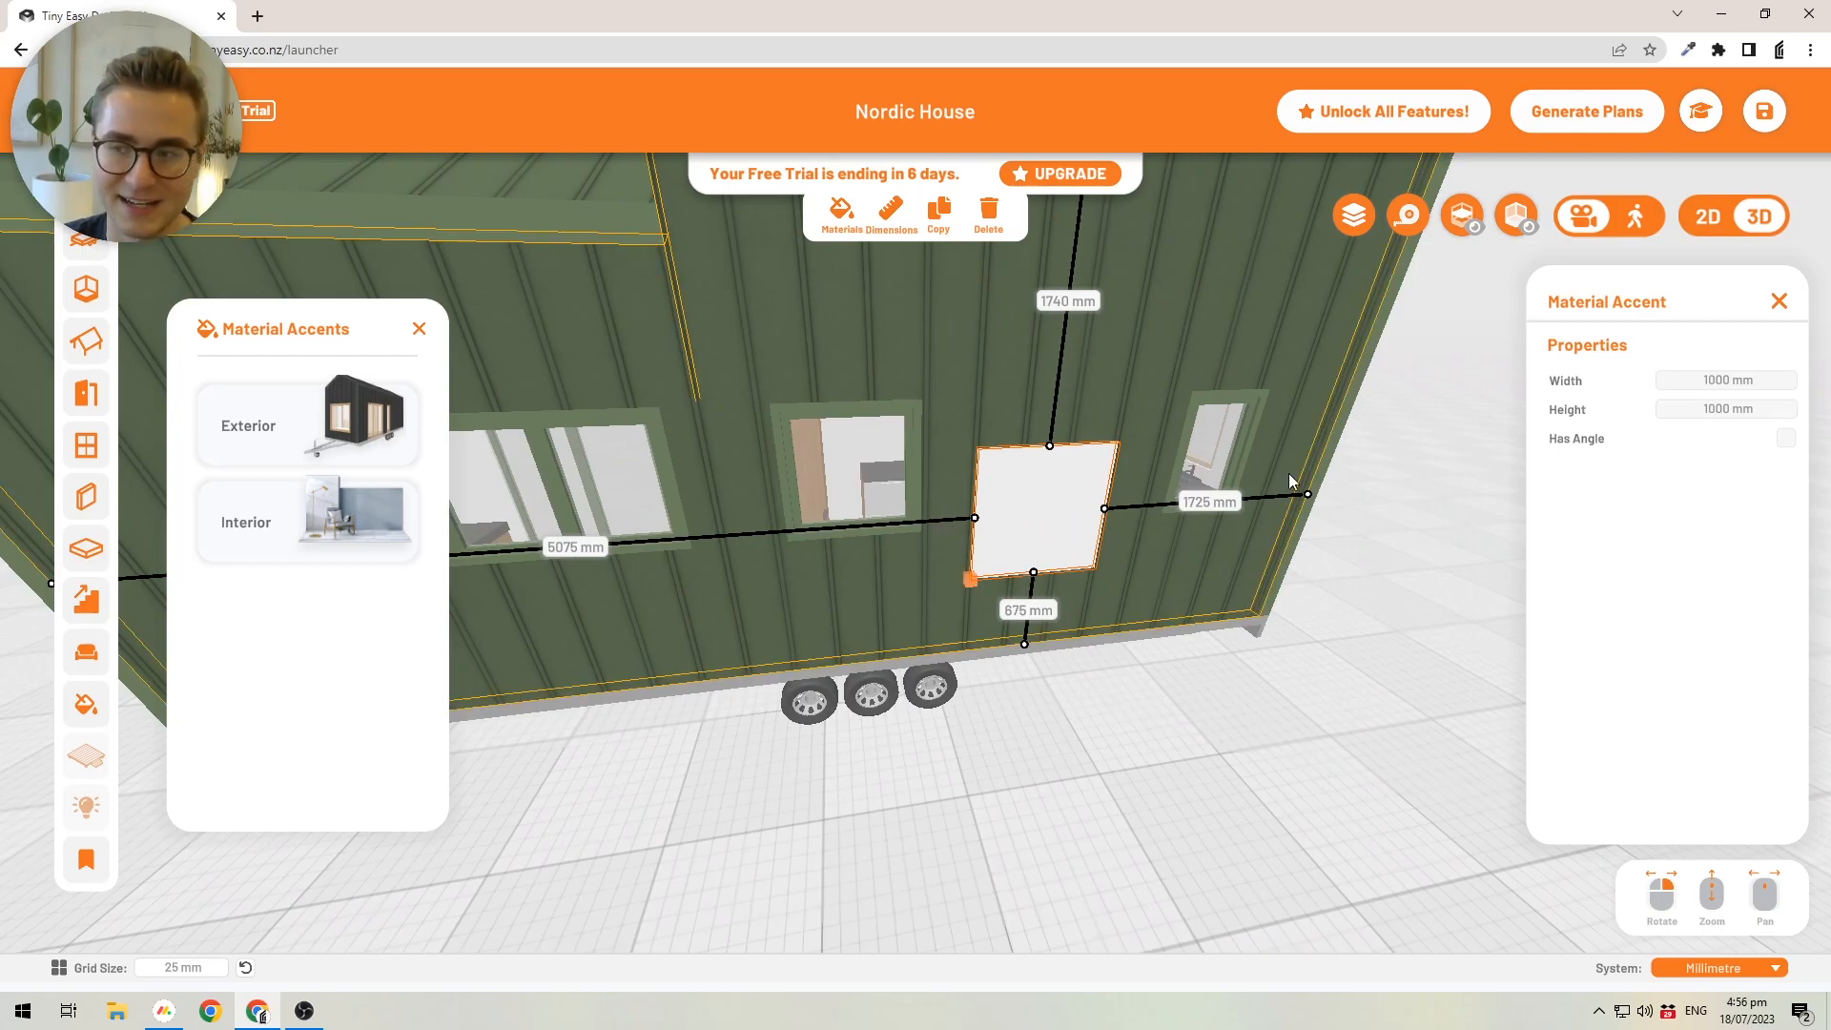
left_click(1727, 380)
type("2")
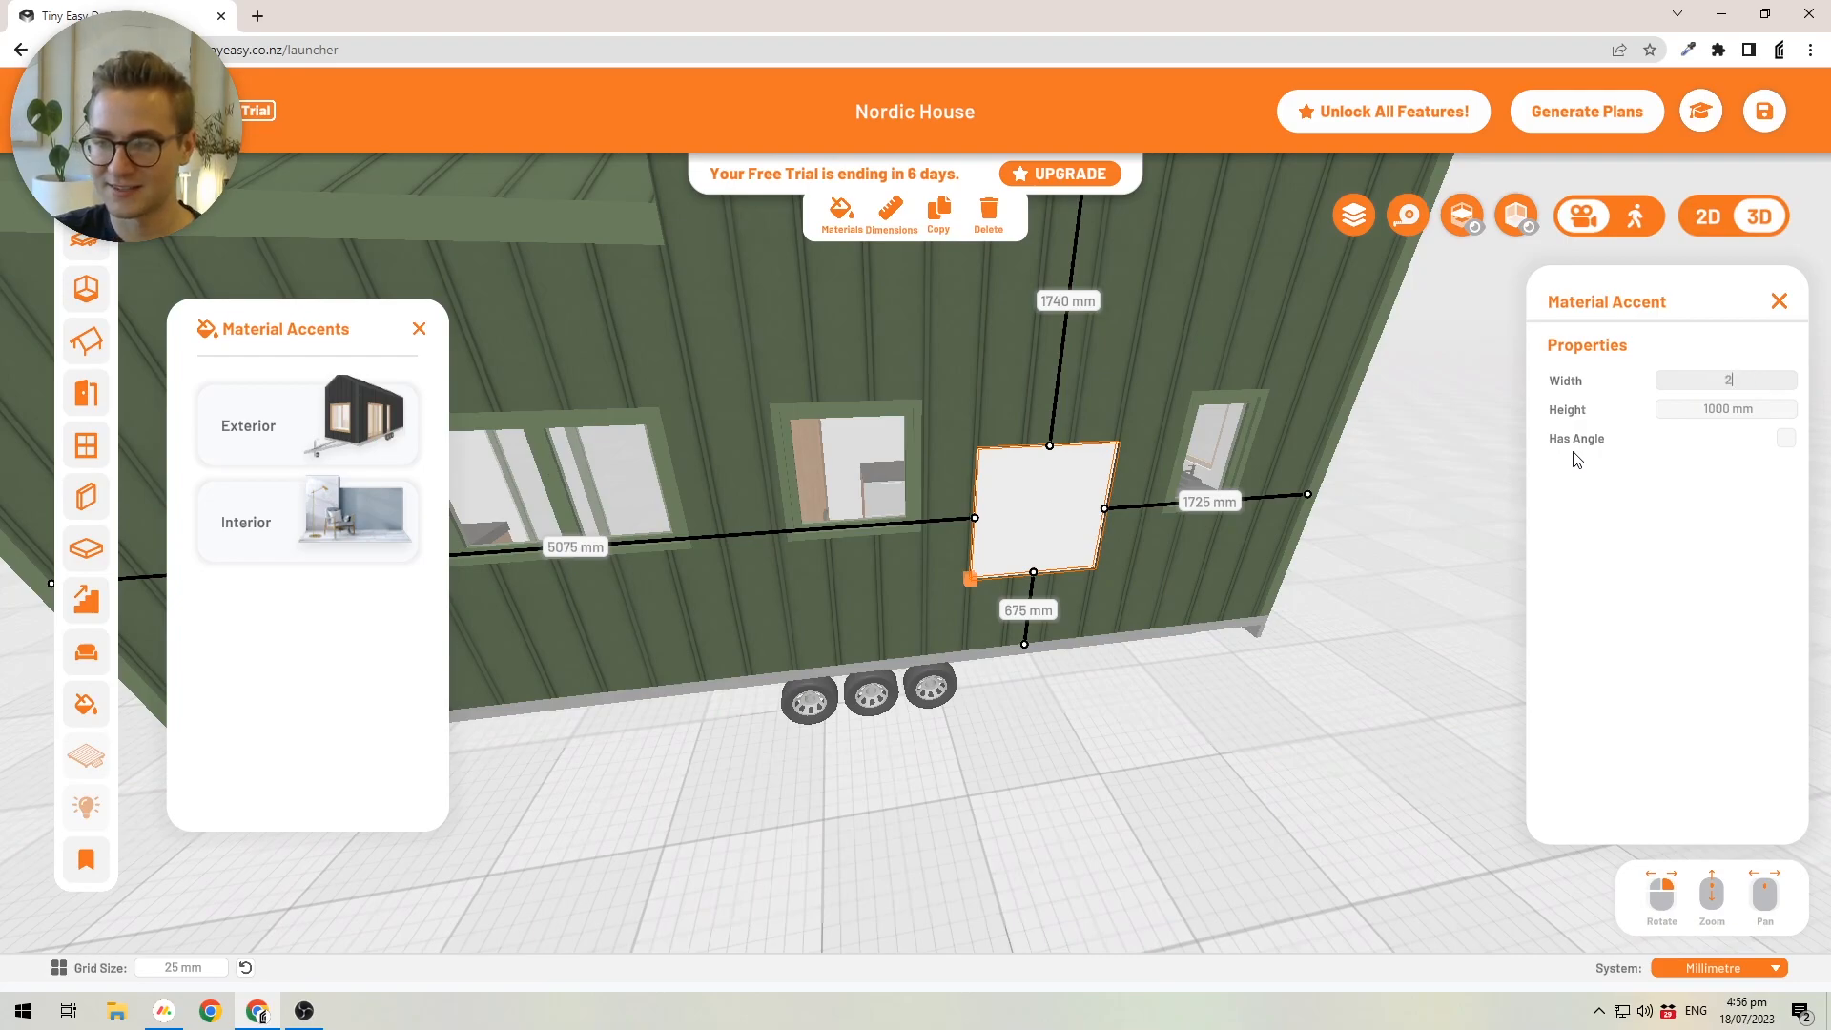
type("000")
key("Return")
left_click(1762, 412)
type("500")
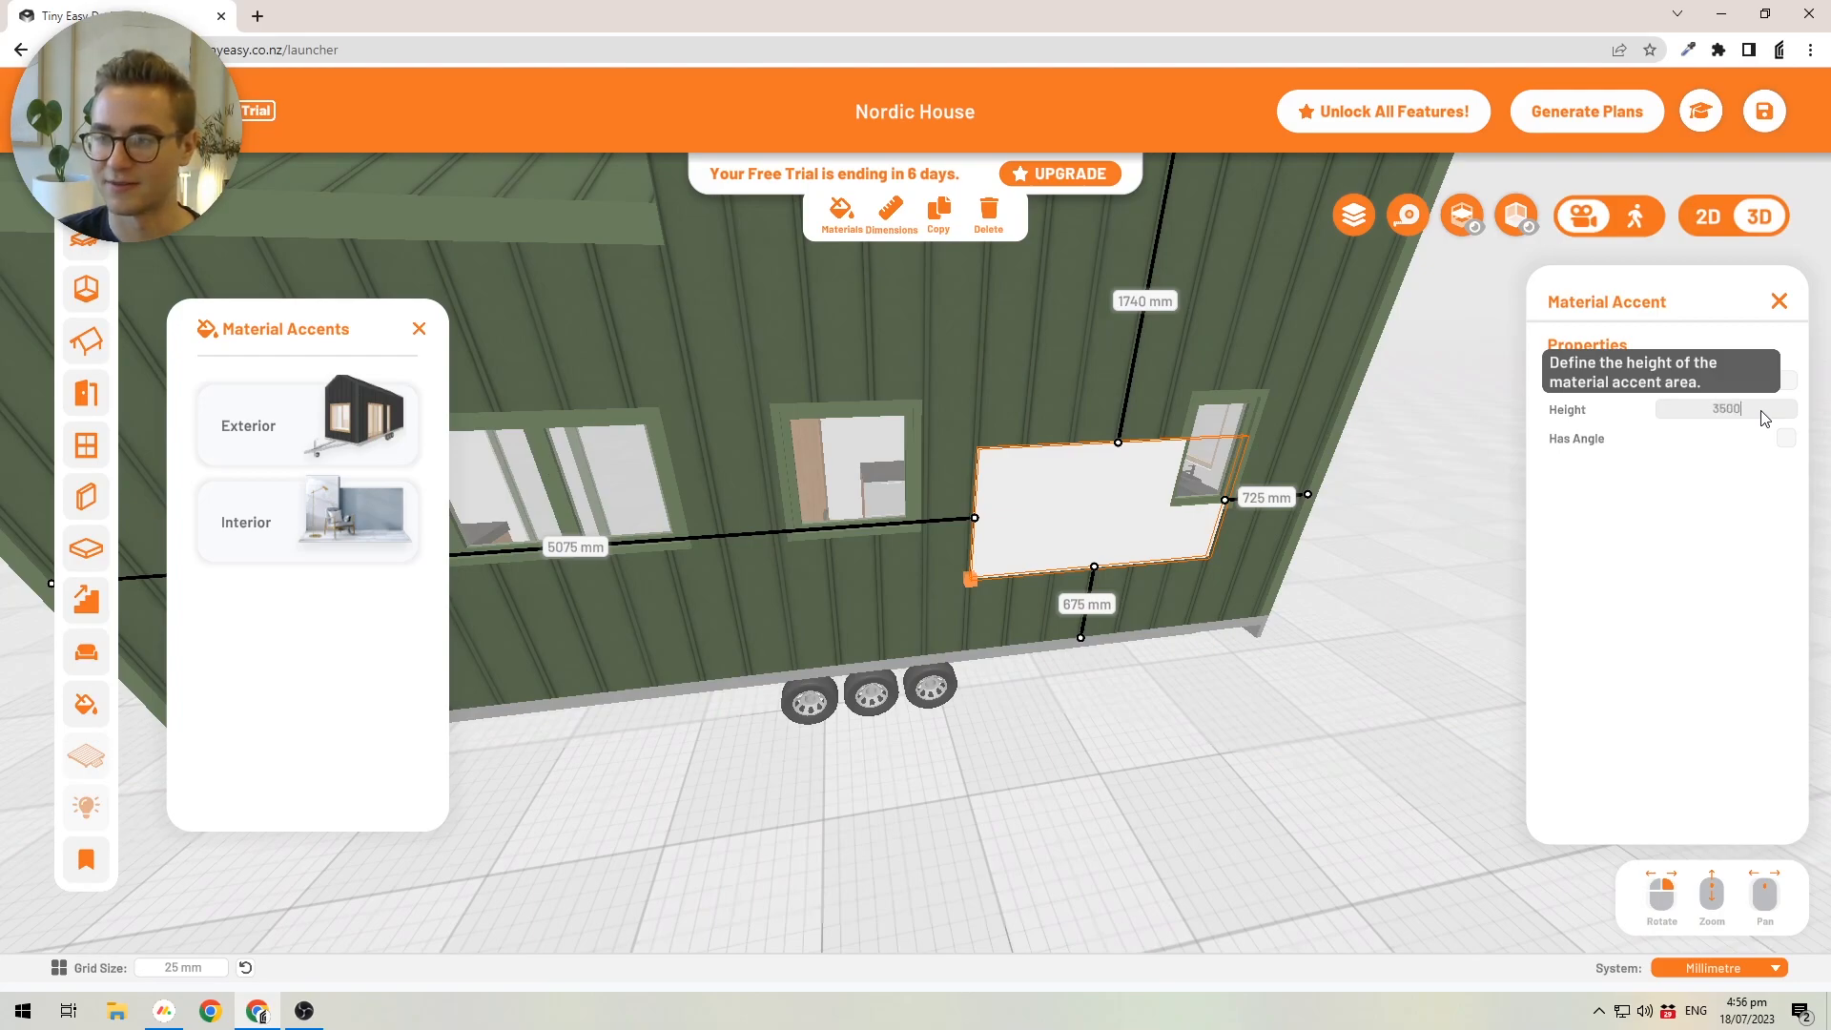
key("Return")
- Set the material accent's distance from the wall's lower edge to 0 mm
scroll(931, 583, "down", 5)
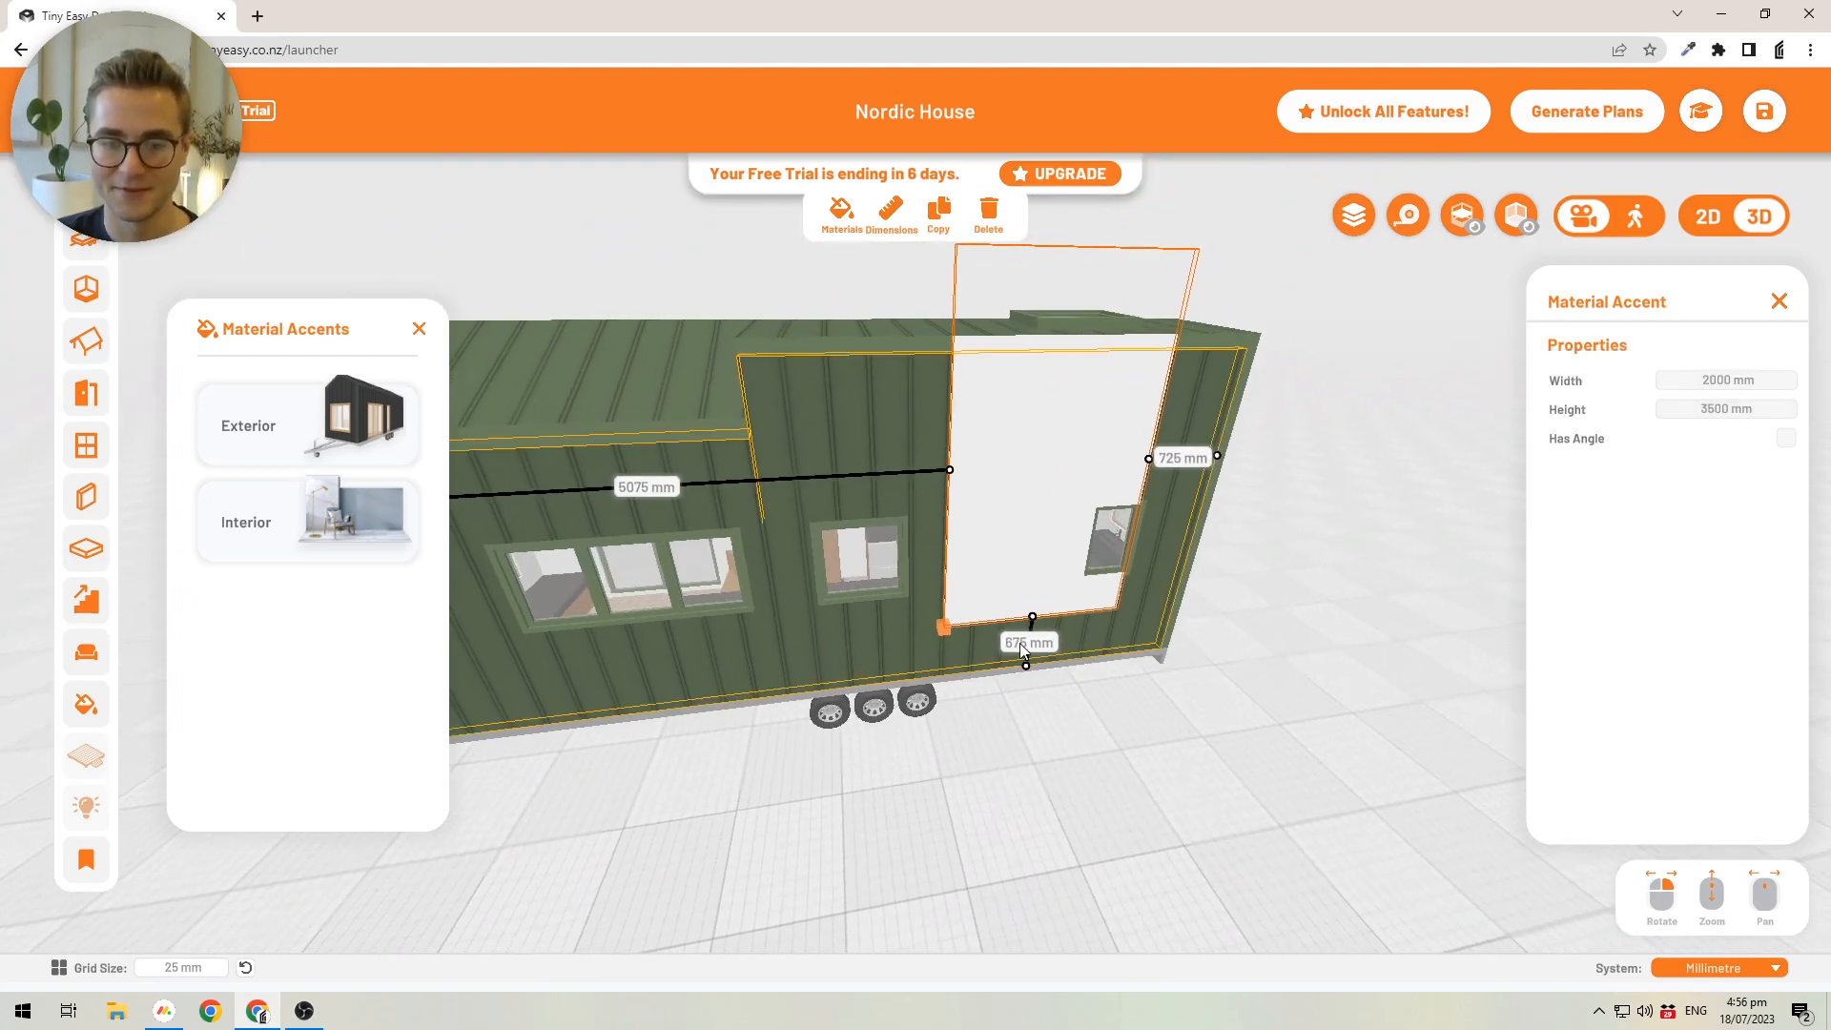
type("0")
key("Return")
- Check how the accent fits the wall up to the roof edge and delete it
left_click_drag(1015, 773, 840, 765)
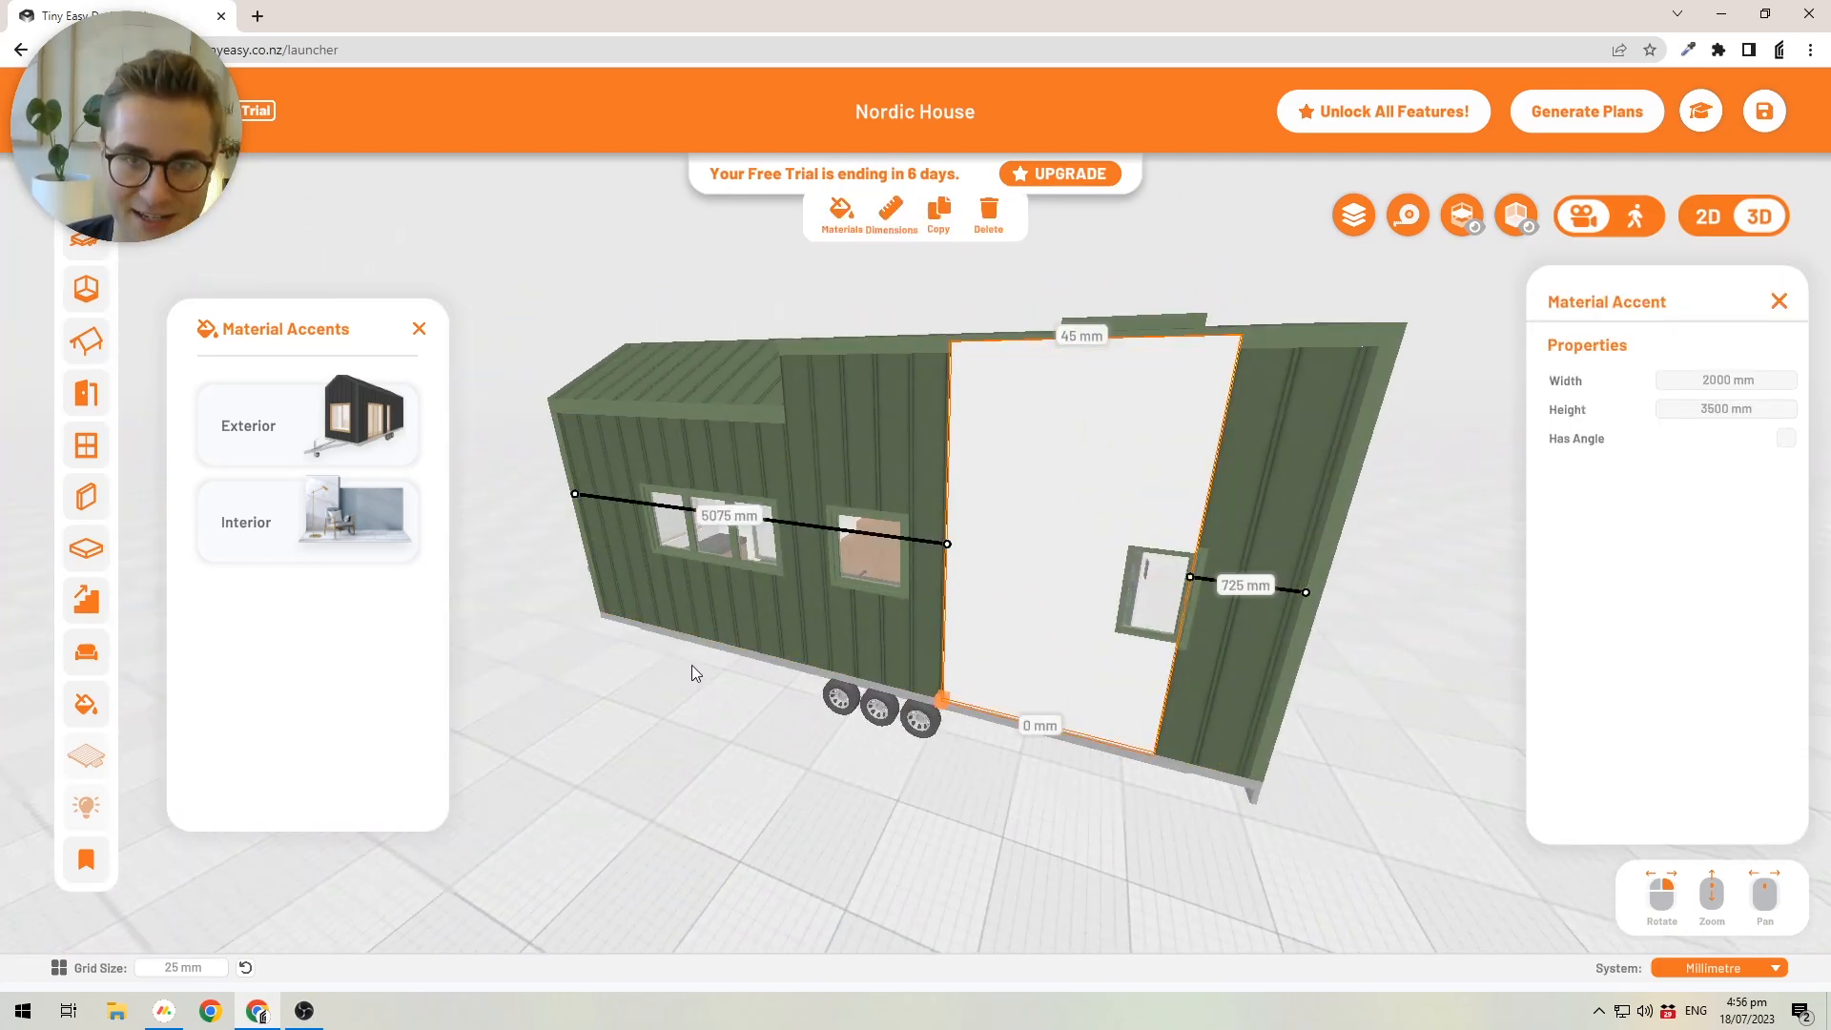
left_click_drag(901, 618, 1029, 384)
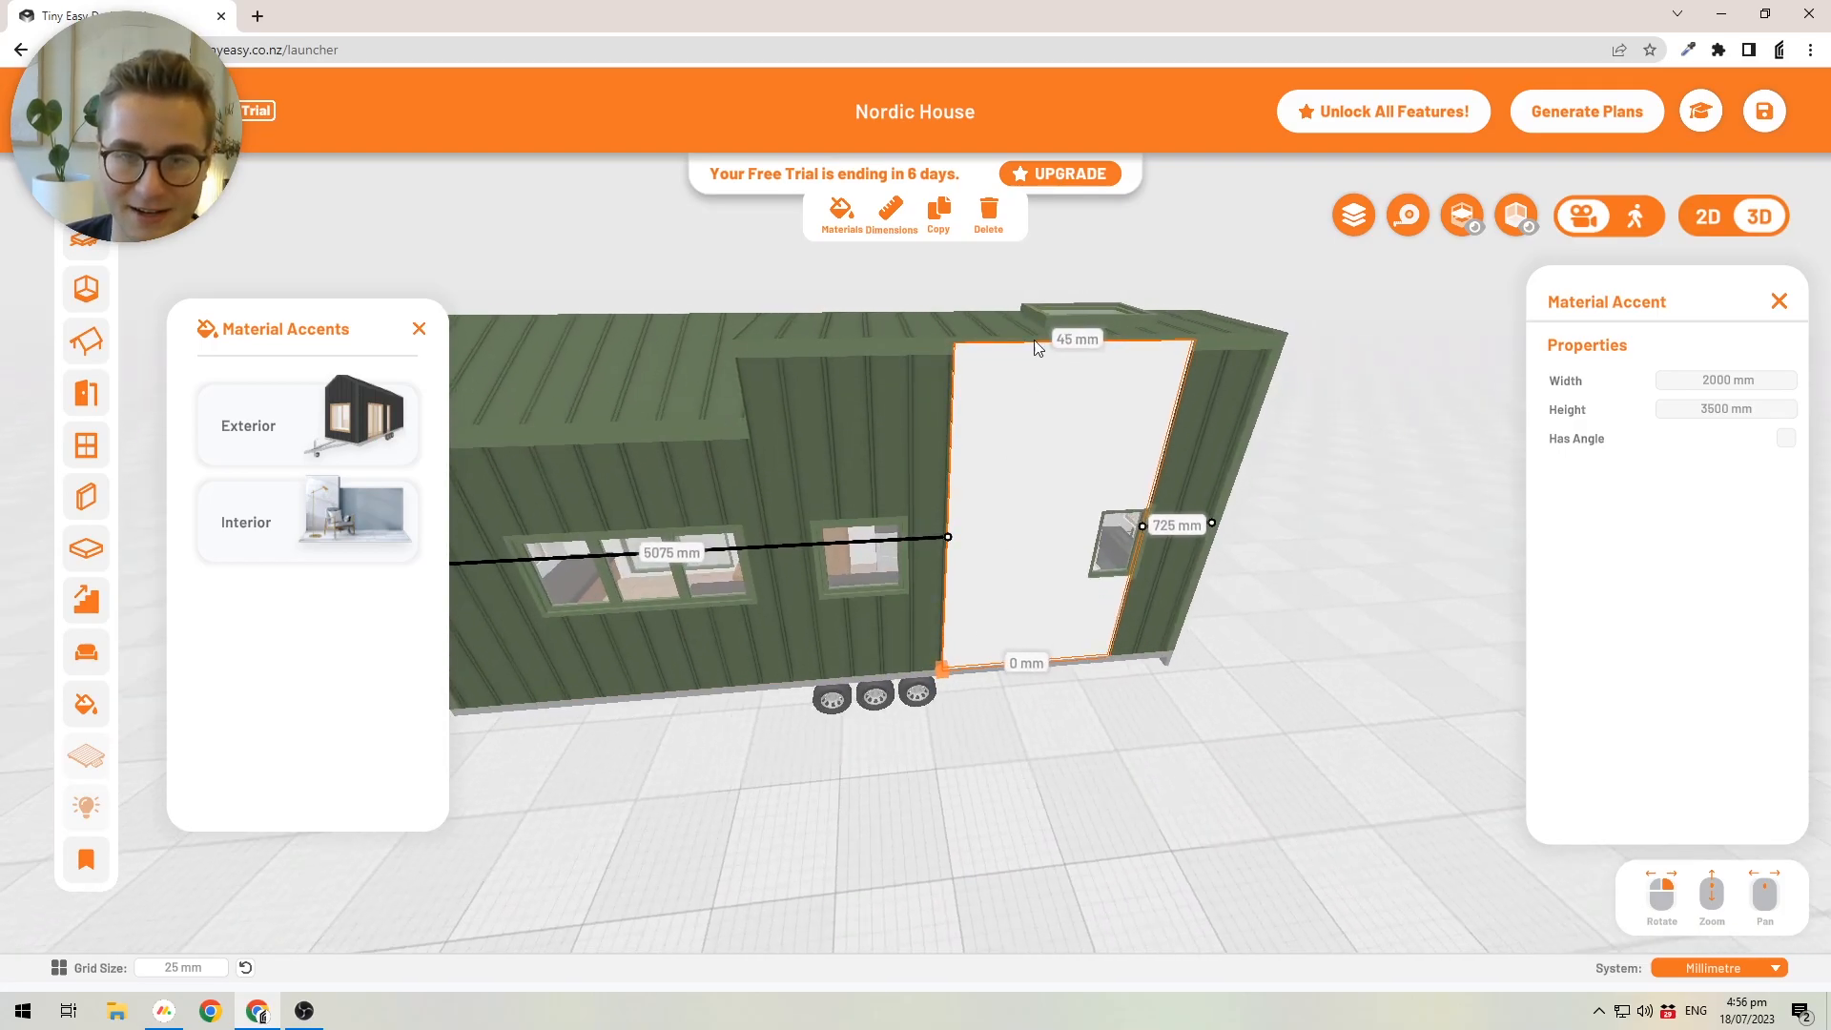
left_click(990, 213)
left_click_drag(1257, 495, 1420, 472)
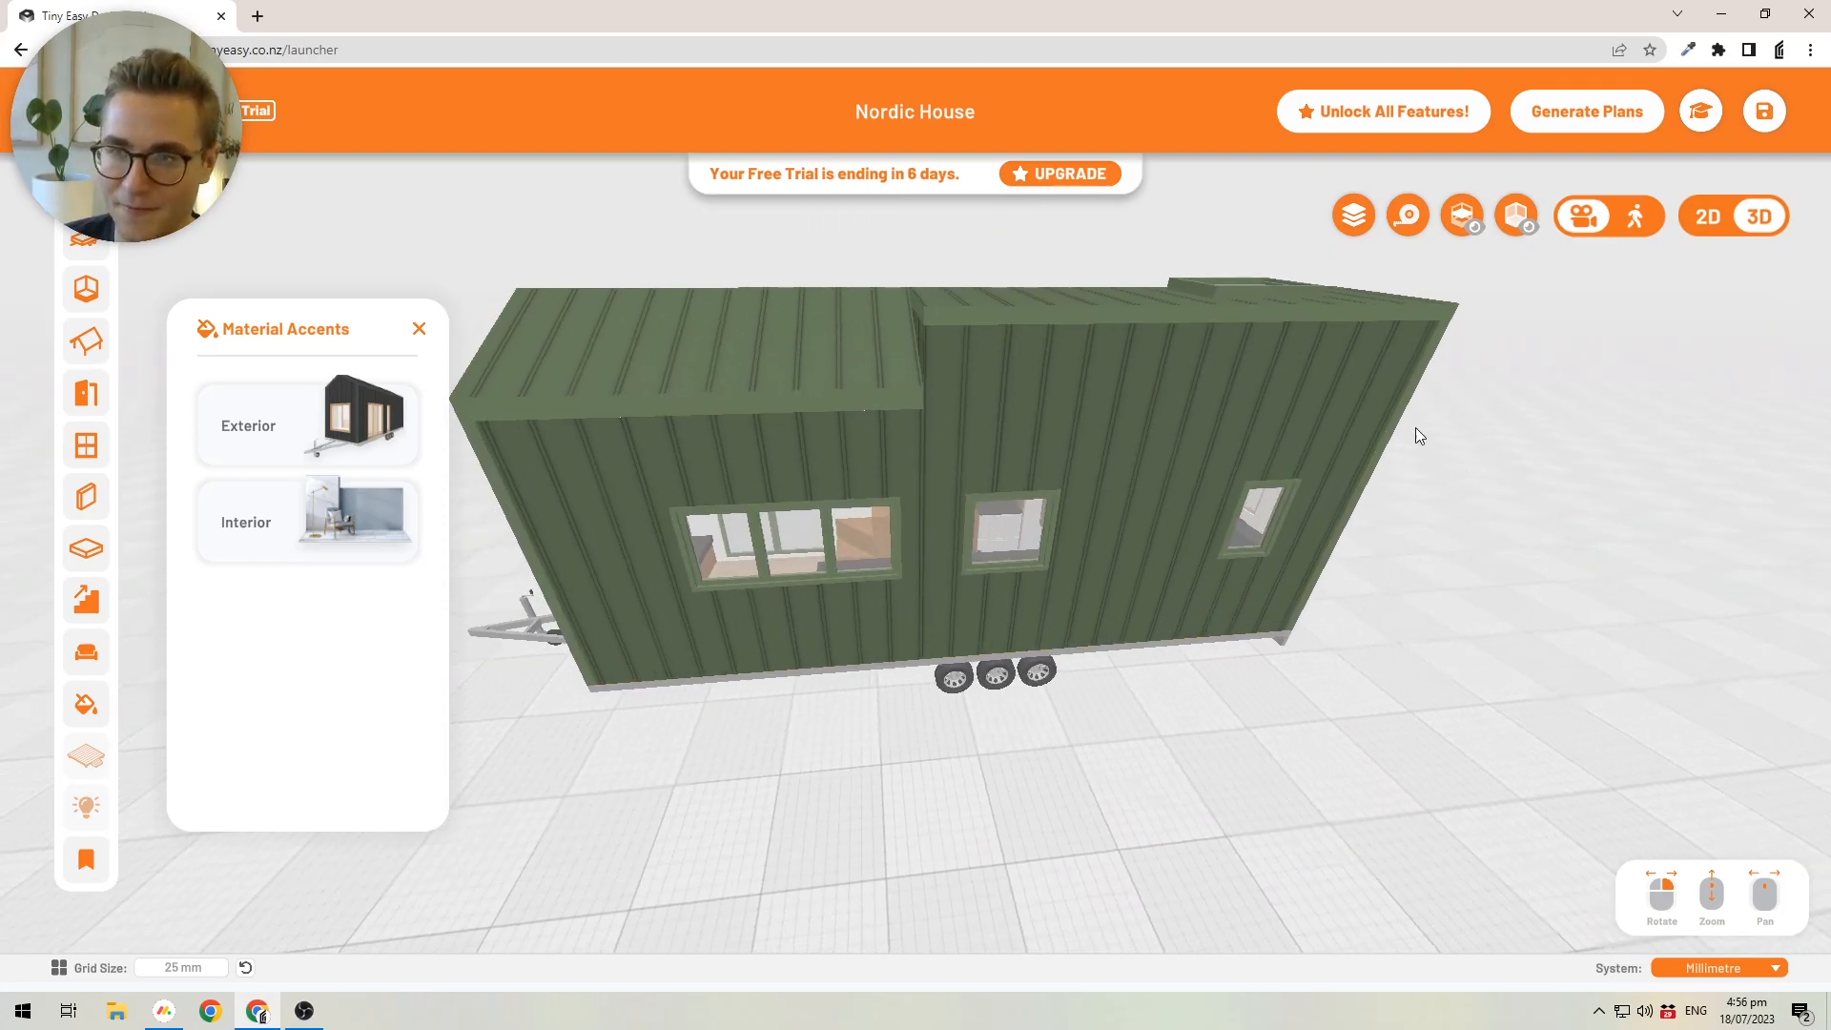
- Open the selection layers and toggle the Material Accents layer
left_click(1360, 216)
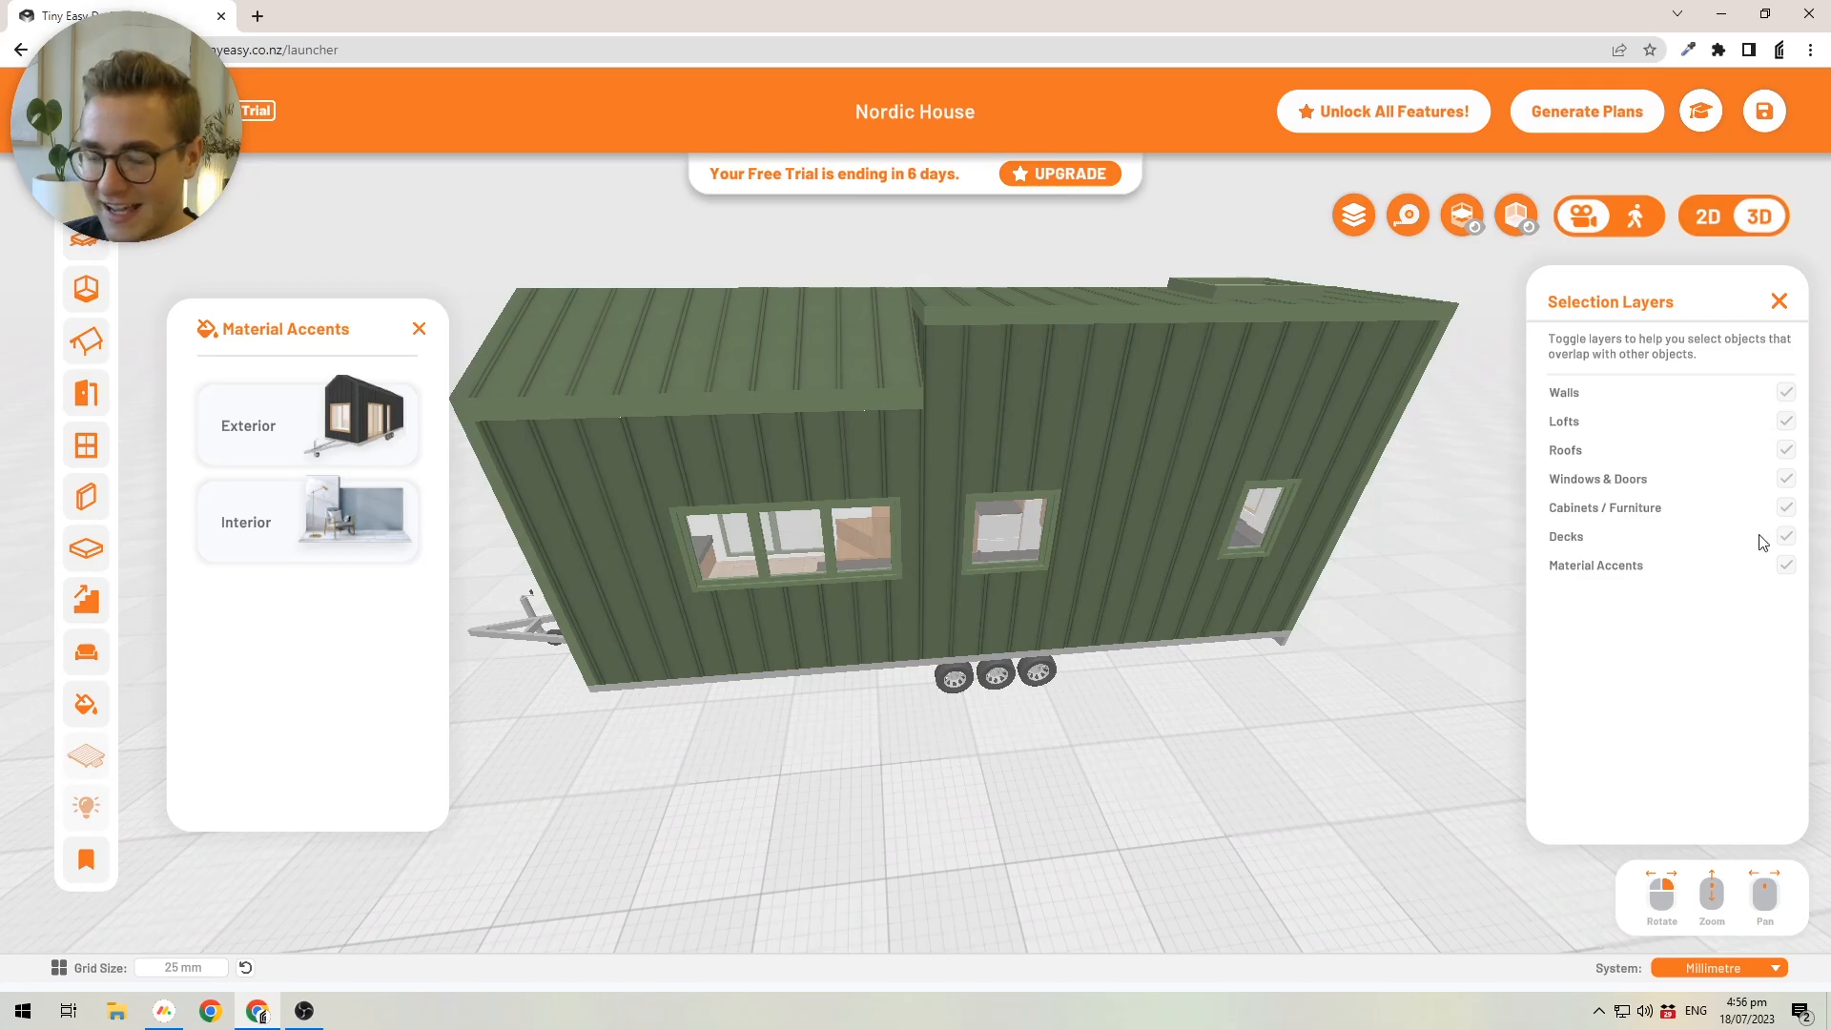
left_click(1786, 566)
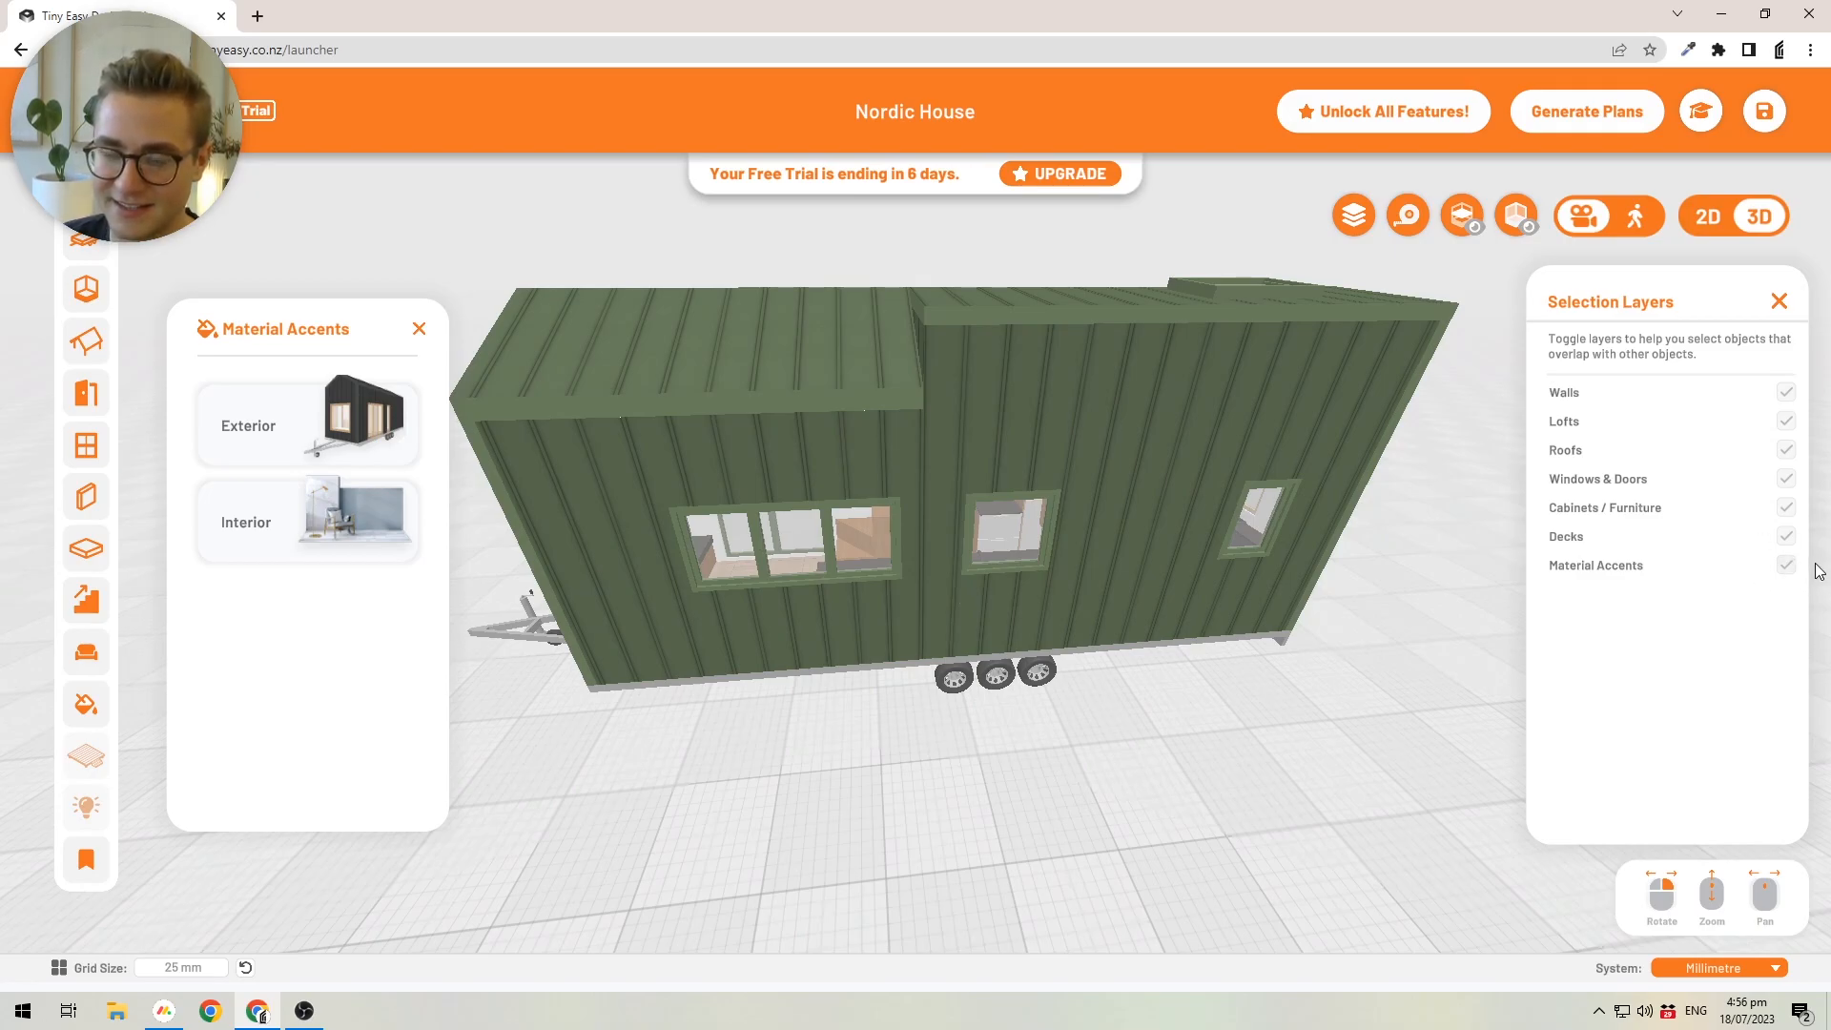